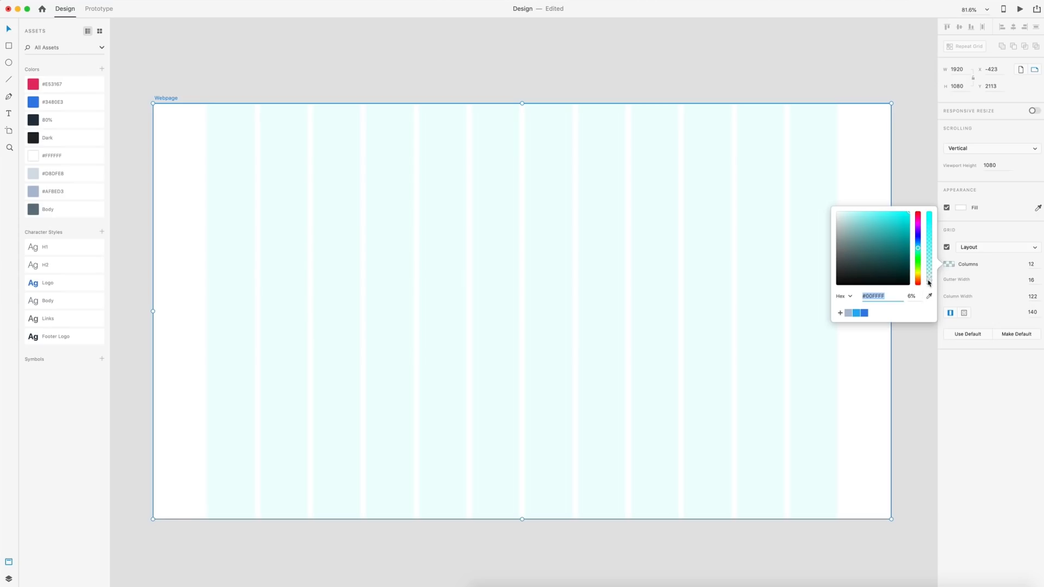
Add the text "MarketingYOu" near the top of the Webpage artboard, apply the Logo character style and open that style's settings
{"action": "left_click", "coordinate": [480, 163]}
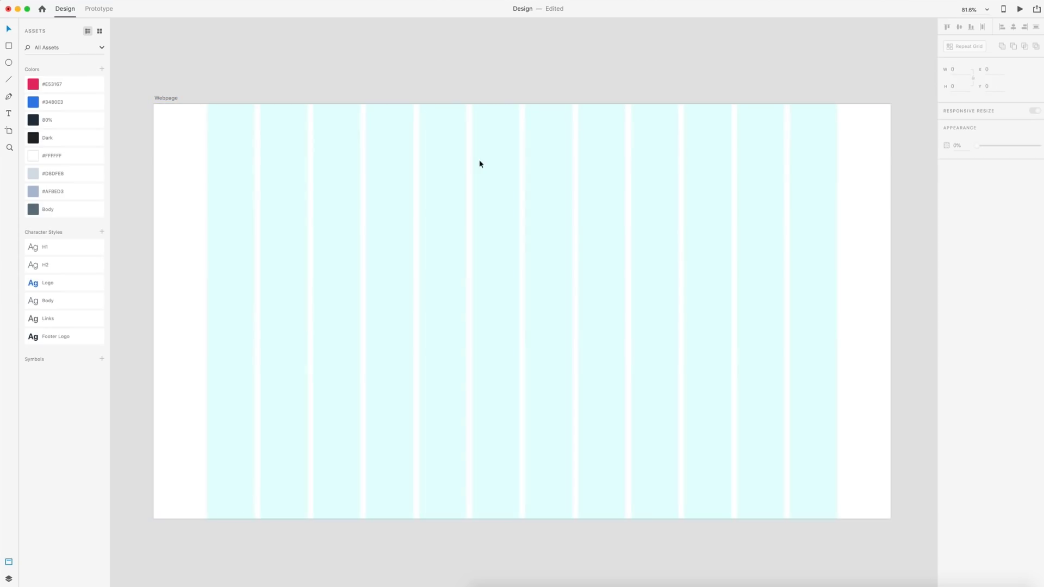
{"action": "left_click", "coordinate": [364, 190]}
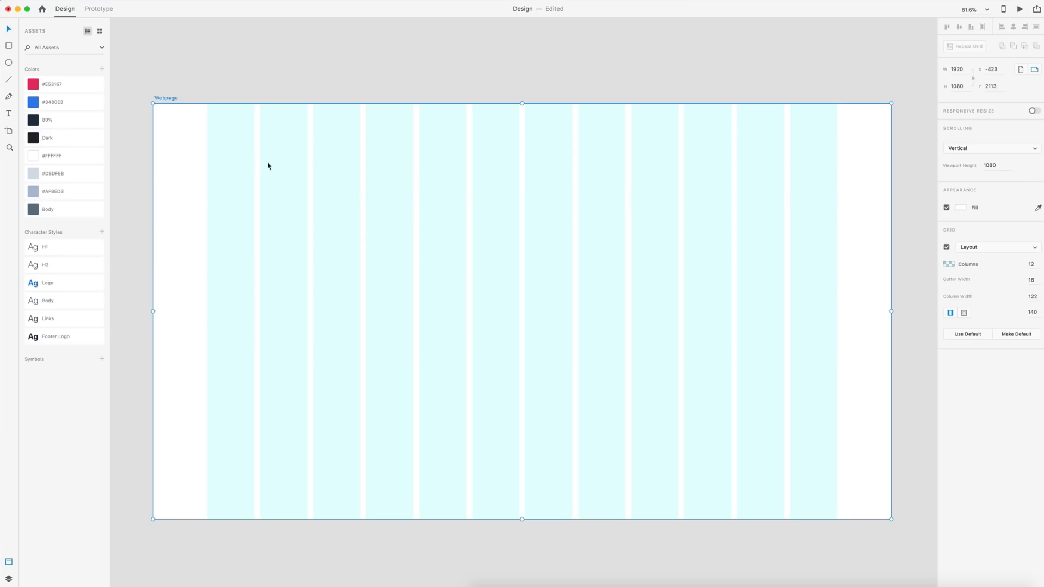
{"action": "left_click", "coordinate": [305, 138]}
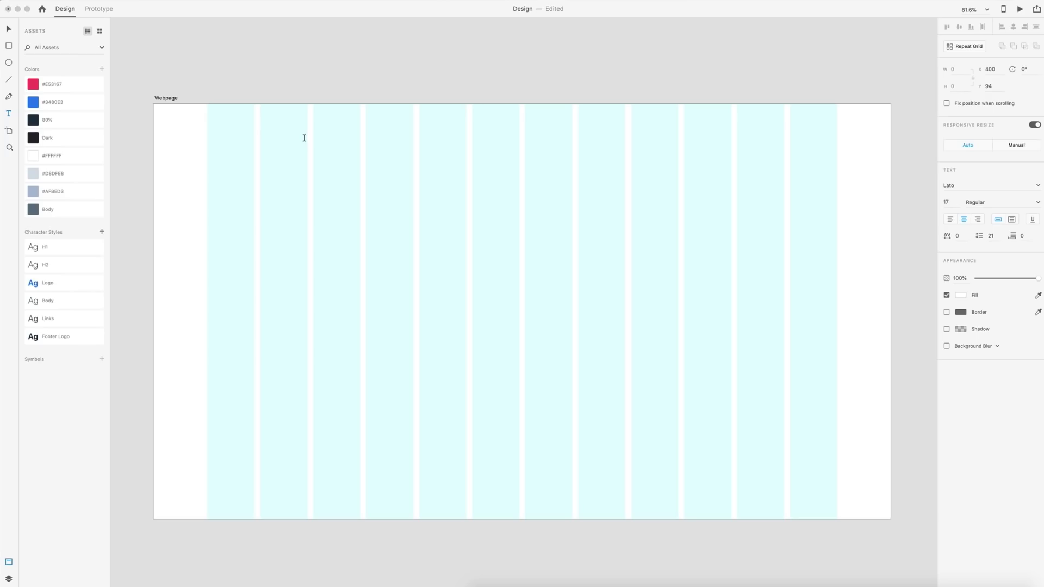
{"action": "left_click", "coordinate": [85, 289]}
{"action": "right_click", "coordinate": [85, 286]}
{"action": "left_click", "coordinate": [95, 298]}
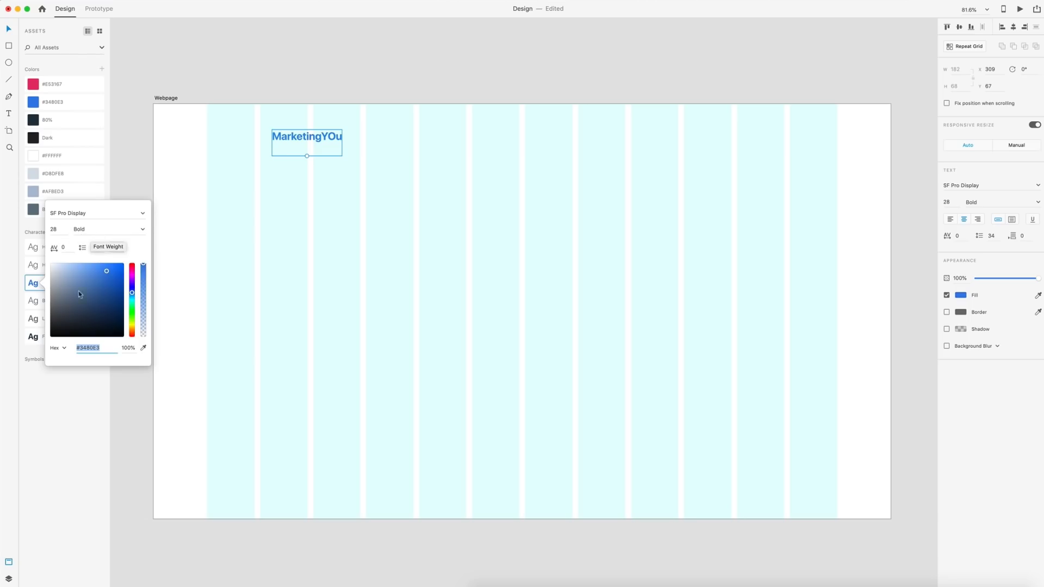
Correct the capitalisation of the logo text so it reads "MarketingYou"
{"action": "double_click", "coordinate": [326, 136]}
{"action": "left_click", "coordinate": [333, 136]}
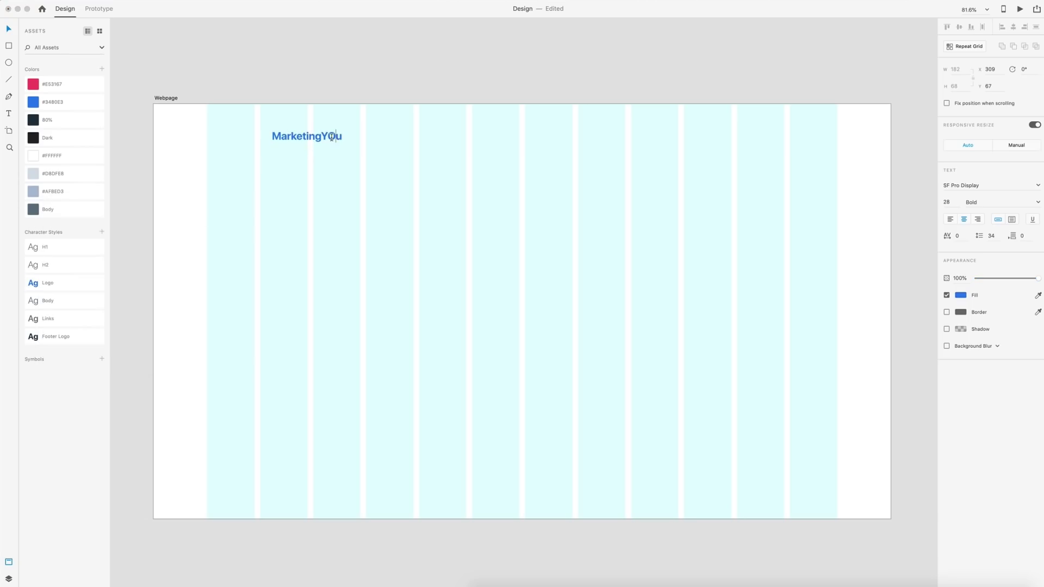
{"action": "key", "text": "BackSpace"}
{"action": "type", "text": "o"}
{"action": "key", "text": "Escape"}
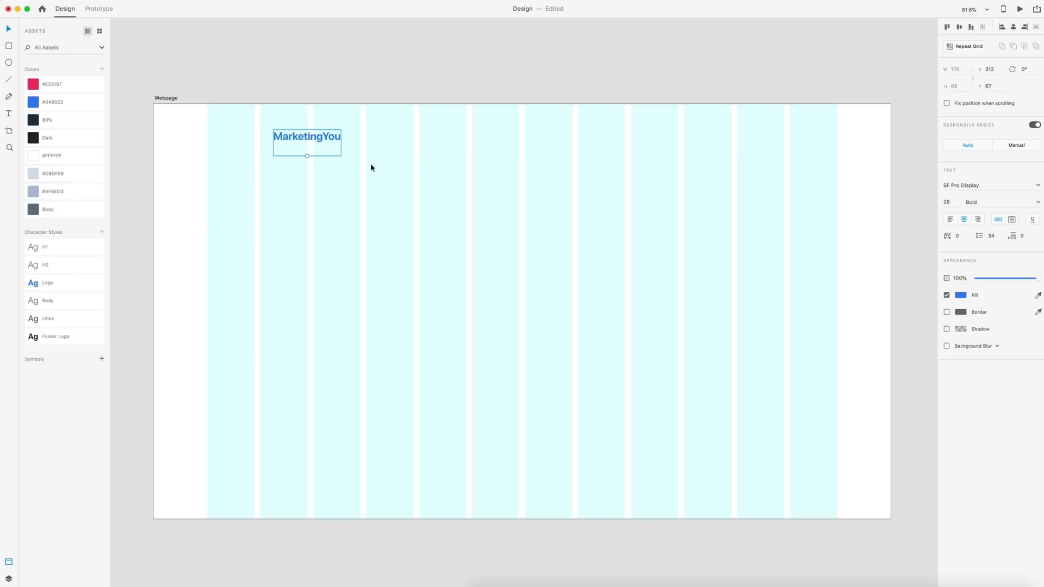
Align the logo with the second grid column's left edge at X 278 and raise it to Y 44
{"action": "left_click_drag", "start_coordinate": [327, 139], "coordinate": [313, 137]}
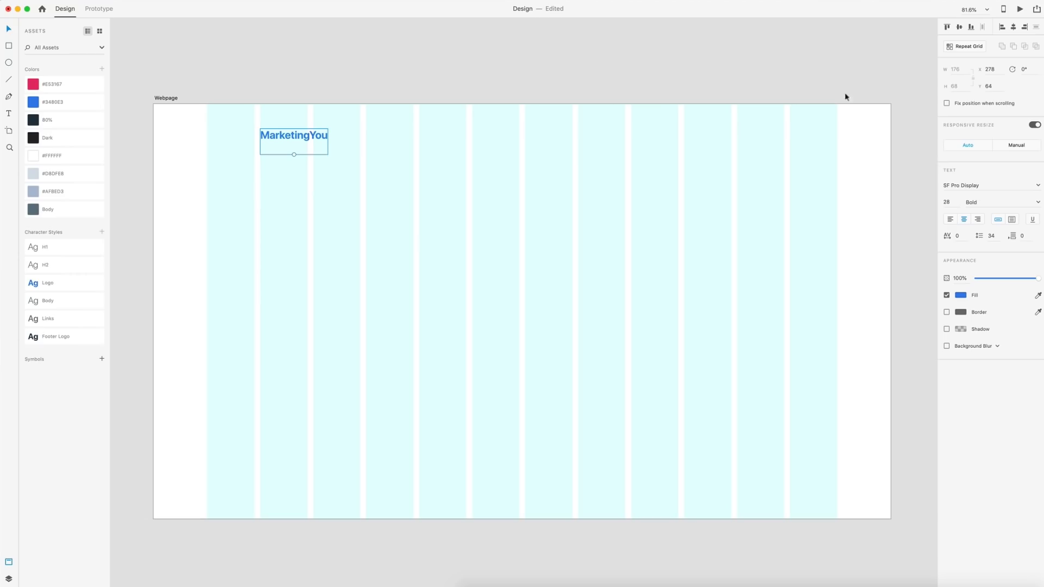
{"action": "key", "text": "alt"}
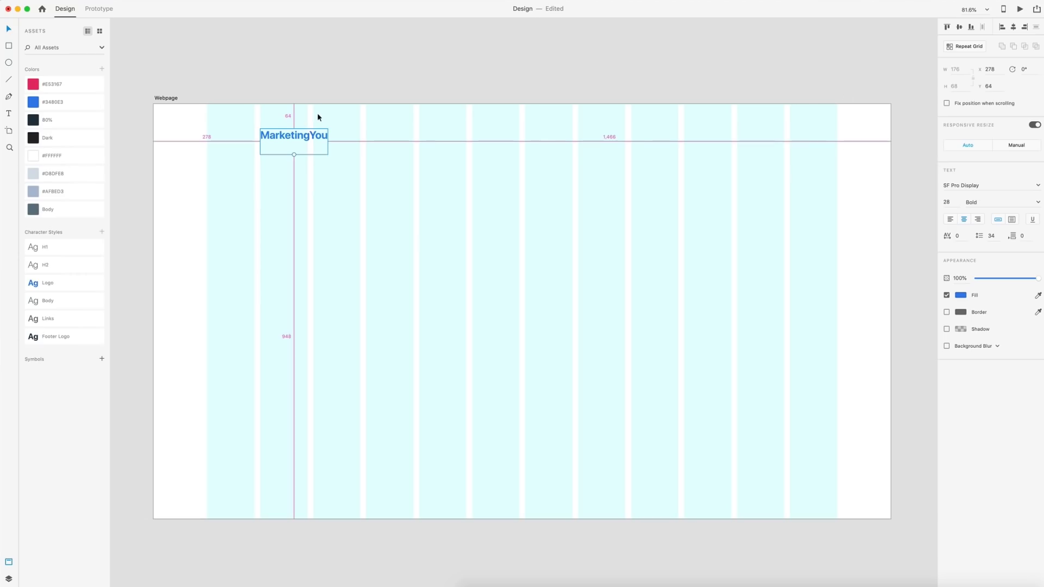
{"action": "key", "text": "shift+Up"}
{"action": "key", "text": "shift+Up"}
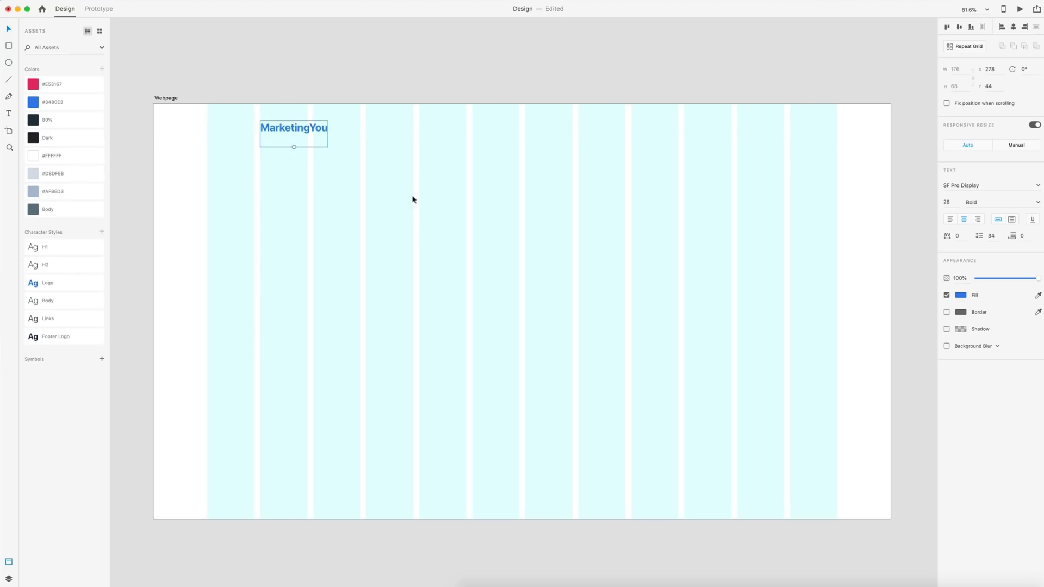
{"action": "left_click", "coordinate": [514, 192]}
Add the text "Product" in the eighth grid column beside the logo's row and apply the Links character style
{"action": "scroll", "coordinate": [559, 171], "scroll_direction": "right", "scroll_amount": 2}
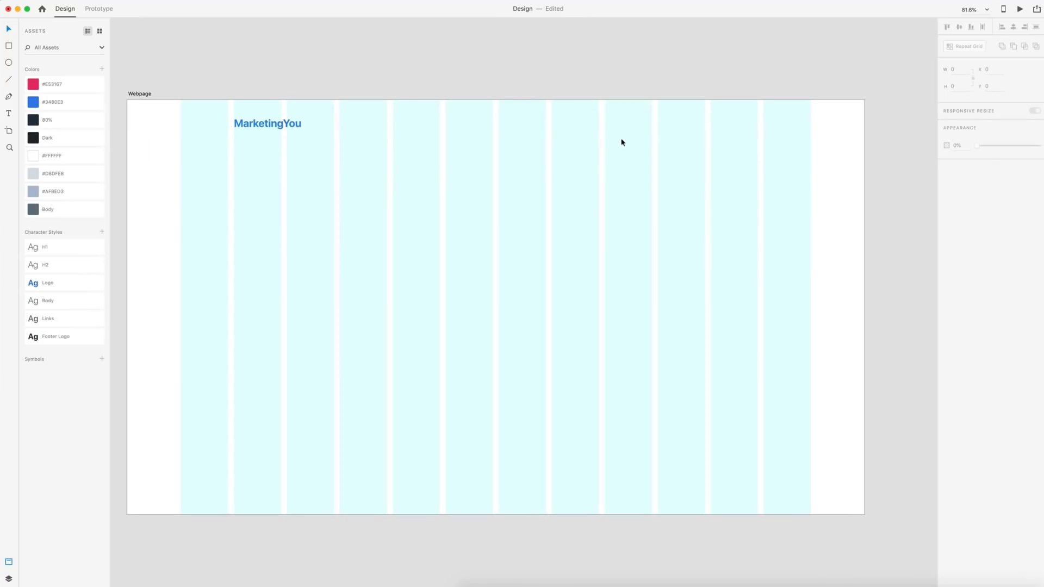
{"action": "key", "text": "t"}
{"action": "left_click", "coordinate": [569, 131]}
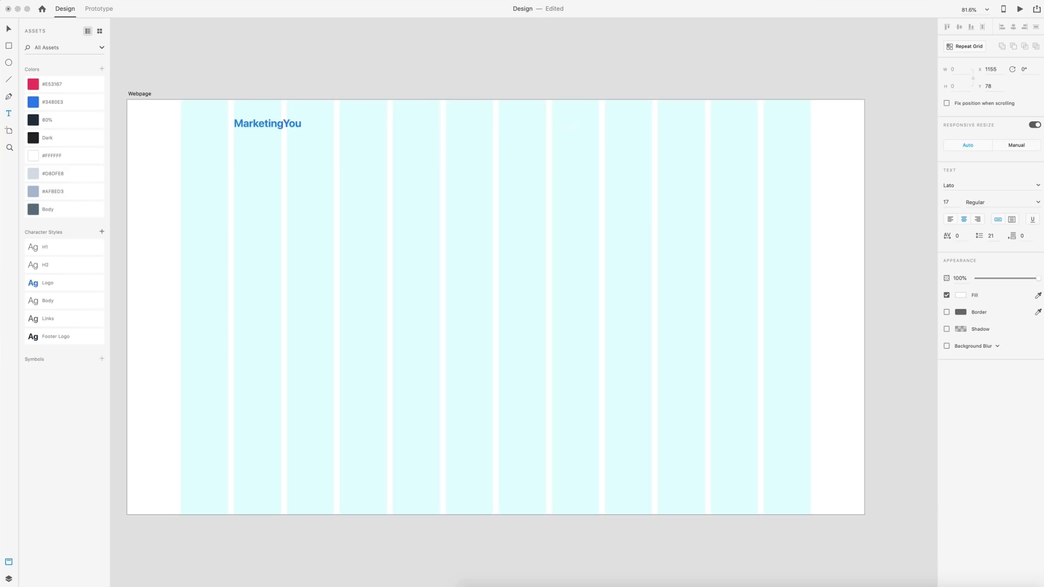
{"action": "type", "text": "Product"}
{"action": "key", "text": "Escape"}
{"action": "left_click", "coordinate": [54, 318]}
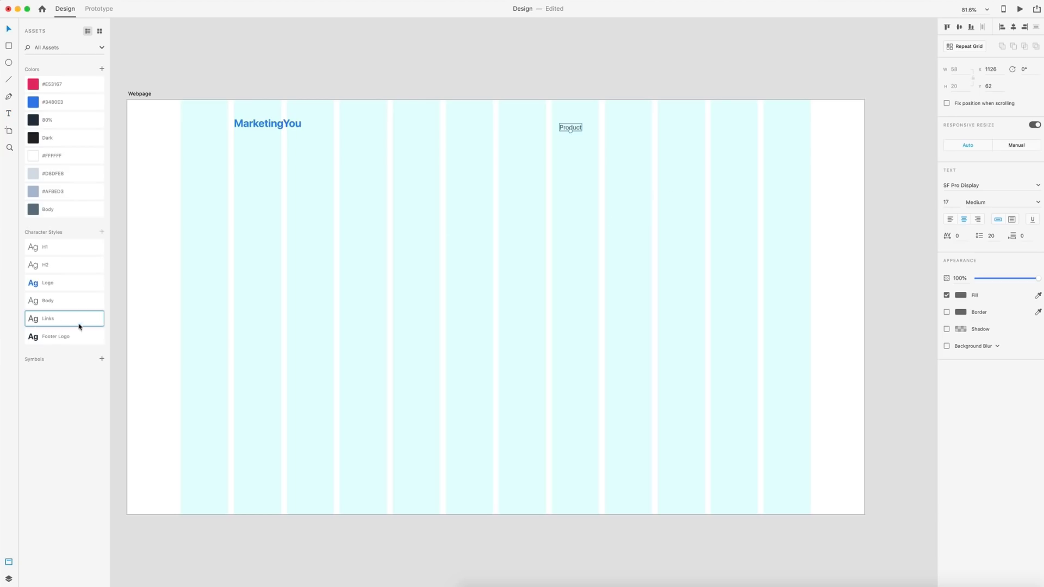
{"action": "left_click", "coordinate": [659, 154]}
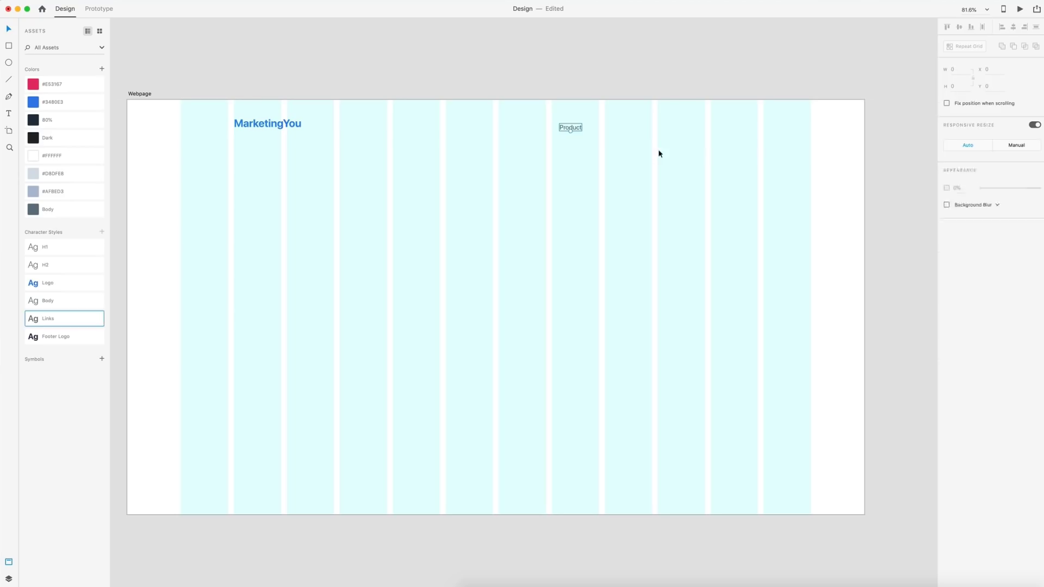
Inspect the font, size, weight and colour settings of the Links character style
{"action": "right_click", "coordinate": [83, 322]}
{"action": "left_click", "coordinate": [97, 334]}
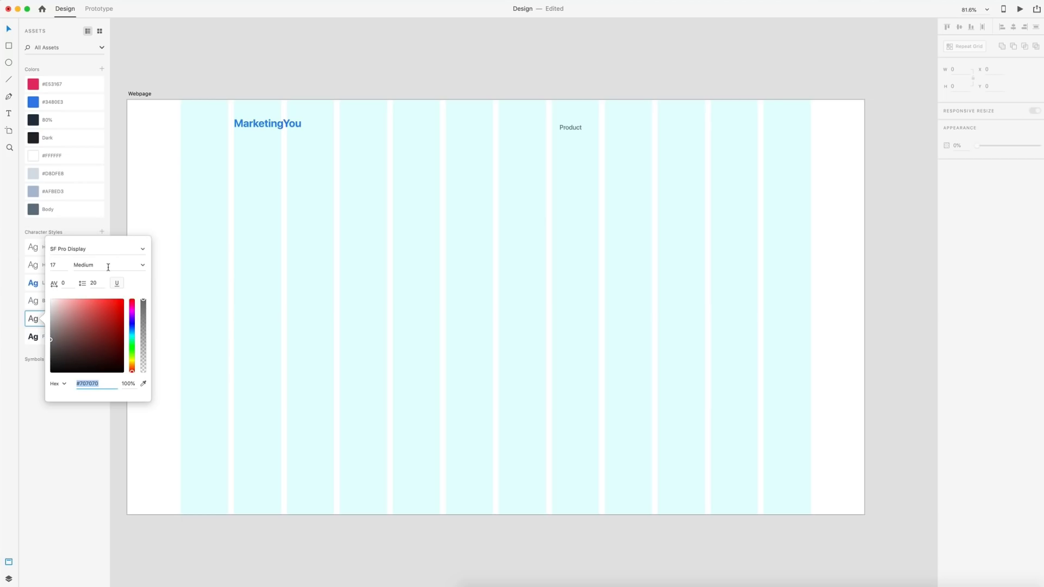
{"action": "left_click", "coordinate": [498, 153]}
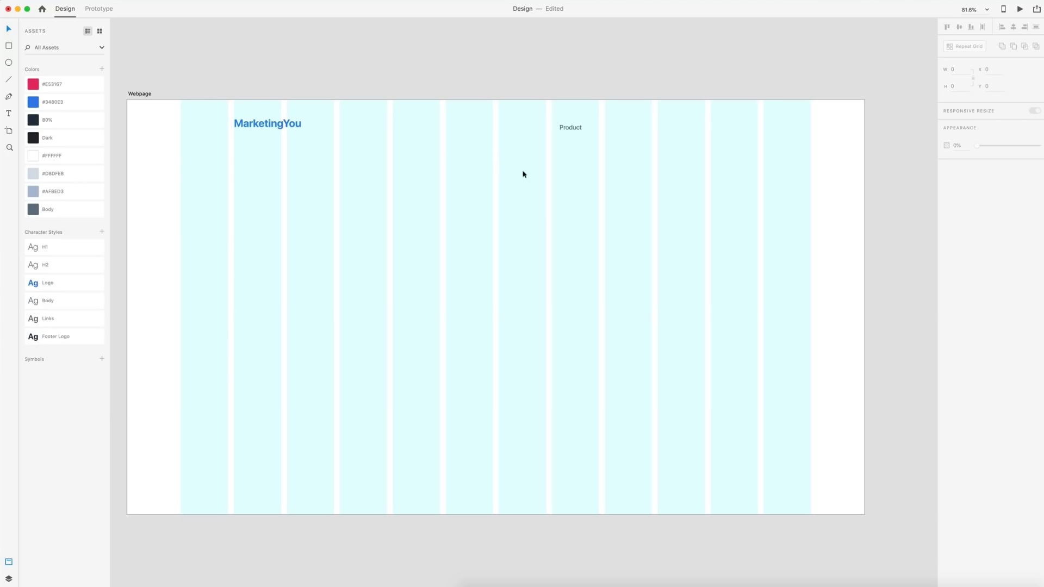
Move the Product link up and build out the row with Discover, Platform, Support, Log in and Sign up links
{"action": "left_click_drag", "start_coordinate": [573, 128], "coordinate": [598, 120]}
{"action": "double_click", "coordinate": [599, 121]}
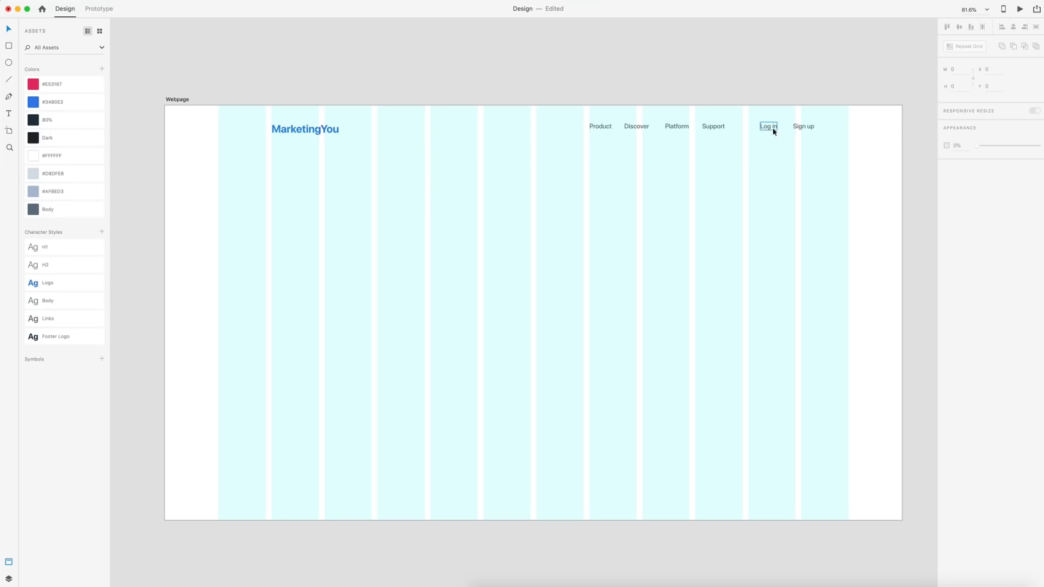
Shift all navigation links to the left, leaving Sign up apart from the others at X 1546 in the eleventh column
{"action": "left_click_drag", "start_coordinate": [840, 151], "coordinate": [769, 156]}
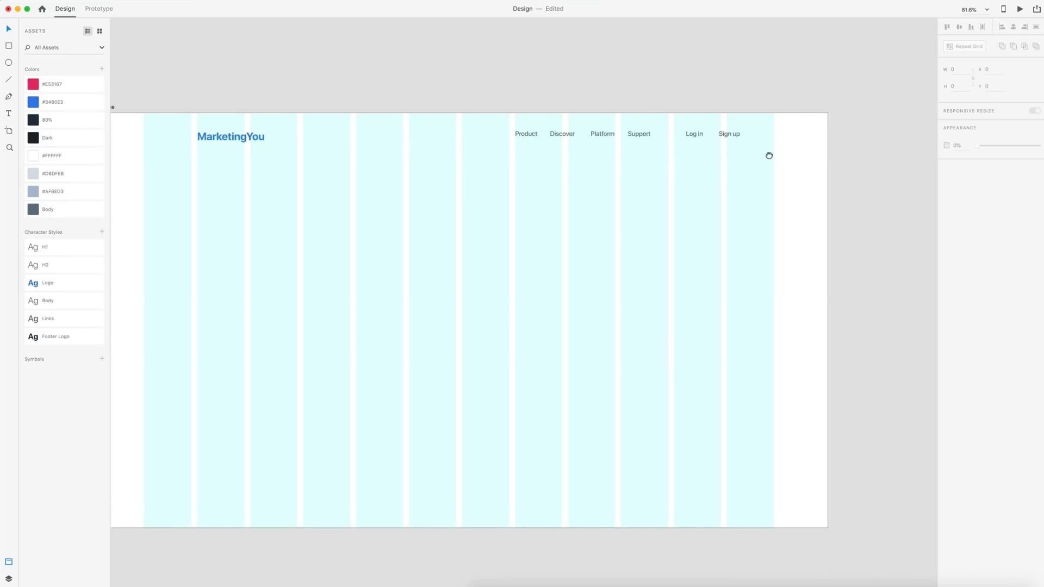
{"action": "scroll", "coordinate": [737, 133], "scroll_direction": "up", "scroll_amount": 5}
{"action": "scroll", "coordinate": [810, 166], "scroll_direction": "left", "scroll_amount": 2}
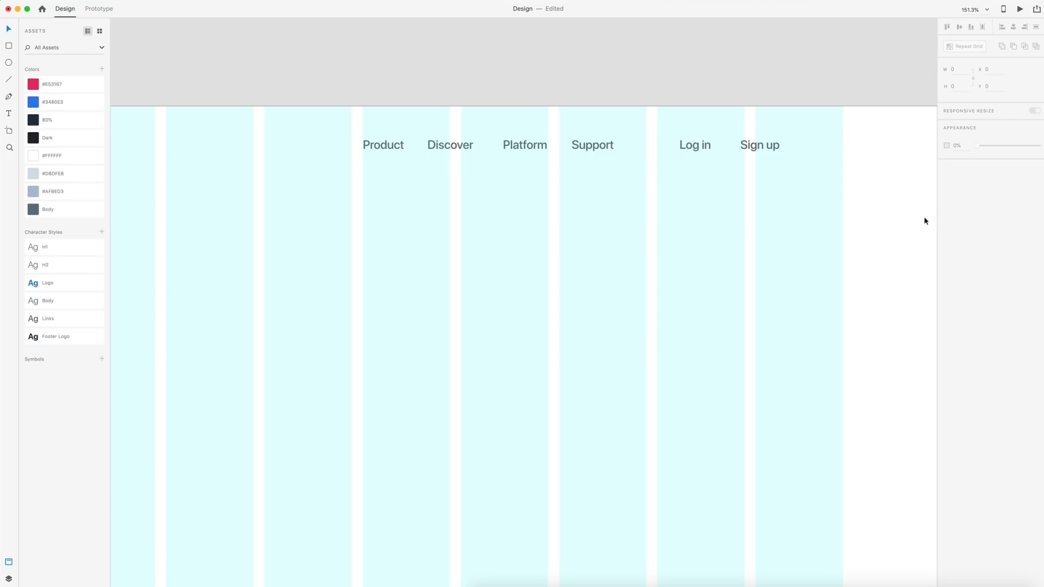
{"action": "left_click_drag", "start_coordinate": [906, 215], "coordinate": [253, 96]}
{"action": "left_click_drag", "start_coordinate": [733, 147], "coordinate": [693, 147]}
{"action": "left_click", "coordinate": [580, 158]}
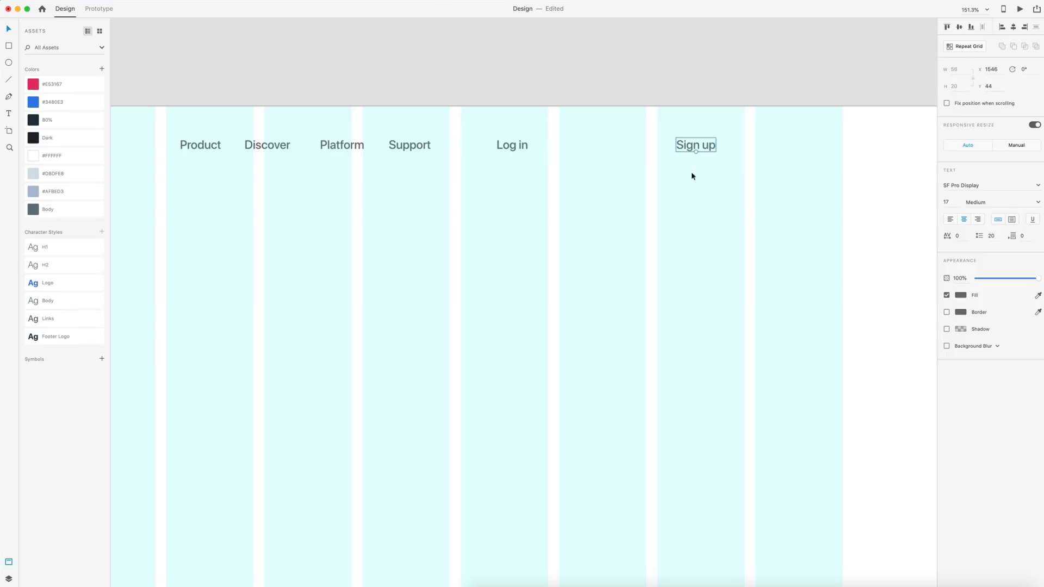
{"action": "left_click", "coordinate": [691, 171]}
Draw a rectangle over the Sign up link and set its size to 130 wide by 50 high
{"action": "left_click", "coordinate": [9, 46]}
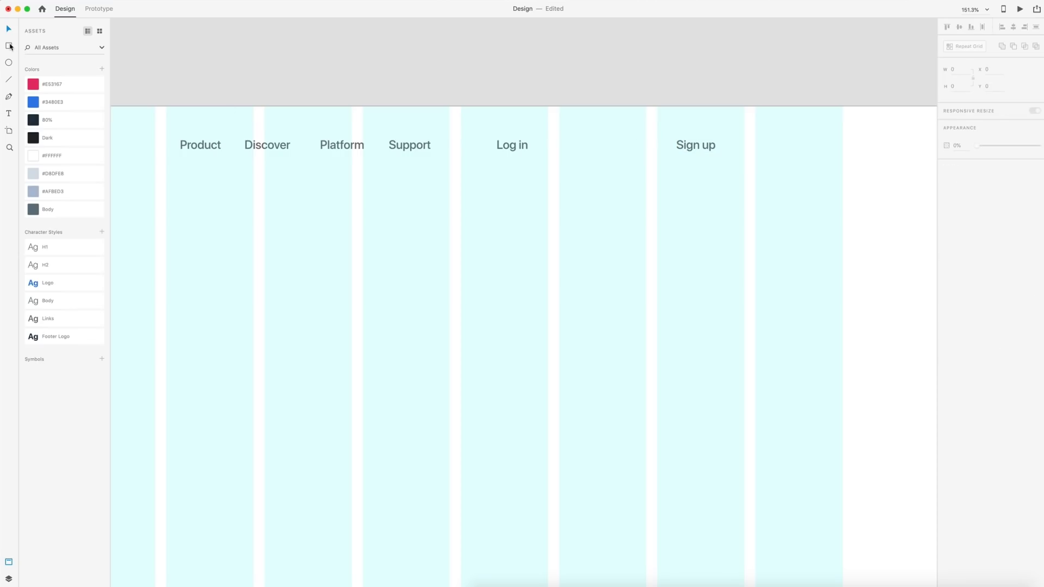
{"action": "left_click_drag", "start_coordinate": [657, 122], "coordinate": [760, 160]}
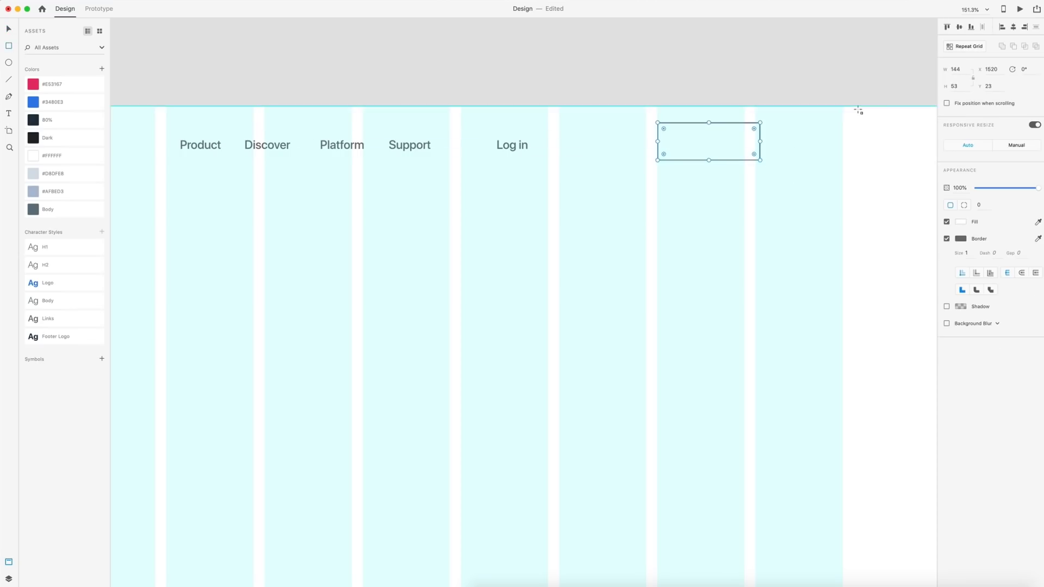
{"action": "left_click", "coordinate": [962, 86]}
{"action": "type", "text": "40"}
{"action": "left_click", "coordinate": [966, 69]}
{"action": "type", "text": "1"}
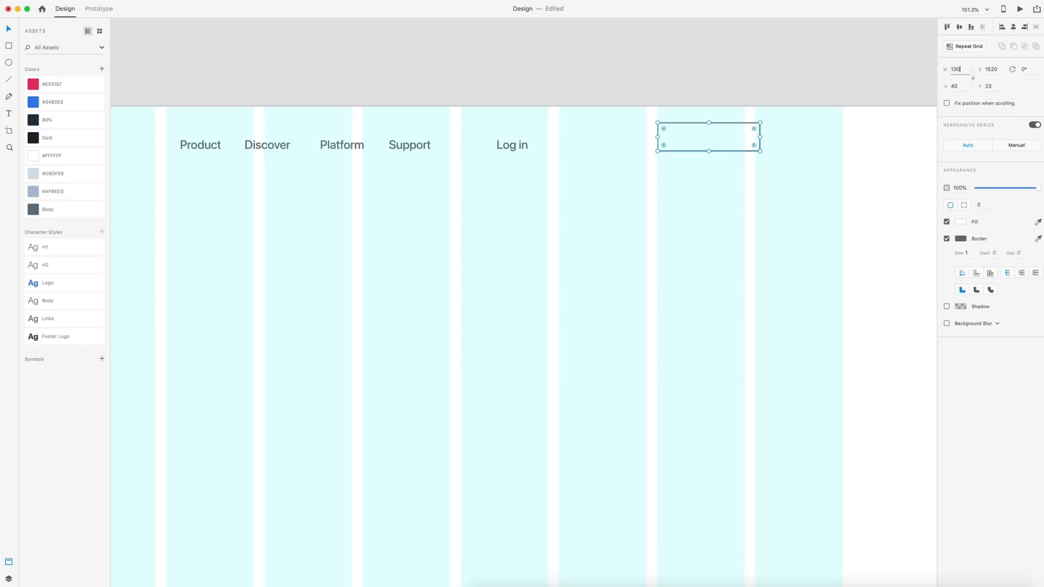
{"action": "type", "text": "30"}
{"action": "key", "text": "Return"}
{"action": "left_click", "coordinate": [956, 86]}
{"action": "type", "text": "50"}
{"action": "key", "text": "Return"}
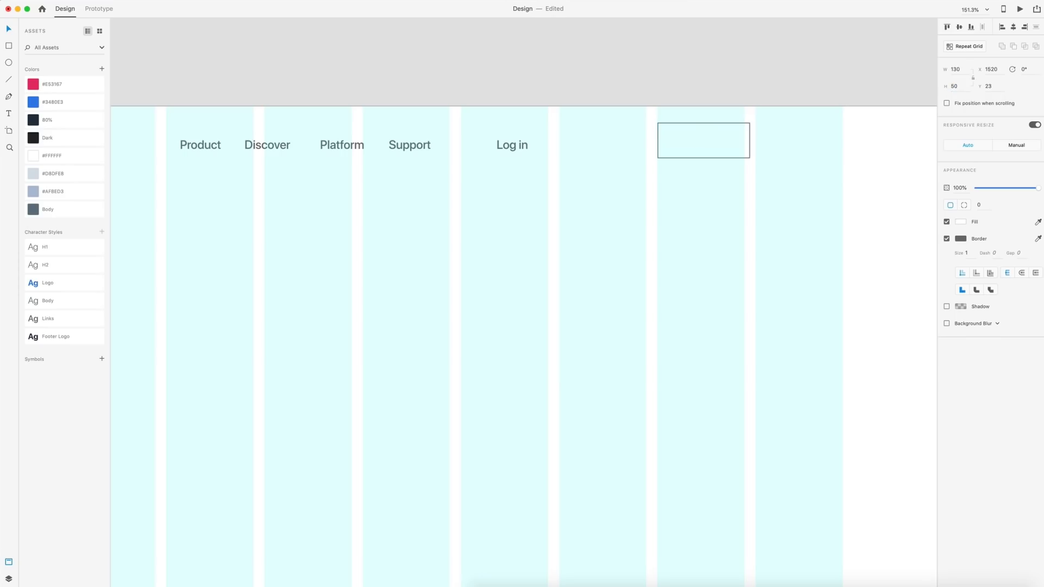
Place the rectangle behind the Sign up text and centre the two on each other vertically and horizontally
{"action": "left_click", "coordinate": [694, 137]}
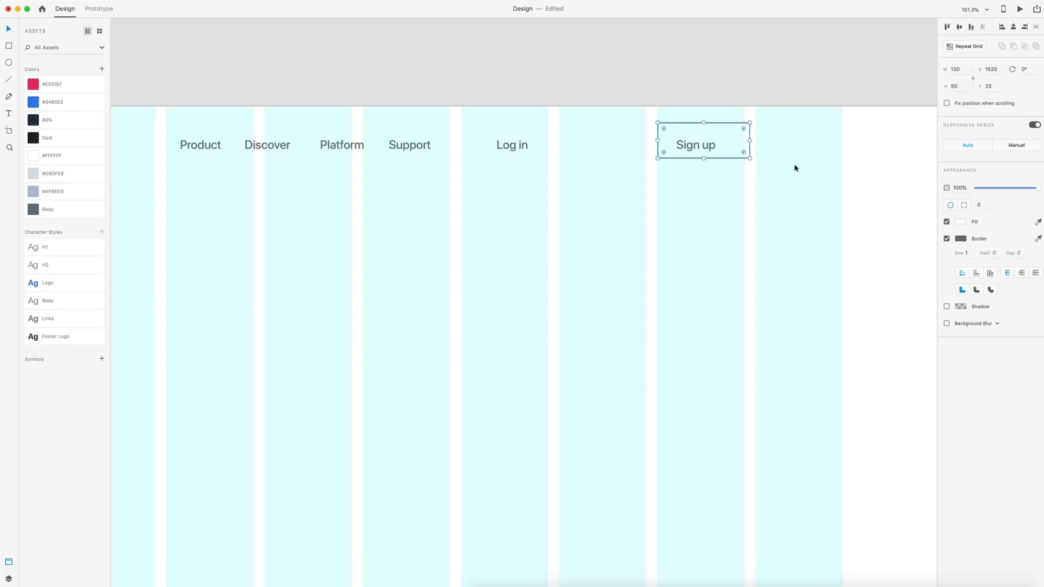
{"action": "left_click", "coordinate": [707, 146], "text": "shift"}
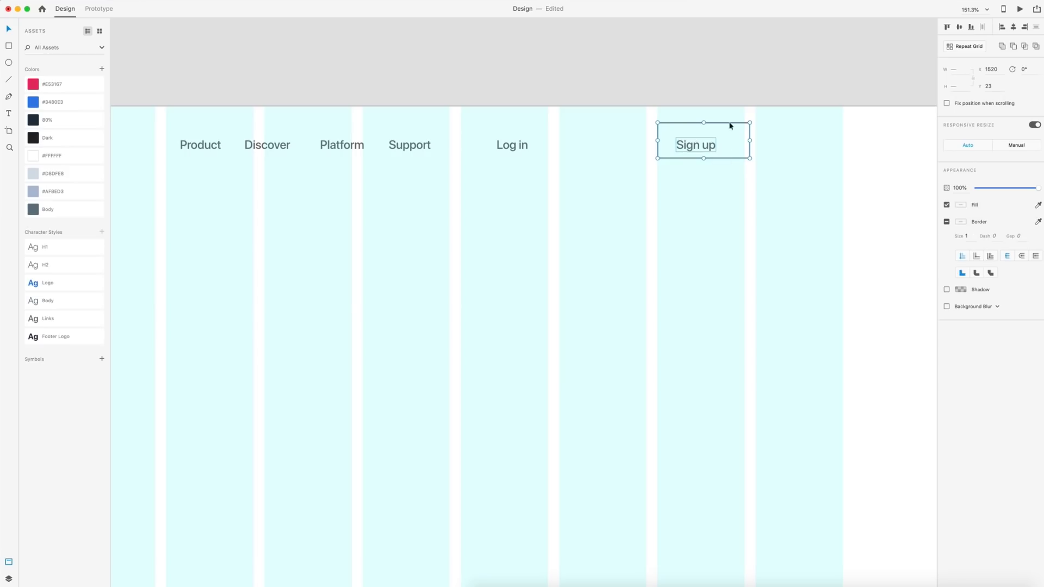
{"action": "left_click", "coordinate": [959, 27]}
{"action": "left_click", "coordinate": [1015, 27]}
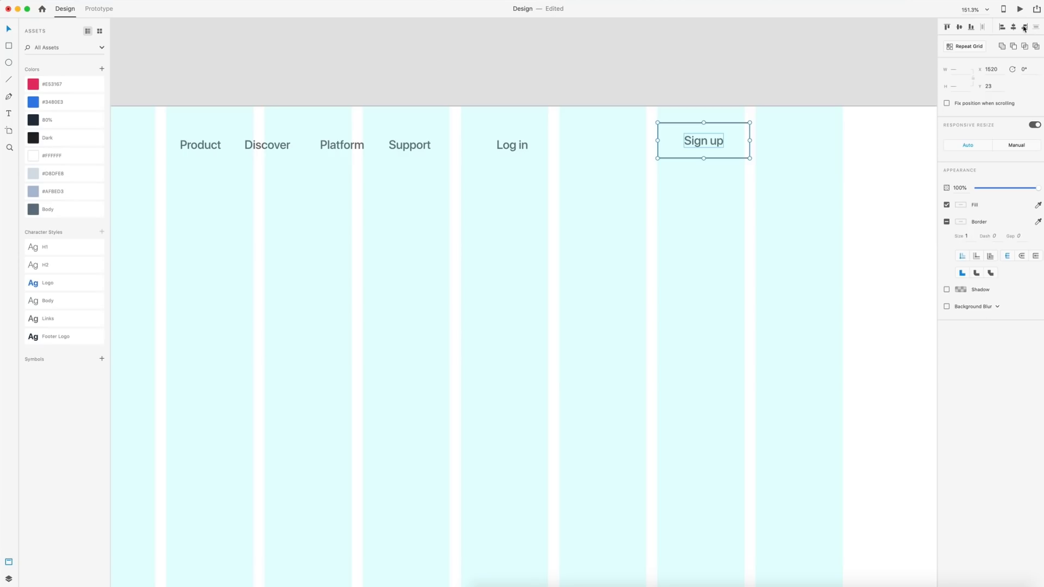
Set the Sign up rectangle's corner radius to 1000 and fill it with the pink asset colour
{"action": "left_click", "coordinate": [736, 147]}
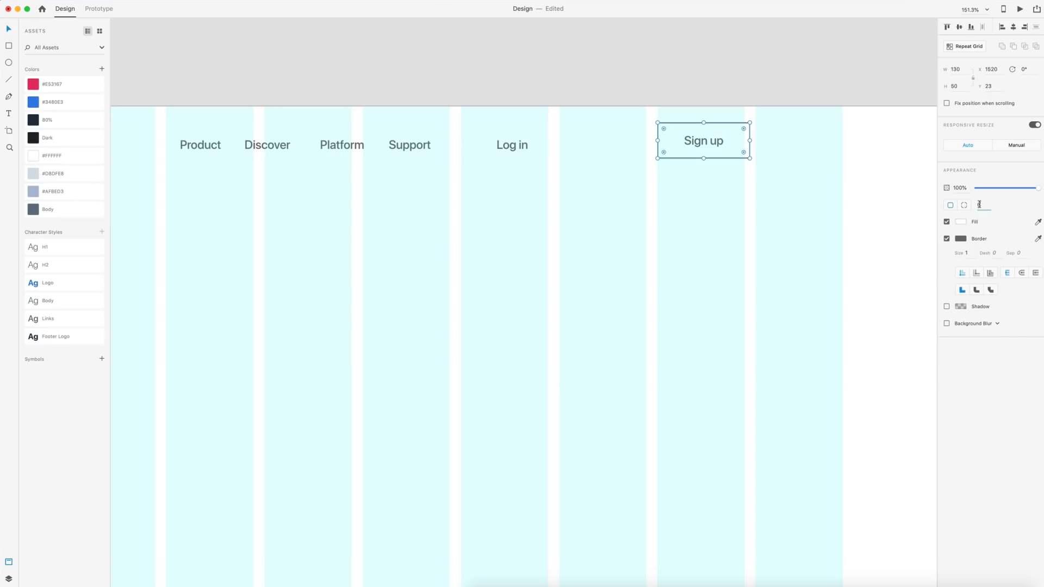
{"action": "type", "text": "1000"}
{"action": "key", "text": "Return"}
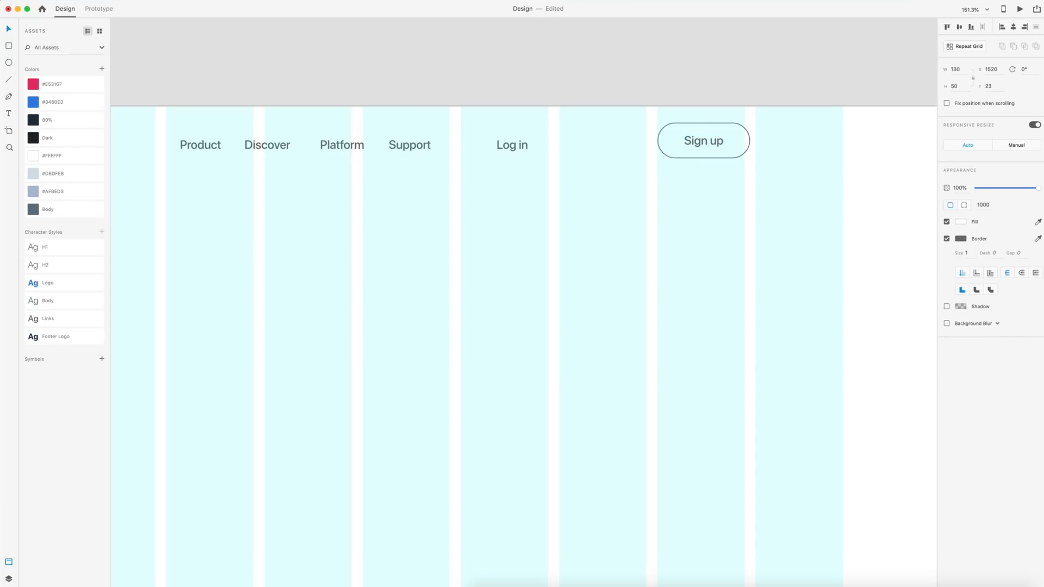
{"action": "left_click", "coordinate": [692, 138]}
{"action": "left_click", "coordinate": [32, 86]}
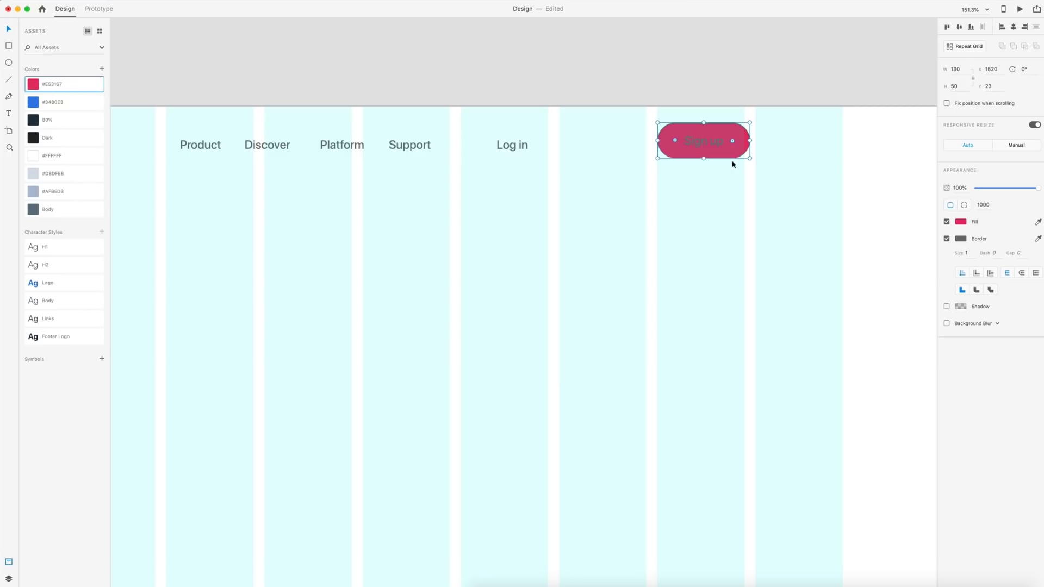
Colour the Sign up text with the white #FFFFFF swatch and align it vertically with the middle of the button
{"action": "double_click", "coordinate": [706, 140]}
{"action": "left_click", "coordinate": [38, 157]}
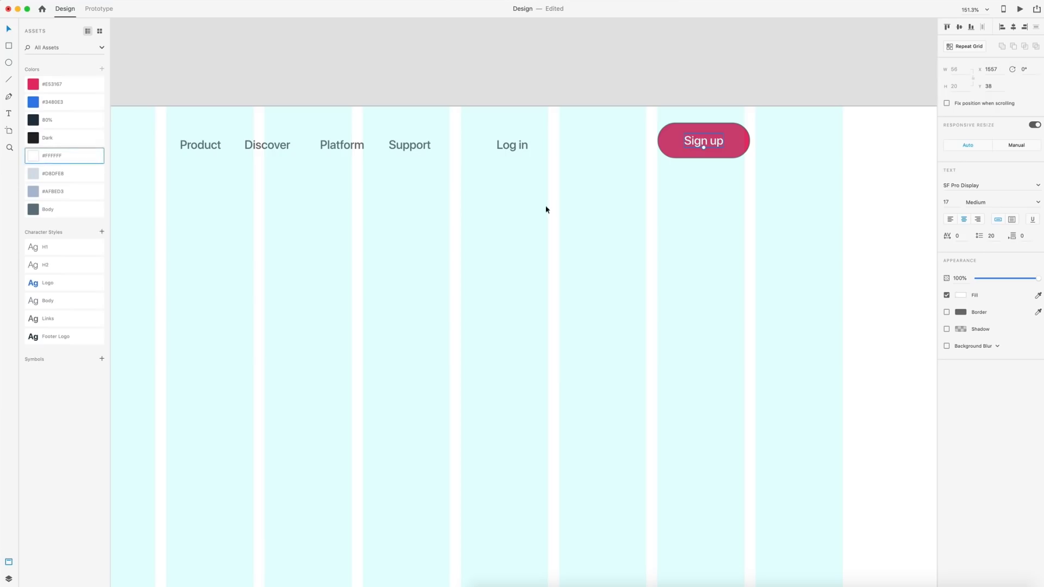
{"action": "left_click", "coordinate": [614, 220]}
{"action": "left_click", "coordinate": [726, 140]}
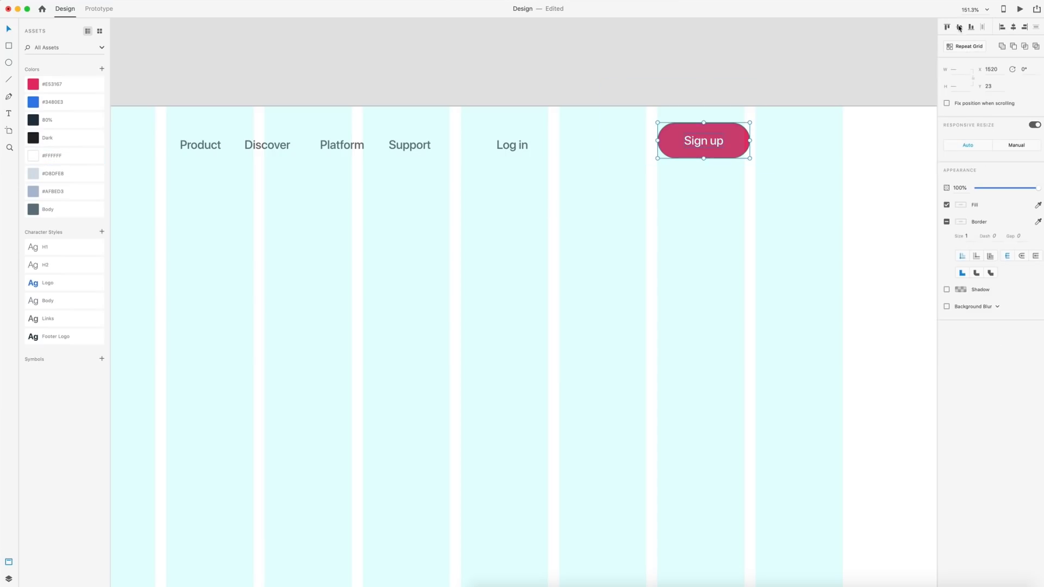
{"action": "left_click", "coordinate": [772, 166]}
Remove the Sign up button's border and move the grouped button and text to X 1512, Y 19
{"action": "double_click", "coordinate": [746, 148]}
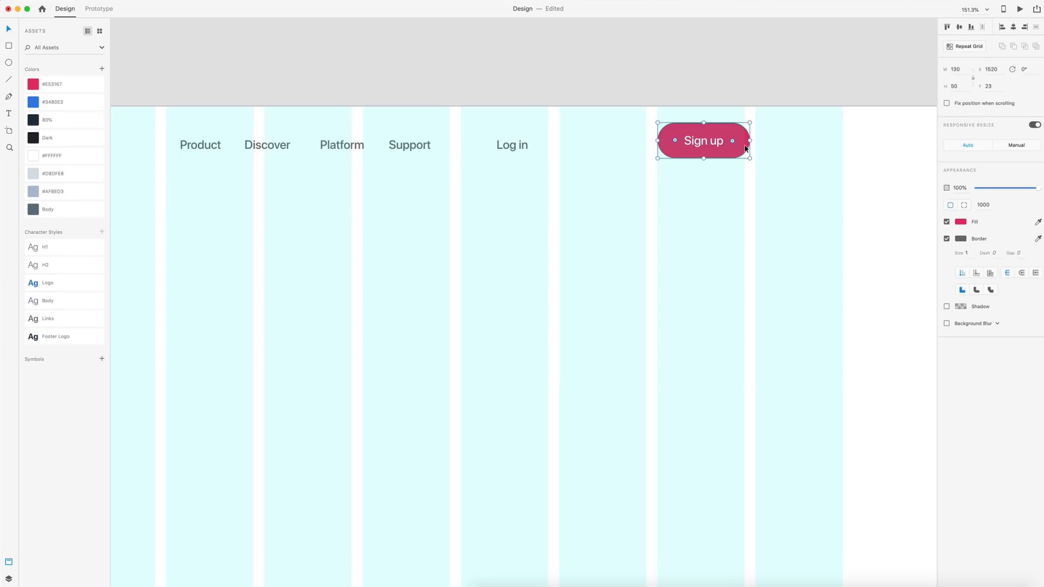
{"action": "left_click", "coordinate": [946, 238]}
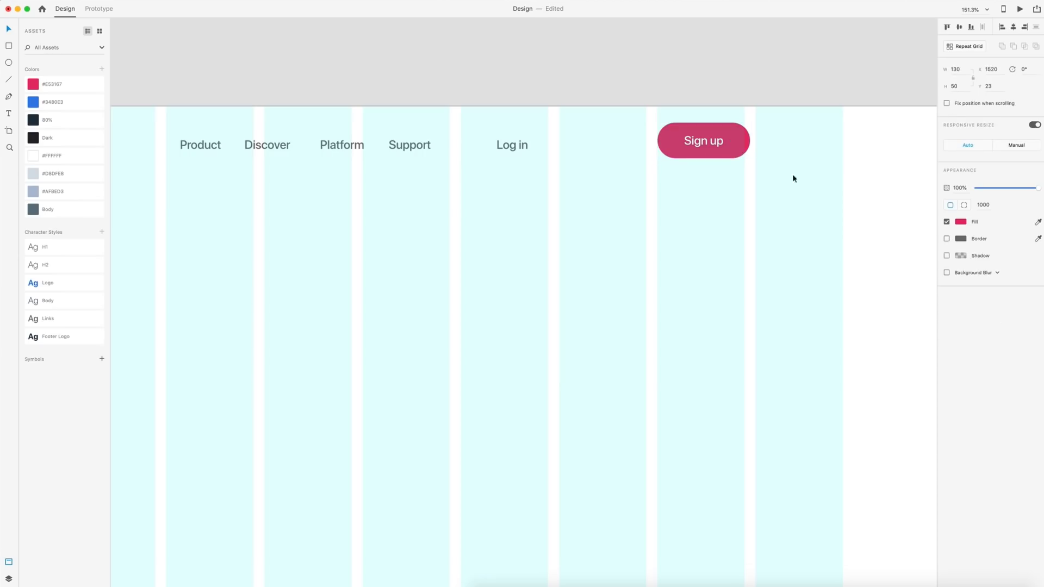
{"action": "left_click_drag", "start_coordinate": [854, 202], "coordinate": [619, 104]}
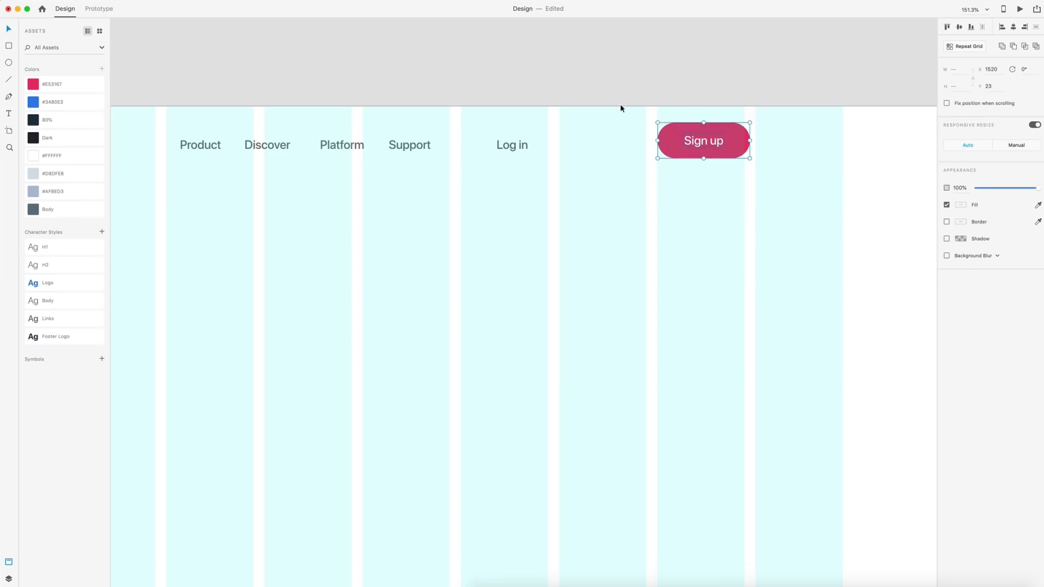
{"action": "left_click_drag", "start_coordinate": [723, 146], "coordinate": [718, 143]}
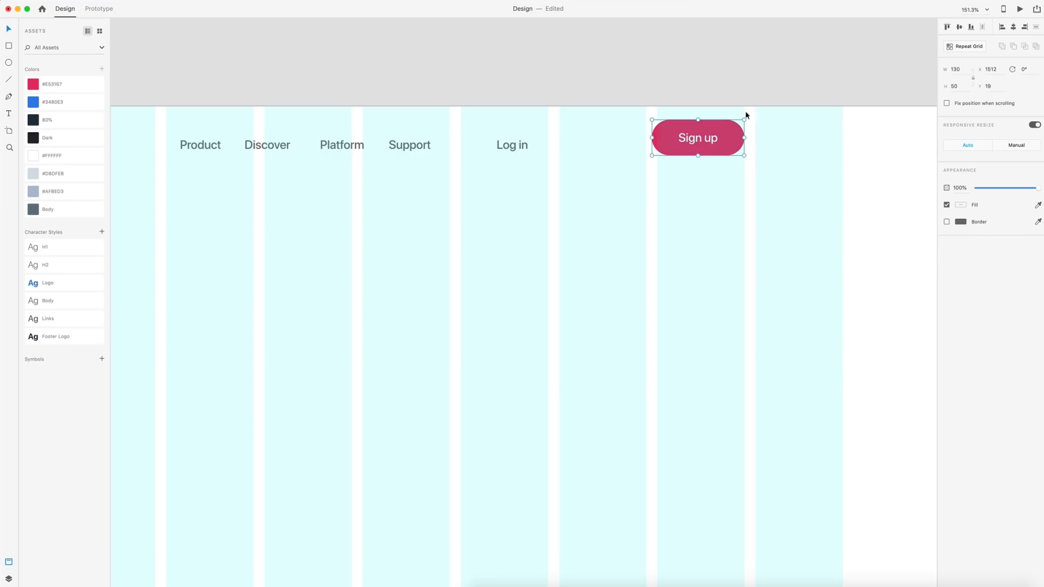
Move the Log in link next to the Sign up button, vertically centred on it
{"action": "left_click", "coordinate": [727, 205]}
{"action": "scroll", "coordinate": [769, 489], "scroll_direction": "down", "scroll_amount": 5}
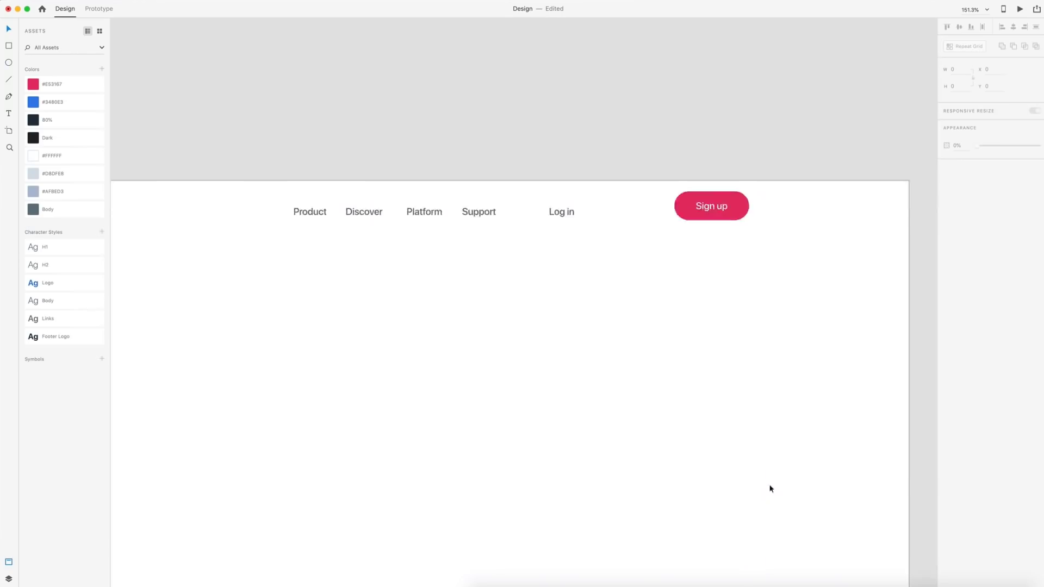
{"action": "scroll", "coordinate": [682, 359], "scroll_direction": "left", "scroll_amount": 3}
{"action": "scroll", "coordinate": [575, 308], "scroll_direction": "down", "scroll_amount": 2}
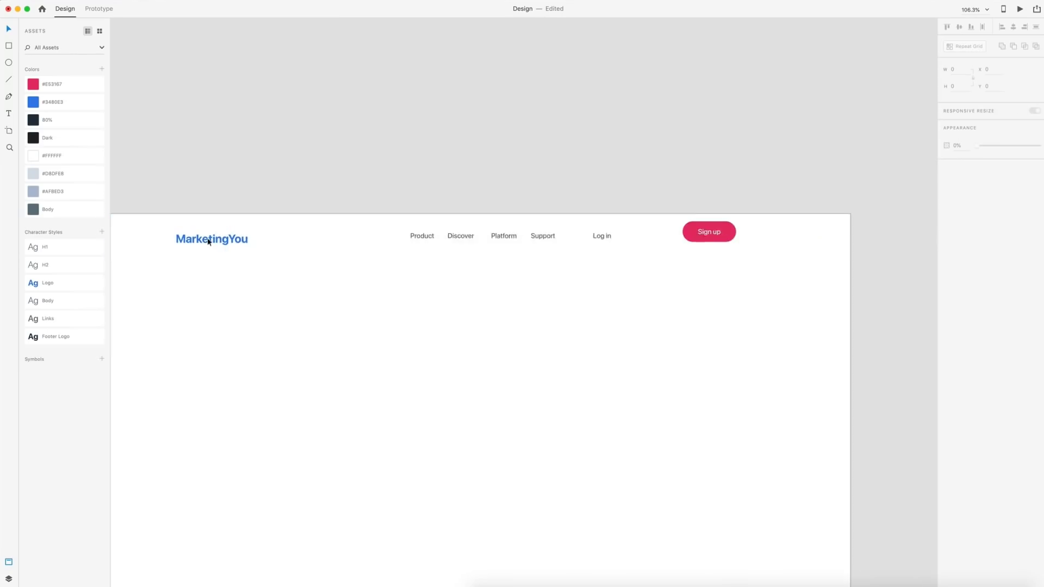
{"action": "scroll", "coordinate": [684, 262], "scroll_direction": "up", "scroll_amount": 3}
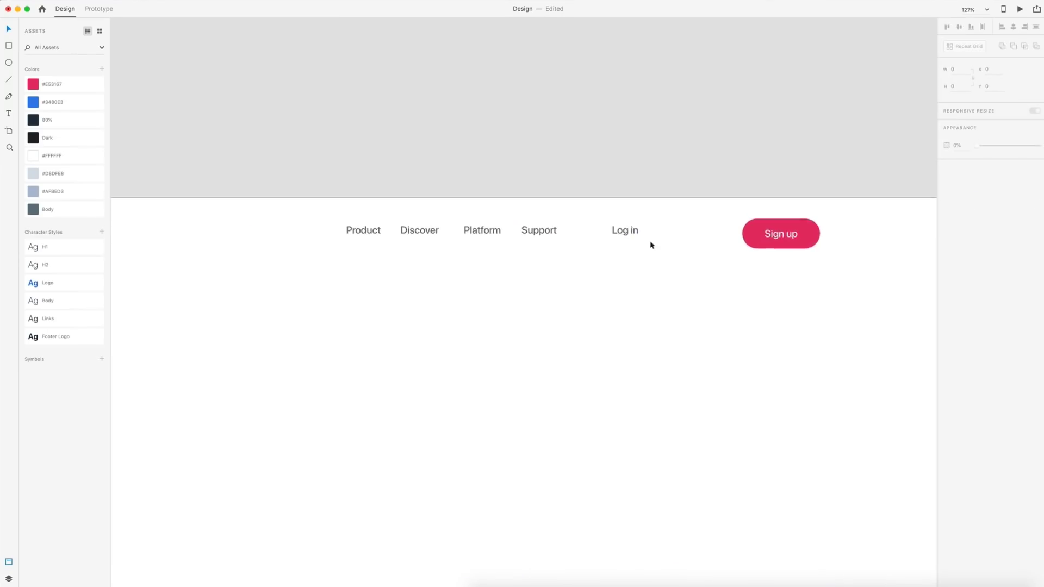
{"action": "left_click_drag", "start_coordinate": [628, 233], "coordinate": [712, 235]}
{"action": "left_click", "coordinate": [761, 293]}
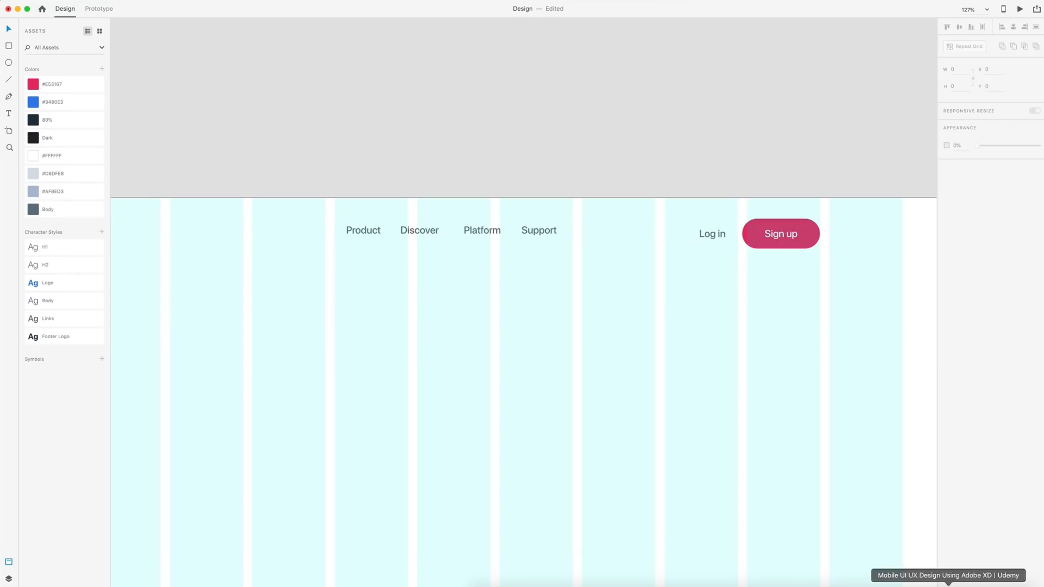
Fine-tune the Log in link's position to X 1438, Y 50 and colour it with the Dark swatch
{"action": "left_click", "coordinate": [712, 235]}
{"action": "key", "text": "alt"}
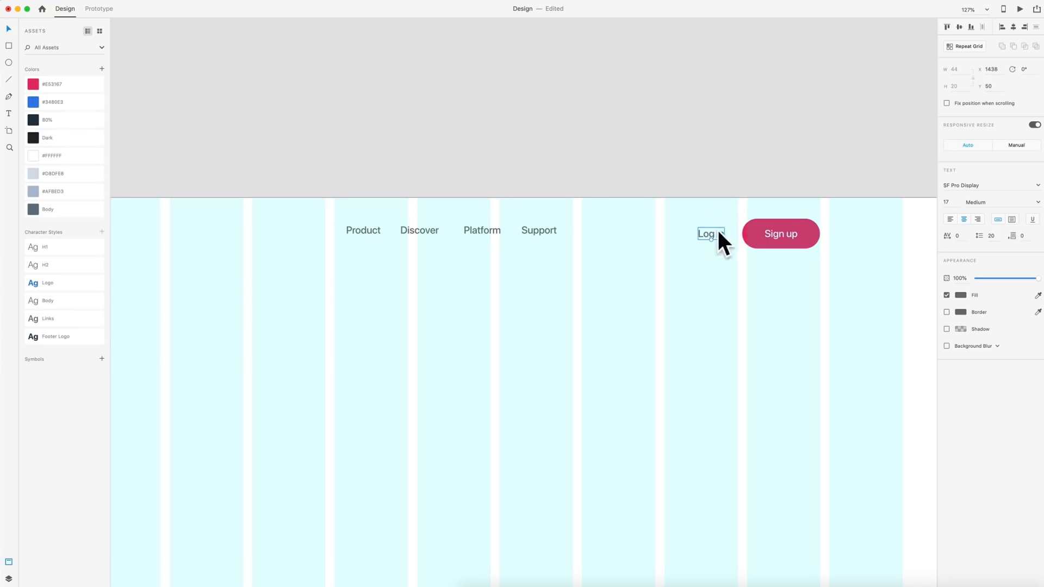
{"action": "left_click_drag", "start_coordinate": [718, 233], "coordinate": [717, 232]}
{"action": "mouse_move", "coordinate": [35, 140]}
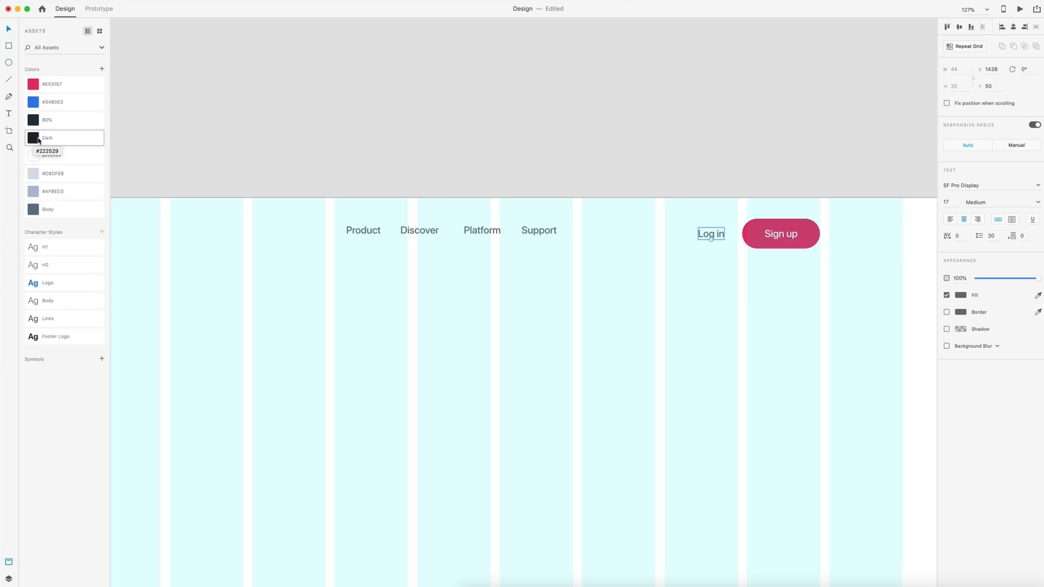
{"action": "left_click", "coordinate": [38, 139]}
Move the Support, Platform, Discover and Product links over beside Log in, evenly spaced and lined up with it at Y 50
{"action": "scroll", "coordinate": [633, 227], "scroll_direction": "left", "scroll_amount": 3}
{"action": "left_click_drag", "start_coordinate": [633, 227], "coordinate": [743, 231]}
{"action": "left_click_drag", "start_coordinate": [578, 226], "coordinate": [679, 231]}
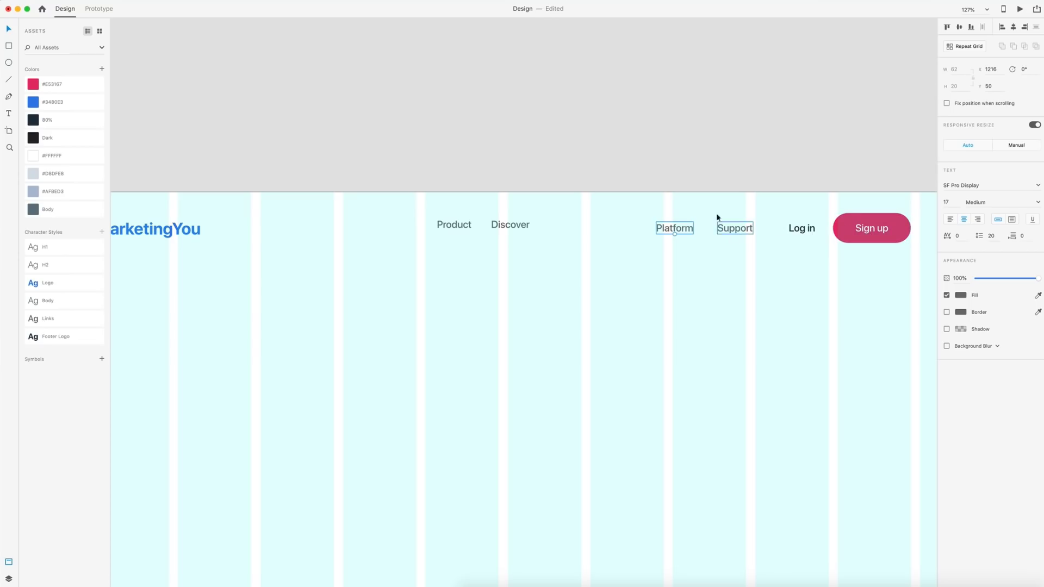
{"action": "left_click_drag", "start_coordinate": [525, 229], "coordinate": [630, 230]}
{"action": "left_click", "coordinate": [465, 225]}
{"action": "left_click_drag", "start_coordinate": [468, 226], "coordinate": [572, 229]}
{"action": "left_click", "coordinate": [789, 295]}
Select all header elements together and check their distances to the artboard's edges
{"action": "scroll", "coordinate": [788, 295], "scroll_direction": "down", "scroll_amount": 5}
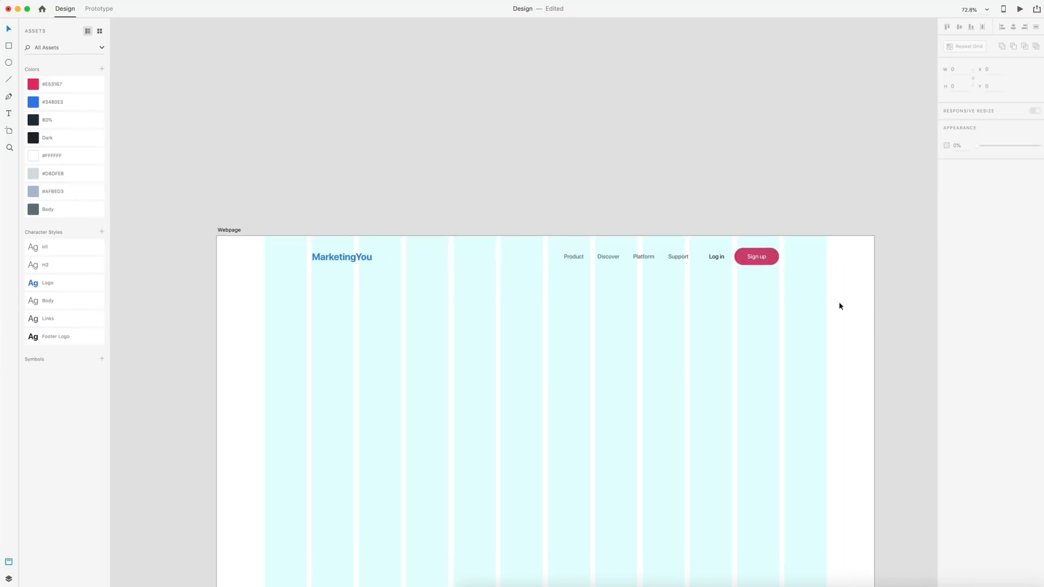
{"action": "left_click_drag", "start_coordinate": [851, 294], "coordinate": [302, 231]}
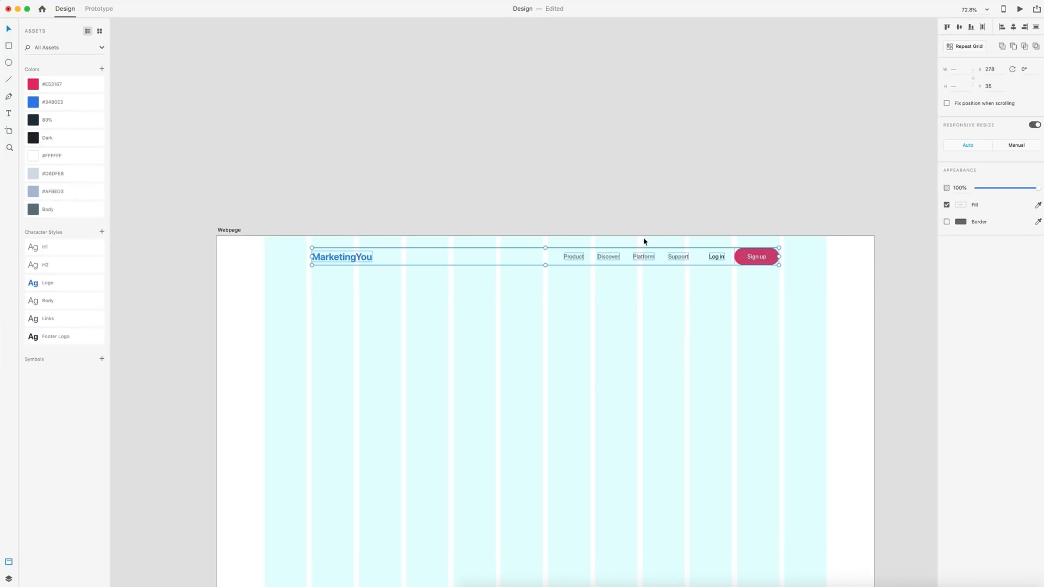
{"action": "key", "text": "alt"}
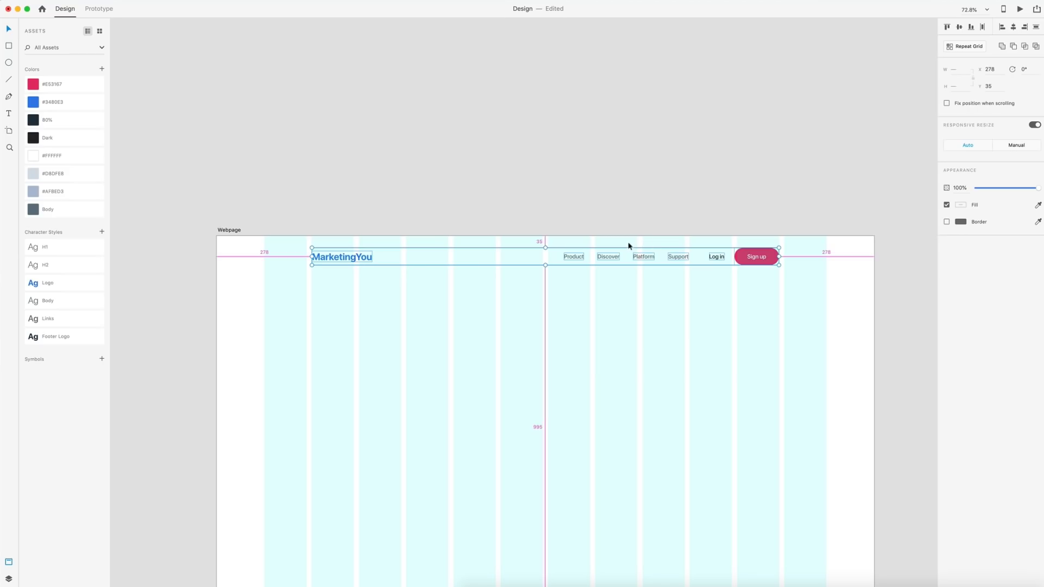
{"action": "left_click", "coordinate": [816, 310]}
{"action": "key", "text": "super+0"}
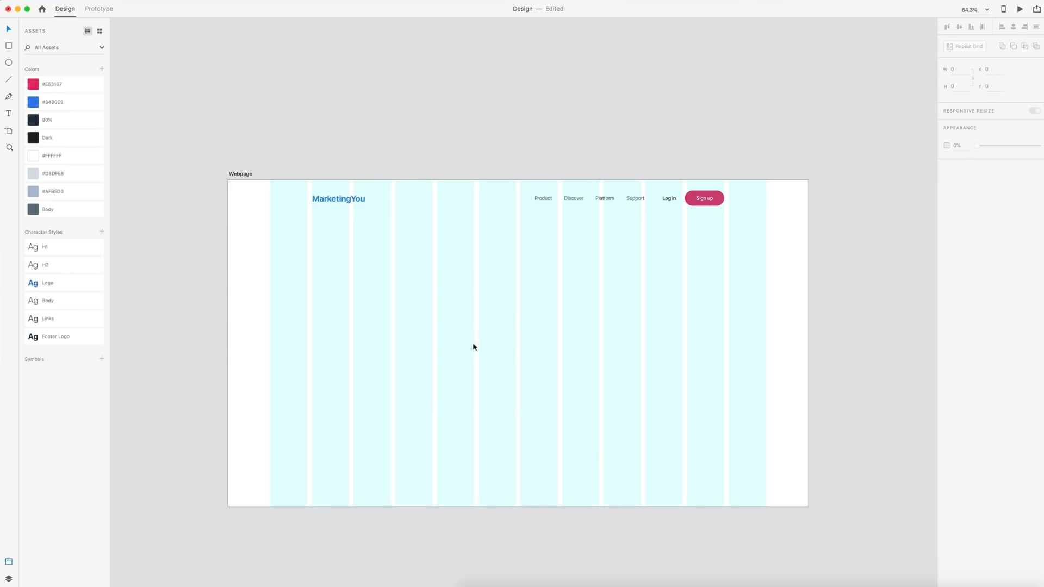
Paste the headline "Marketing for the you that never stops moving.", apply the H1 character style and place it at X 278, Y 327
{"action": "key", "text": "super+v"}
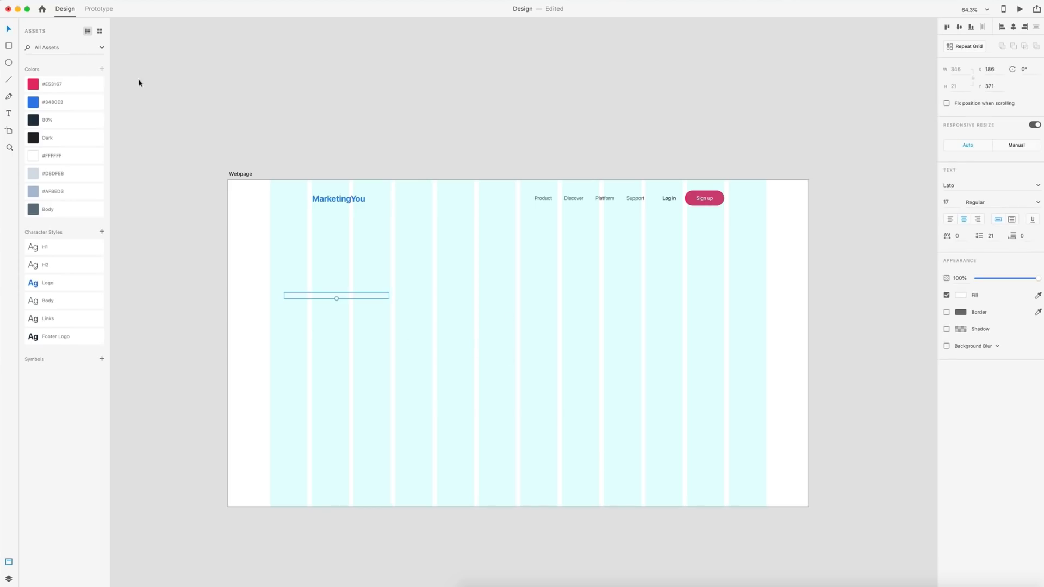
{"action": "left_click", "coordinate": [59, 247]}
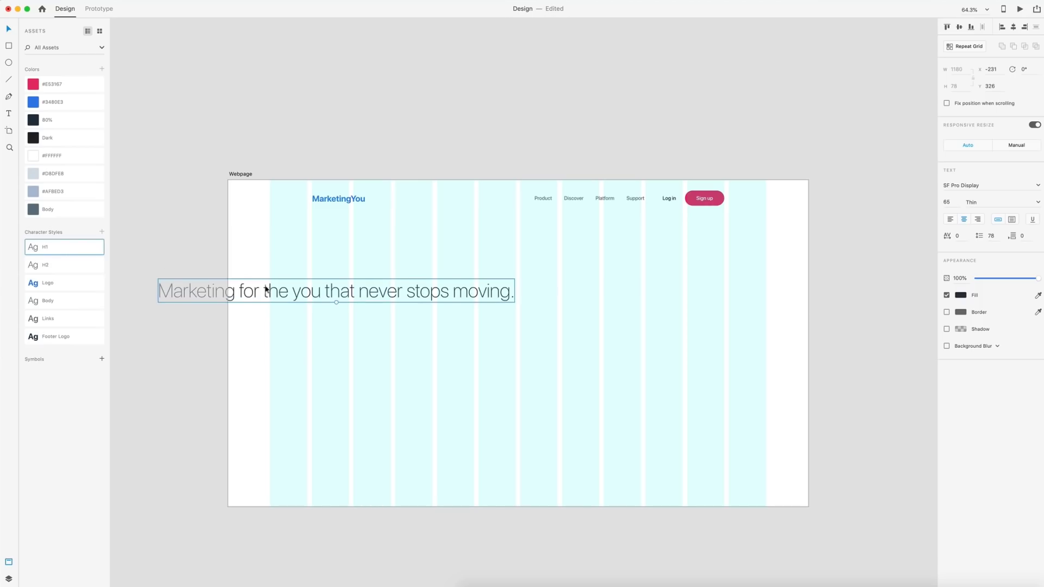
{"action": "left_click_drag", "start_coordinate": [266, 291], "coordinate": [386, 299]}
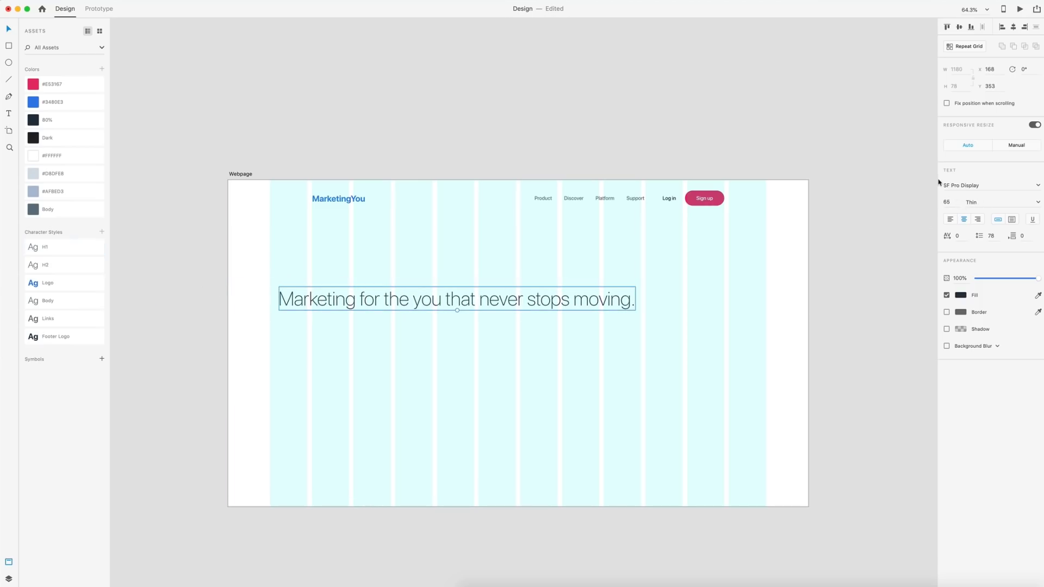
{"action": "left_click_drag", "start_coordinate": [330, 304], "coordinate": [411, 288]}
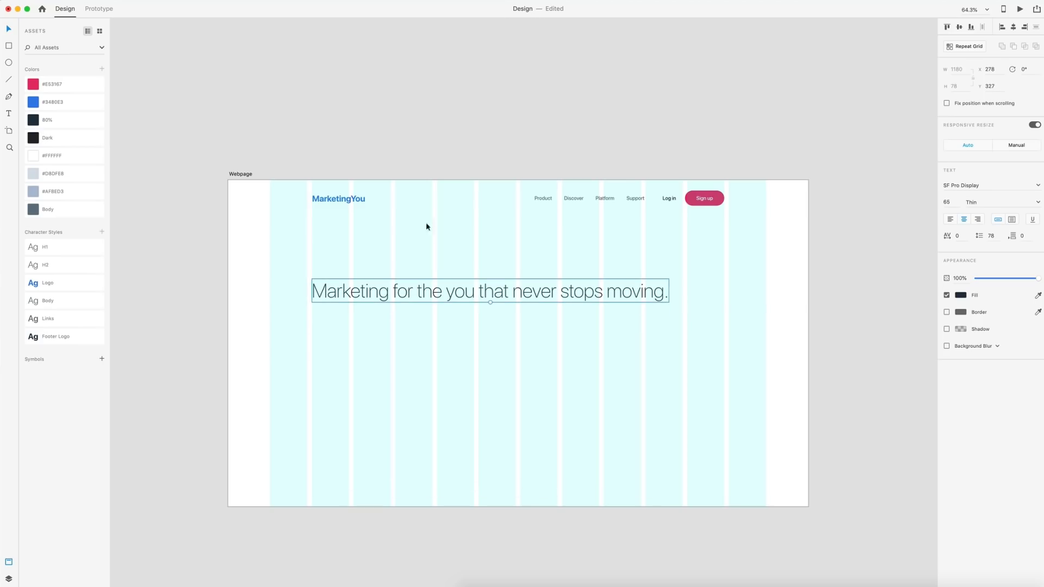
Convert the headline to area text about 683 wide so it wraps onto two lines, and align it left
{"action": "left_click", "coordinate": [1012, 219]}
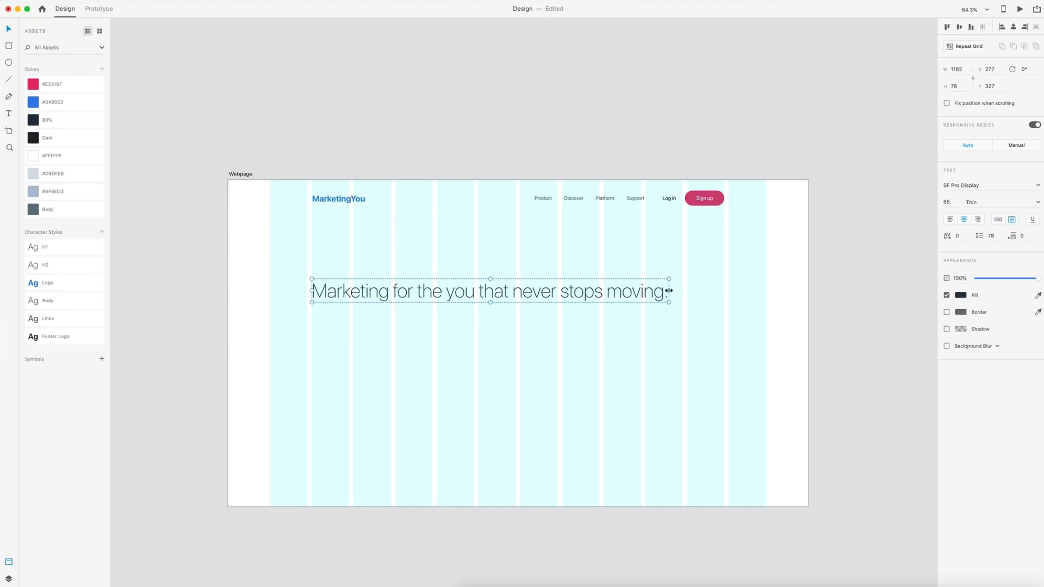
{"action": "left_click_drag", "start_coordinate": [669, 294], "coordinate": [518, 290]}
{"action": "left_click_drag", "start_coordinate": [415, 302], "coordinate": [417, 332]}
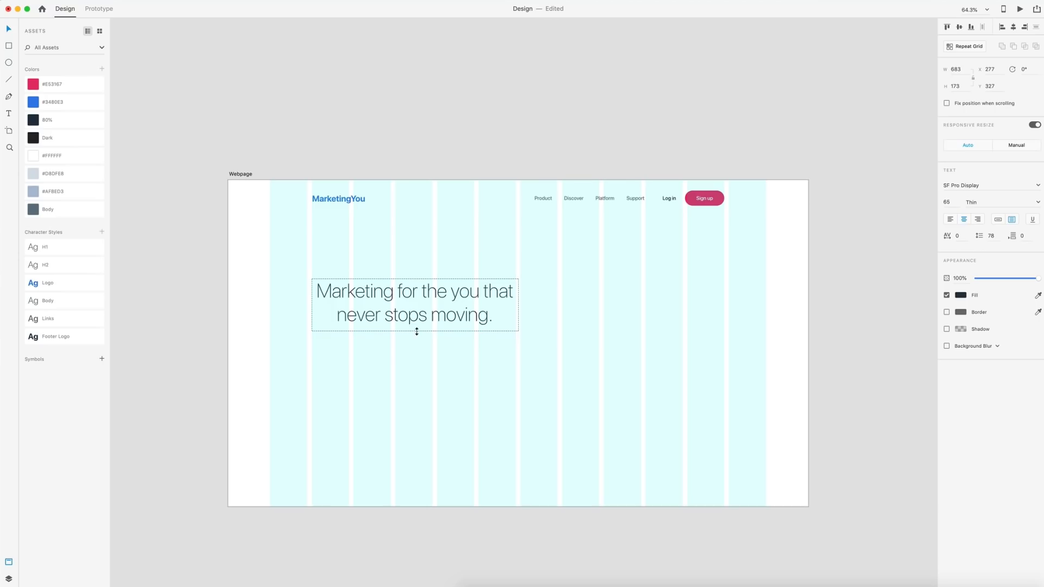
{"action": "left_click", "coordinate": [950, 220]}
{"action": "scroll", "coordinate": [519, 341], "scroll_direction": "left", "scroll_amount": 2}
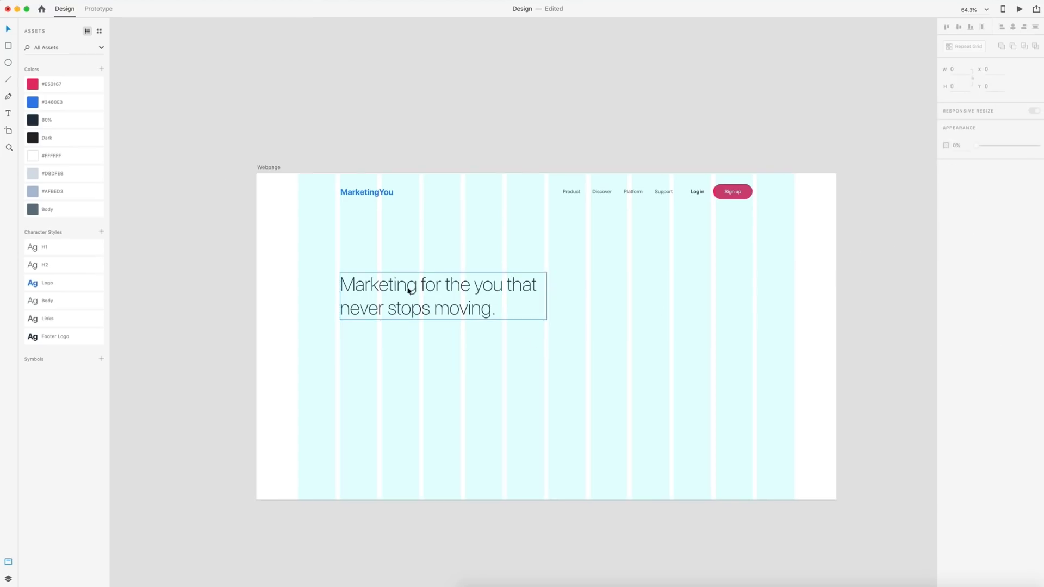
Move the headline down to X 277, Y 363, checking its distances to the artboard's edges
{"action": "left_click_drag", "start_coordinate": [410, 291], "coordinate": [409, 308]}
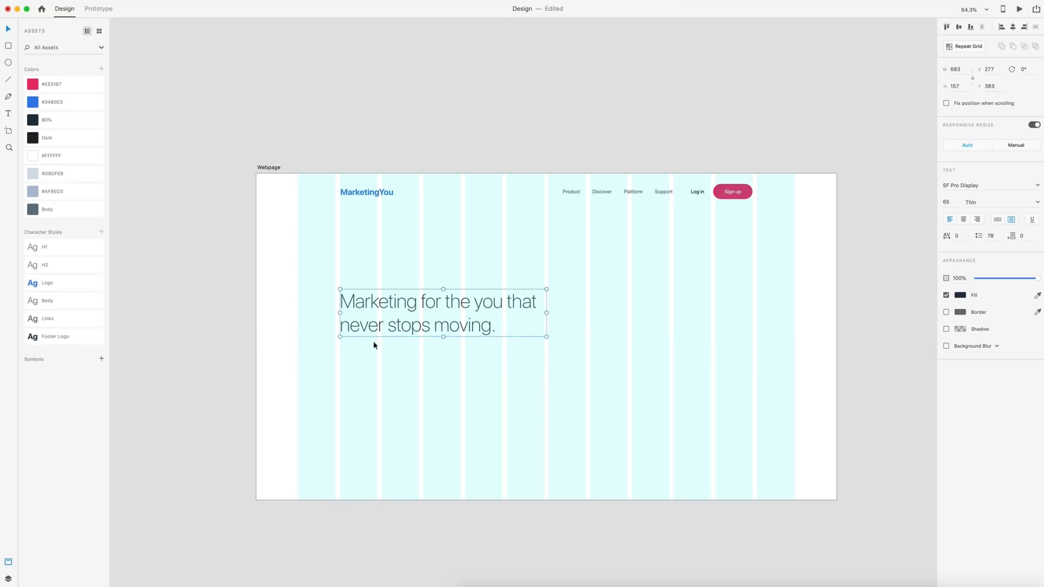
{"action": "key", "text": "alt"}
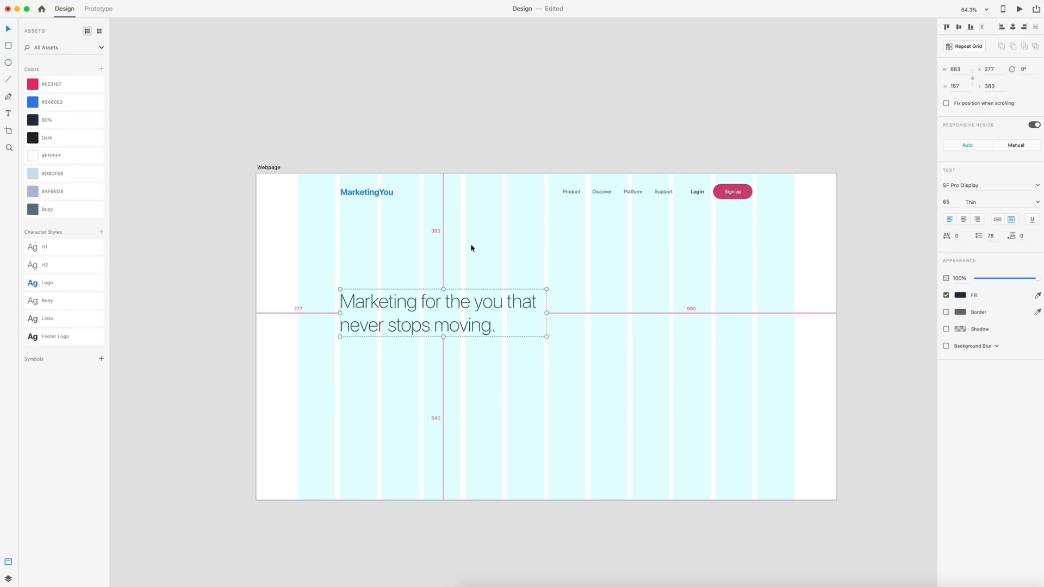
{"action": "key", "text": "shift+Up"}
{"action": "key", "text": "shift+Up"}
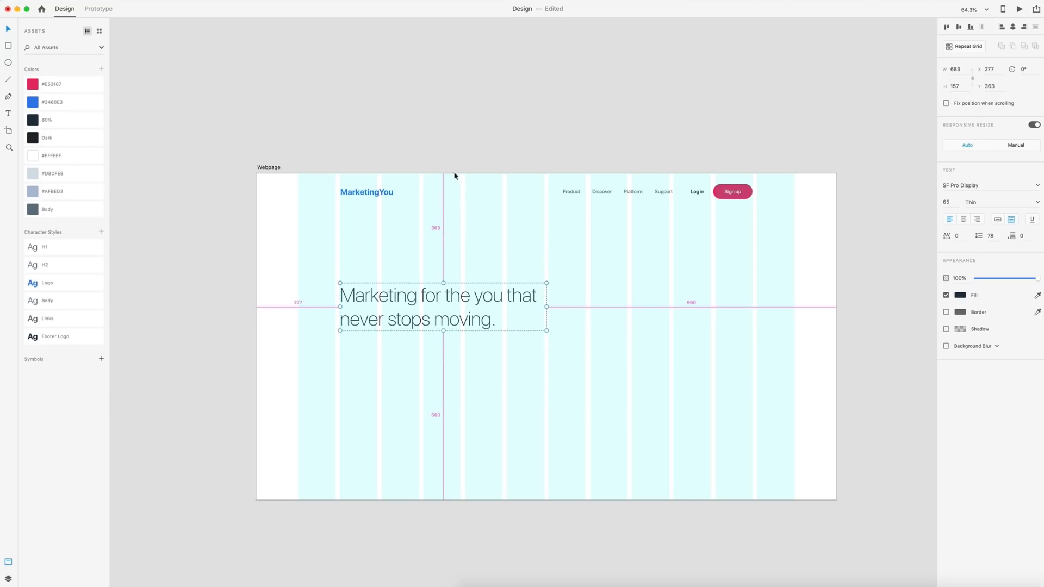
{"action": "left_click", "coordinate": [463, 368]}
{"action": "scroll", "coordinate": [464, 368], "scroll_direction": "down", "scroll_amount": 1}
{"action": "scroll", "coordinate": [464, 368], "scroll_direction": "right", "scroll_amount": 1}
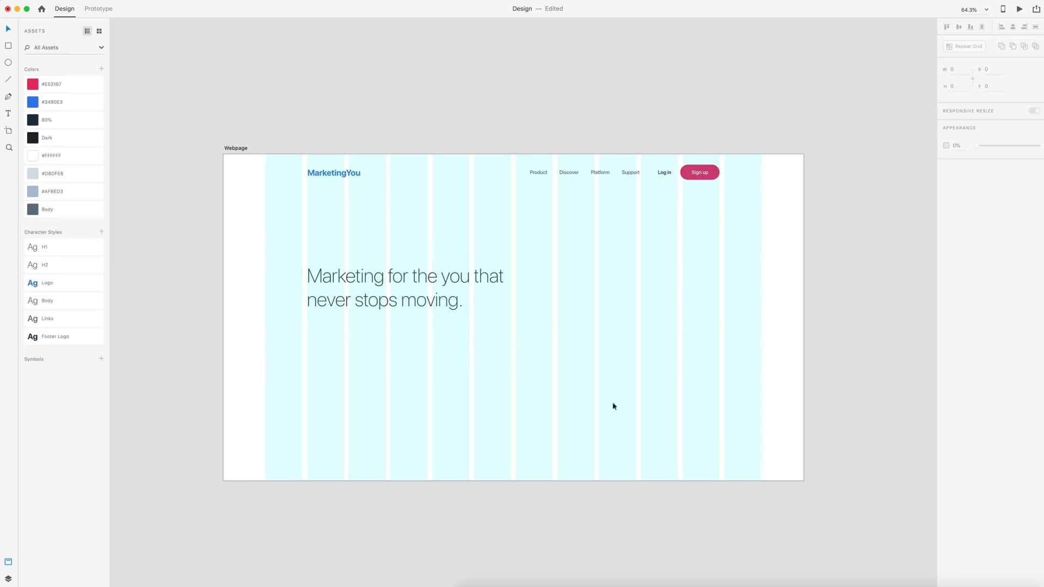
Paste the "Nulla facilisi" paragraph, apply the Body character style and place it under the headline at X 278, Y 550
{"action": "key", "text": "super+v"}
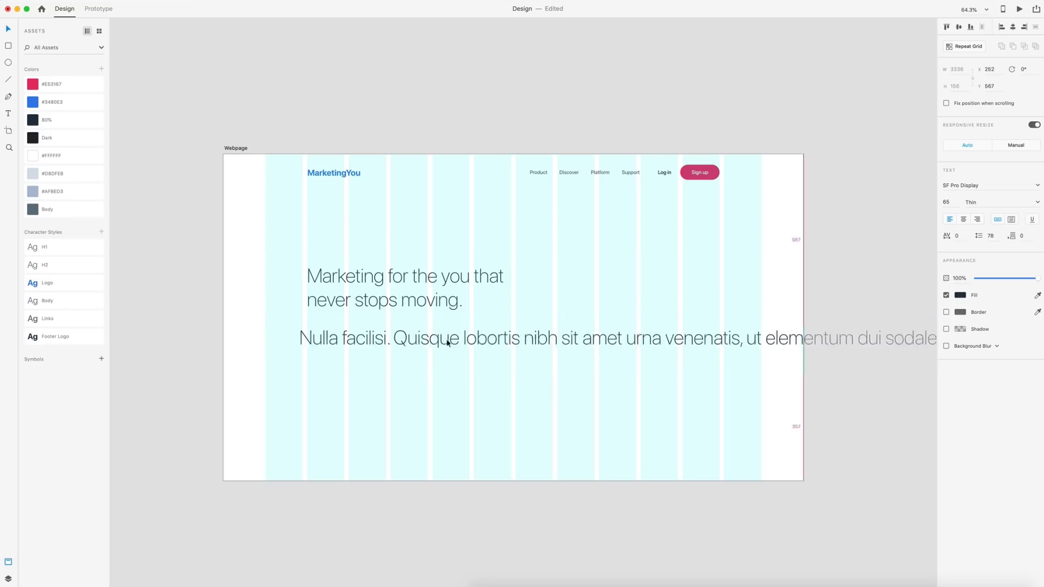
{"action": "left_click_drag", "start_coordinate": [446, 342], "coordinate": [457, 335]}
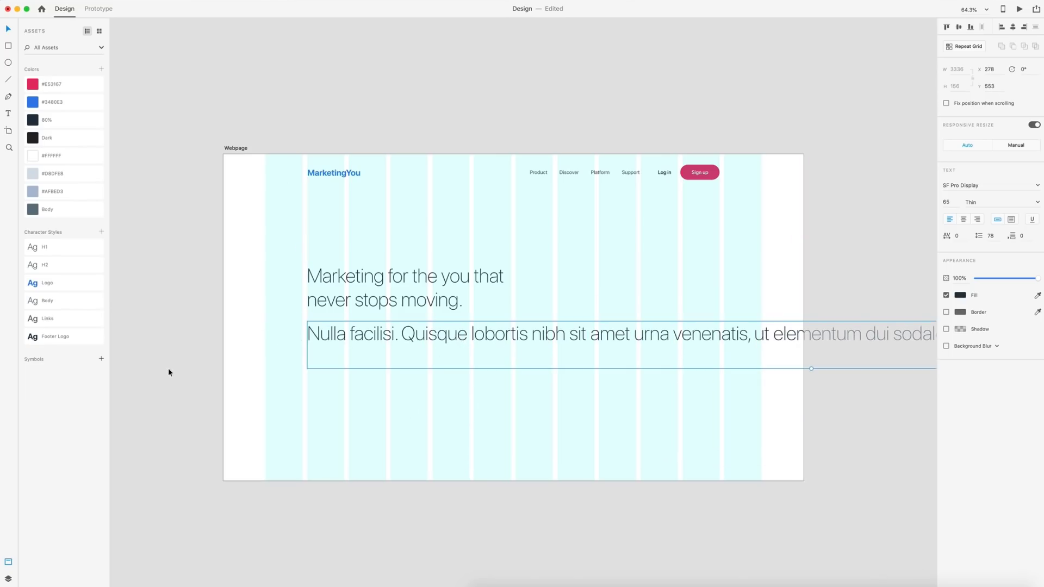
{"action": "left_click", "coordinate": [33, 303]}
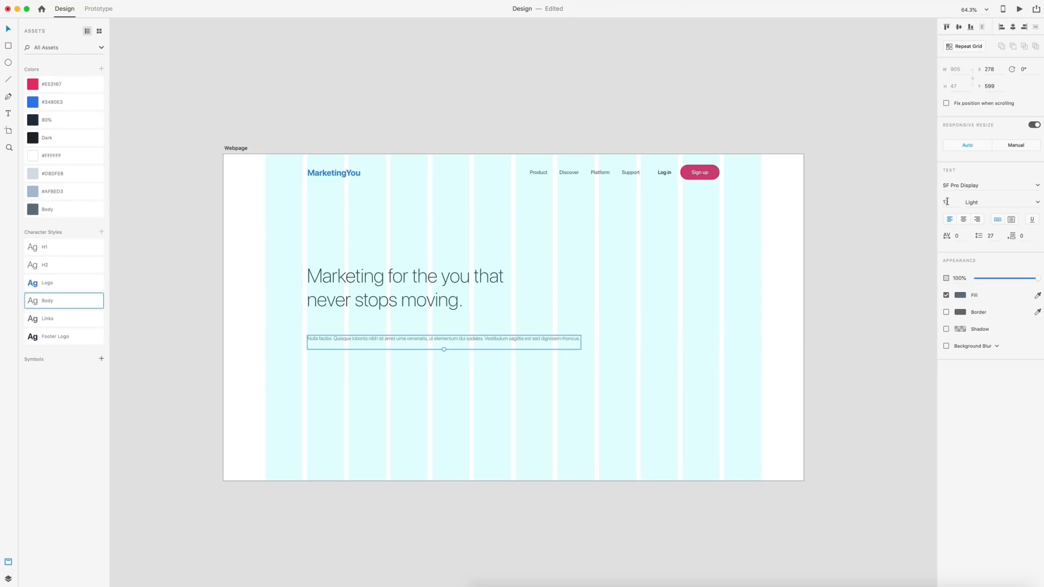
{"action": "left_click", "coordinate": [565, 371]}
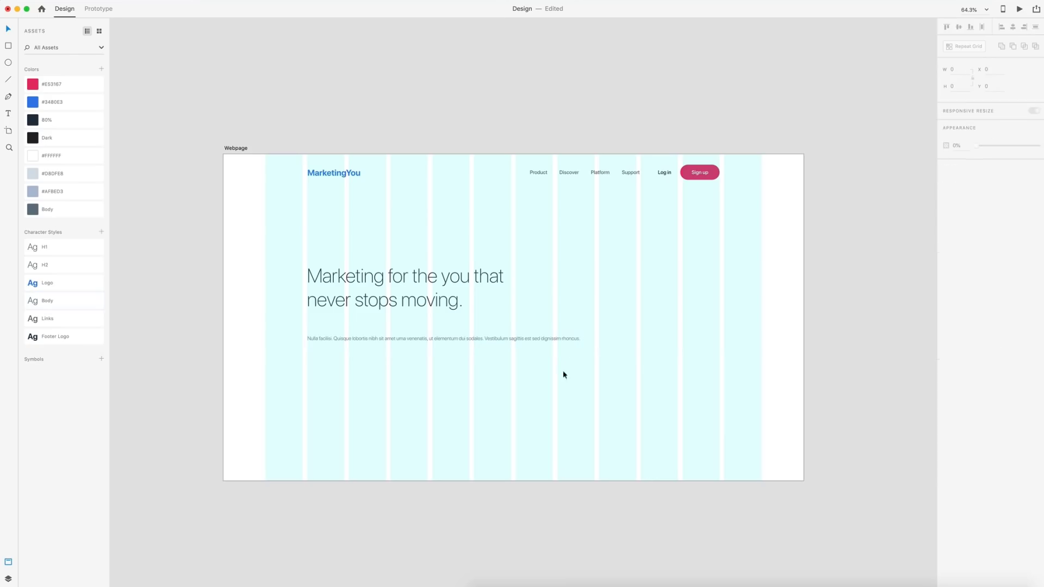
{"action": "left_click_drag", "start_coordinate": [490, 340], "coordinate": [493, 327]}
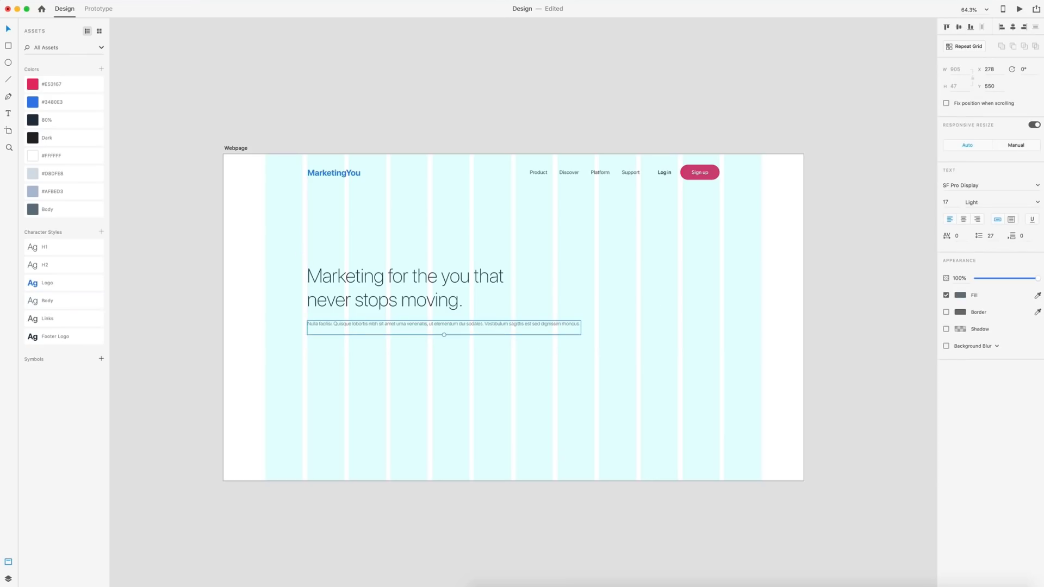
Convert the paragraph to area text about 552 wide on two lines and nudge it up closer to the headline
{"action": "left_click", "coordinate": [1011, 220]}
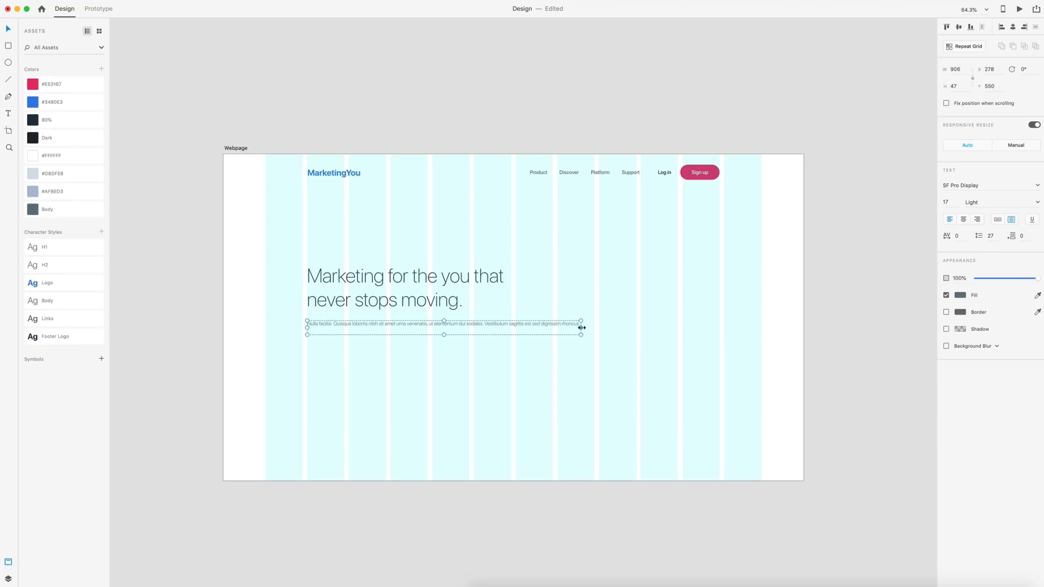
{"action": "left_click_drag", "start_coordinate": [582, 328], "coordinate": [474, 327]}
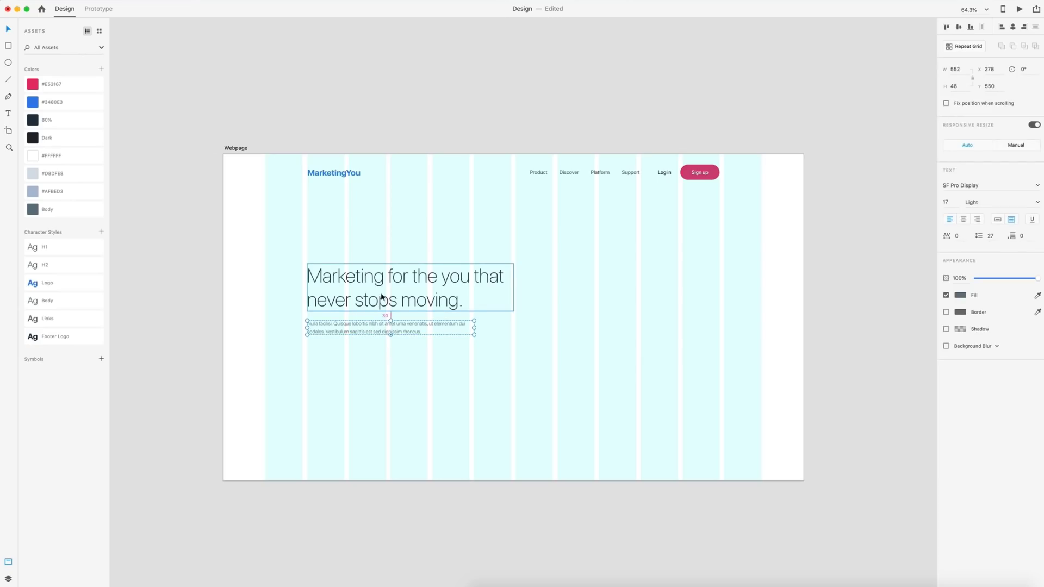
{"action": "key", "text": "shift+Up"}
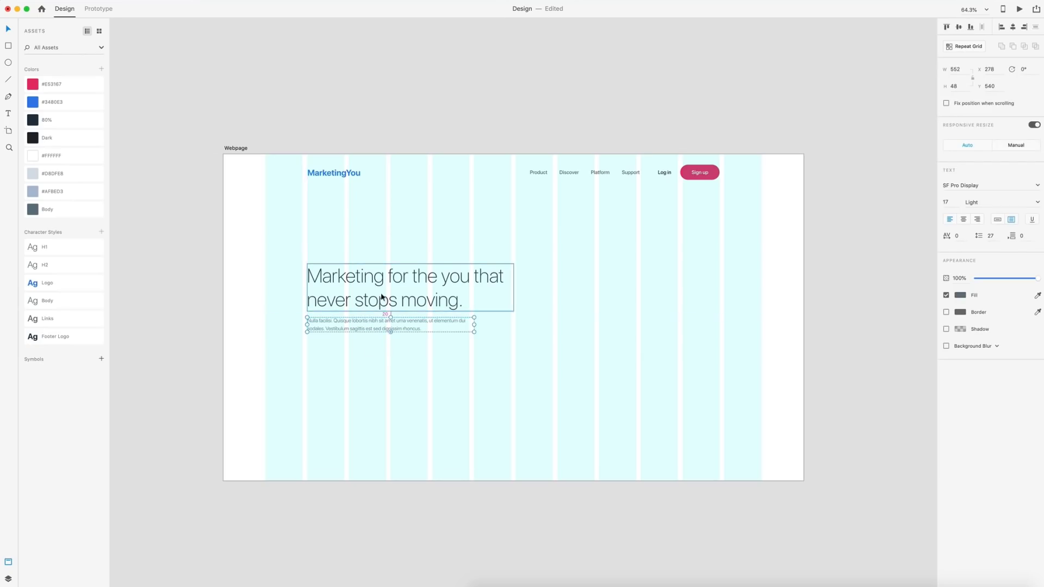
{"action": "key", "text": "Up"}
{"action": "scroll", "coordinate": [562, 336], "scroll_direction": "left", "scroll_amount": 2}
{"action": "left_click", "coordinate": [563, 336]}
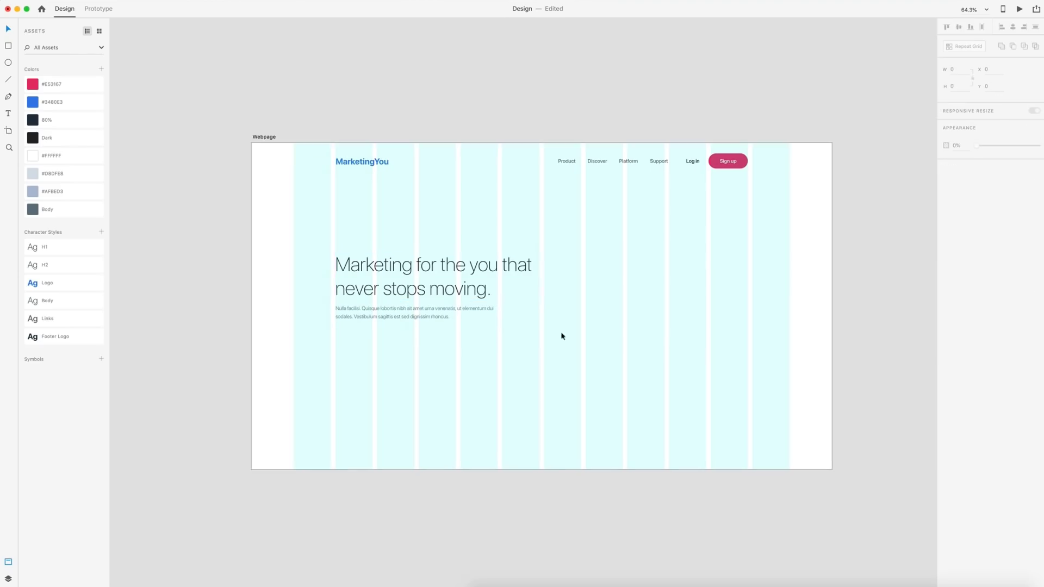
Place a copy of the header's Sign up button beneath the paragraph at X 278 and nudge it up slightly
{"action": "left_click_drag", "start_coordinate": [797, 196], "coordinate": [356, 342]}
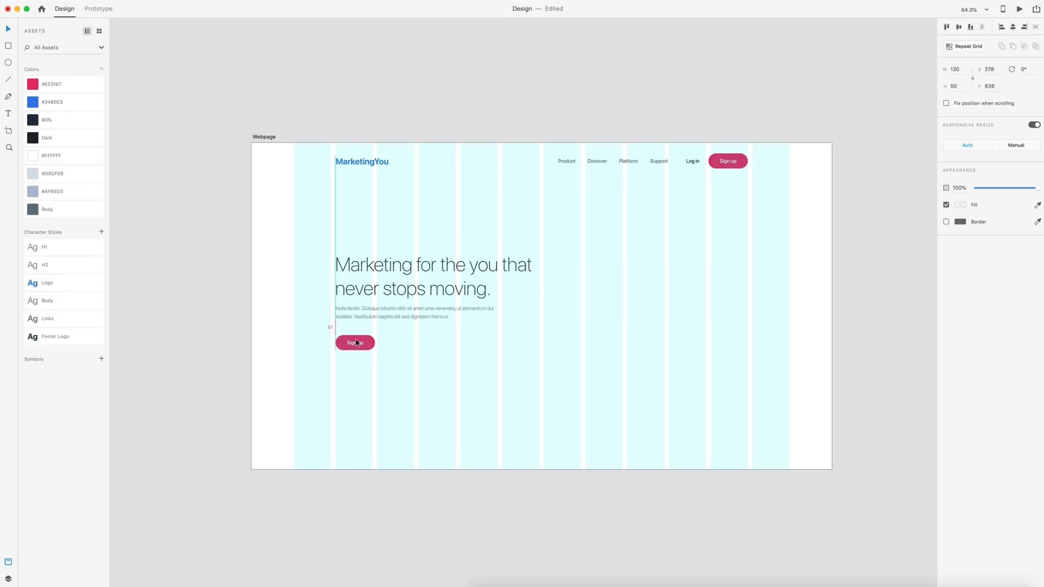
{"action": "key", "text": "shift+Up"}
{"action": "left_click", "coordinate": [425, 375]}
{"action": "scroll", "coordinate": [392, 315], "scroll_direction": "up", "scroll_amount": 5}
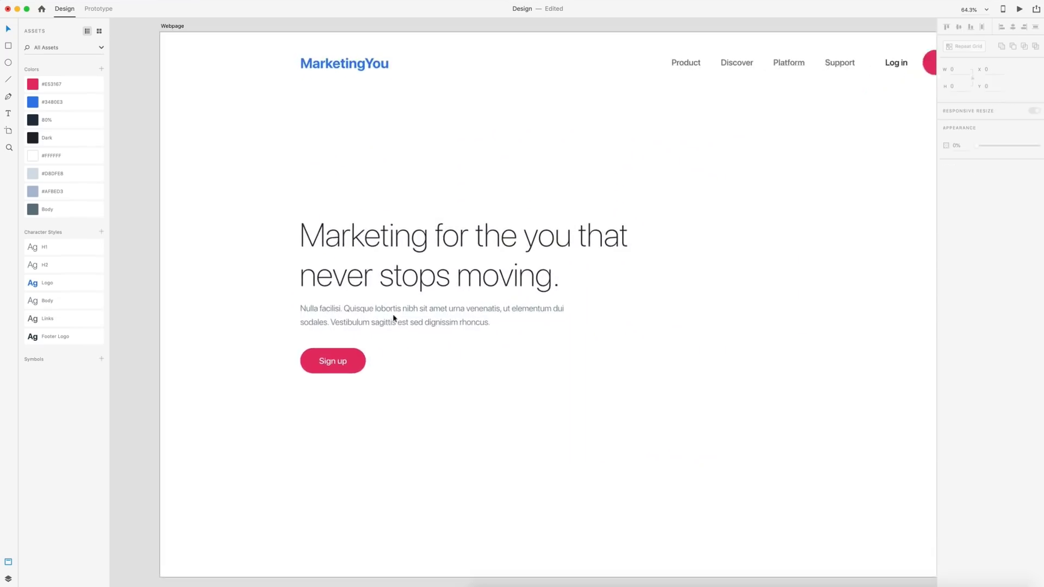
{"action": "scroll", "coordinate": [352, 380], "scroll_direction": "left", "scroll_amount": 2}
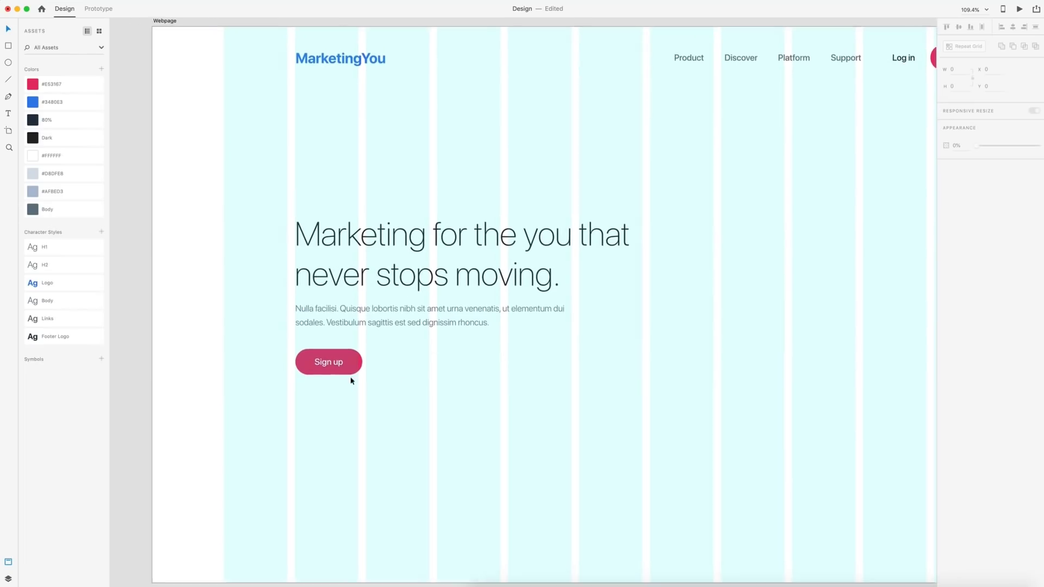
{"action": "scroll", "coordinate": [361, 371], "scroll_direction": "down", "scroll_amount": 1}
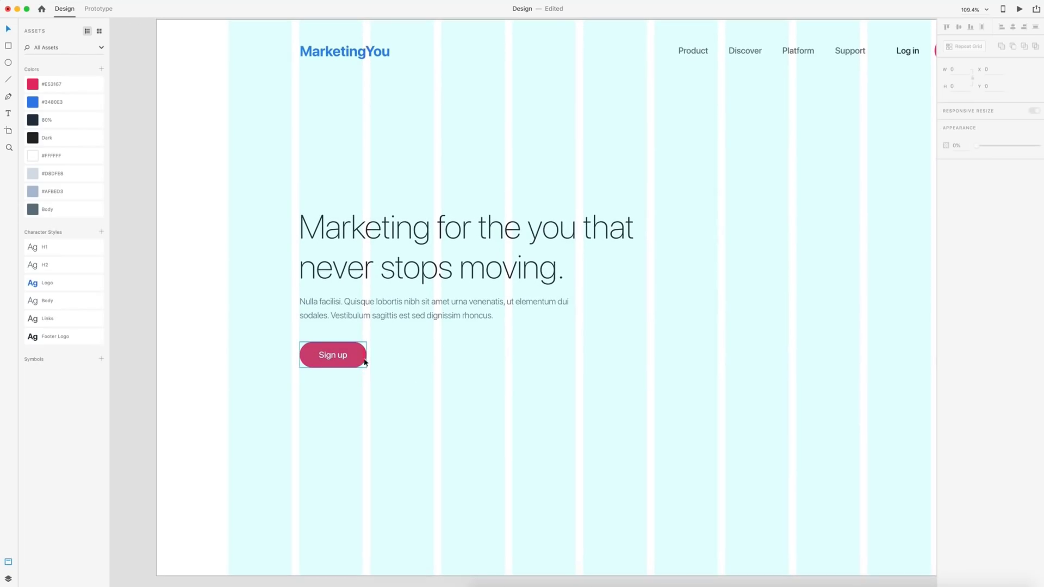
Resize the hero section's Sign up button to 190 wide and 60 high
{"action": "left_click", "coordinate": [361, 361]}
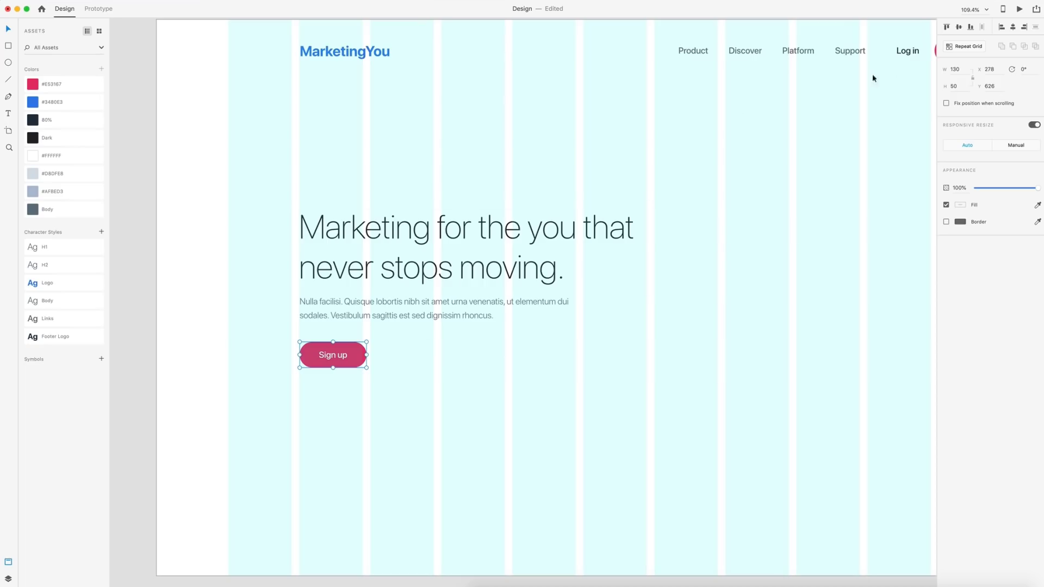
{"action": "left_click", "coordinate": [967, 70]}
{"action": "type", "text": "1"}
{"action": "key", "text": "Tab"}
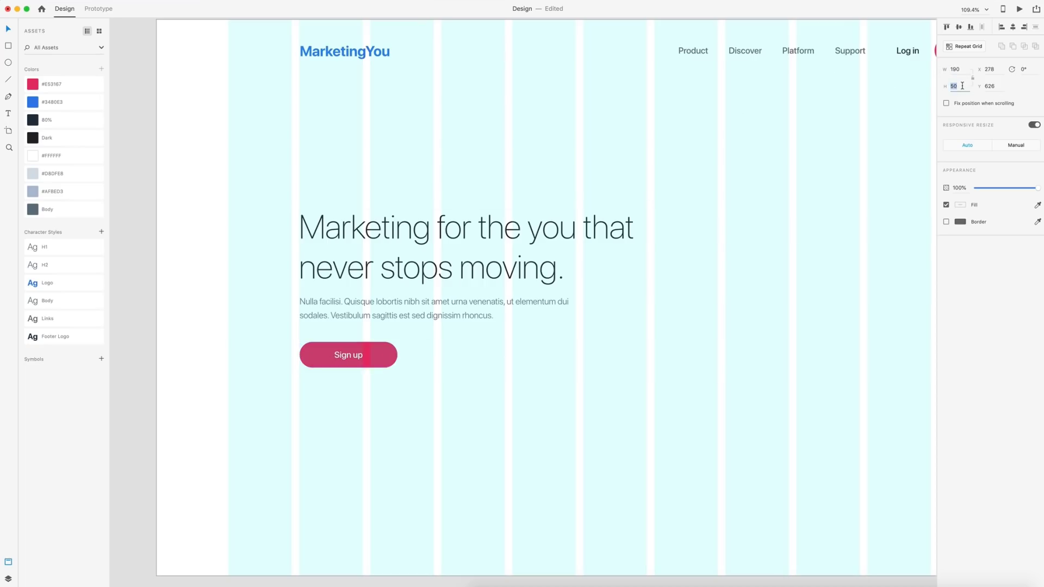
{"action": "type", "text": "60"}
{"action": "key", "text": "Return"}
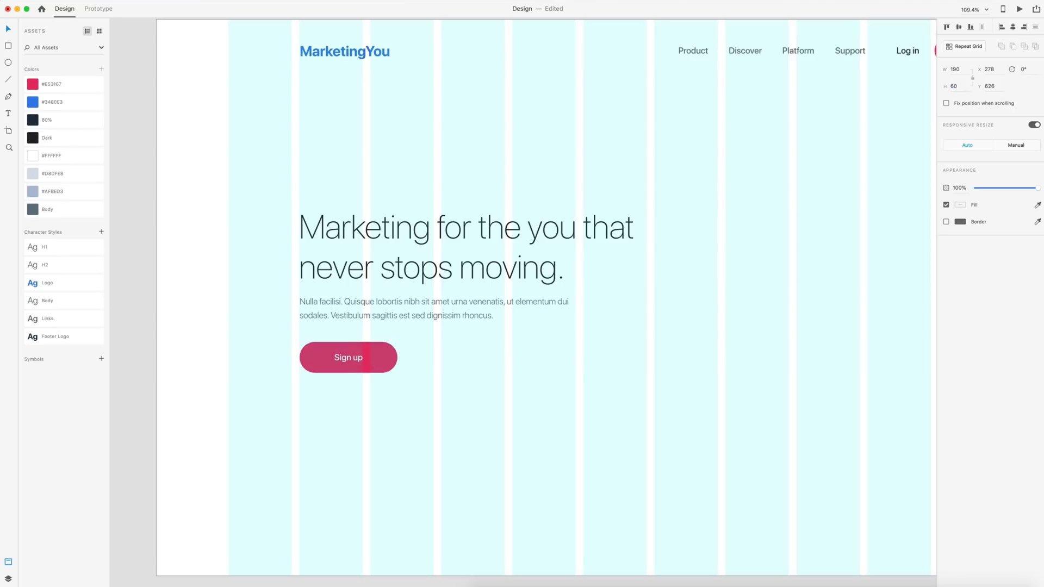
Change the hero button's label to "Get Started"
{"action": "left_click_drag", "start_coordinate": [553, 402], "coordinate": [289, 344]}
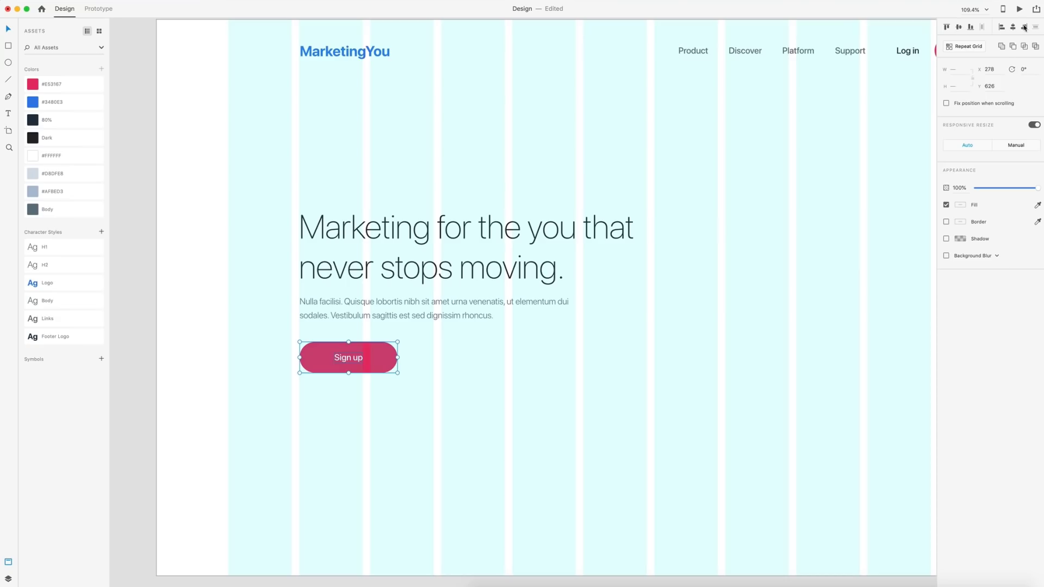
{"action": "left_click", "coordinate": [573, 473]}
{"action": "left_click", "coordinate": [344, 363]}
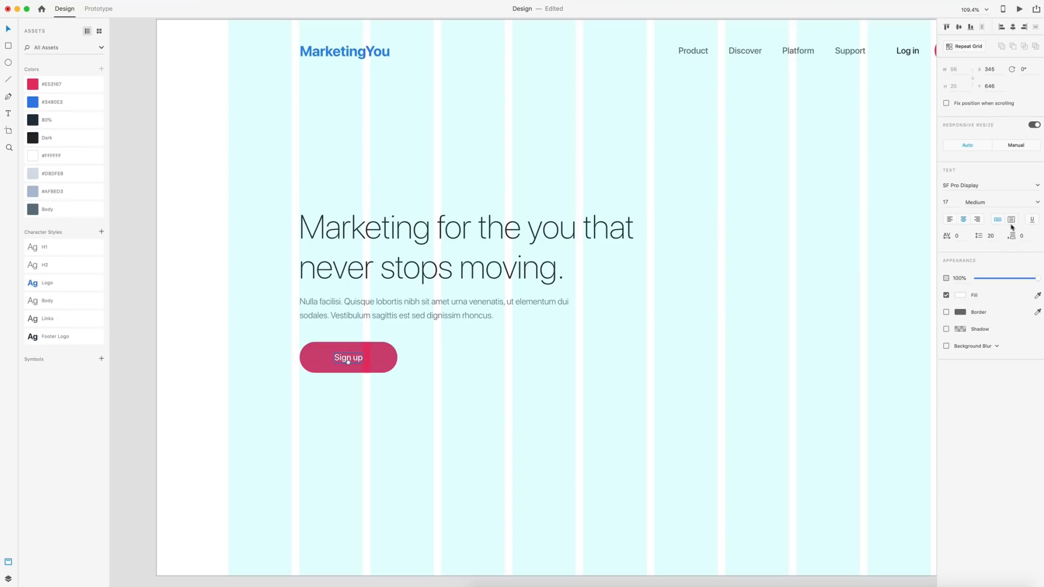
{"action": "double_click", "coordinate": [357, 358]}
{"action": "type", "text": "Get Started"}
{"action": "key", "text": "Escape"}
{"action": "key", "text": "Escape"}
Hide the column layout grid on the Webpage artboard
{"action": "key", "text": "super+0"}
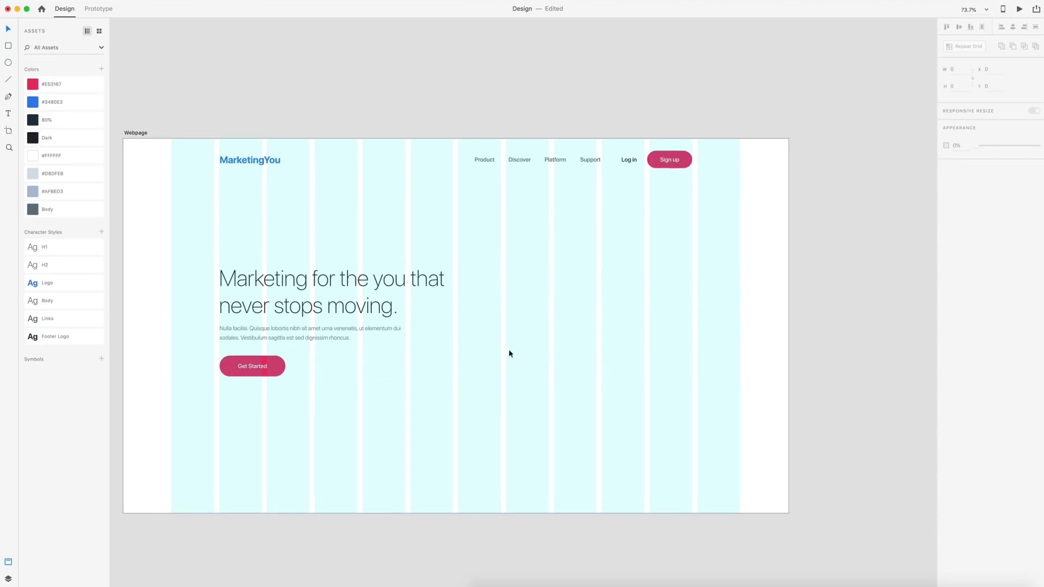
{"action": "left_click", "coordinate": [611, 275]}
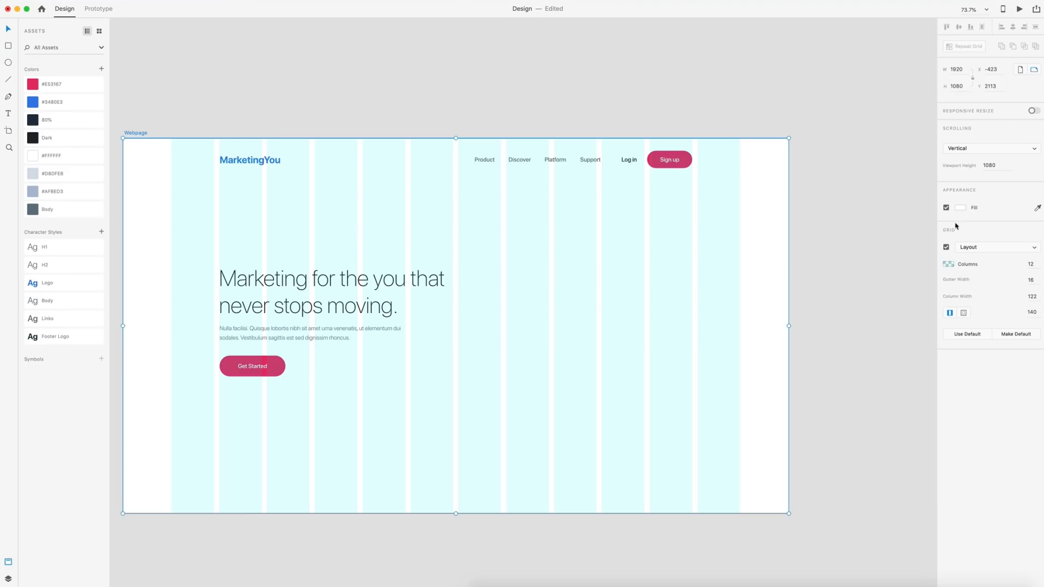
{"action": "left_click", "coordinate": [946, 249]}
{"action": "scroll", "coordinate": [823, 234], "scroll_direction": "left", "scroll_amount": 3}
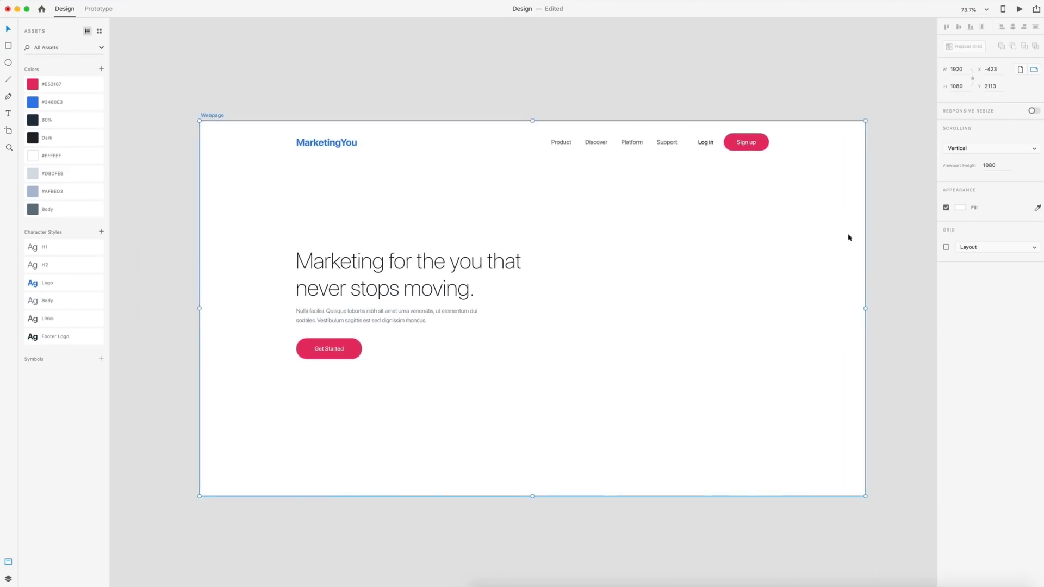
{"action": "left_click", "coordinate": [892, 227]}
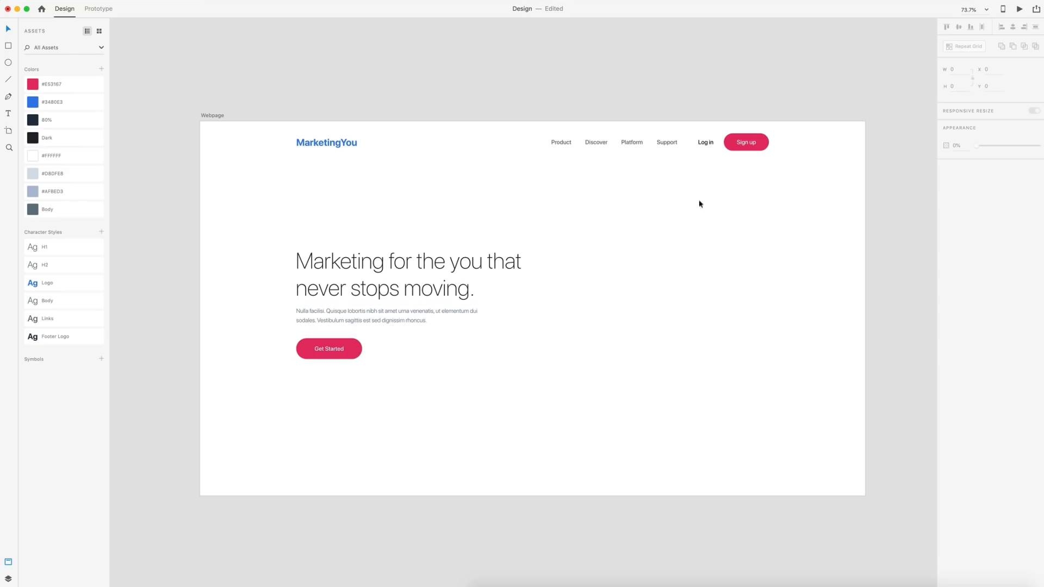
Double the Webpage artboard's height to 2160
{"action": "scroll", "coordinate": [724, 211], "scroll_direction": "down", "scroll_amount": 5}
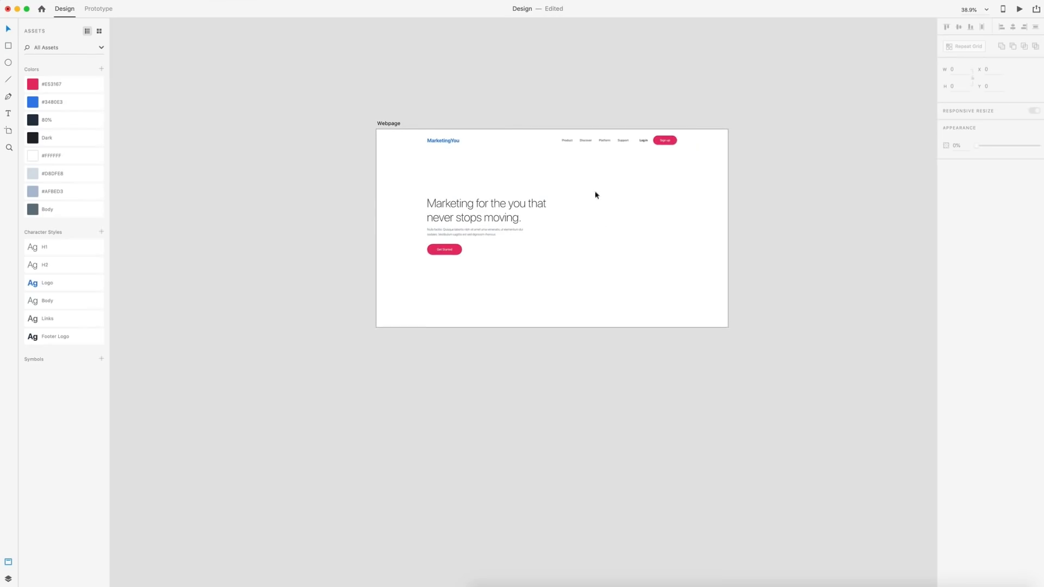
{"action": "left_click", "coordinate": [640, 266]}
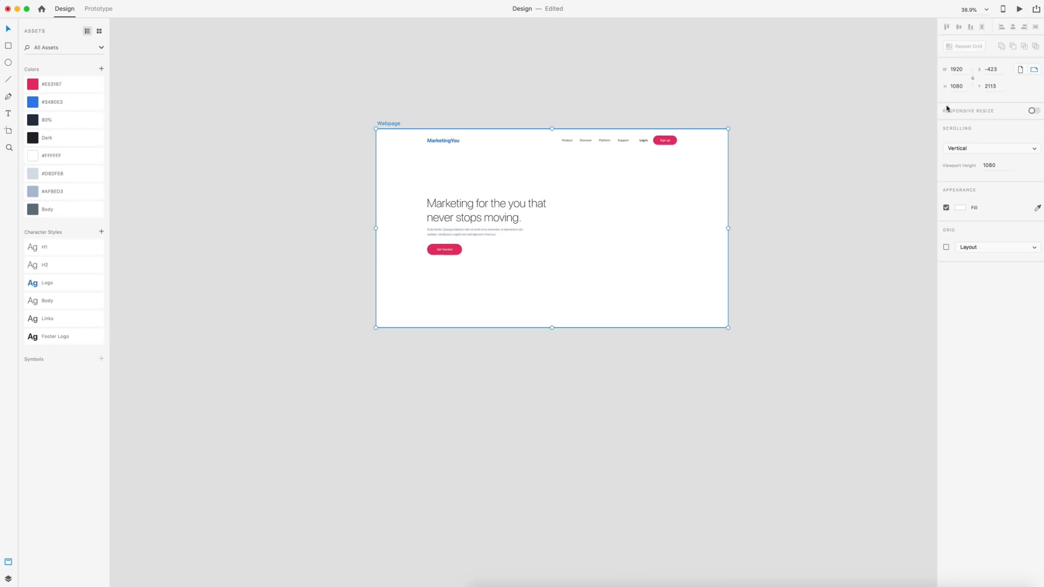
{"action": "left_click", "coordinate": [949, 88]}
{"action": "key", "text": "Right"}
{"action": "type", "text": "*2"}
{"action": "key", "text": "Return"}
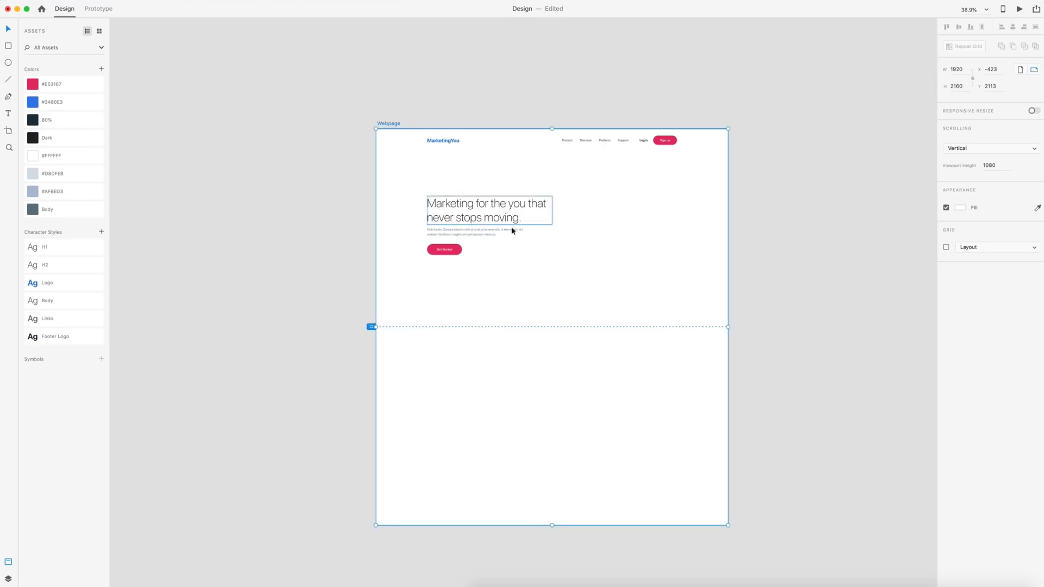
{"action": "left_click", "coordinate": [792, 274]}
Draw a rectangle about 584 by 774 below the hero section and position it at X 319, Y 1197
{"action": "scroll", "coordinate": [550, 308], "scroll_direction": "up", "scroll_amount": 3}
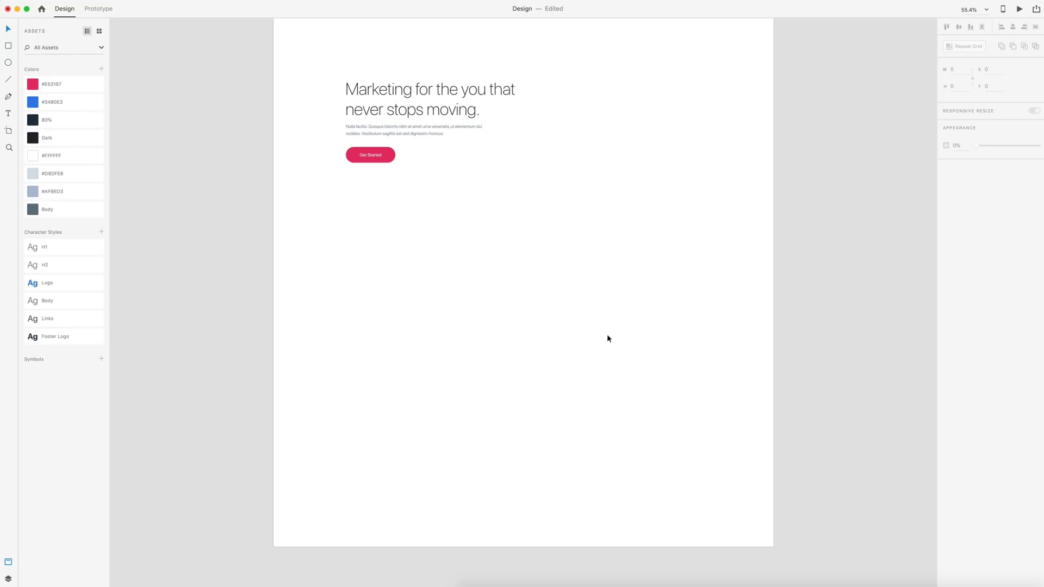
{"action": "left_click", "coordinate": [9, 47]}
{"action": "left_click_drag", "start_coordinate": [366, 241], "coordinate": [518, 445]}
{"action": "key", "text": "Escape"}
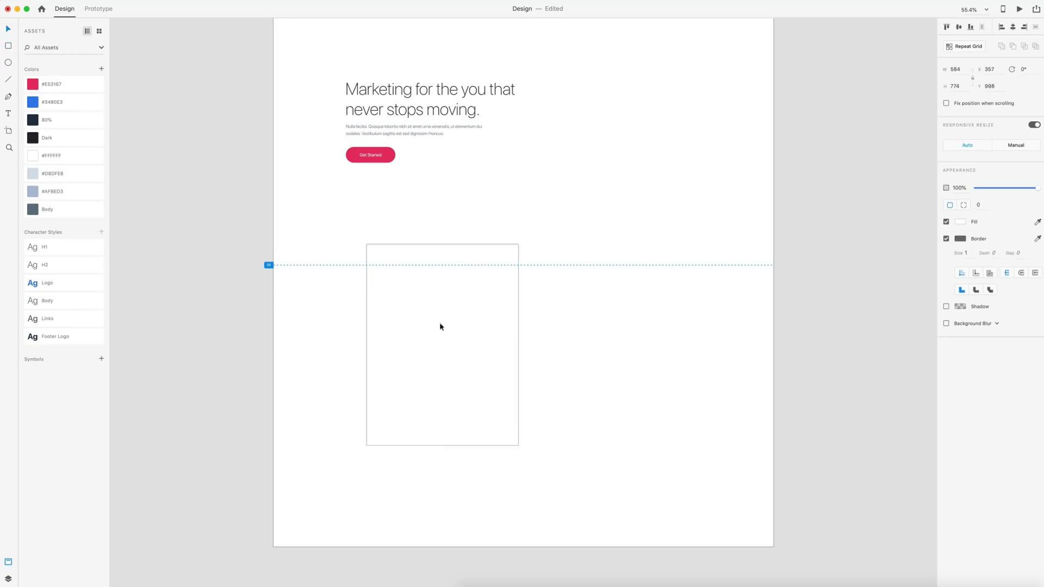
{"action": "left_click_drag", "start_coordinate": [440, 327], "coordinate": [430, 368]}
{"action": "scroll", "coordinate": [587, 285], "scroll_direction": "down", "scroll_amount": 4}
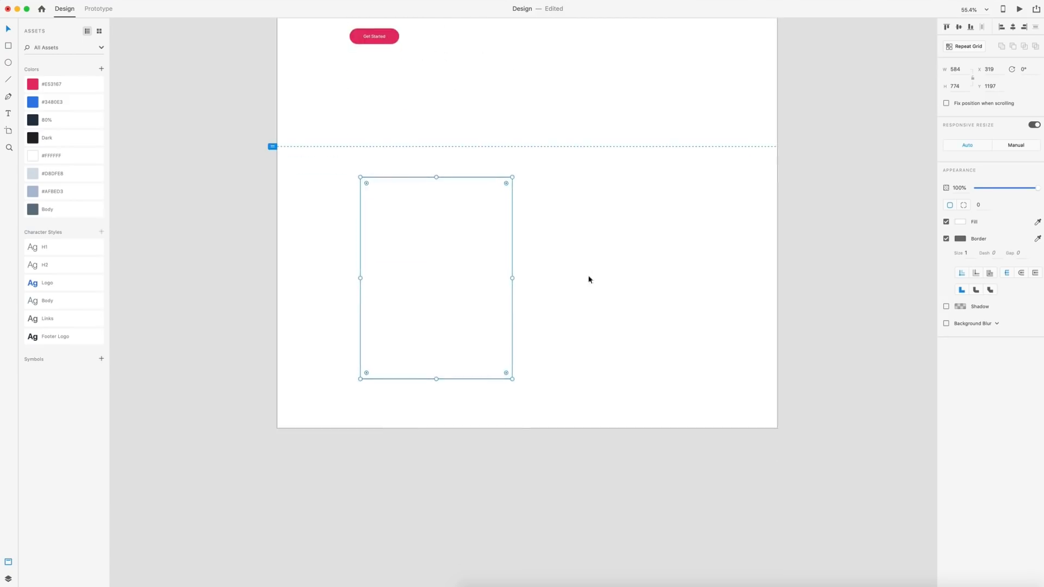
Set the rectangle's size to 600 wide and 700 high
{"action": "scroll", "coordinate": [601, 235], "scroll_direction": "up", "scroll_amount": 5}
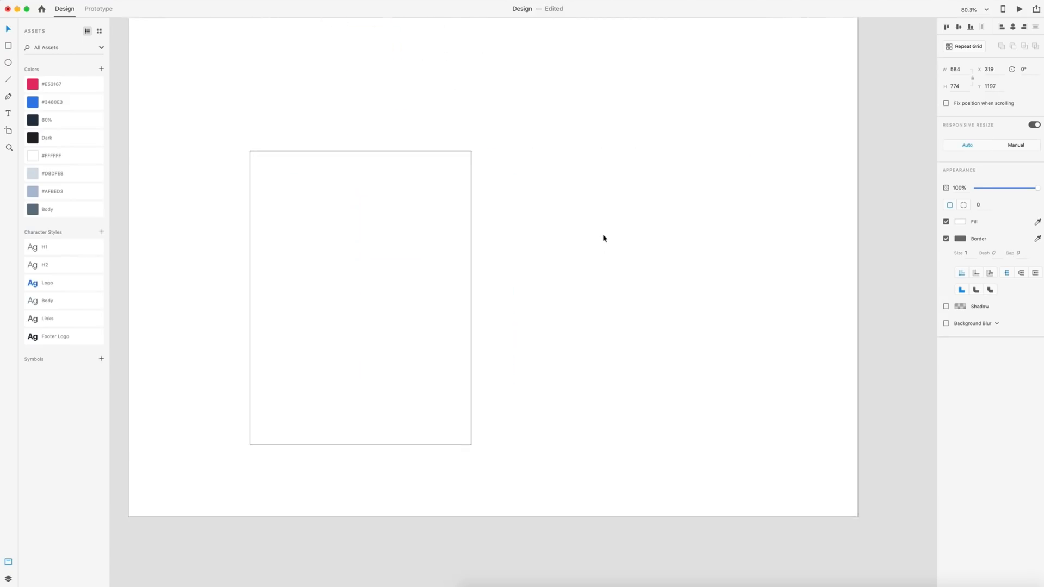
{"action": "left_click", "coordinate": [964, 70]}
{"action": "type", "text": "600"}
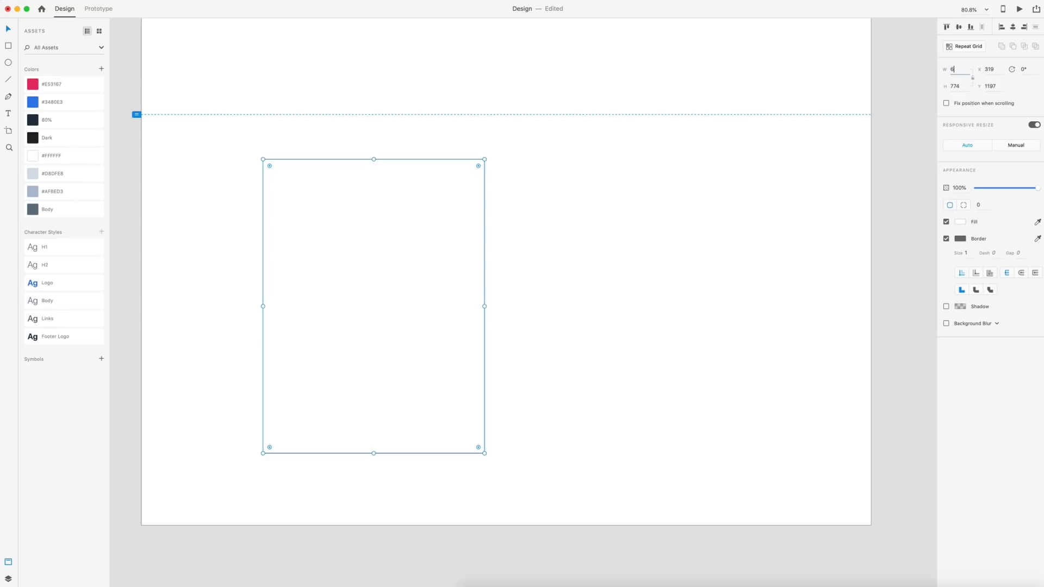
{"action": "key", "text": "Tab"}
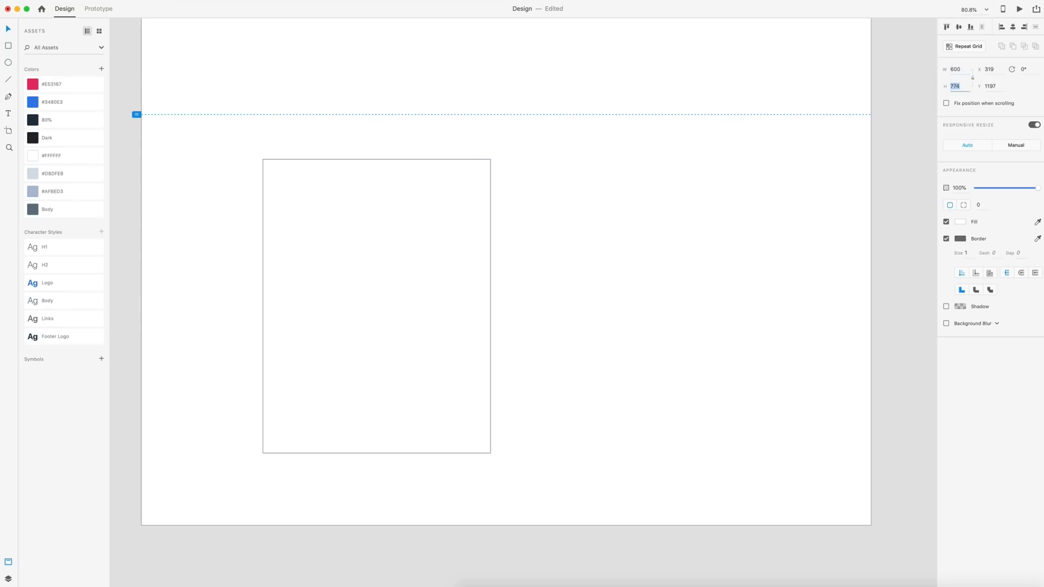
{"action": "type", "text": "700"}
{"action": "key", "text": "Return"}
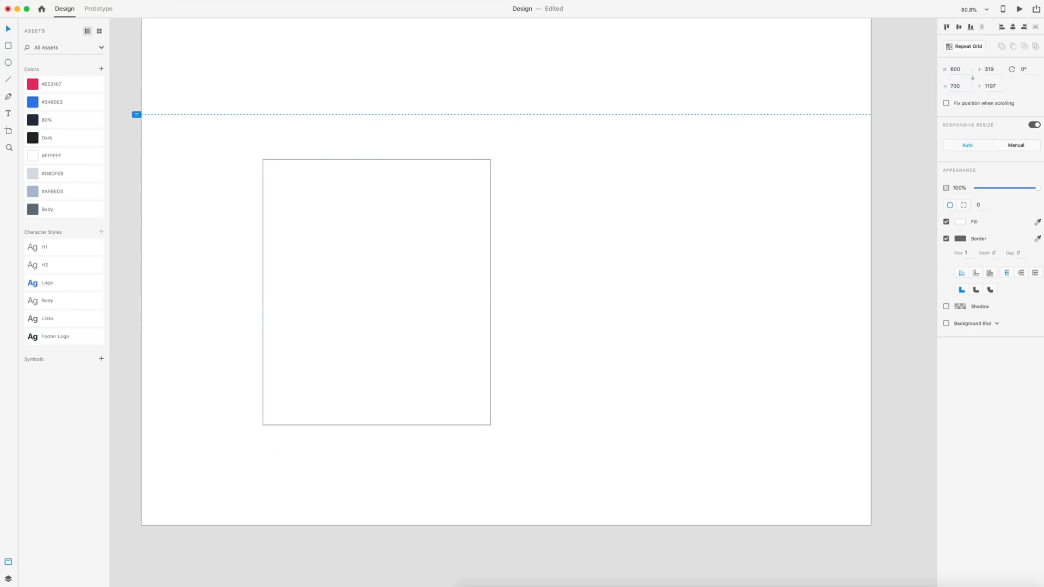
Round the rectangle's corners to 15 and add a drop shadow with a blur of 20
{"action": "left_click", "coordinate": [986, 207]}
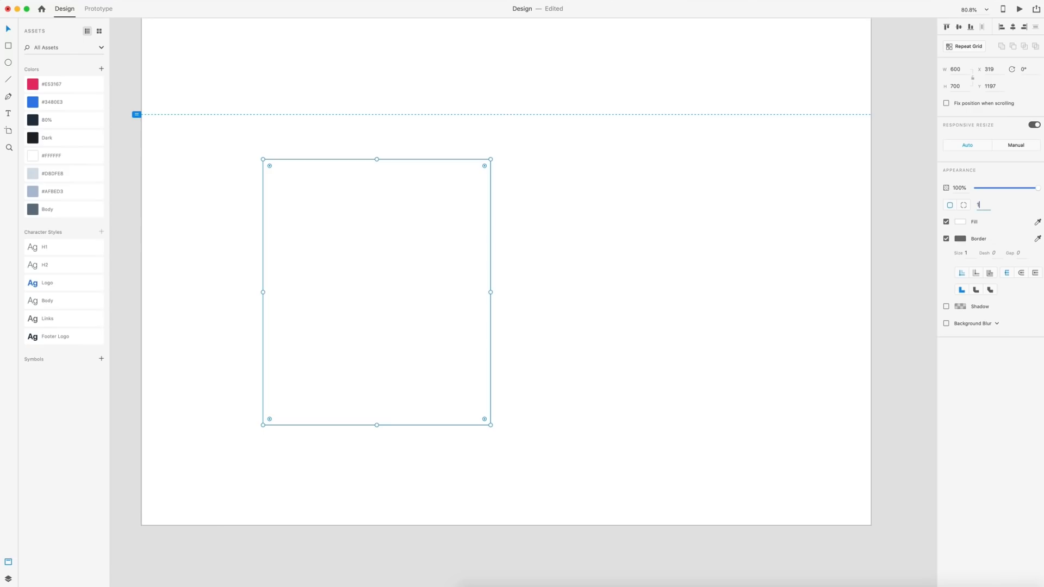
{"action": "key", "text": "Return"}
{"action": "left_click", "coordinate": [946, 307]}
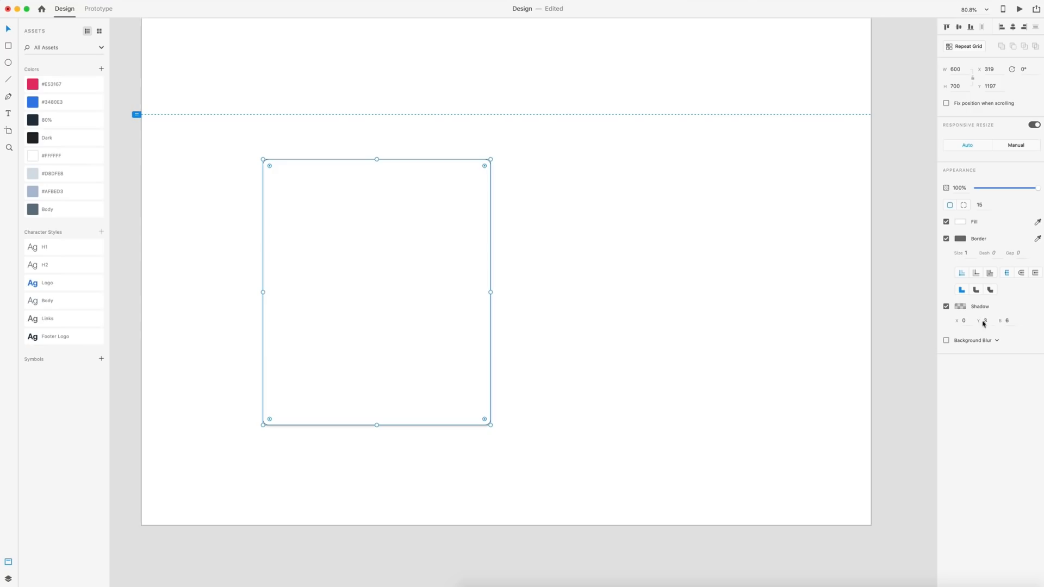
{"action": "left_click", "coordinate": [1009, 321]}
{"action": "key", "text": "Return"}
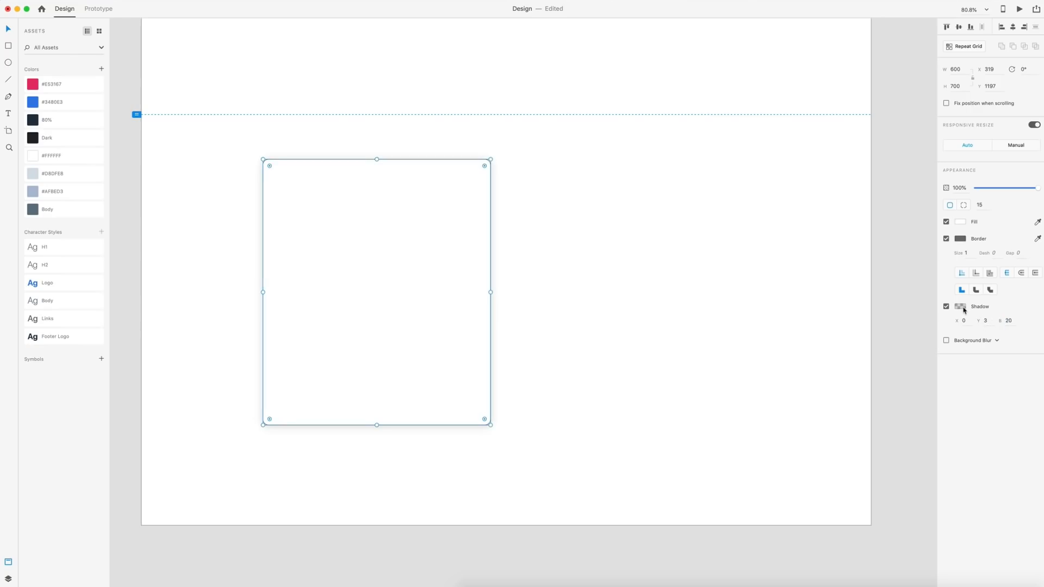
Adjust the shadow's opacity and tint it dark blue, and remove the rectangle's border
{"action": "left_click", "coordinate": [960, 306]}
{"action": "left_click_drag", "start_coordinate": [940, 316], "coordinate": [940, 320]}
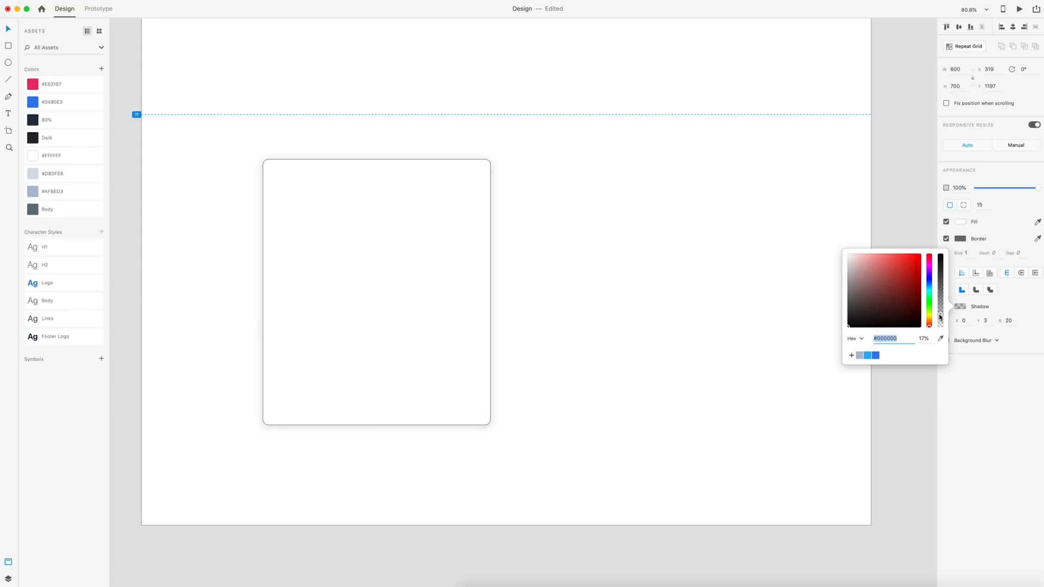
{"action": "left_click_drag", "start_coordinate": [929, 285], "coordinate": [930, 286]}
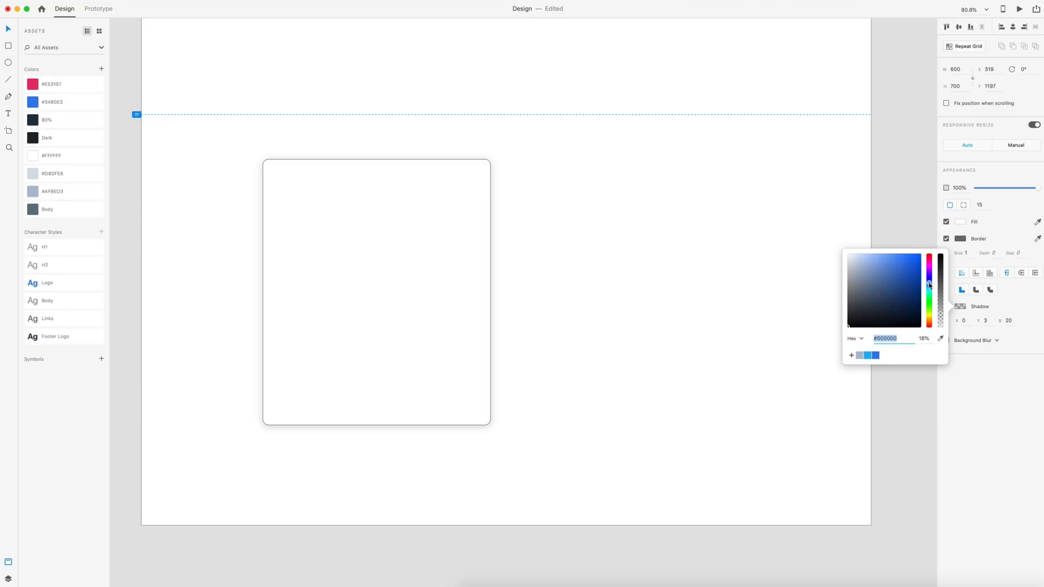
{"action": "left_click", "coordinate": [868, 310]}
{"action": "left_click", "coordinate": [946, 240]}
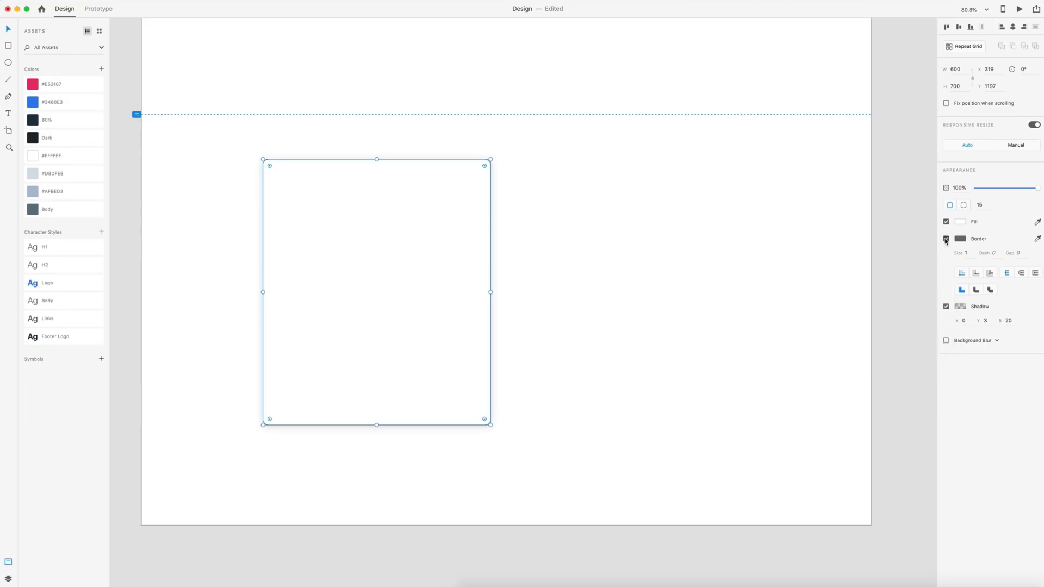
{"action": "left_click", "coordinate": [704, 221]}
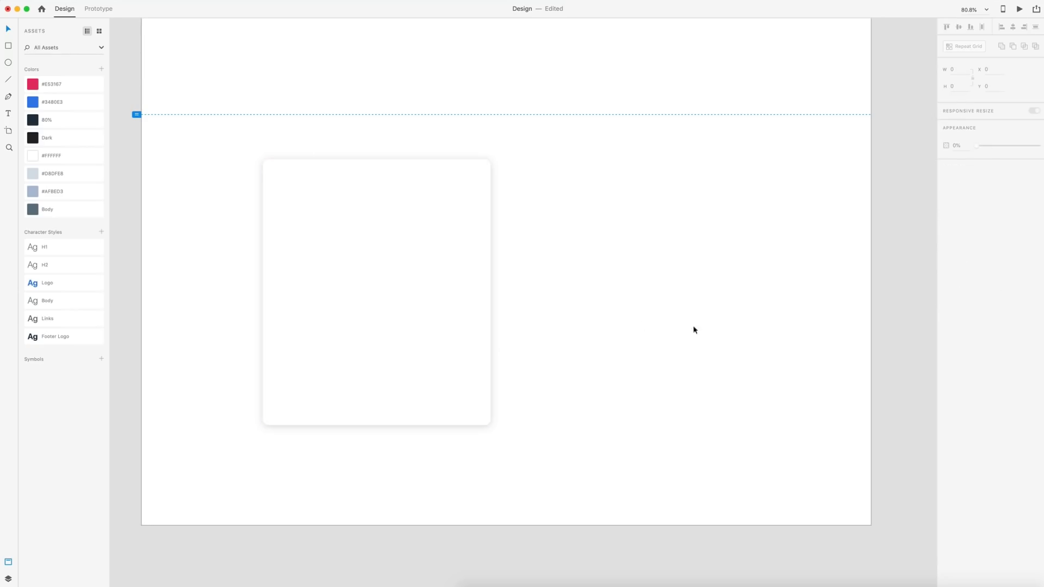
Duplicate the card beside the original at X 979, Y 1197, leaving a gap of 60 between them
{"action": "left_click", "coordinate": [353, 287]}
{"action": "key", "text": "super+r"}
{"action": "left_click_drag", "start_coordinate": [491, 292], "coordinate": [597, 273]}
{"action": "key", "text": "alt"}
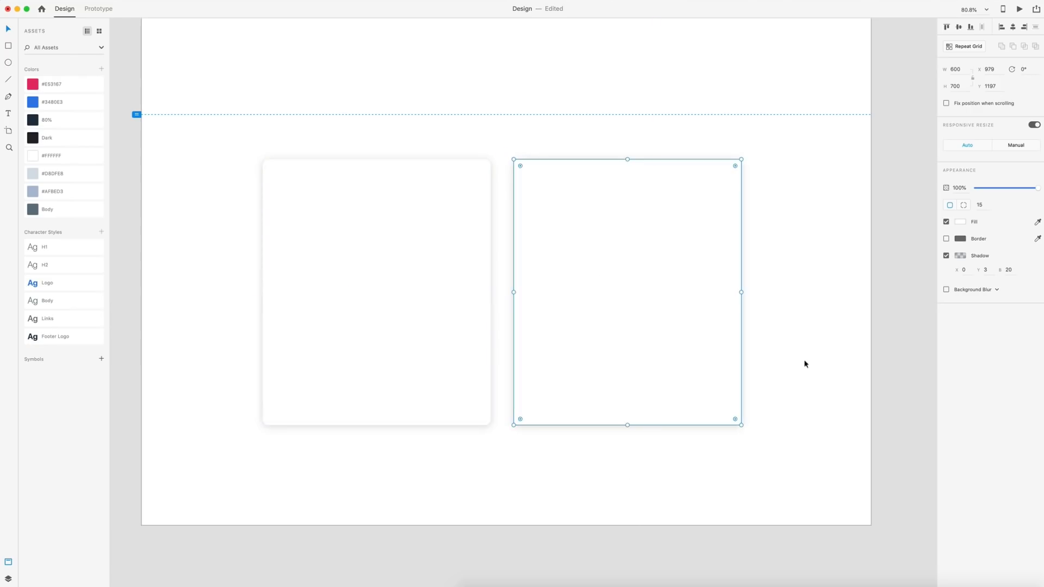
Group the two cards and centre the group horizontally on the artboard
{"action": "left_click_drag", "start_coordinate": [802, 359], "coordinate": [296, 254]}
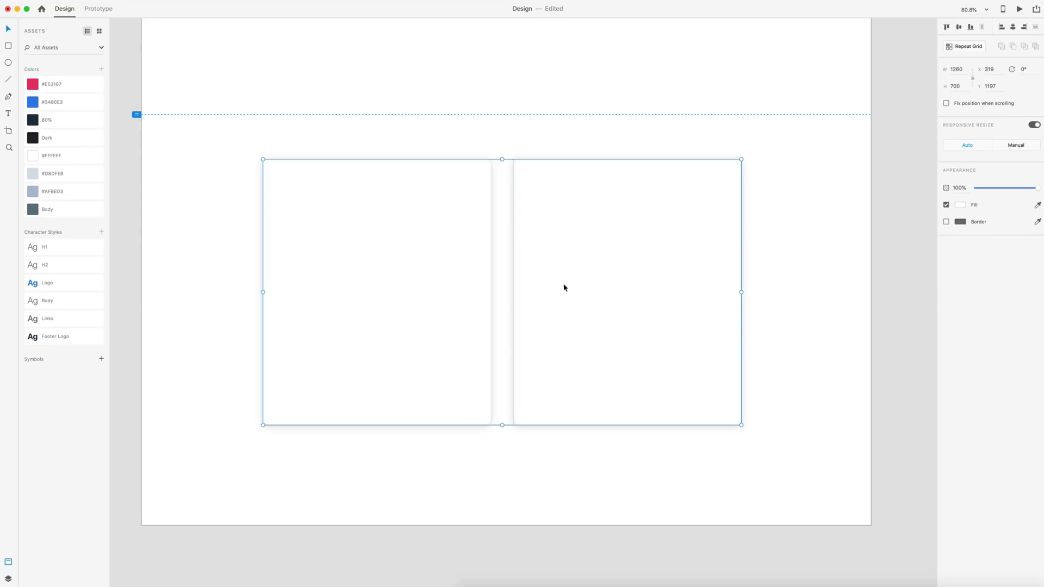
{"action": "left_click", "coordinate": [1012, 27]}
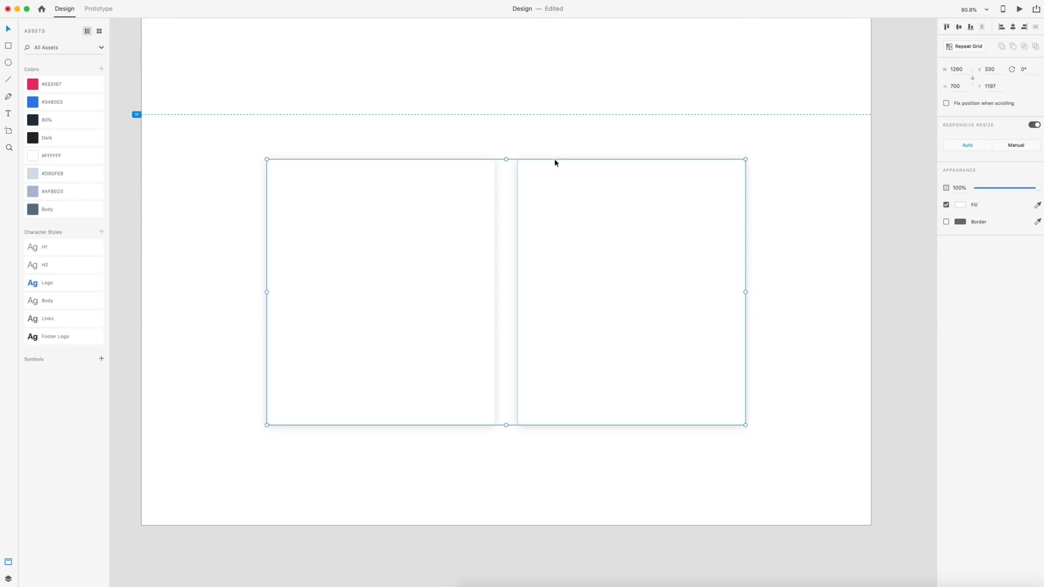
Move the card group up to Y 1186, checking its distances to the Get Started button and the artboard's edges
{"action": "scroll", "coordinate": [554, 158], "scroll_direction": "down", "scroll_amount": 3}
{"action": "scroll", "coordinate": [651, 207], "scroll_direction": "up", "scroll_amount": 2}
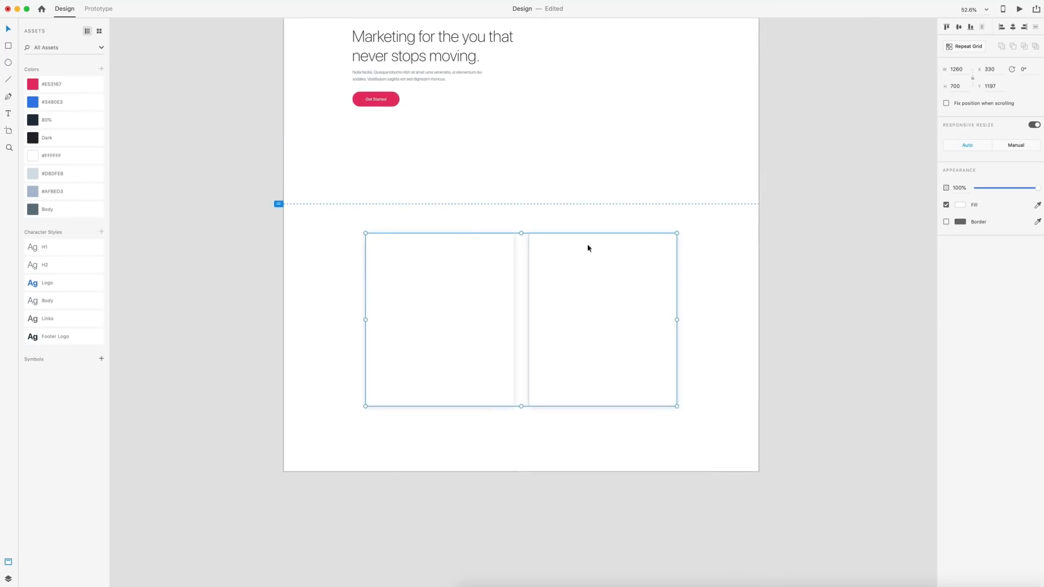
{"action": "key", "text": "alt"}
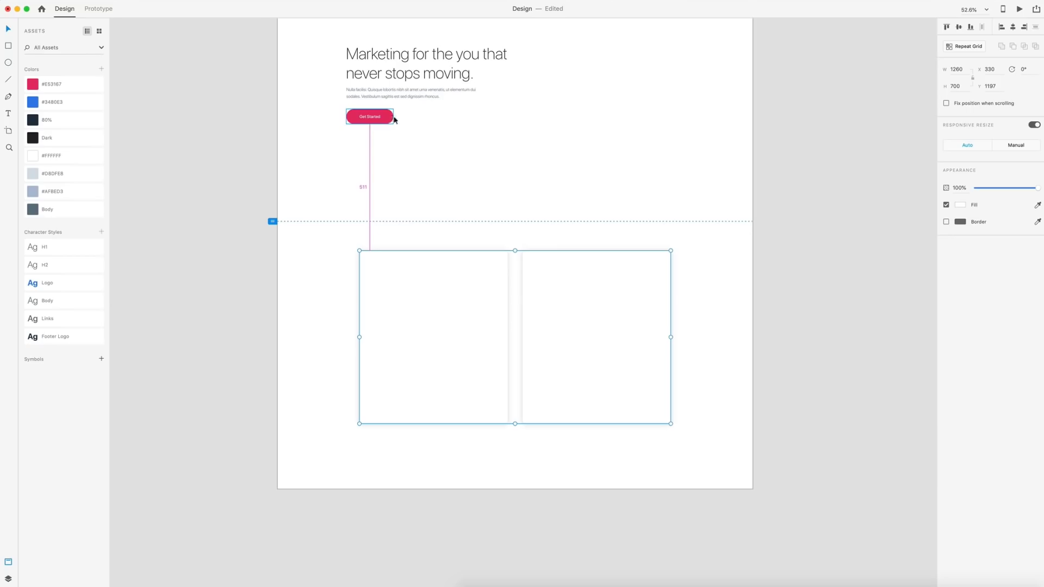
{"action": "key", "text": "shift+Up"}
{"action": "key", "text": "Up"}
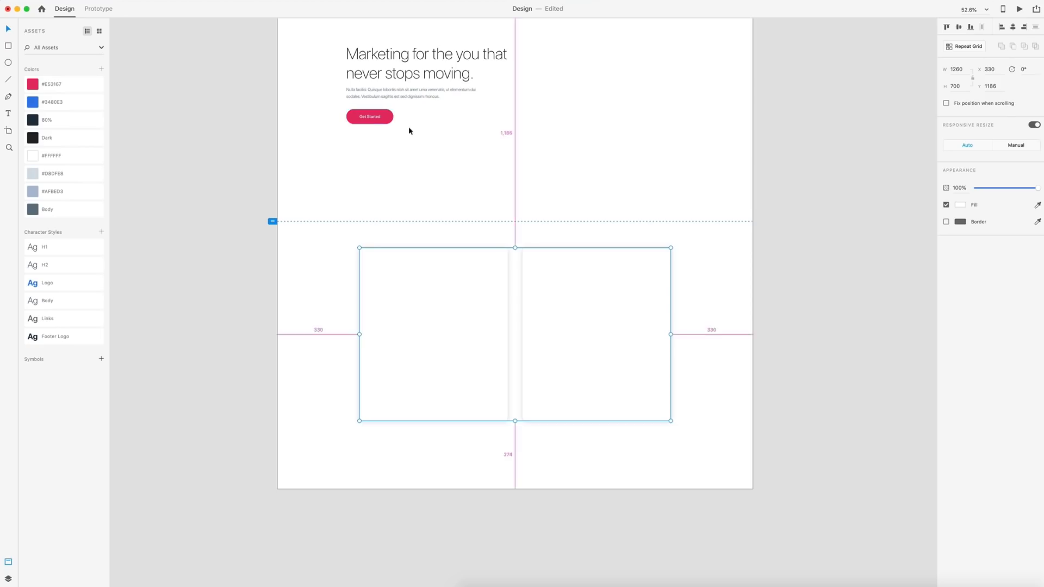
{"action": "left_click", "coordinate": [653, 182]}
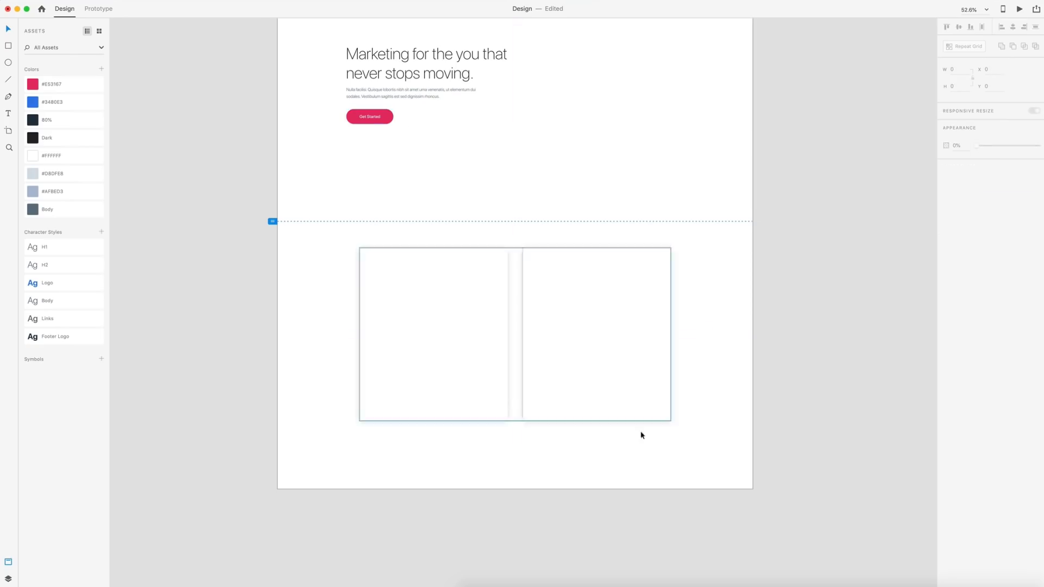
Select the card group and ungroup it into two separate cards
{"action": "scroll", "coordinate": [513, 361], "scroll_direction": "up", "scroll_amount": 3}
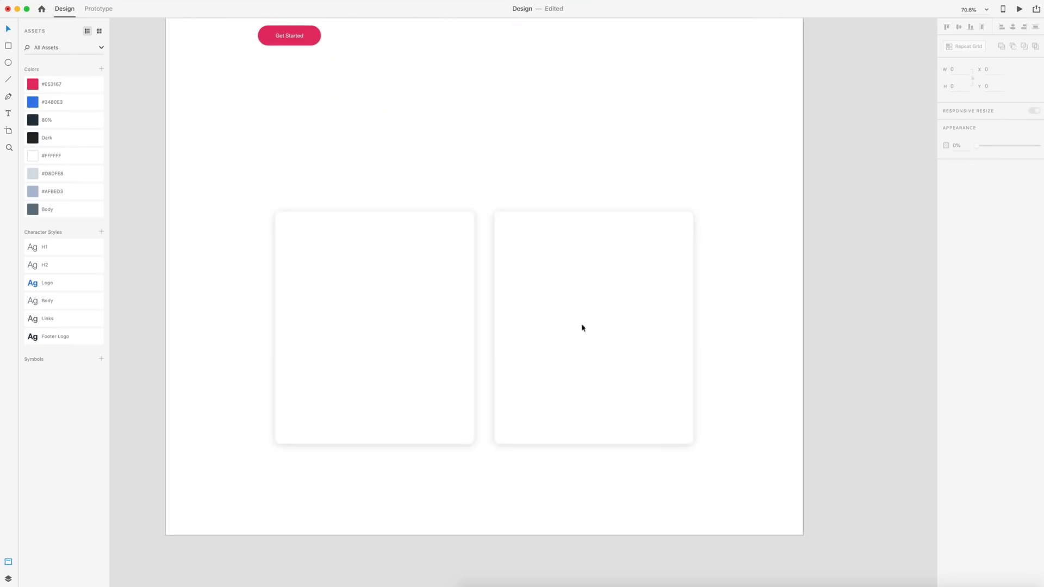
{"action": "left_click", "coordinate": [559, 303]}
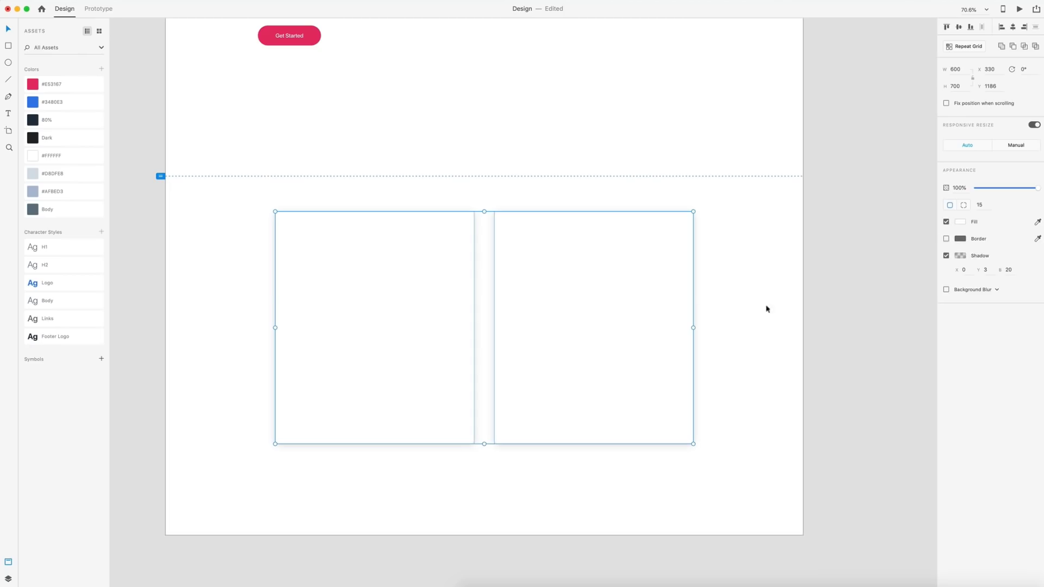
Add the text "Startup Marketing Plan" on the first card and apply the H2 character style
{"action": "left_click", "coordinate": [732, 313]}
{"action": "scroll", "coordinate": [748, 293], "scroll_direction": "down", "scroll_amount": 1}
{"action": "scroll", "coordinate": [749, 293], "scroll_direction": "left", "scroll_amount": 1}
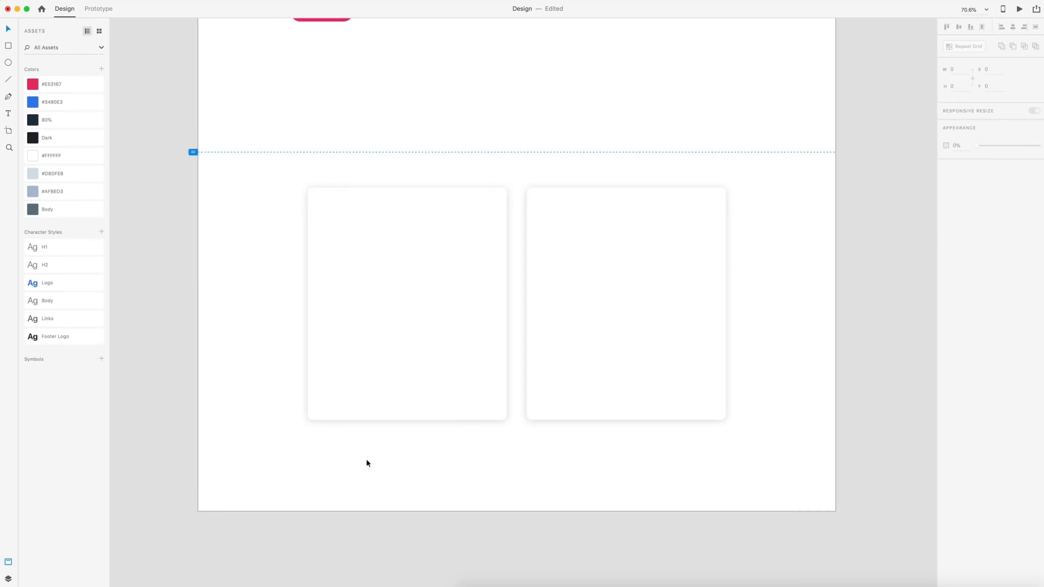
{"action": "left_click", "coordinate": [445, 247]}
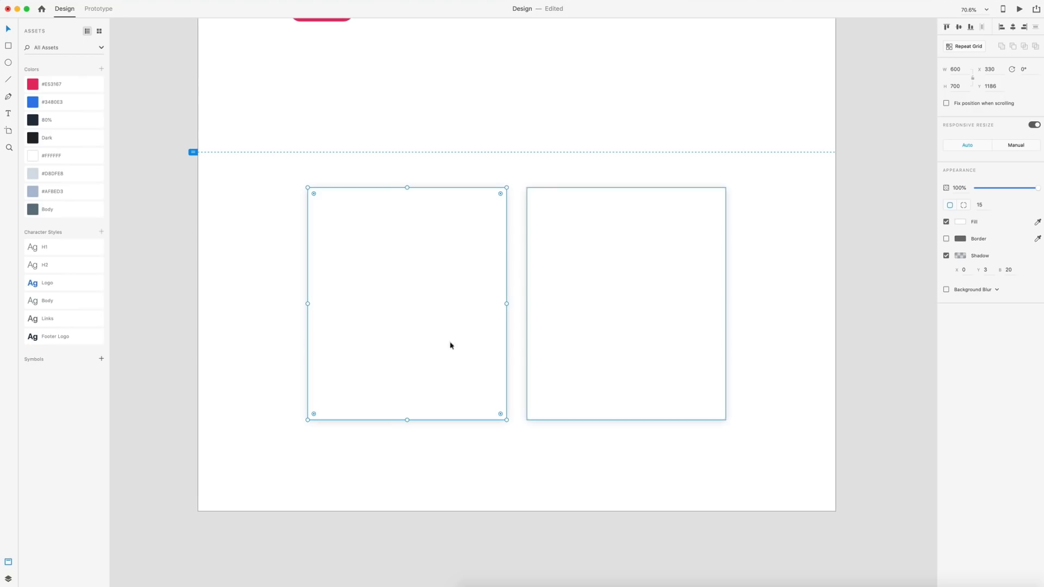
{"action": "key", "text": "t"}
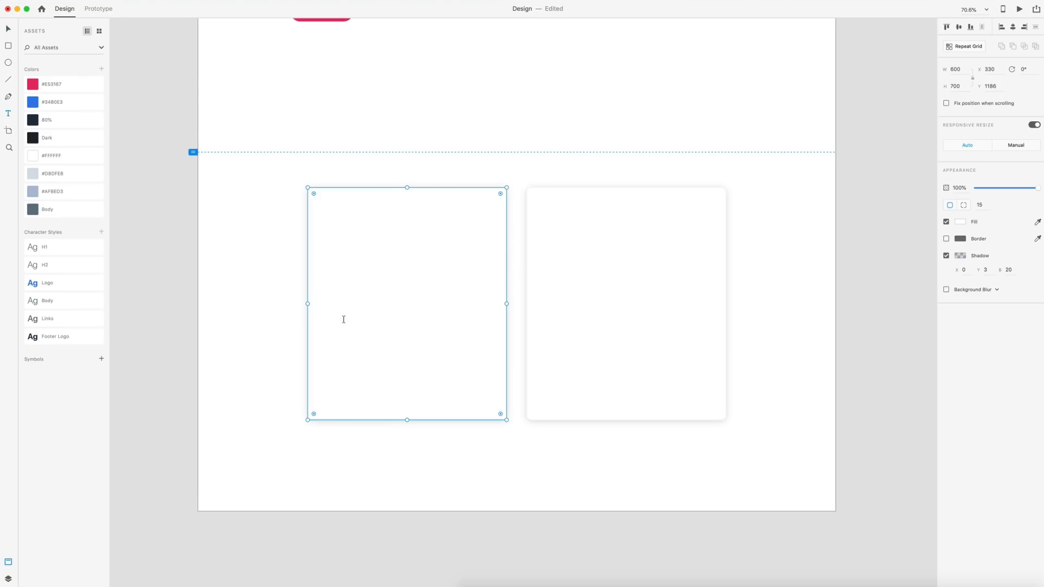
{"action": "left_click", "coordinate": [358, 308]}
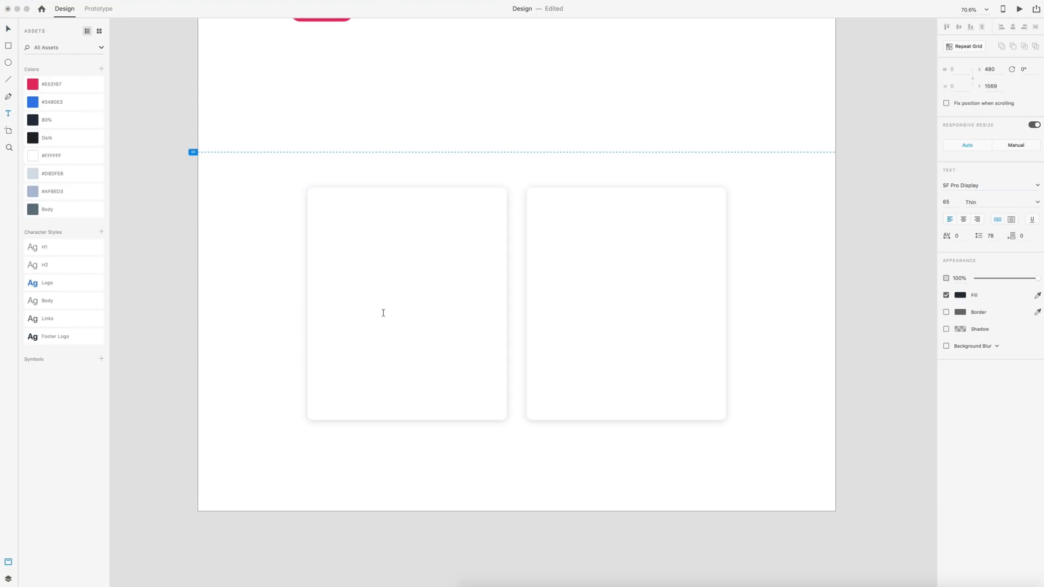
{"action": "type", "text": "Startup Marketing Plan"}
{"action": "key", "text": "Escape"}
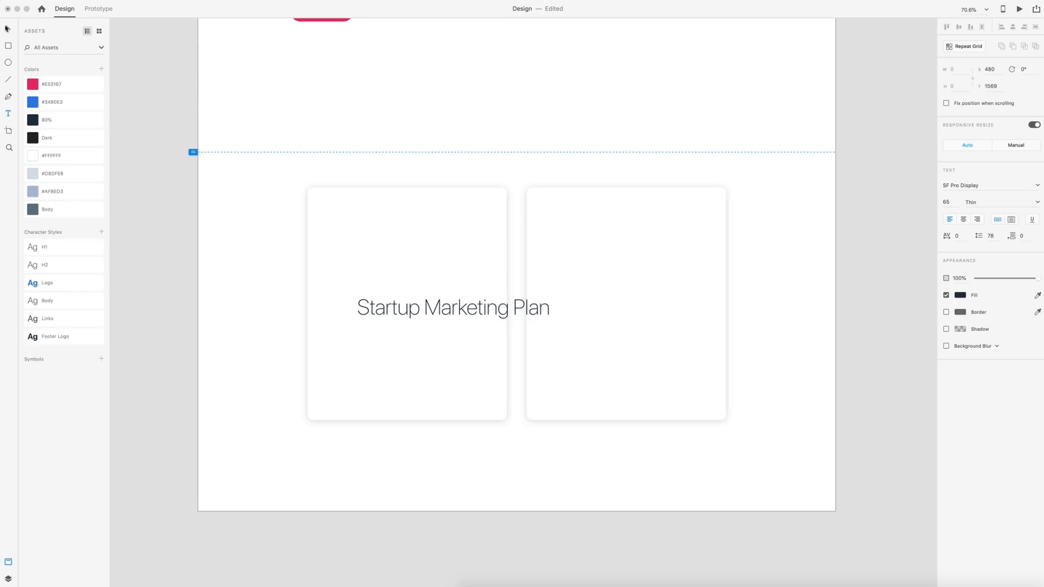
{"action": "left_click", "coordinate": [77, 269]}
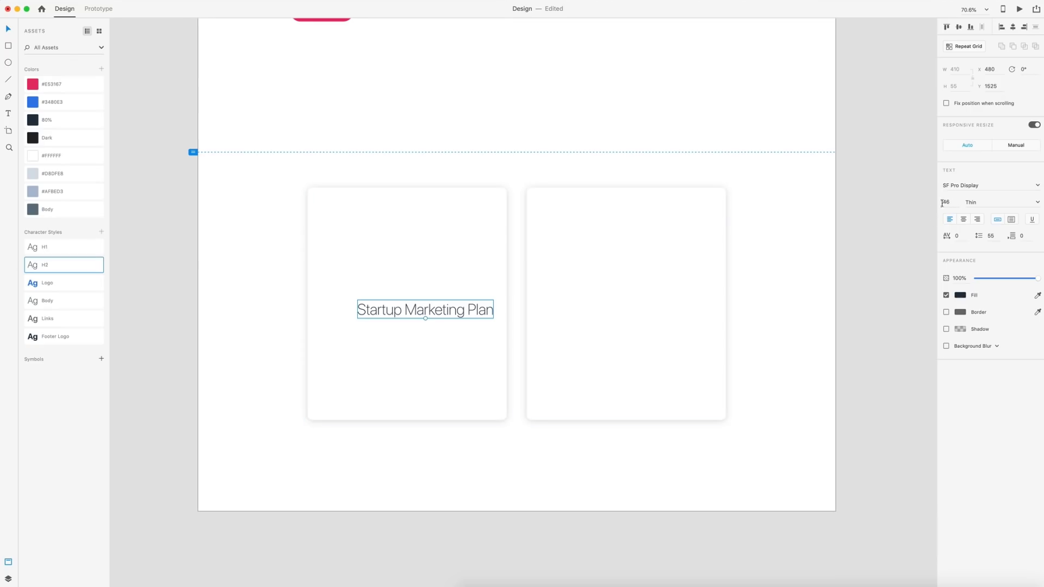
Move the card heading to X 370, Y 1599, checking its distances to the card's edges
{"action": "left_click_drag", "start_coordinate": [443, 314], "coordinate": [304, 335]}
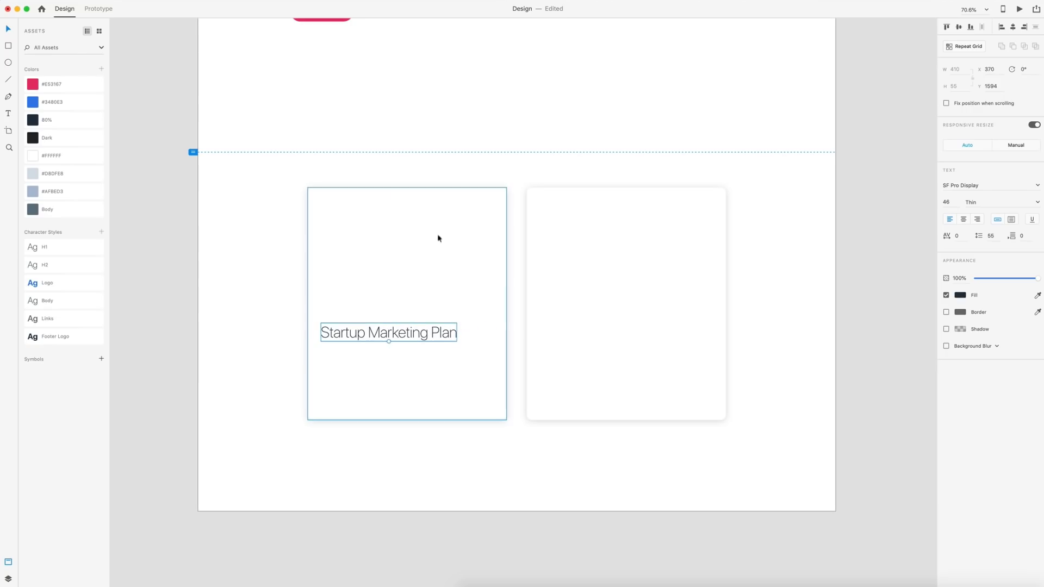
{"action": "left_click", "coordinate": [417, 228]}
{"action": "double_click", "coordinate": [387, 332]}
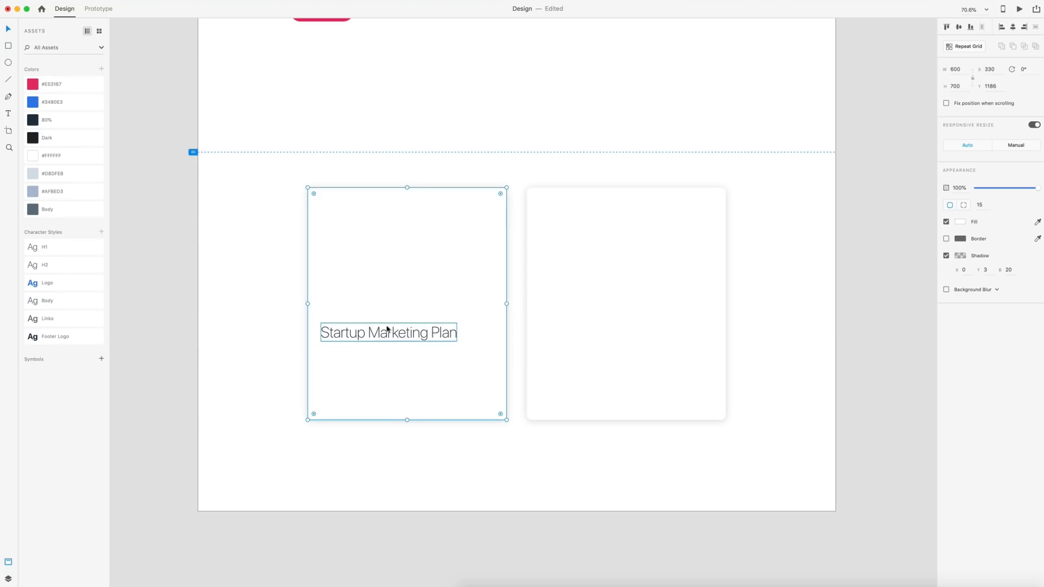
{"action": "key", "text": "alt"}
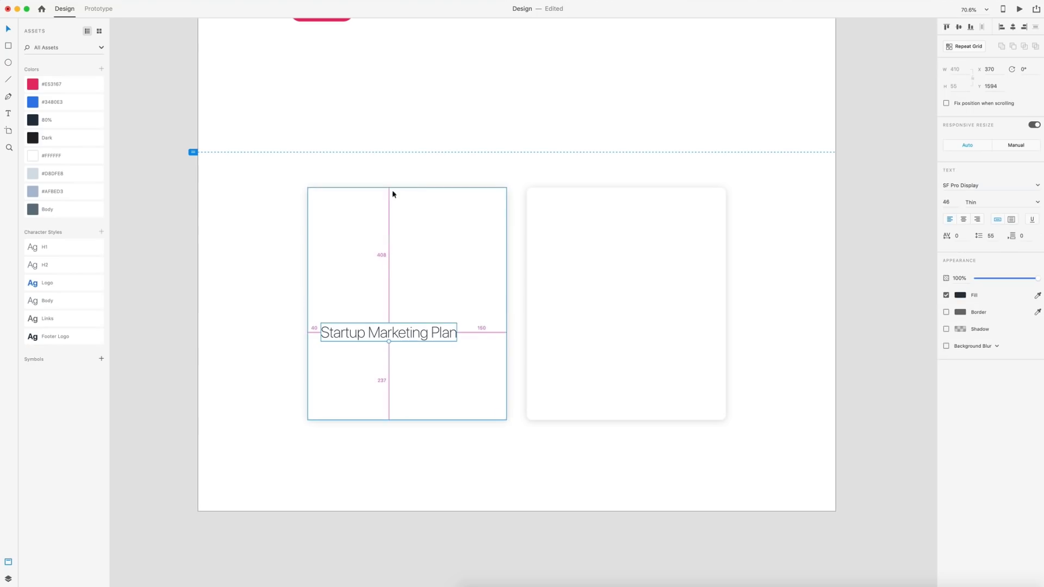
{"action": "key", "text": "Down"}
{"action": "key", "text": "Down"}
{"action": "key", "text": "Down"}
{"action": "key", "text": "Down"}
{"action": "key", "text": "Down"}
{"action": "key", "text": "Down"}
{"action": "key", "text": "Down"}
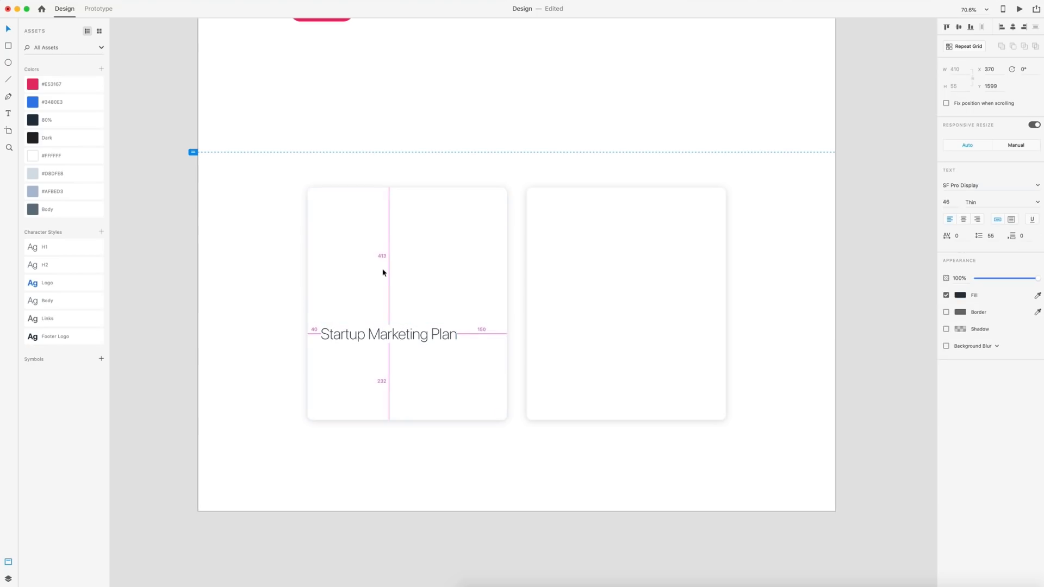
Duplicate the hero paragraph and place the copy below the card heading at X 354, Y 1714
{"action": "left_click", "coordinate": [424, 396]}
{"action": "scroll", "coordinate": [424, 152], "scroll_direction": "up", "scroll_amount": 4}
{"action": "scroll", "coordinate": [425, 153], "scroll_direction": "left", "scroll_amount": 2}
{"action": "key", "text": "alt"}
{"action": "left_click_drag", "start_coordinate": [413, 87], "coordinate": [419, 474]}
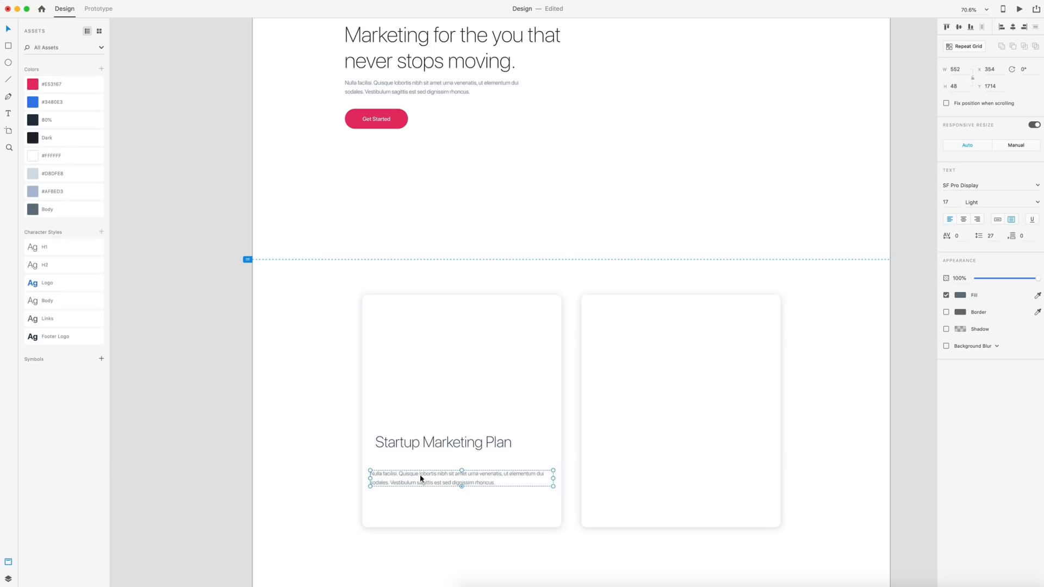
Replace the copied paragraph's text with the passage from "Donec sit amet mauris" to "metus placerat." and extend its box to a height of 74
{"action": "scroll", "coordinate": [420, 474], "scroll_direction": "down", "scroll_amount": 5}
{"action": "double_click", "coordinate": [436, 251]}
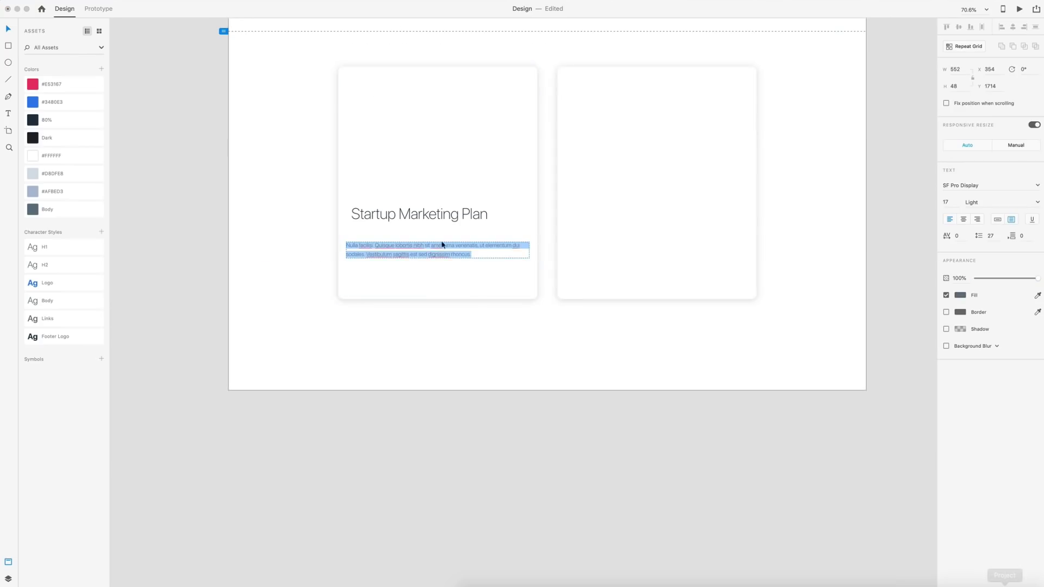
{"action": "type", "text": "Donec sit amet mauris at eros accumsan pharetra ut vel lectus. Mauris vel sapien ut nibh sollicitudin fringilla vitae in nisl. Maecenas vel vehicula neque. Sed feugiat metus placerat."}
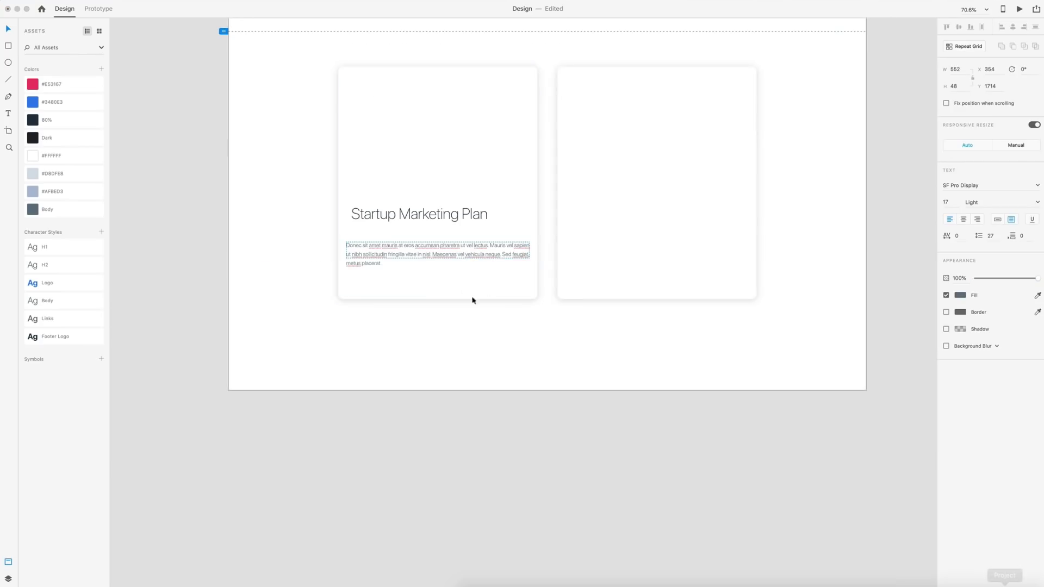
{"action": "left_click", "coordinate": [9, 31]}
{"action": "left_click_drag", "start_coordinate": [437, 258], "coordinate": [438, 267]}
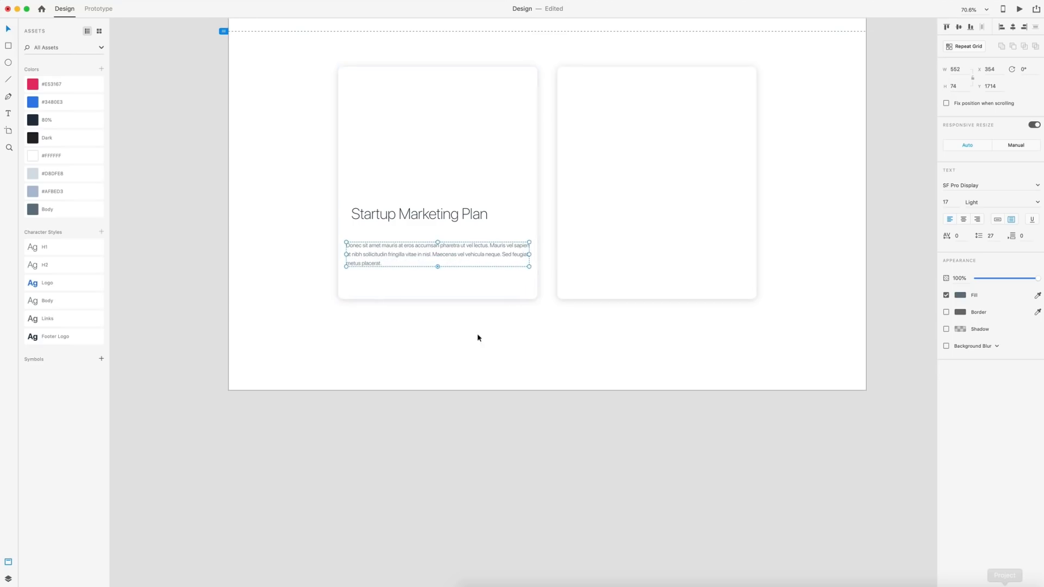
Move the card paragraph to X 370, Y 1673, directly below the heading and aligned with its start
{"action": "scroll", "coordinate": [432, 331], "scroll_direction": "up", "scroll_amount": 5}
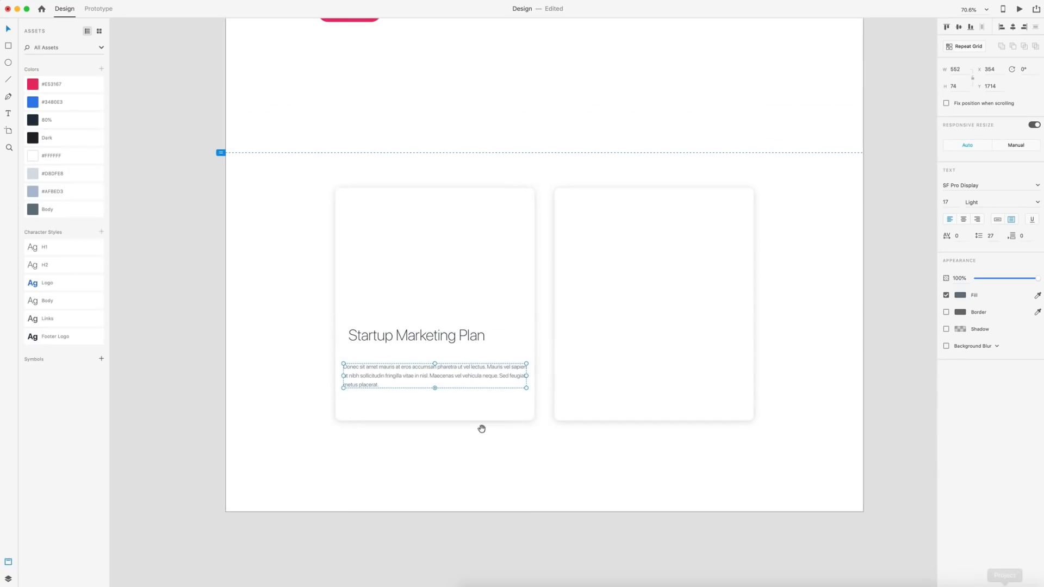
{"action": "left_click_drag", "start_coordinate": [349, 371], "coordinate": [352, 357]}
{"action": "scroll", "coordinate": [407, 228], "scroll_direction": "up", "scroll_amount": 5}
{"action": "scroll", "coordinate": [408, 228], "scroll_direction": "left", "scroll_amount": 1}
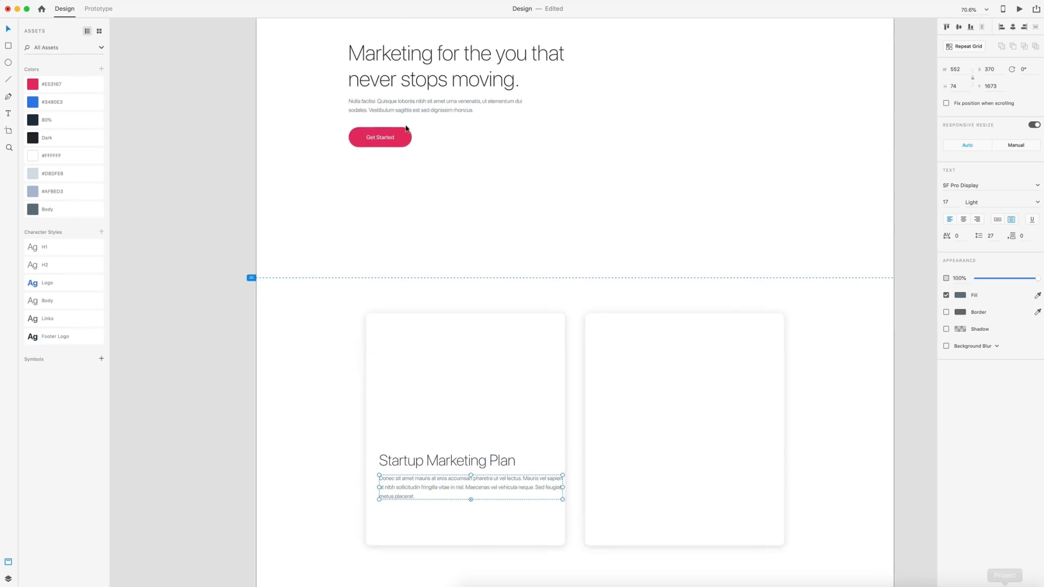
{"action": "scroll", "coordinate": [455, 268], "scroll_direction": "down", "scroll_amount": 6}
{"action": "scroll", "coordinate": [455, 268], "scroll_direction": "right", "scroll_amount": 1}
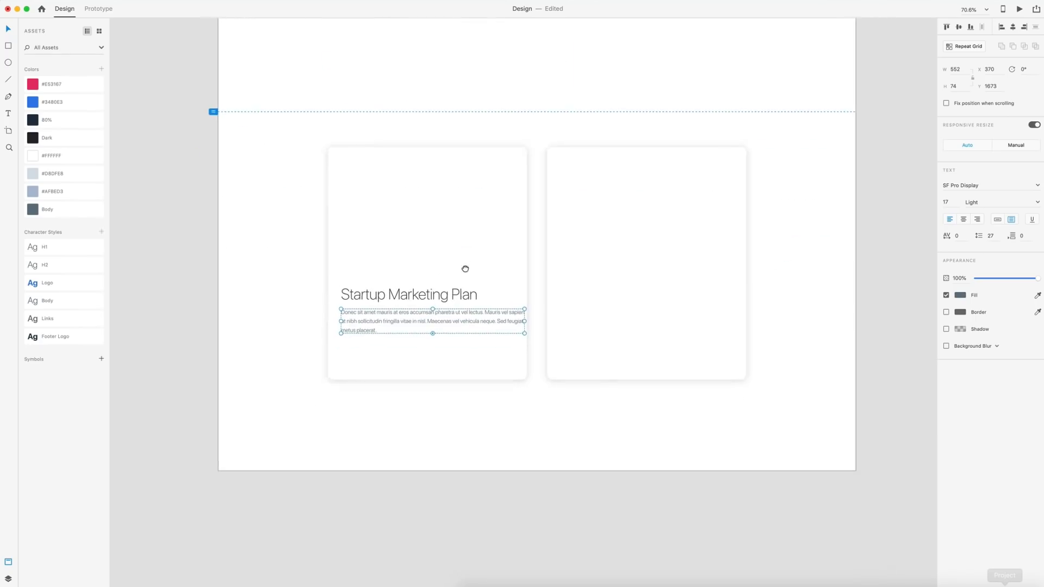
Narrow the card paragraph to a width of 521, checking its margins to the card's edges
{"action": "key", "text": "alt"}
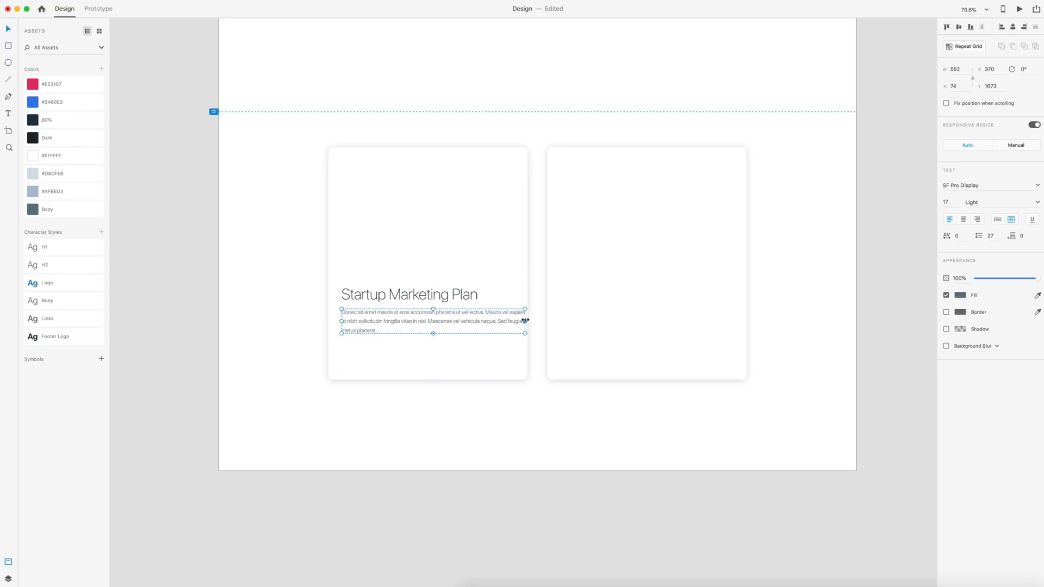
{"action": "left_click_drag", "start_coordinate": [525, 320], "coordinate": [515, 320]}
{"action": "key", "text": "alt"}
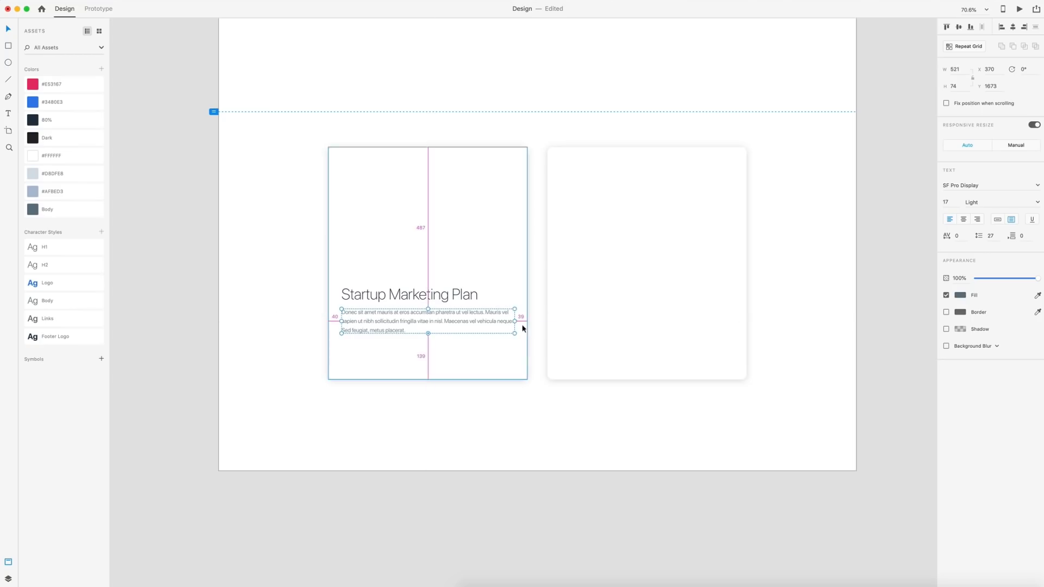
{"action": "left_click", "coordinate": [438, 409]}
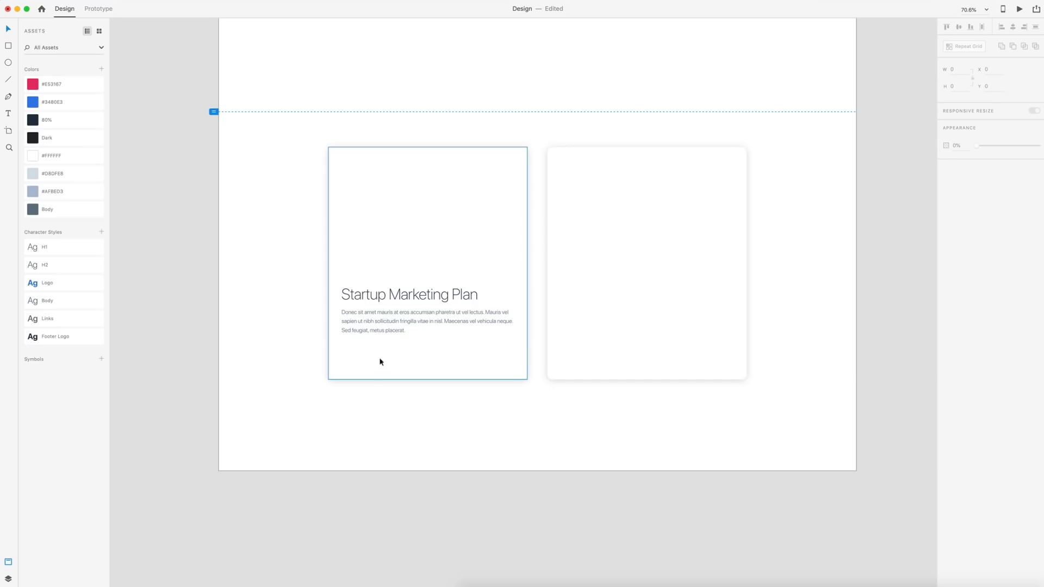
Add the text "Learn More" below the card paragraph and apply the Links character style
{"action": "key", "text": "t"}
{"action": "left_click", "coordinate": [360, 348]}
{"action": "type", "text": "L"}
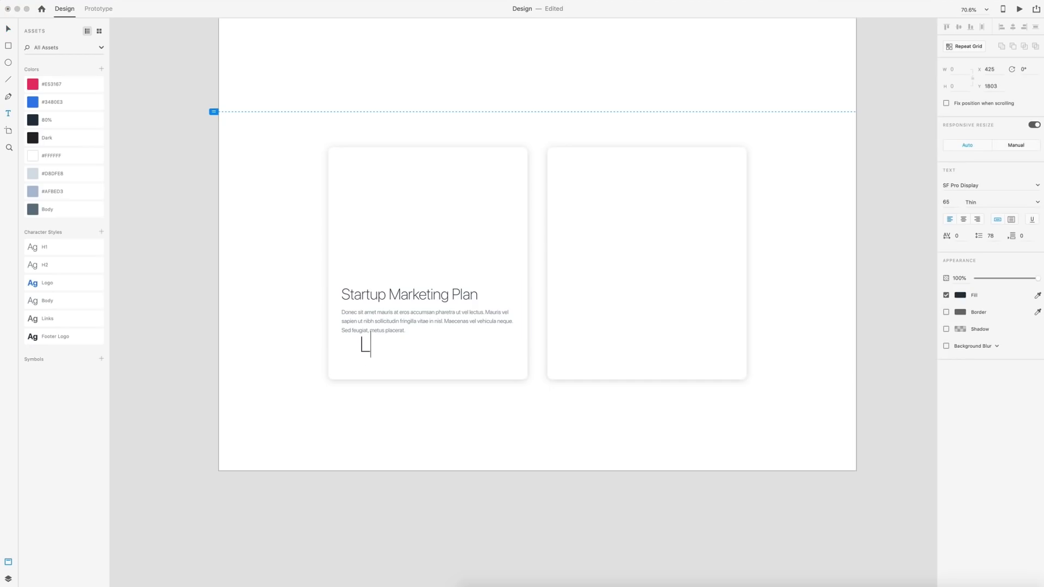
{"action": "type", "text": "earn More"}
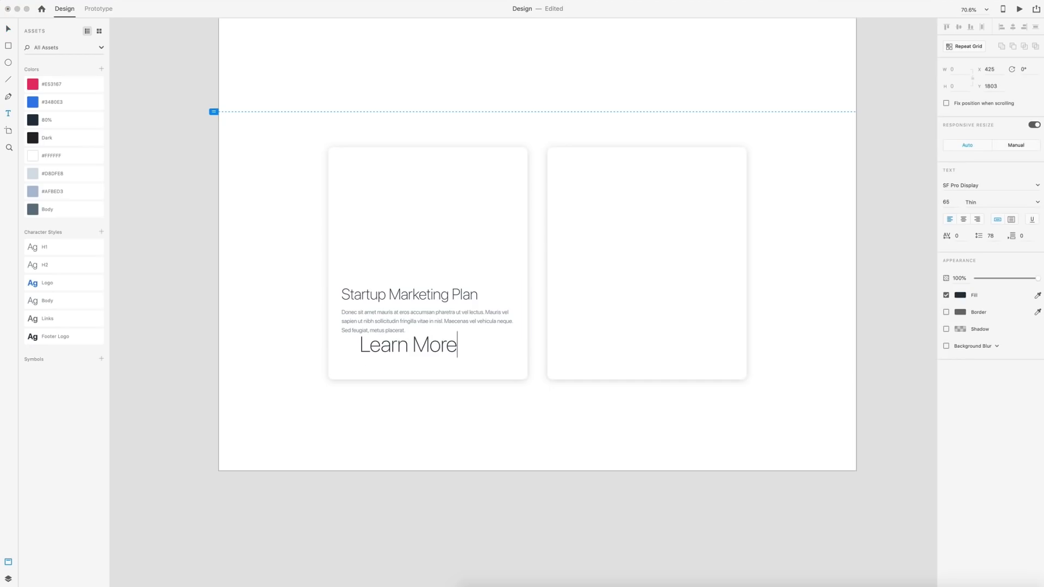
{"action": "key", "text": "Escape"}
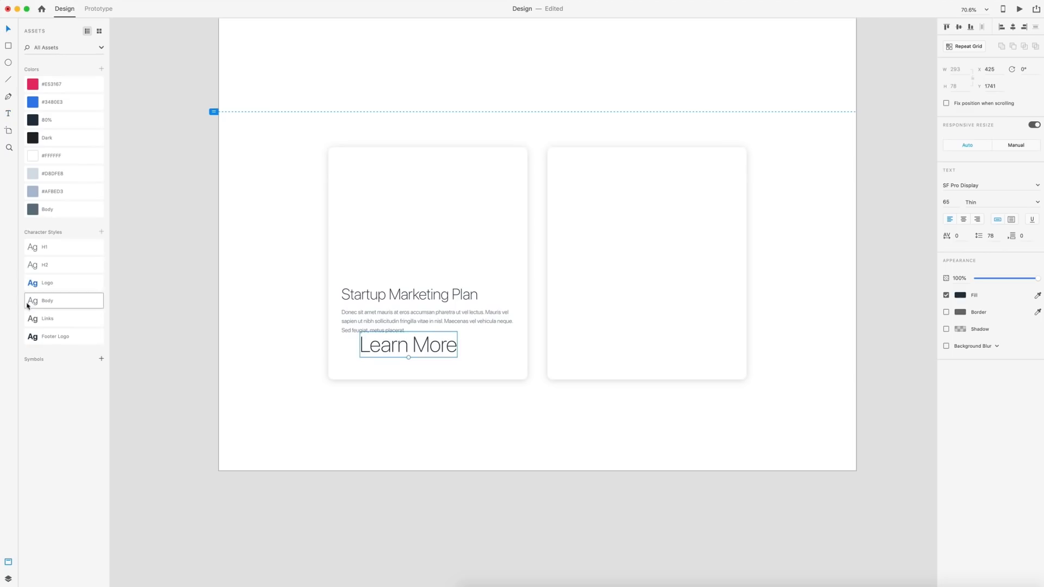
{"action": "left_click", "coordinate": [68, 324]}
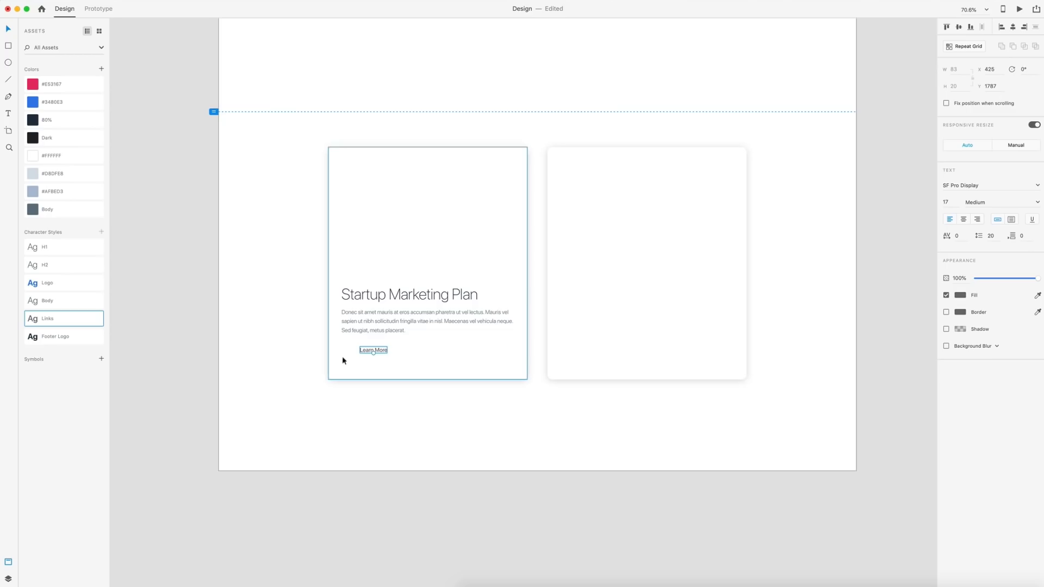
Move the Learn More text to X 370, aligned with the start of the paragraph above it
{"action": "scroll", "coordinate": [331, 338], "scroll_direction": "up", "scroll_amount": 5}
{"action": "left_click_drag", "start_coordinate": [427, 371], "coordinate": [388, 373]}
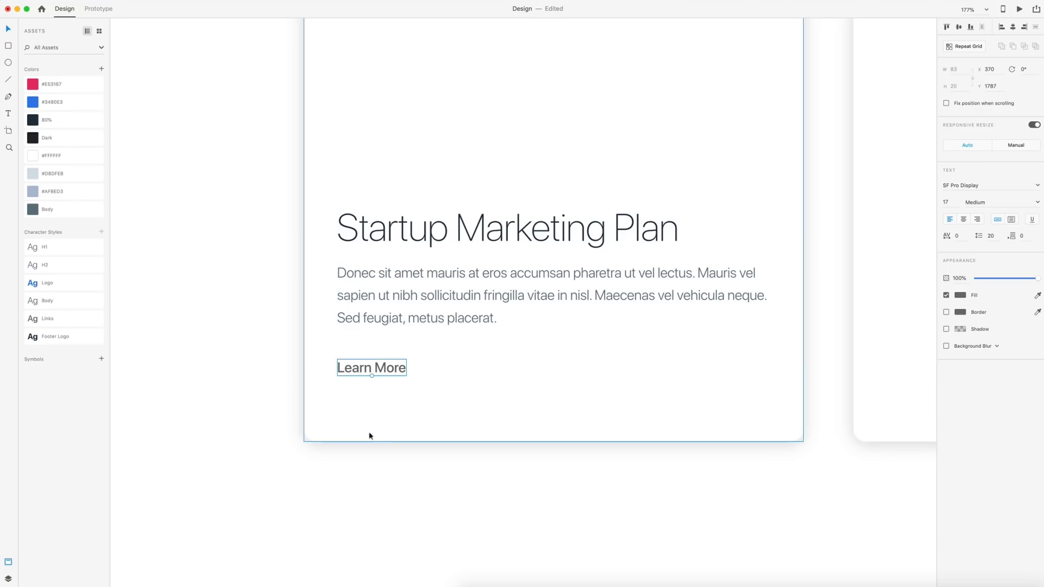
{"action": "key", "text": "alt"}
Select the heading, paragraph and Learn More text together and nudge them up to Y 1600, checking their distances to the card's edges
{"action": "left_click", "coordinate": [514, 418]}
{"action": "left_click_drag", "start_coordinate": [556, 508], "coordinate": [323, 221]}
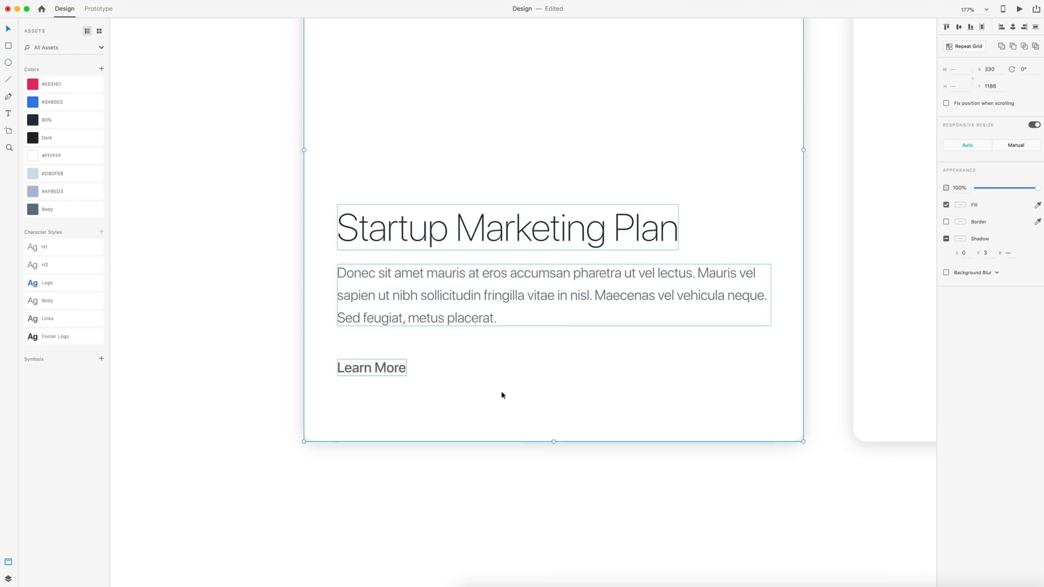
{"action": "key", "text": "Up"}
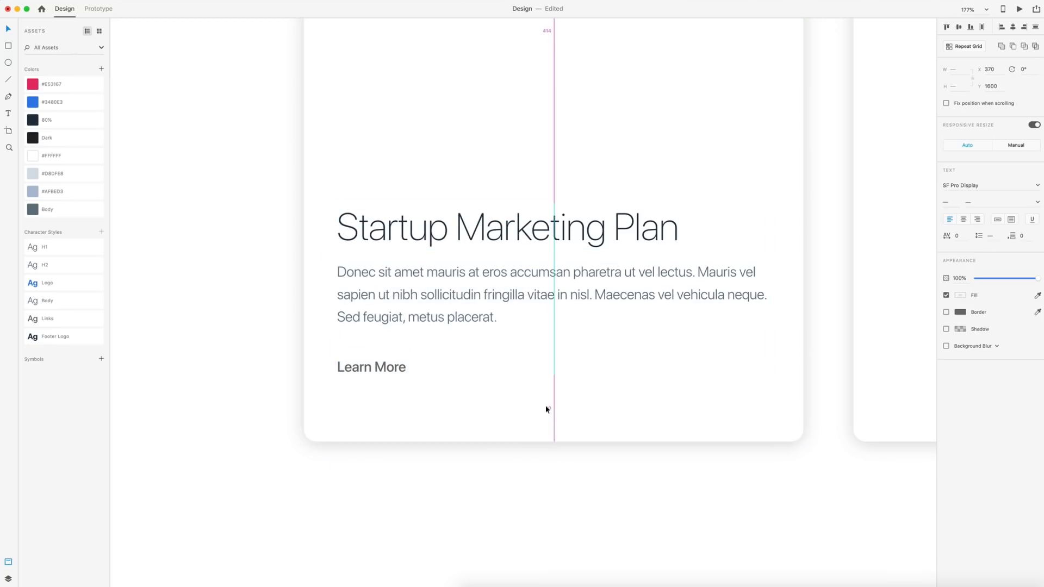
{"action": "key", "text": "alt"}
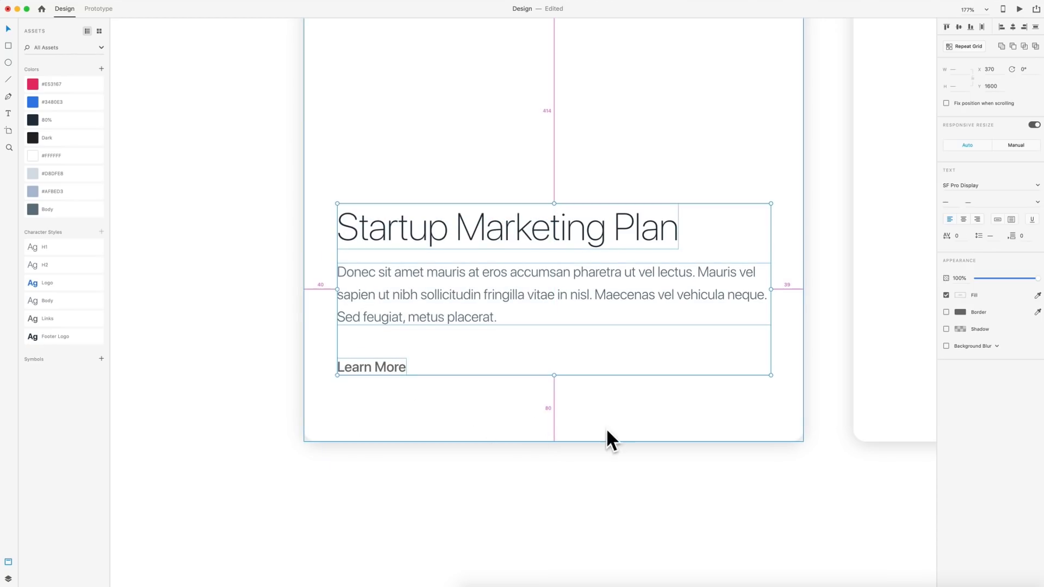
{"action": "left_click", "coordinate": [430, 511]}
Paste the copied arrow icon into the card beside the Learn More text
{"action": "scroll", "coordinate": [395, 412], "scroll_direction": "down", "scroll_amount": 3}
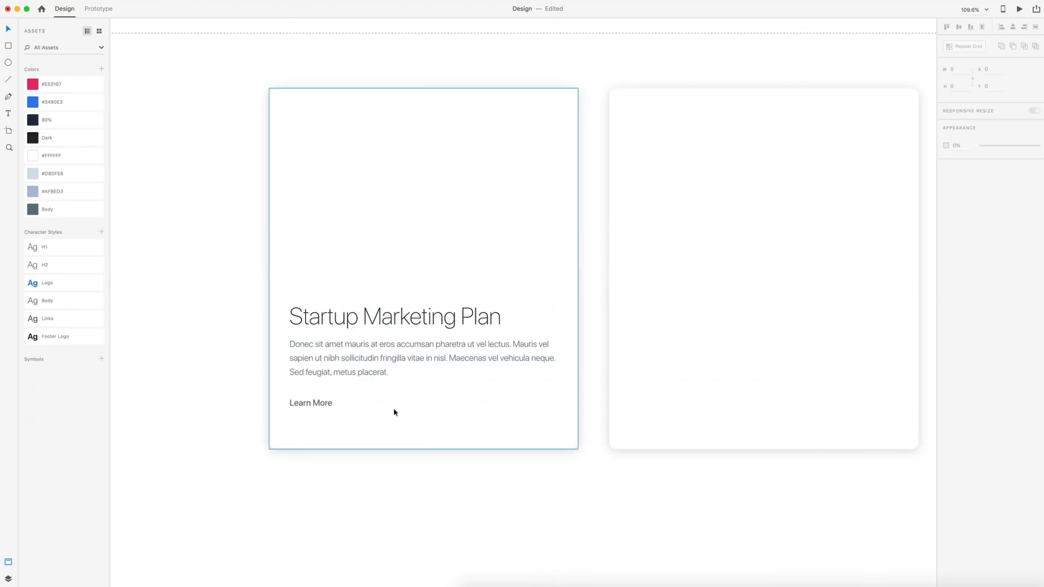
{"action": "left_click", "coordinate": [382, 421]}
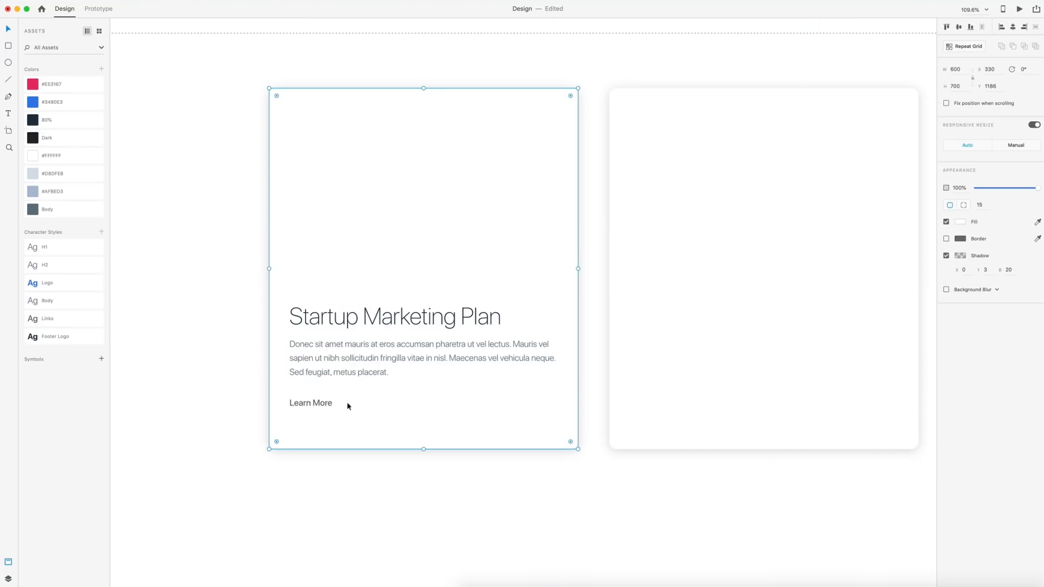
{"action": "key", "text": "super+v"}
{"action": "scroll", "coordinate": [321, 417], "scroll_direction": "up", "scroll_amount": 5}
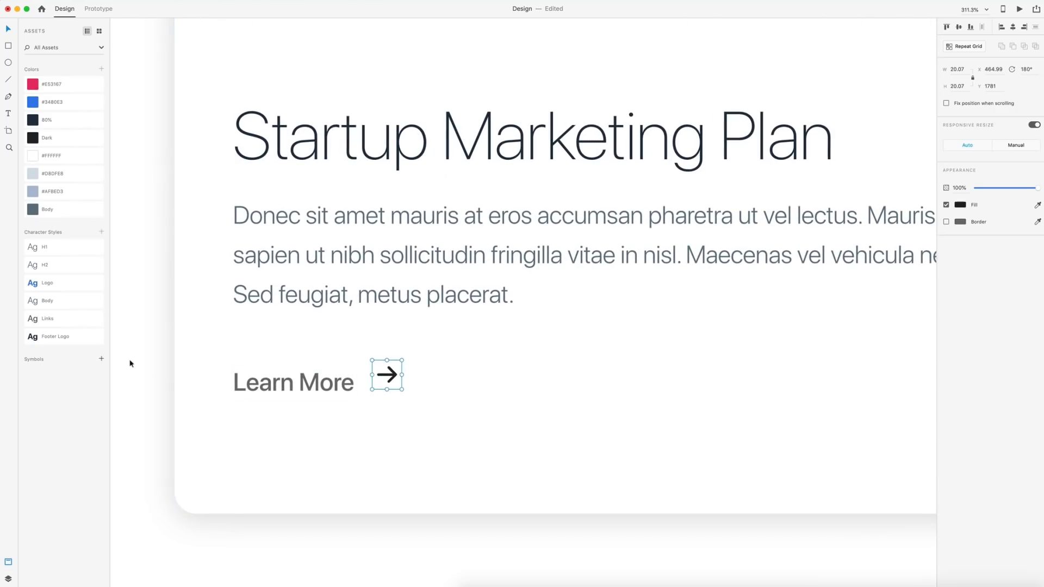
Save the arrow icon as a symbol named Arrow and move it to X 460.99, Y 1786, level with Learn More
{"action": "left_click", "coordinate": [102, 359]}
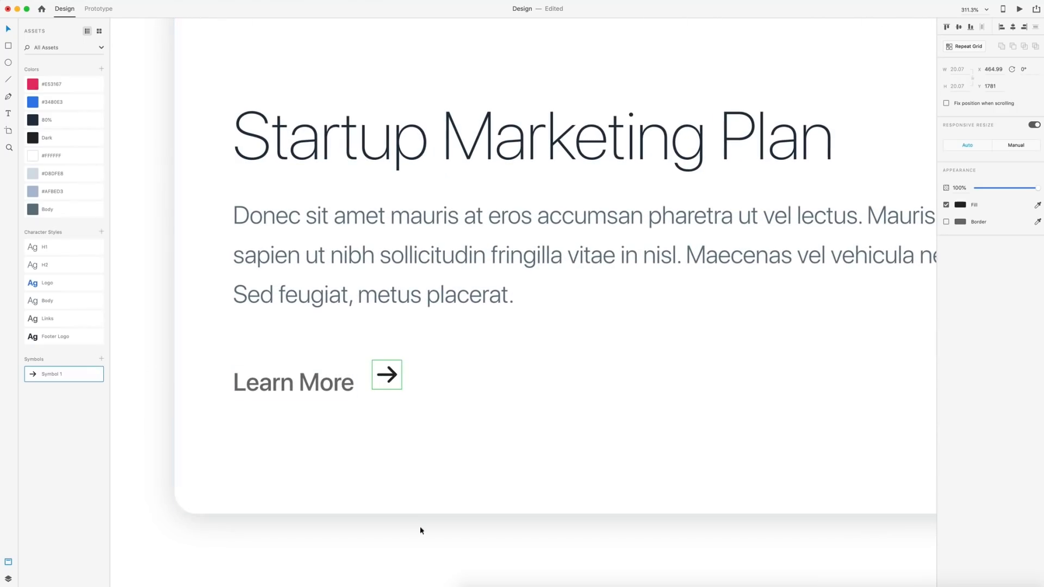
{"action": "double_click", "coordinate": [52, 375]}
{"action": "type", "text": "Arrow"}
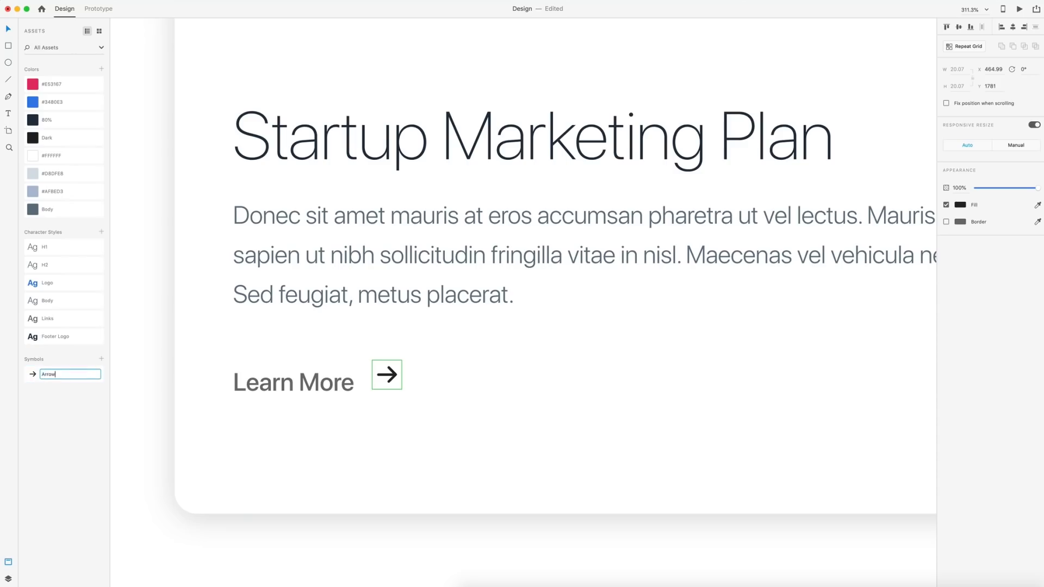
{"action": "key", "text": "Return"}
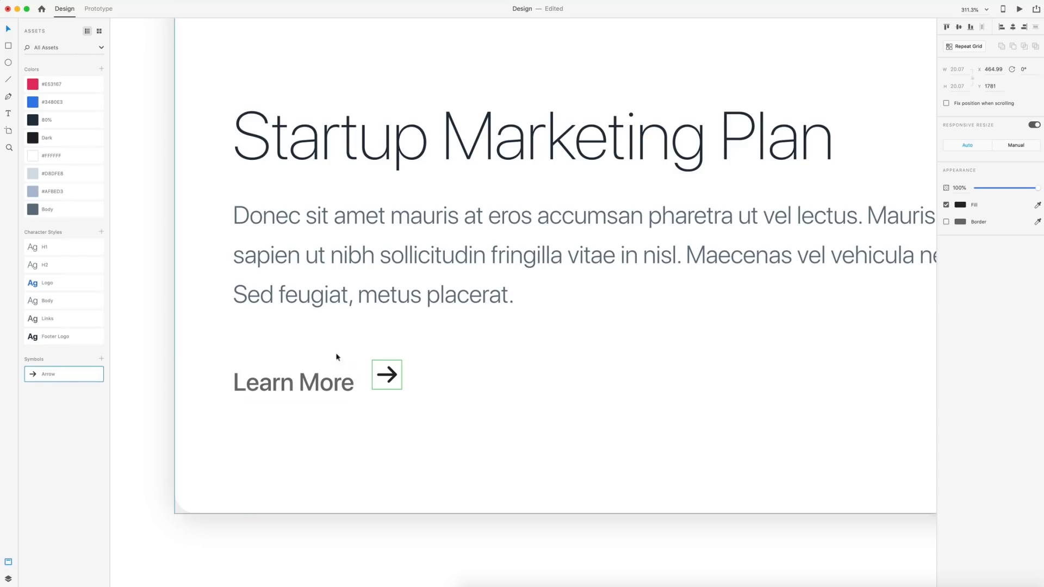
{"action": "left_click_drag", "start_coordinate": [379, 376], "coordinate": [377, 384]}
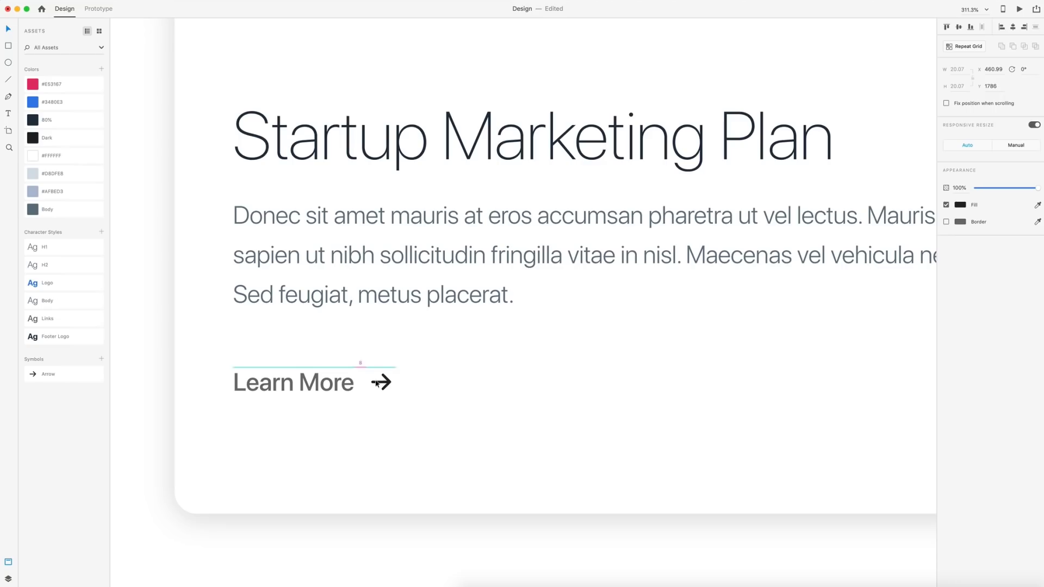
Move the arrow icon closer to the Learn More text, at X 457.99, Y 1787
{"action": "left_click", "coordinate": [405, 403]}
{"action": "left_click", "coordinate": [294, 383]}
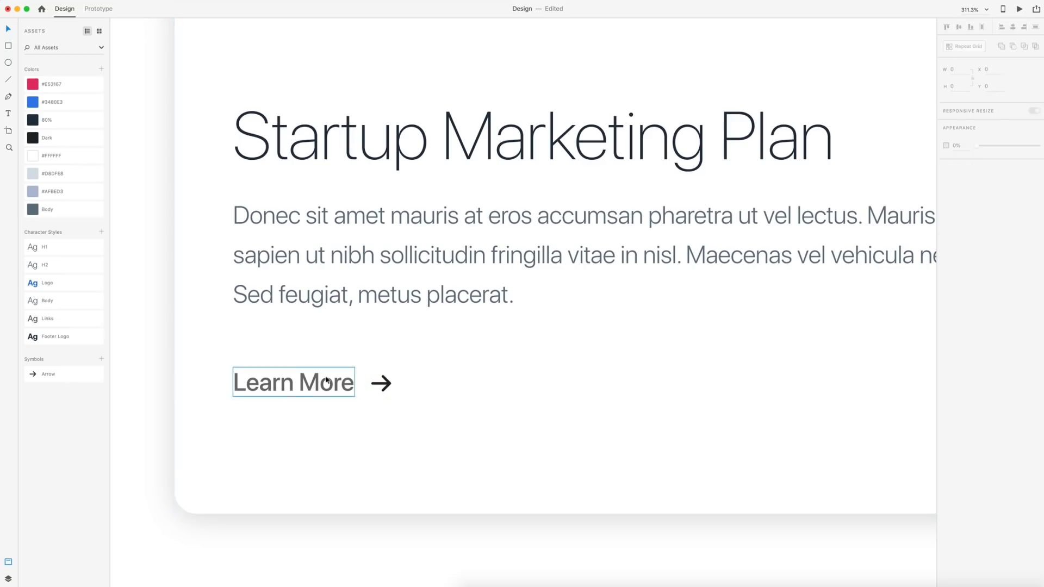
{"action": "left_click_drag", "start_coordinate": [385, 385], "coordinate": [382, 385]}
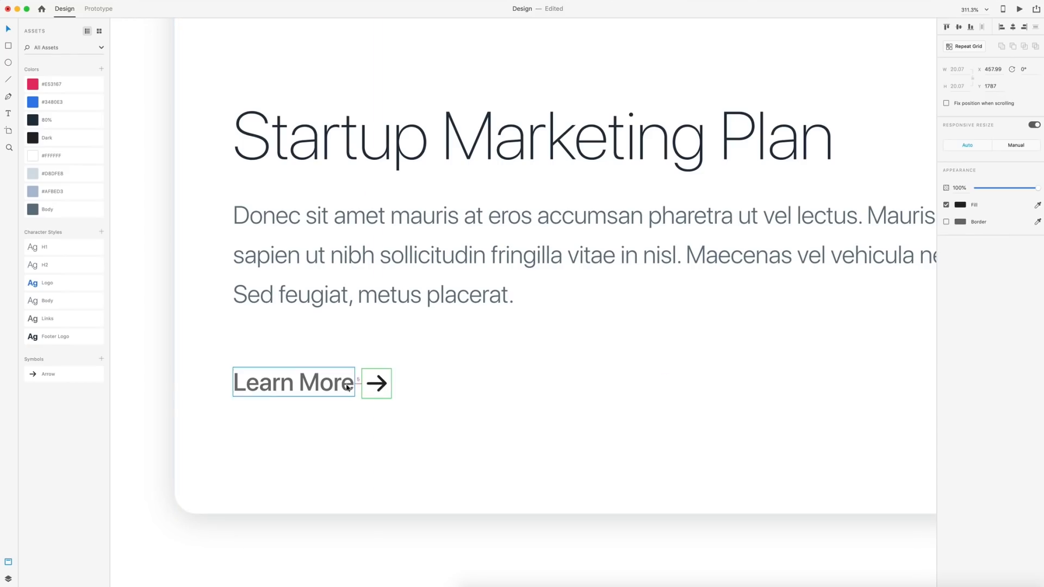
Recolor the Learn More text and its arrow with the saved color #E53167
{"action": "scroll", "coordinate": [349, 383], "scroll_direction": "down", "scroll_amount": 5}
{"action": "left_click", "coordinate": [327, 418], "text": "shift"}
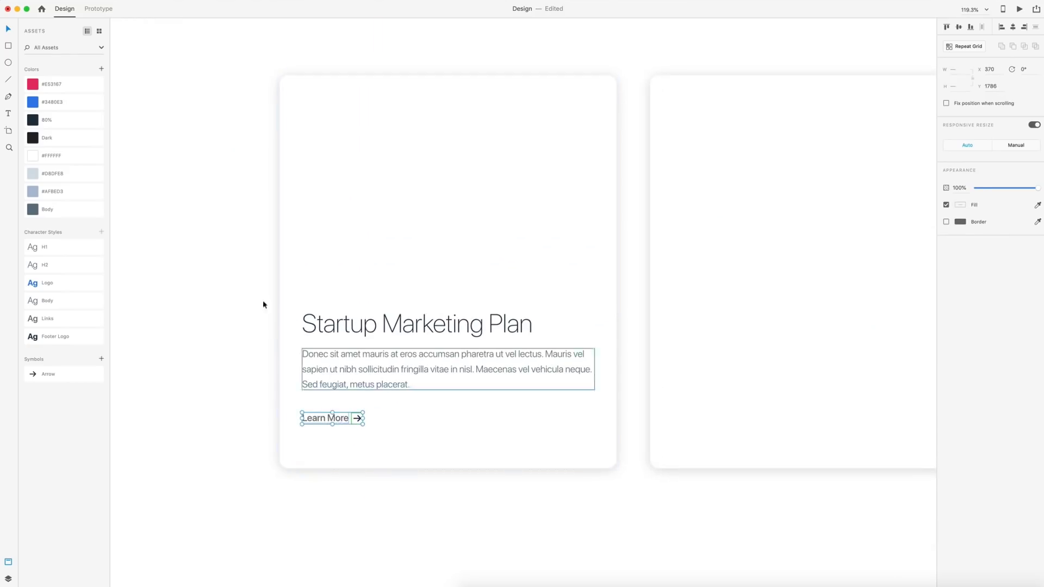
{"action": "left_click", "coordinate": [30, 86]}
{"action": "left_click", "coordinate": [210, 257]}
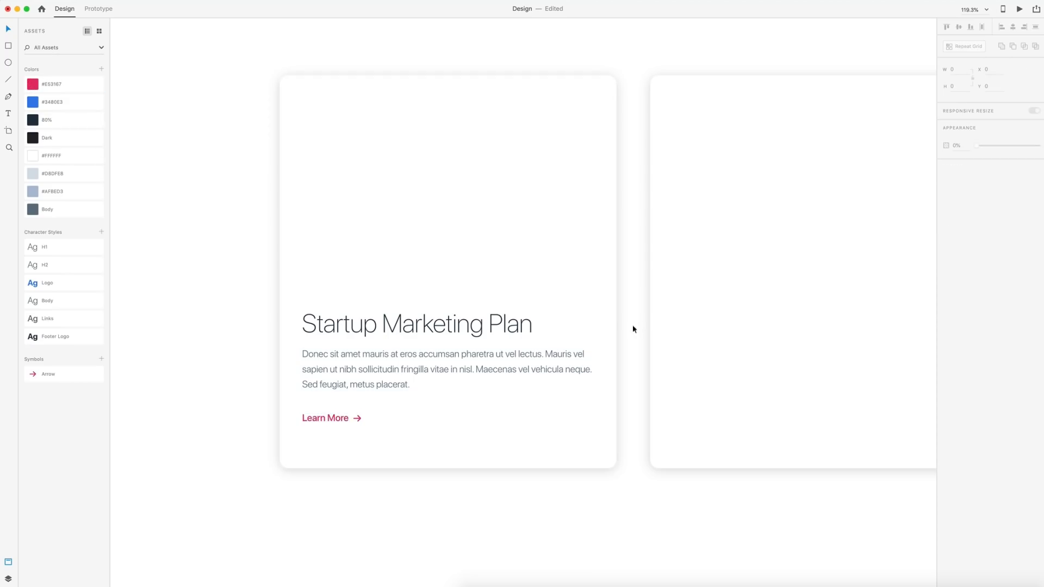
Copy the first card's heading, paragraph, Learn More text and arrow into the matching positions on the empty second card
{"action": "scroll", "coordinate": [633, 328], "scroll_direction": "down", "scroll_amount": 2}
{"action": "scroll", "coordinate": [634, 329], "scroll_direction": "right", "scroll_amount": 5}
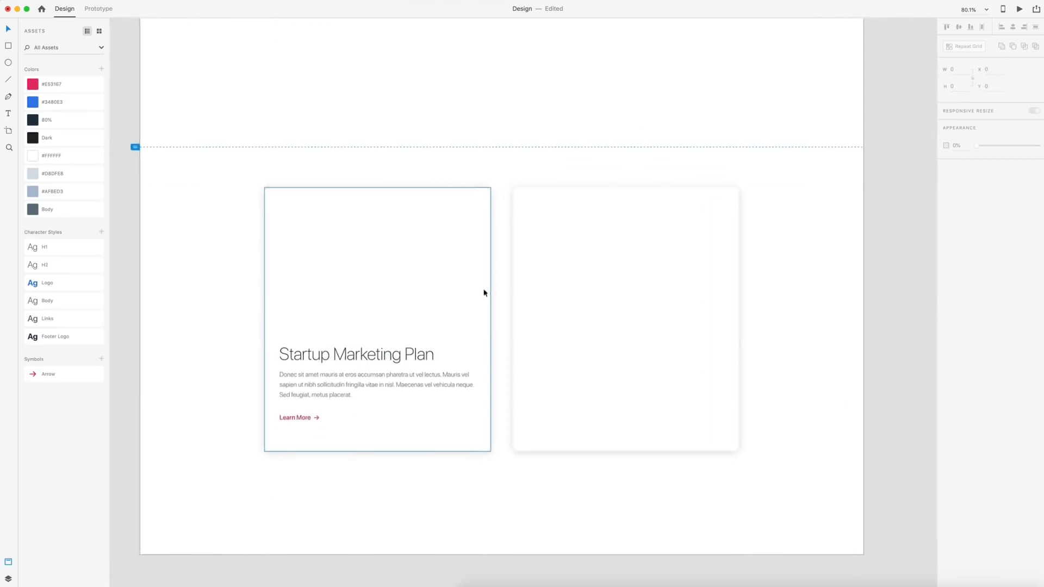
{"action": "left_click_drag", "start_coordinate": [506, 507], "coordinate": [220, 184]}
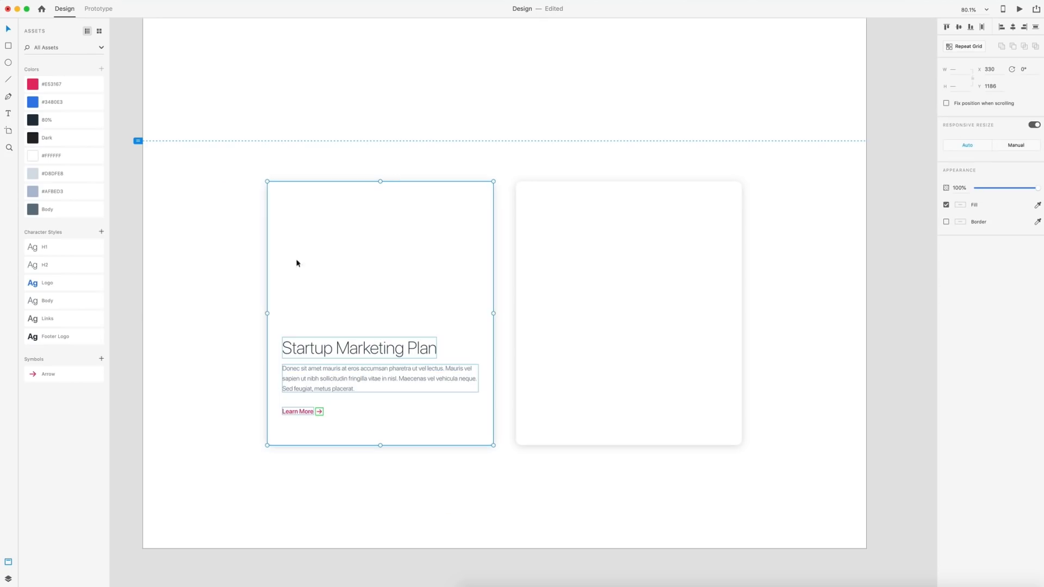
{"action": "left_click_drag", "start_coordinate": [313, 276], "coordinate": [560, 278]}
{"action": "left_click", "coordinate": [778, 284]}
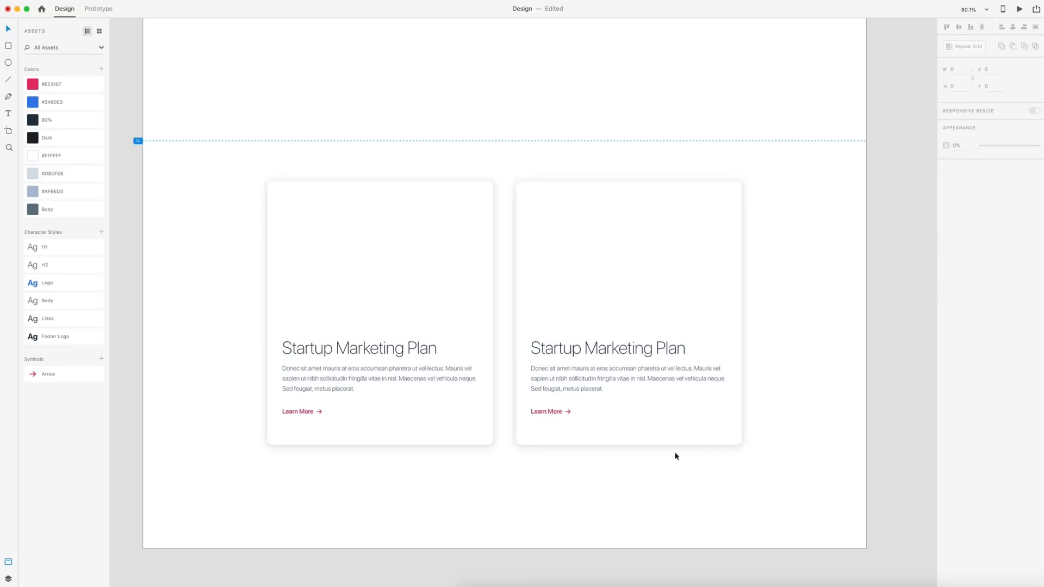
Change the second card's heading to "Business Marketing Plan"
{"action": "double_click", "coordinate": [577, 349]}
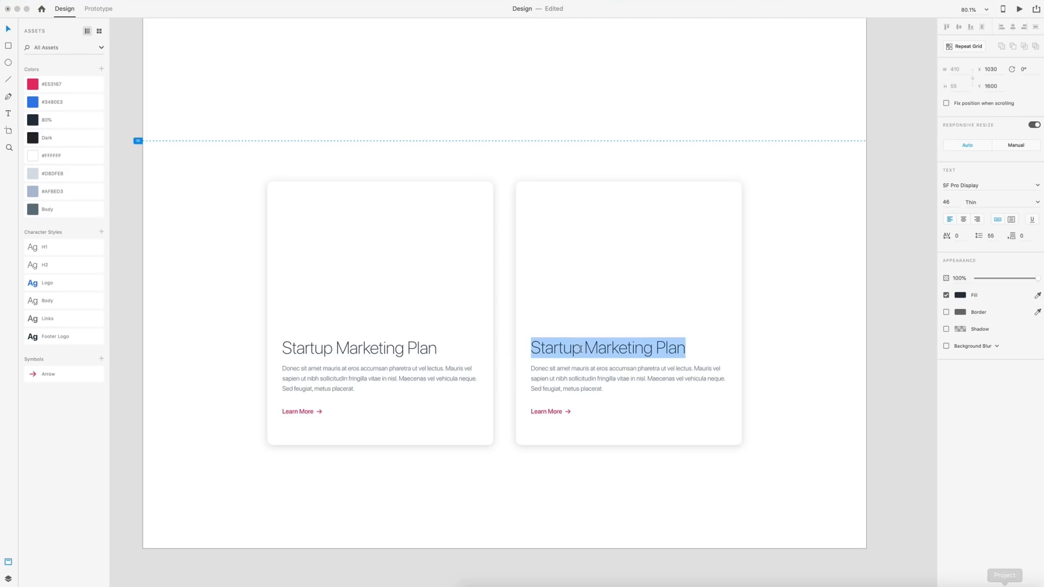
{"action": "type", "text": "Business Marketing Plan"}
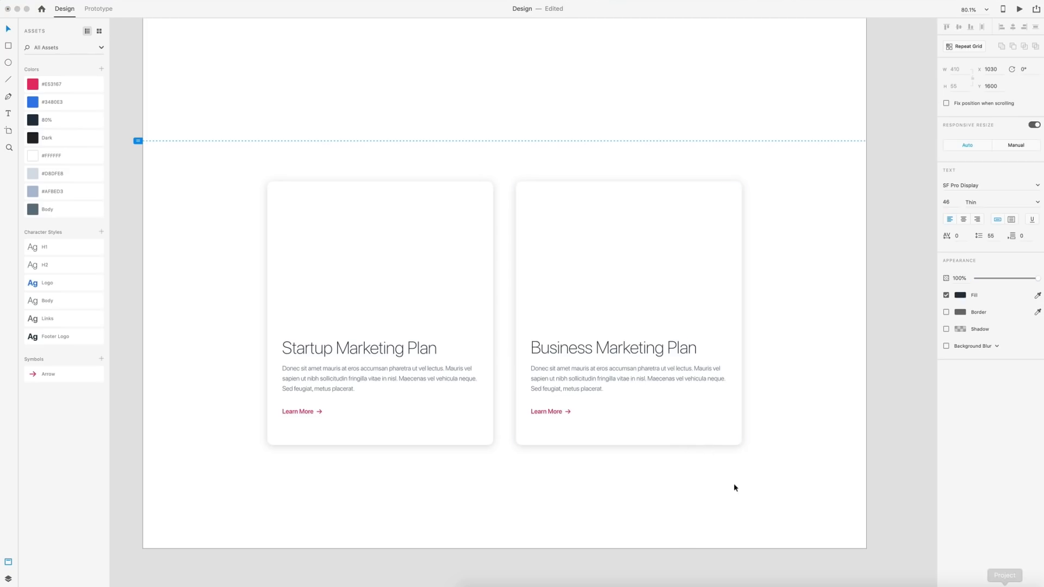
{"action": "key", "text": "Escape"}
{"action": "key", "text": "Escape"}
{"action": "key", "text": "ctrl+0"}
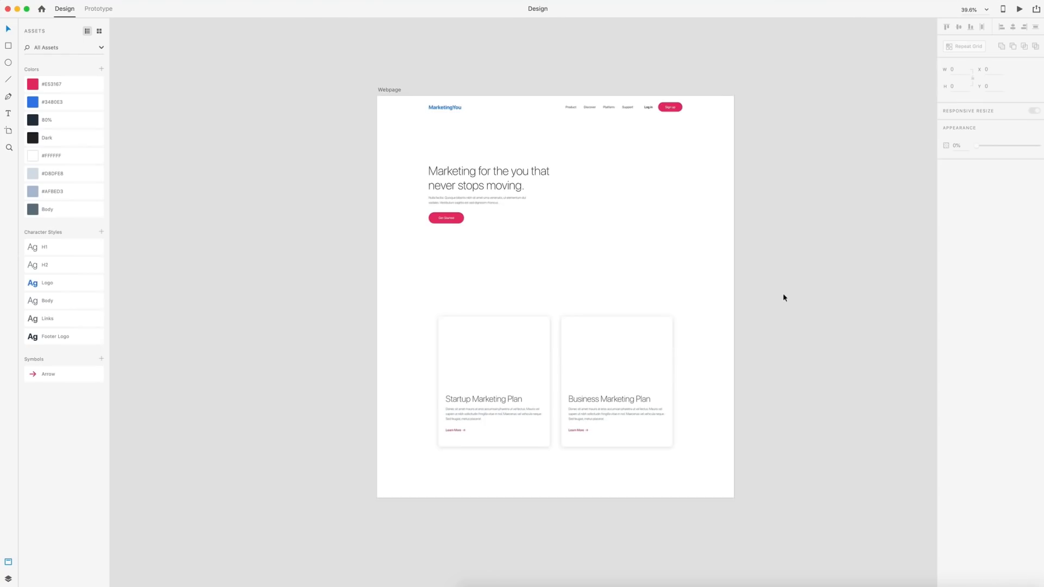
Extend the Webpage artboard downward to a height of about 4331
{"action": "scroll", "coordinate": [772, 255], "scroll_direction": "down", "scroll_amount": 5}
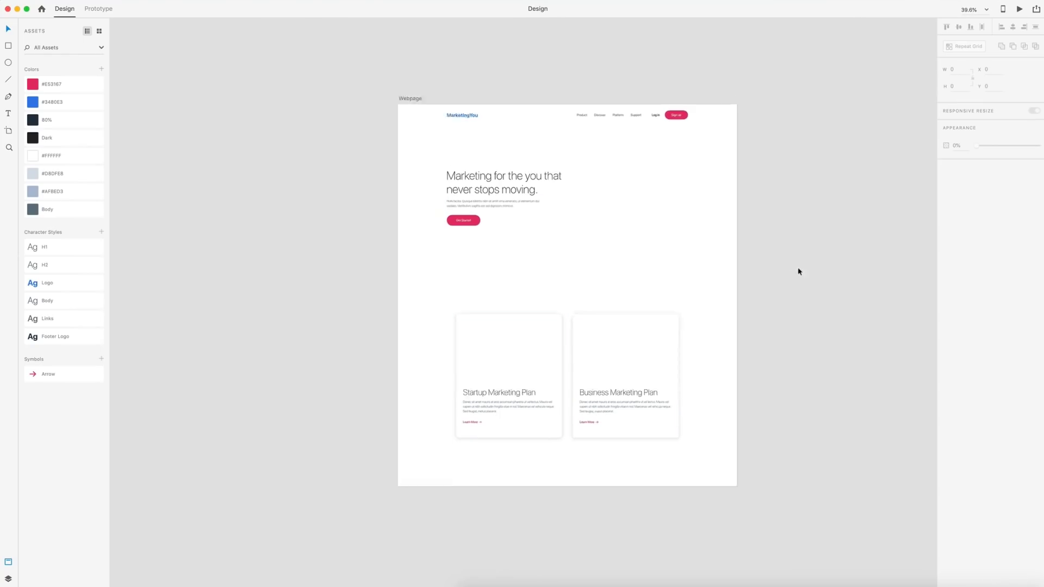
{"action": "scroll", "coordinate": [695, 334], "scroll_direction": "right", "scroll_amount": 3}
{"action": "left_click", "coordinate": [620, 335]}
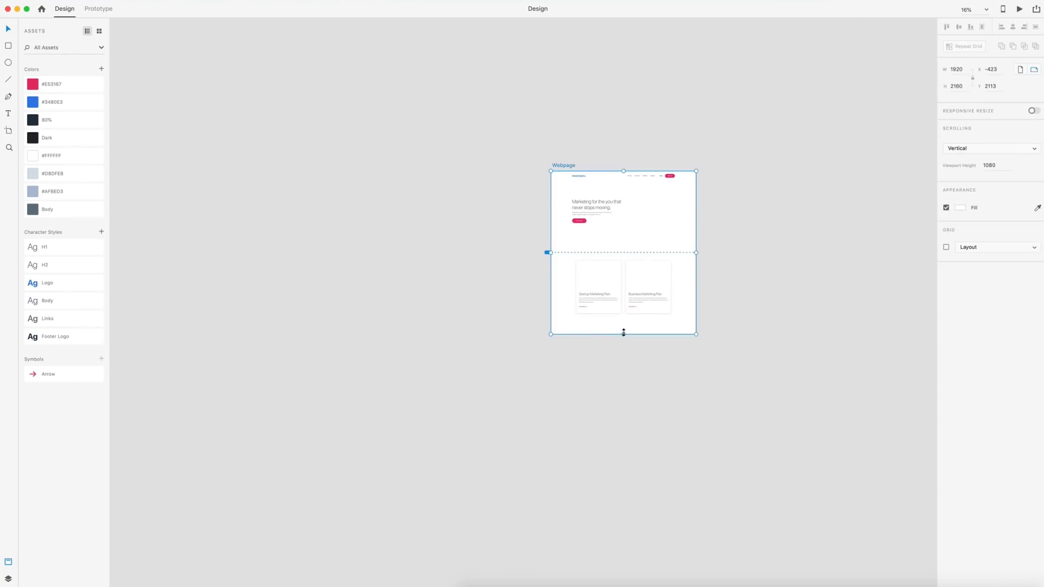
{"action": "left_click_drag", "start_coordinate": [620, 335], "coordinate": [625, 497]}
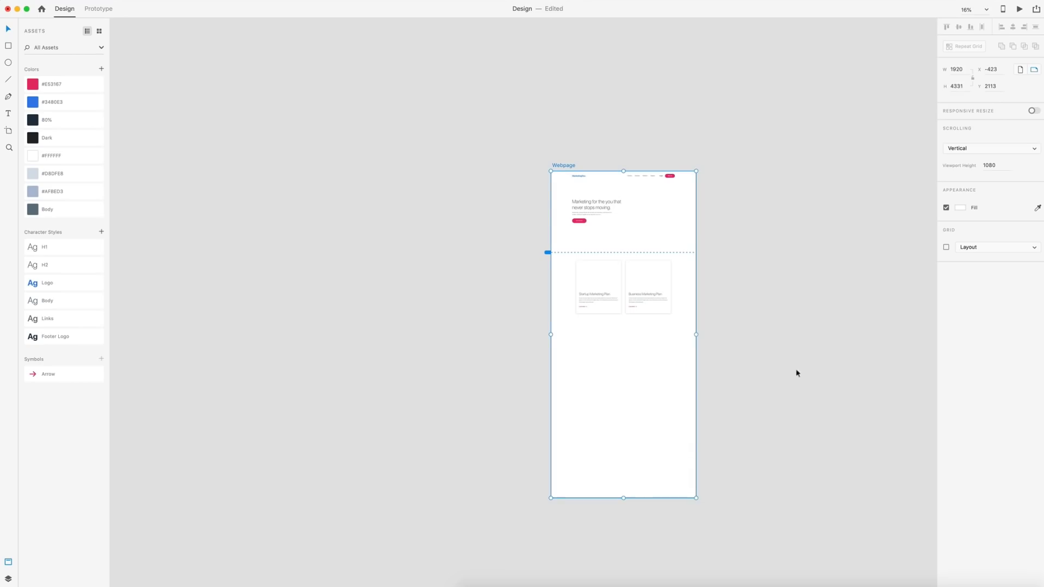
{"action": "left_click", "coordinate": [751, 375]}
Duplicate the first card's heading, paragraph and Learn More link into the empty area below it, at X 370, about Y 2374
{"action": "scroll", "coordinate": [751, 377], "scroll_direction": "up", "scroll_amount": 3}
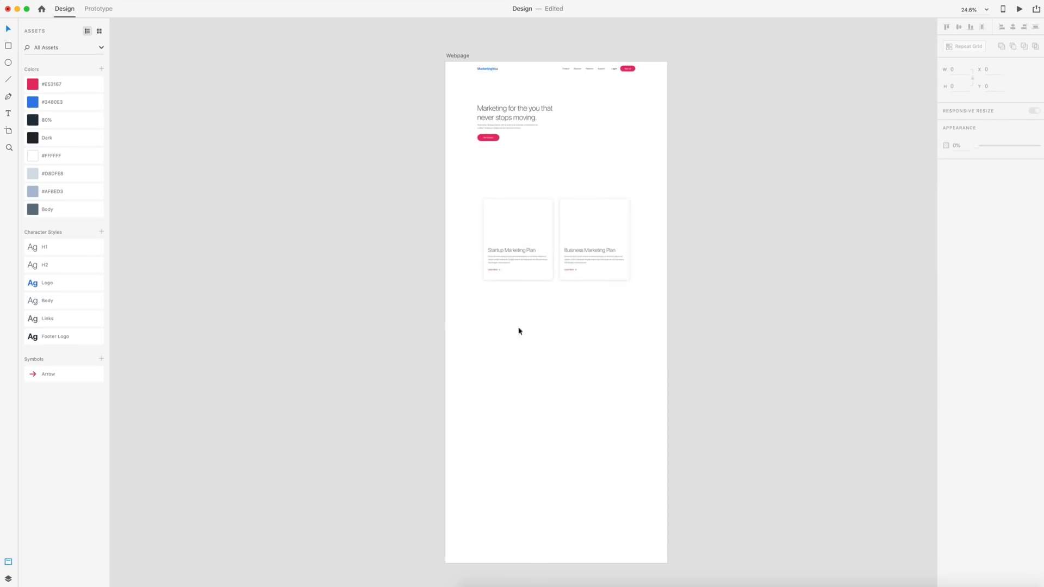
{"action": "scroll", "coordinate": [498, 322], "scroll_direction": "up", "scroll_amount": 2}
{"action": "scroll", "coordinate": [498, 323], "scroll_direction": "up", "scroll_amount": 2}
{"action": "scroll", "coordinate": [517, 296], "scroll_direction": "right", "scroll_amount": 2}
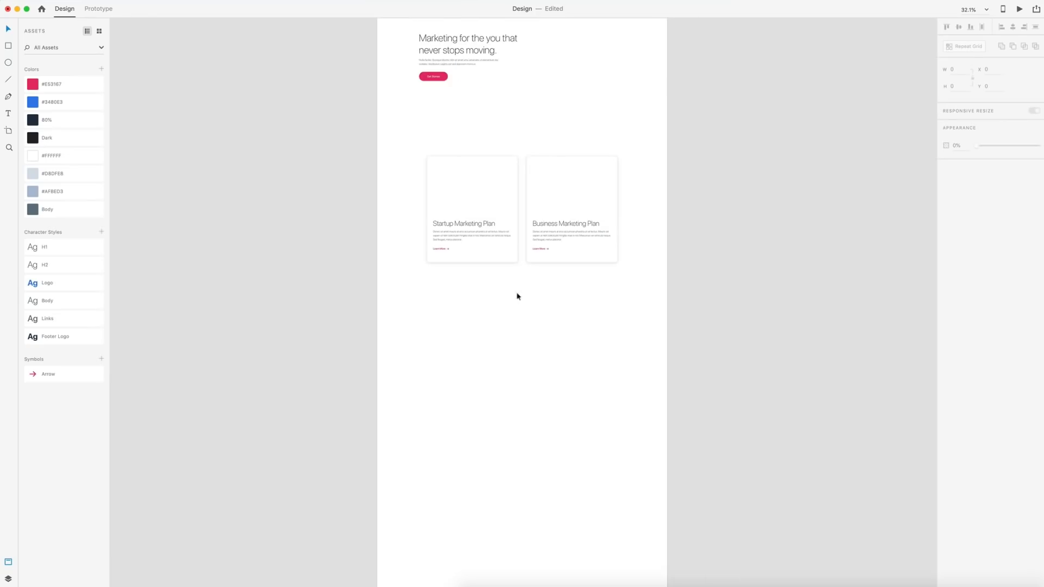
{"action": "left_click_drag", "start_coordinate": [520, 319], "coordinate": [463, 353]}
{"action": "double_click", "coordinate": [465, 235]}
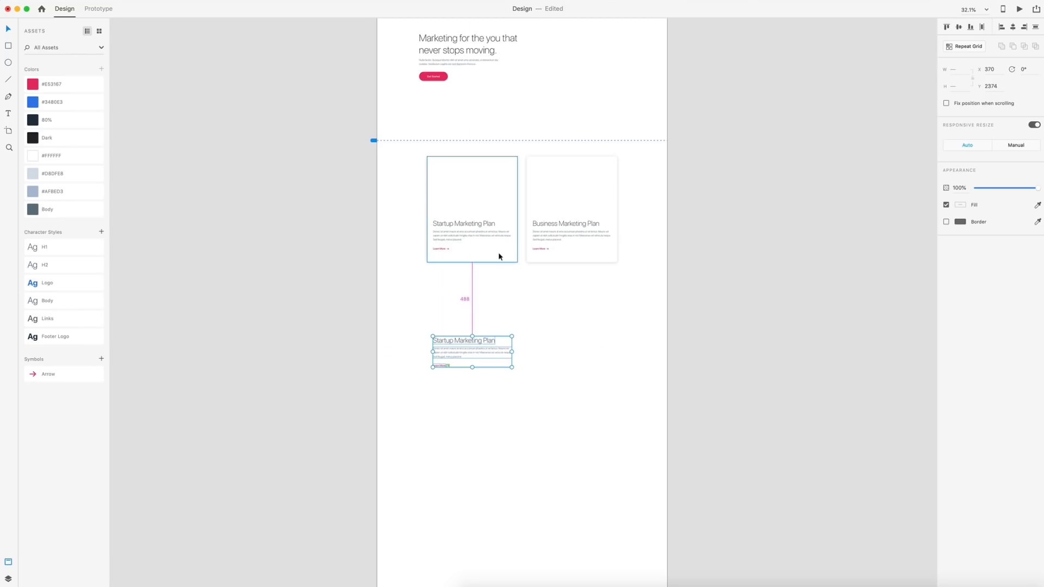
Nudge the duplicated text block down to Y 2386 and check its distance from the card above
{"action": "key", "text": "Down"}
{"action": "key", "text": "Down"}
{"action": "key", "text": "shift+Down"}
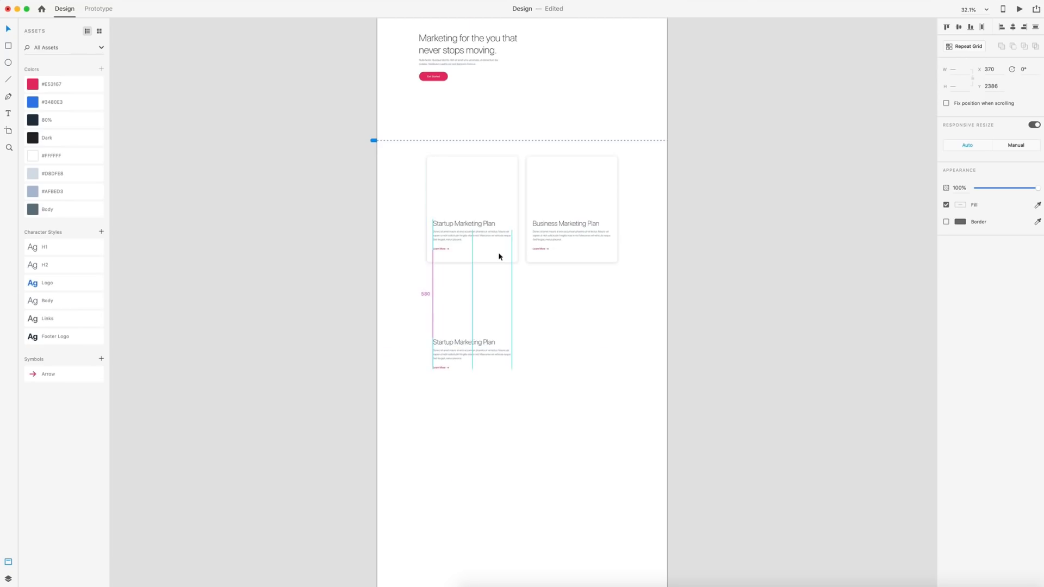
{"action": "key", "text": "alt"}
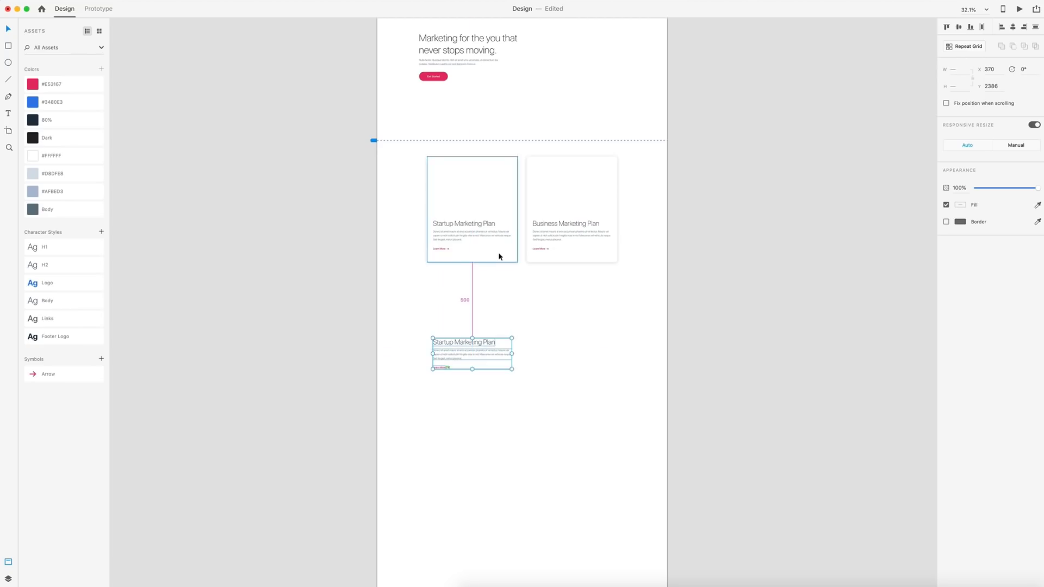
Show the artboard's 12-column layout grid and move the duplicated text block to X 416, aligned with a column edge
{"action": "left_click", "coordinate": [608, 325]}
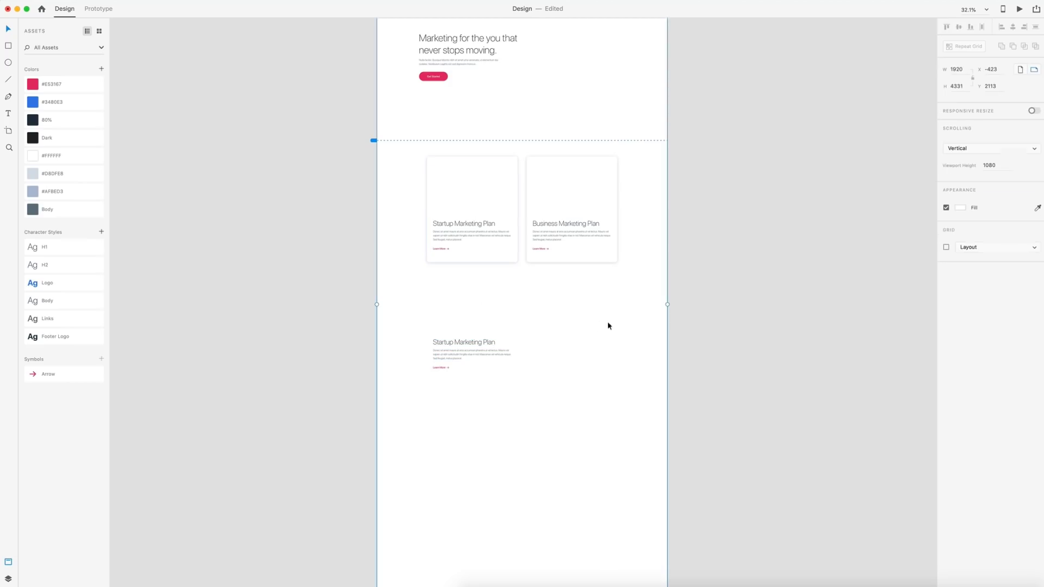
{"action": "left_click", "coordinate": [946, 247]}
{"action": "scroll", "coordinate": [419, 344], "scroll_direction": "up", "scroll_amount": 5}
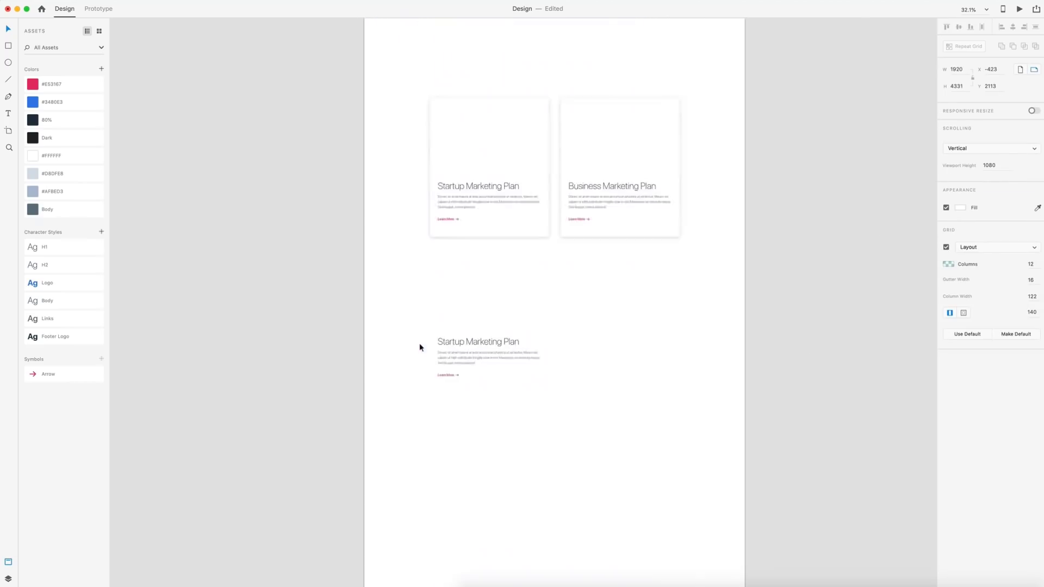
{"action": "left_click", "coordinate": [466, 368]}
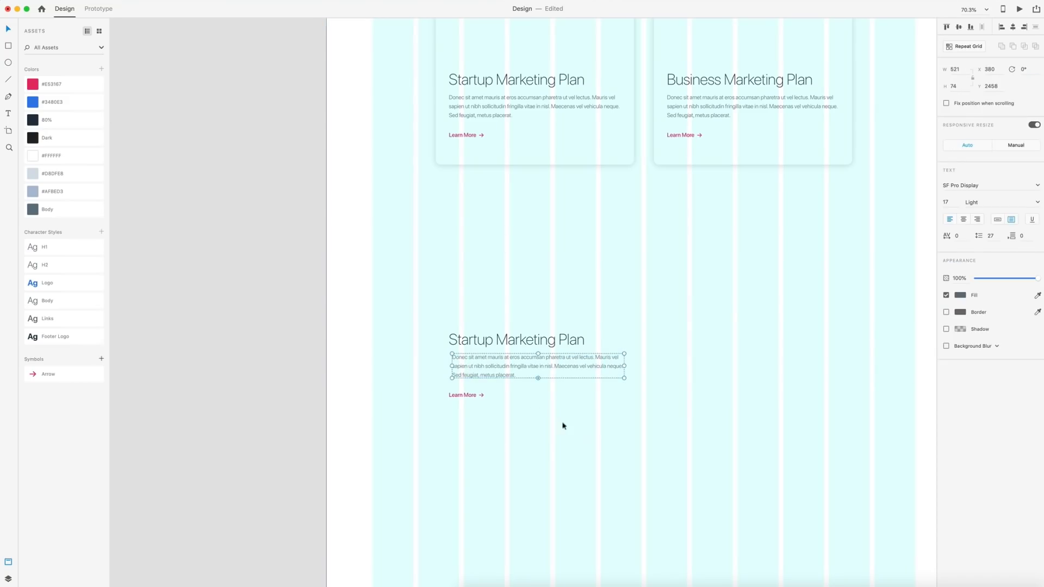
{"action": "left_click_drag", "start_coordinate": [601, 443], "coordinate": [481, 375]}
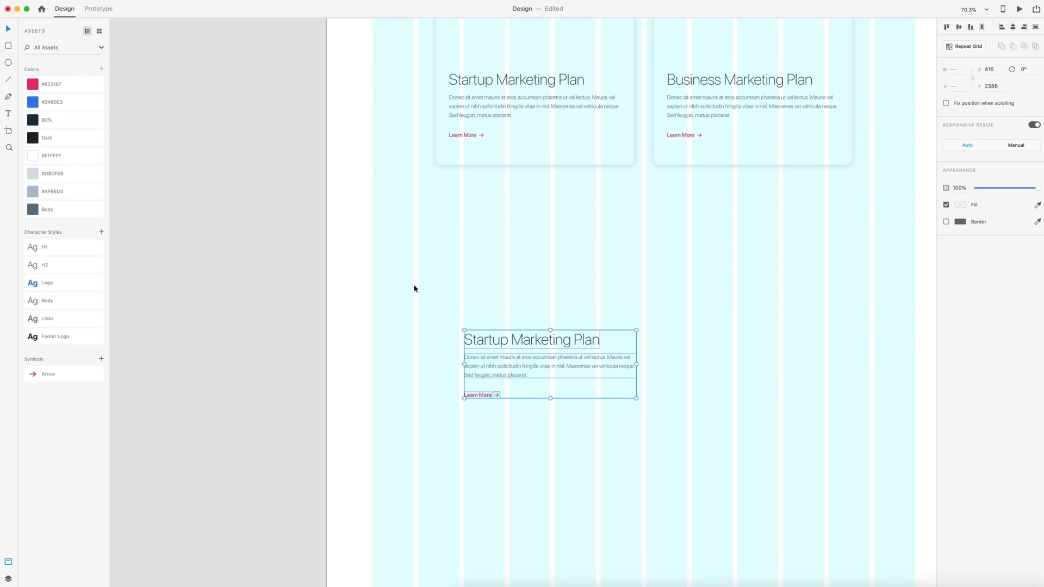
{"action": "scroll", "coordinate": [457, 259], "scroll_direction": "down", "scroll_amount": 5}
{"action": "scroll", "coordinate": [466, 261], "scroll_direction": "up", "scroll_amount": 3}
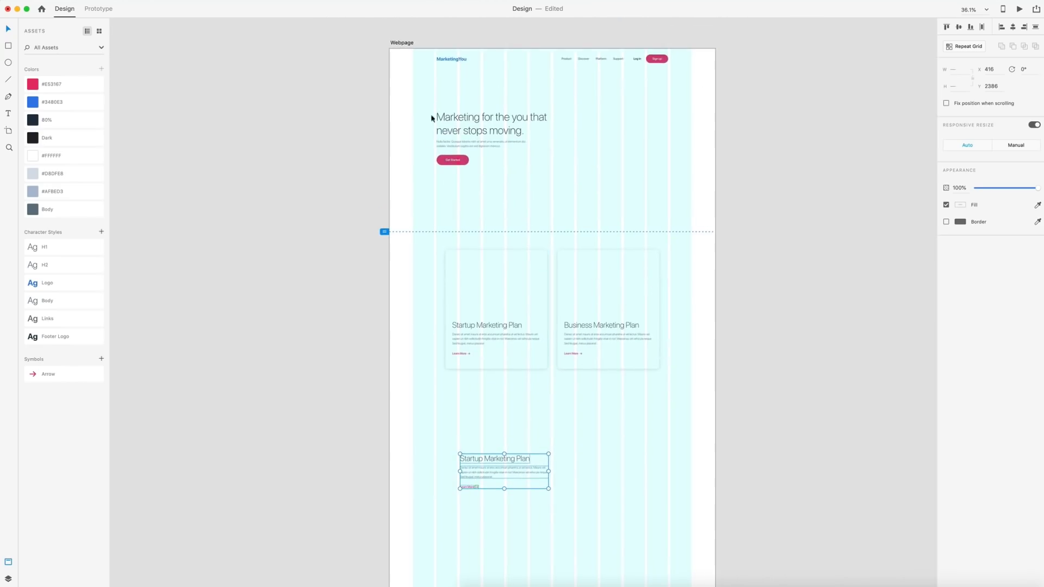
Change the duplicated block's heading to "We craft your marketing plan to fit with your niche."
{"action": "scroll", "coordinate": [471, 560], "scroll_direction": "down", "scroll_amount": 3}
{"action": "scroll", "coordinate": [486, 451], "scroll_direction": "up", "scroll_amount": 3}
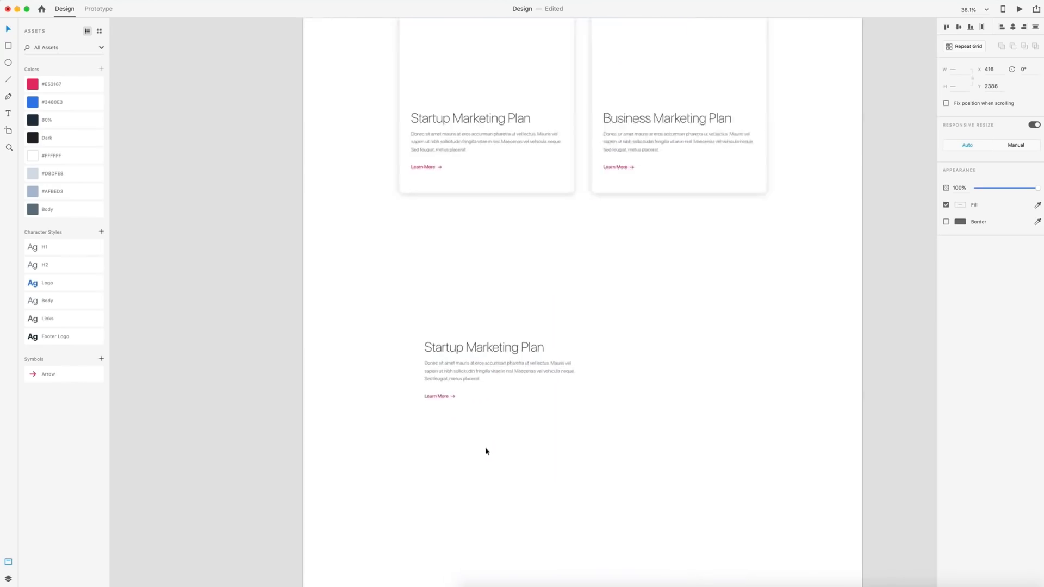
{"action": "double_click", "coordinate": [470, 340]}
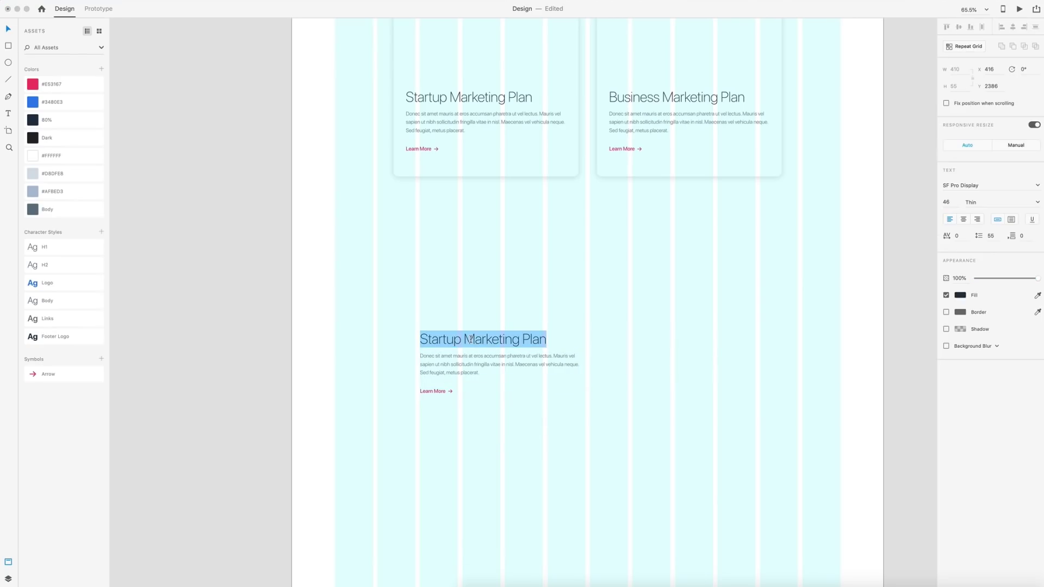
{"action": "type", "text": "We craft your marketing plan to fit with your niche."}
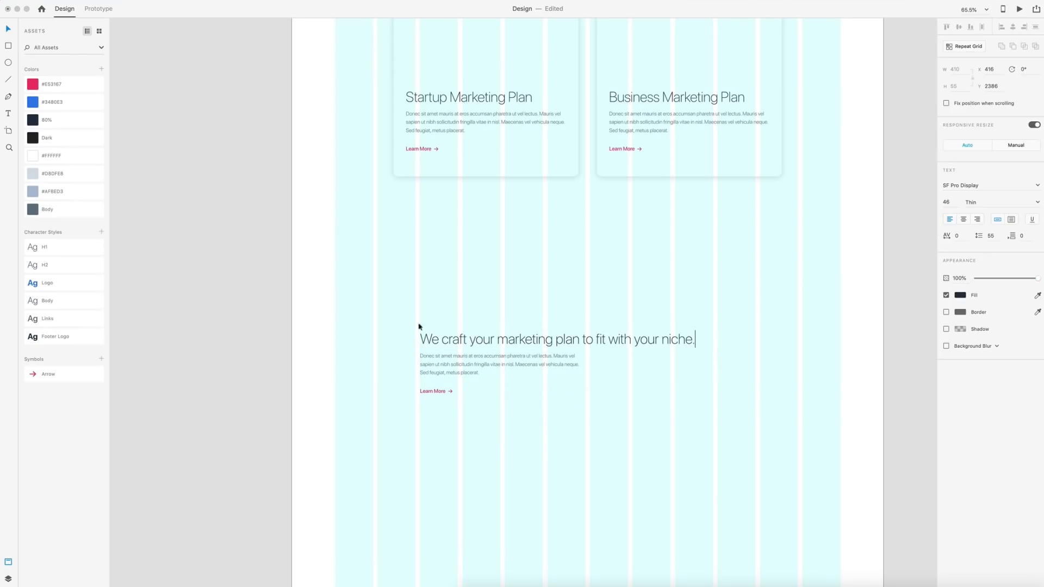
{"action": "key", "text": "Escape"}
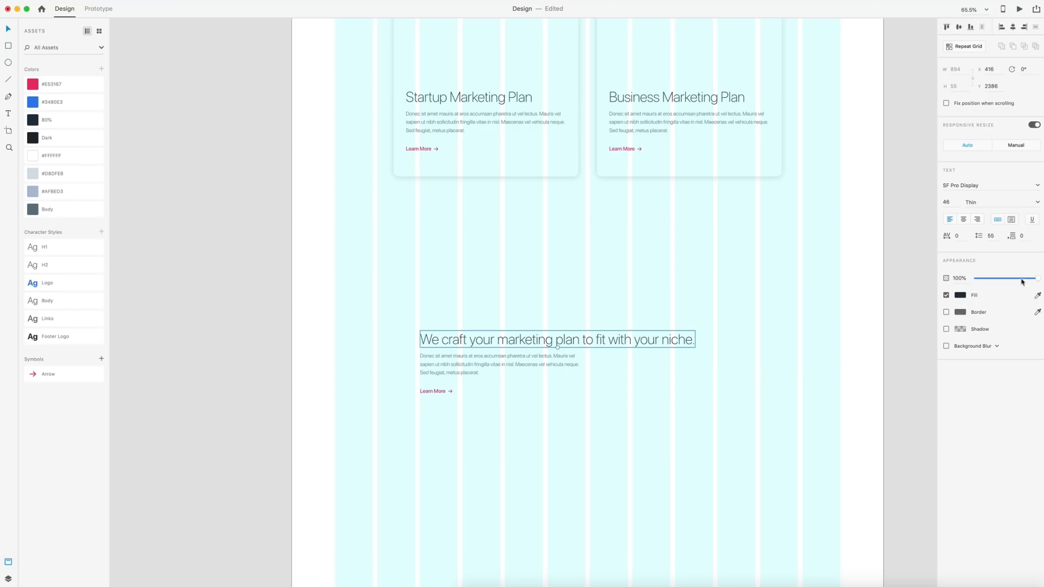
Convert the new heading to area text and resize its box to about 574 by 116 so it wraps onto two lines
{"action": "left_click", "coordinate": [1012, 220]}
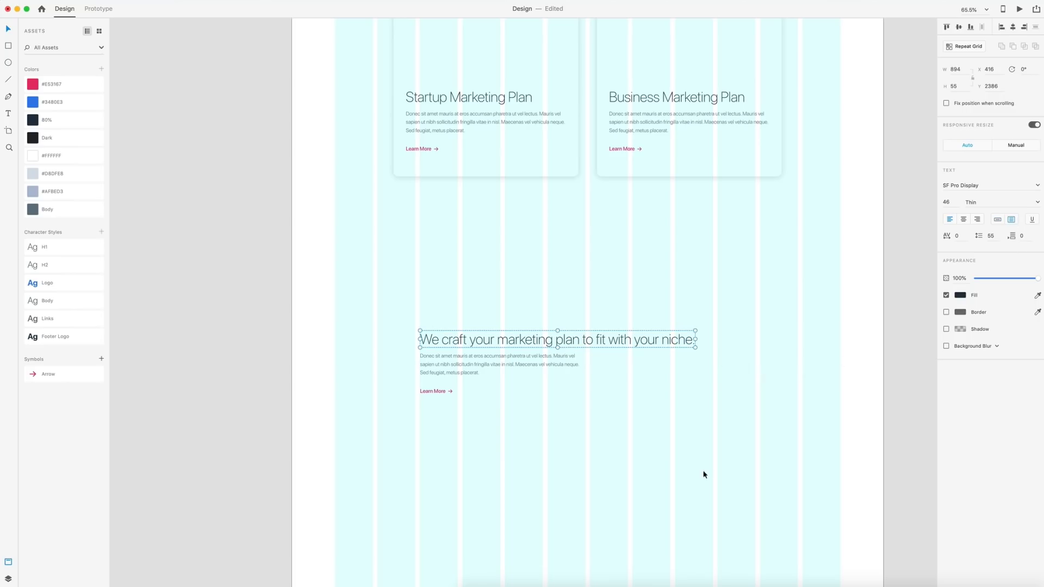
{"action": "left_click_drag", "start_coordinate": [694, 339], "coordinate": [597, 339]}
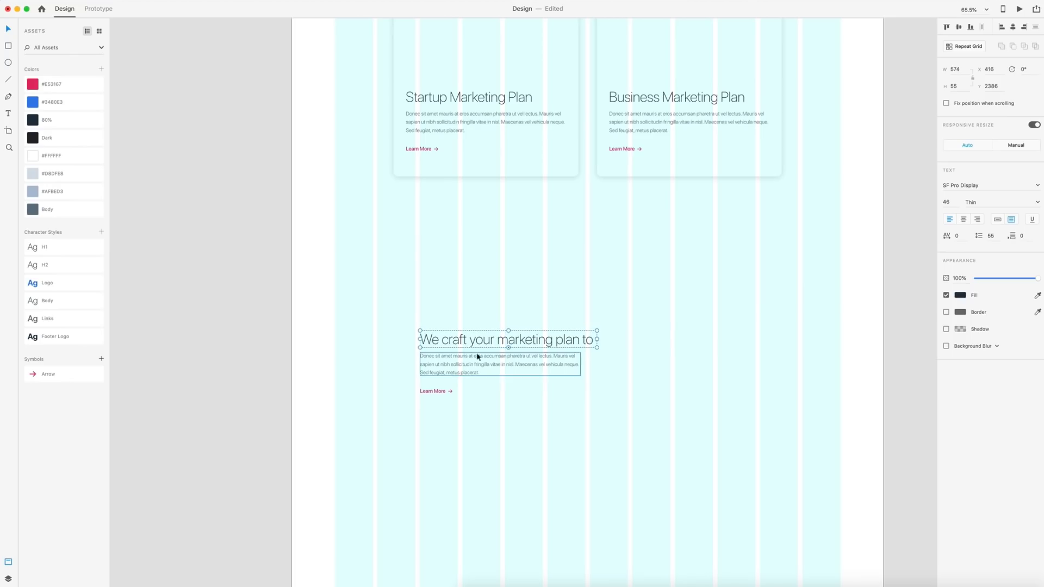
{"action": "left_click_drag", "start_coordinate": [507, 347], "coordinate": [508, 366]}
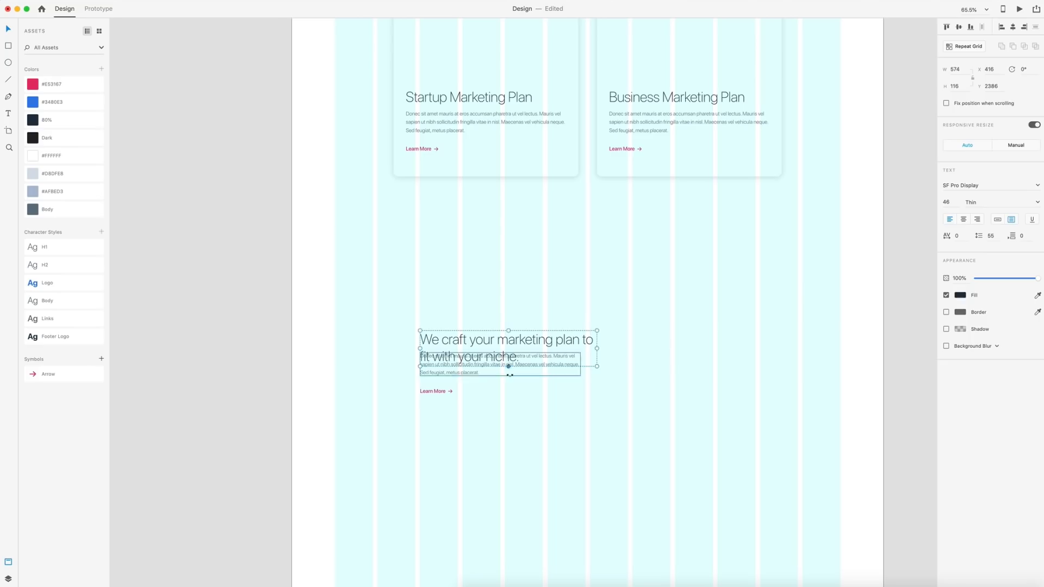
Move the paragraph and Learn More link down below the two-line heading, to Y 2519
{"action": "left_click_drag", "start_coordinate": [542, 438], "coordinate": [430, 394]}
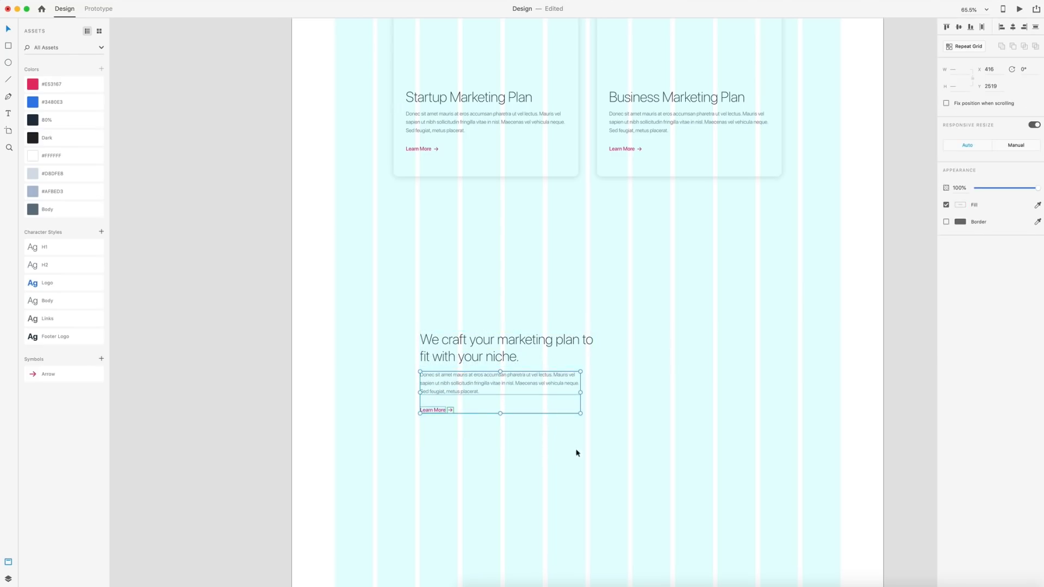
{"action": "left_click", "coordinate": [718, 427]}
{"action": "left_click_drag", "start_coordinate": [718, 426], "coordinate": [672, 356]}
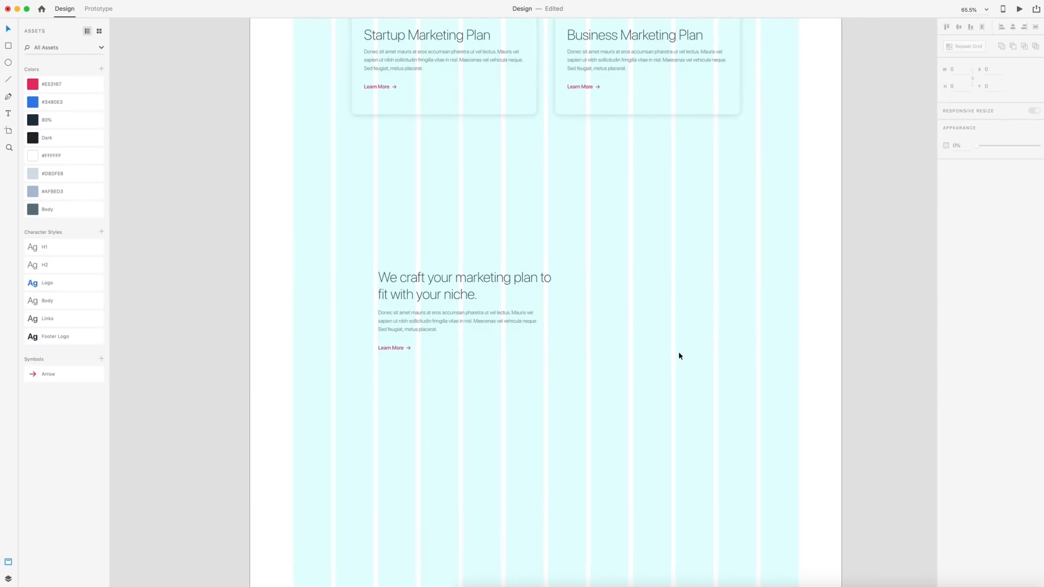
Delete the Learn More text and arrow beneath the new section's paragraph
{"action": "left_click_drag", "start_coordinate": [512, 412], "coordinate": [357, 341]}
{"action": "key", "text": "Delete"}
{"action": "scroll", "coordinate": [571, 393], "scroll_direction": "down", "scroll_amount": 3}
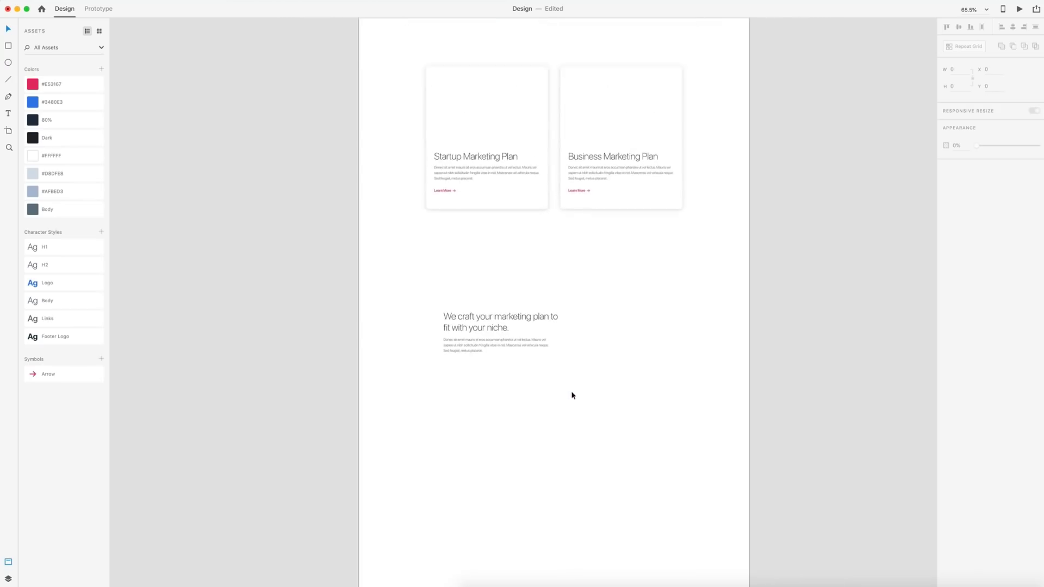
Copy the hero section's Get Started button and place the copy beneath the new section's paragraph at X 416, Y 2633
{"action": "scroll", "coordinate": [582, 387], "scroll_direction": "up", "scroll_amount": 5}
{"action": "left_click_drag", "start_coordinate": [486, 224], "coordinate": [392, 198]}
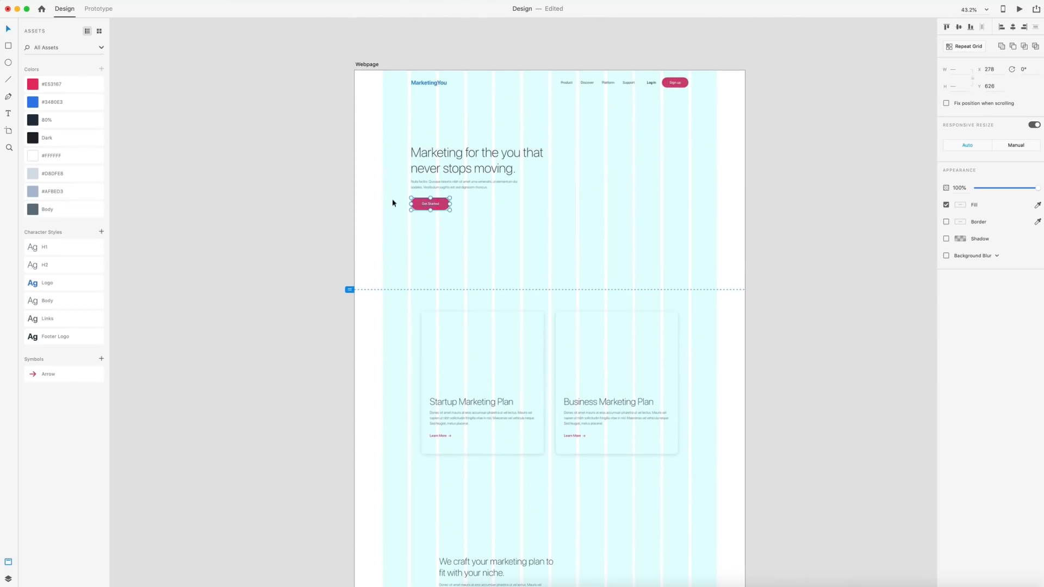
{"action": "scroll", "coordinate": [501, 397], "scroll_direction": "down", "scroll_amount": 5}
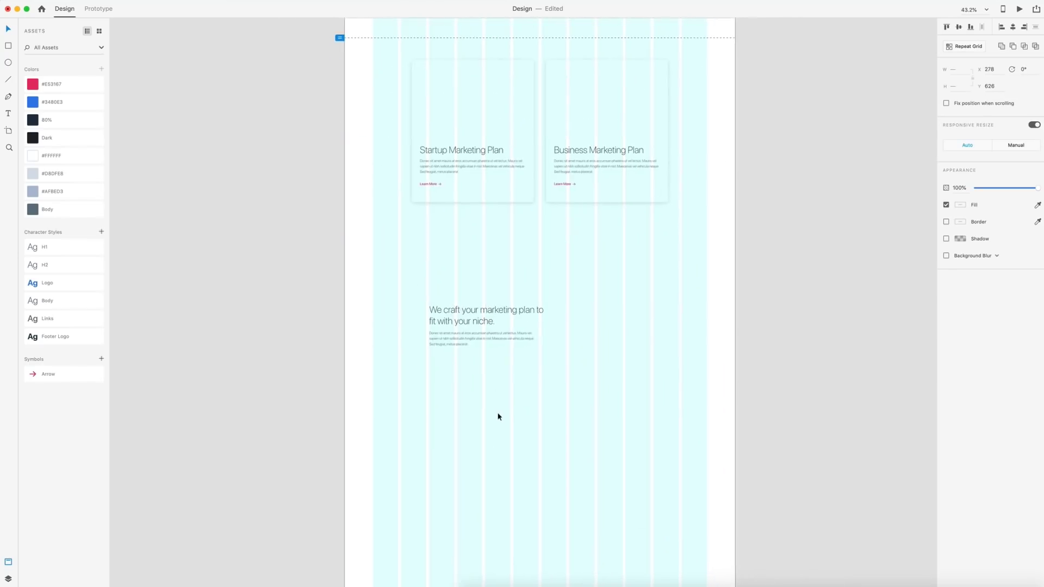
{"action": "key", "text": "super+x"}
{"action": "key", "text": "super+v"}
{"action": "scroll", "coordinate": [446, 393], "scroll_direction": "up", "scroll_amount": 5}
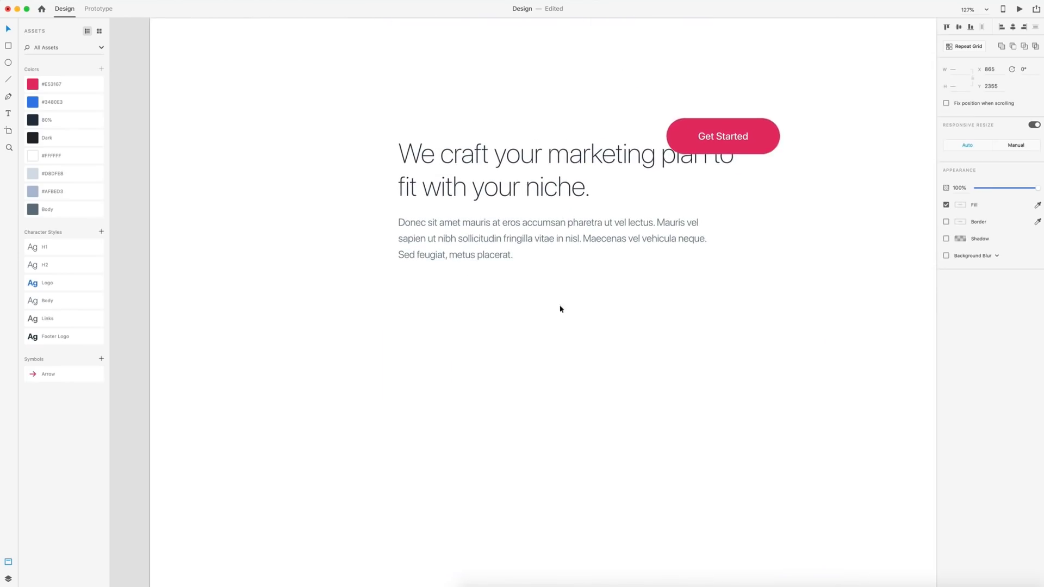
{"action": "key", "text": "super+shift+apostrophe"}
{"action": "left_click_drag", "start_coordinate": [753, 123], "coordinate": [488, 294]}
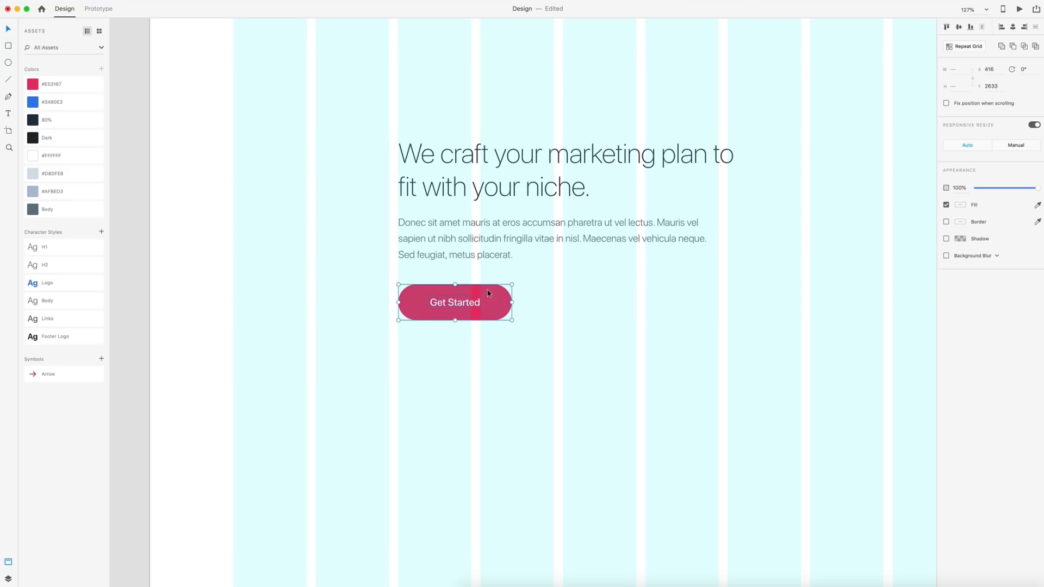
Change the copied button's label to "Learn More"
{"action": "left_click", "coordinate": [623, 346]}
{"action": "double_click", "coordinate": [468, 305]}
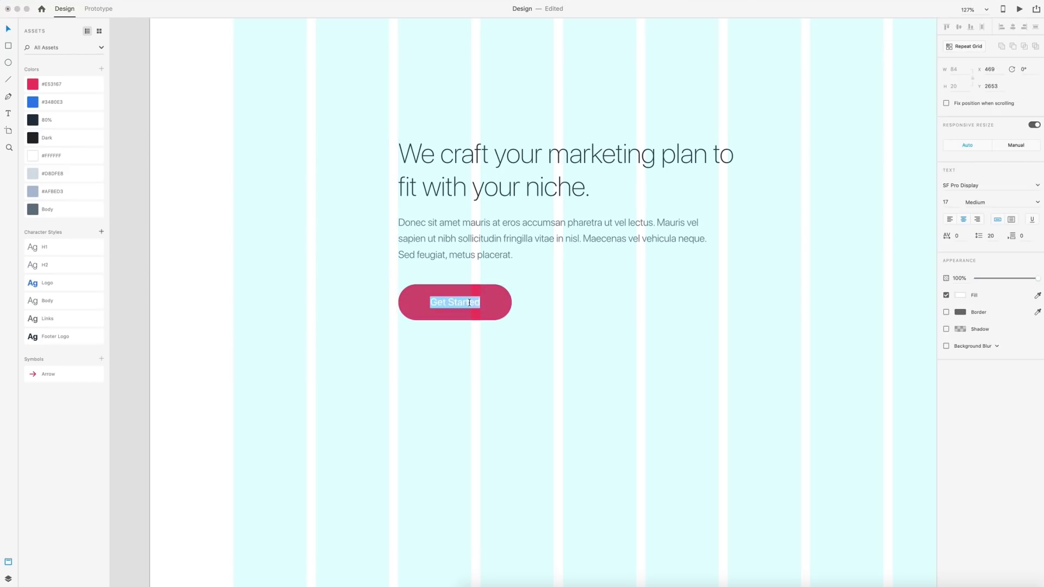
{"action": "type", "text": "Le"}
{"action": "type", "text": "arn More"}
{"action": "key", "text": "Escape"}
Review the page layout from the header down to the empty space below the tailored-plan section
{"action": "scroll", "coordinate": [723, 304], "scroll_direction": "down", "scroll_amount": 6}
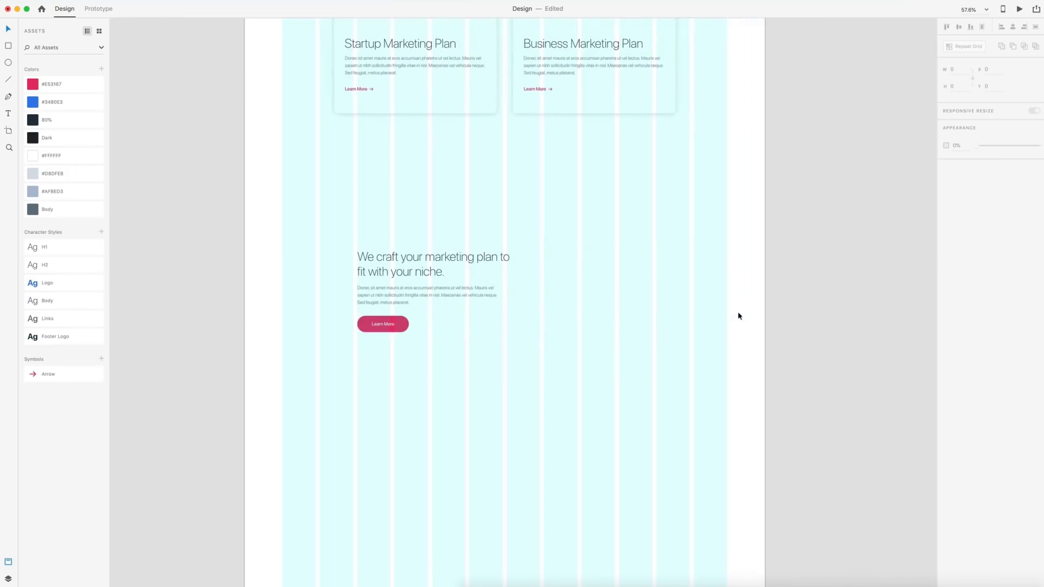
{"action": "scroll", "coordinate": [739, 316], "scroll_direction": "down", "scroll_amount": 5}
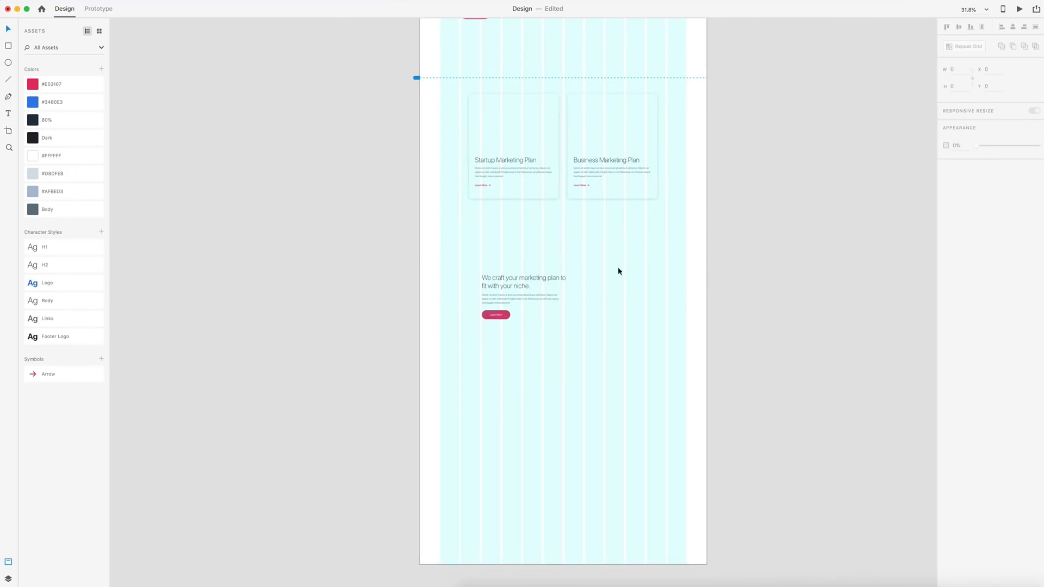
{"action": "scroll", "coordinate": [621, 267], "scroll_direction": "up", "scroll_amount": 2}
{"action": "scroll", "coordinate": [596, 303], "scroll_direction": "down", "scroll_amount": 3}
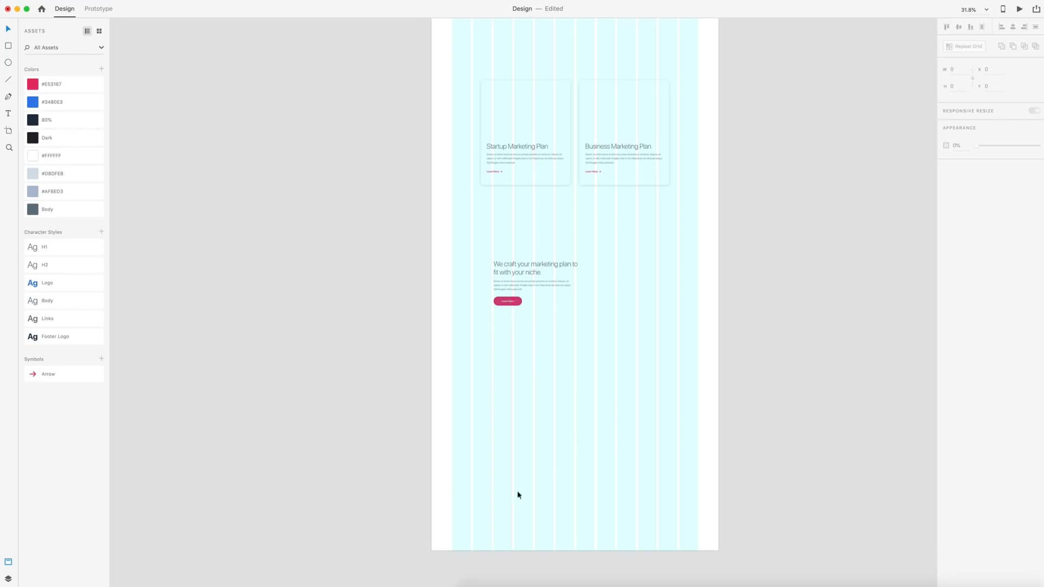
{"action": "scroll", "coordinate": [587, 433], "scroll_direction": "up", "scroll_amount": 2}
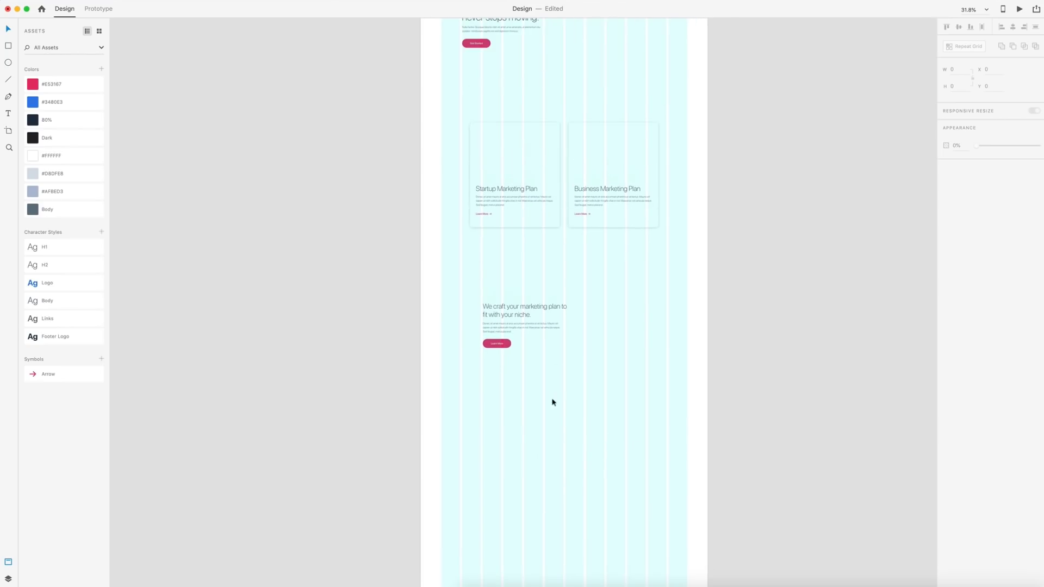
{"action": "scroll", "coordinate": [636, 394], "scroll_direction": "down", "scroll_amount": 3}
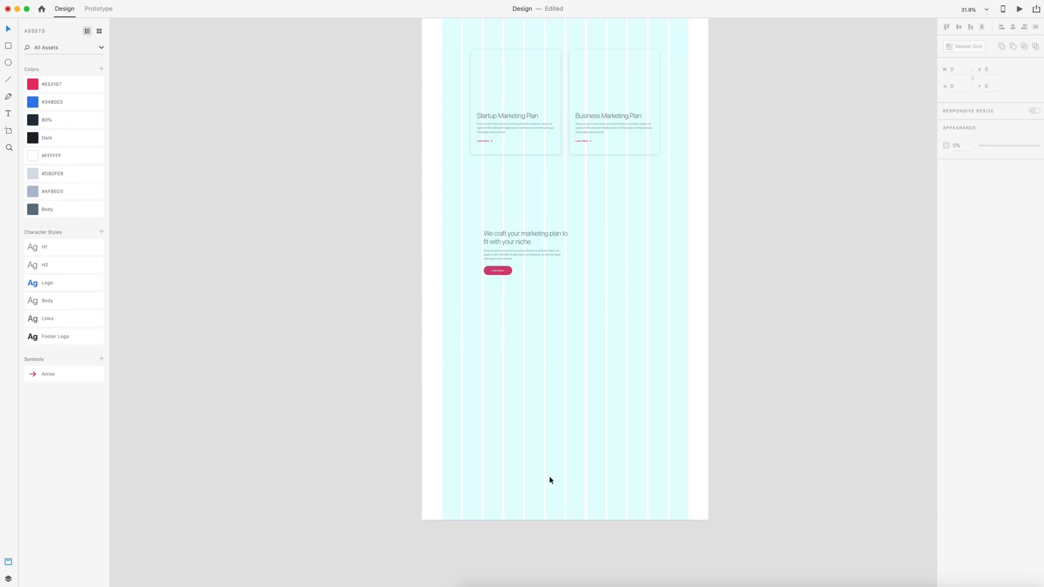
{"action": "scroll", "coordinate": [550, 412], "scroll_direction": "up", "scroll_amount": 1}
{"action": "scroll", "coordinate": [550, 409], "scroll_direction": "up", "scroll_amount": 5}
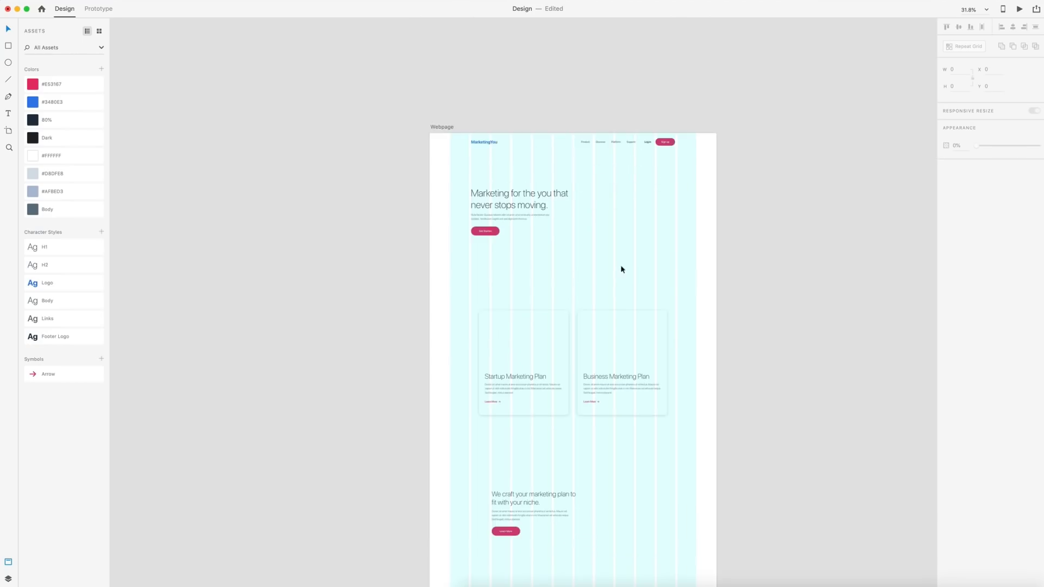
{"action": "scroll", "coordinate": [563, 289], "scroll_direction": "down", "scroll_amount": 5}
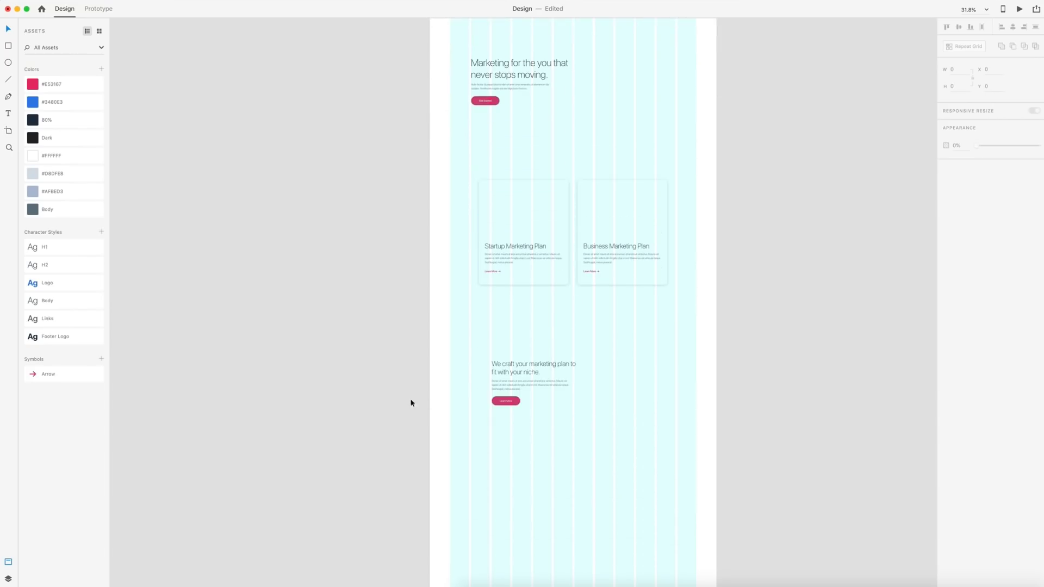
{"action": "scroll", "coordinate": [670, 415], "scroll_direction": "down", "scroll_amount": 4}
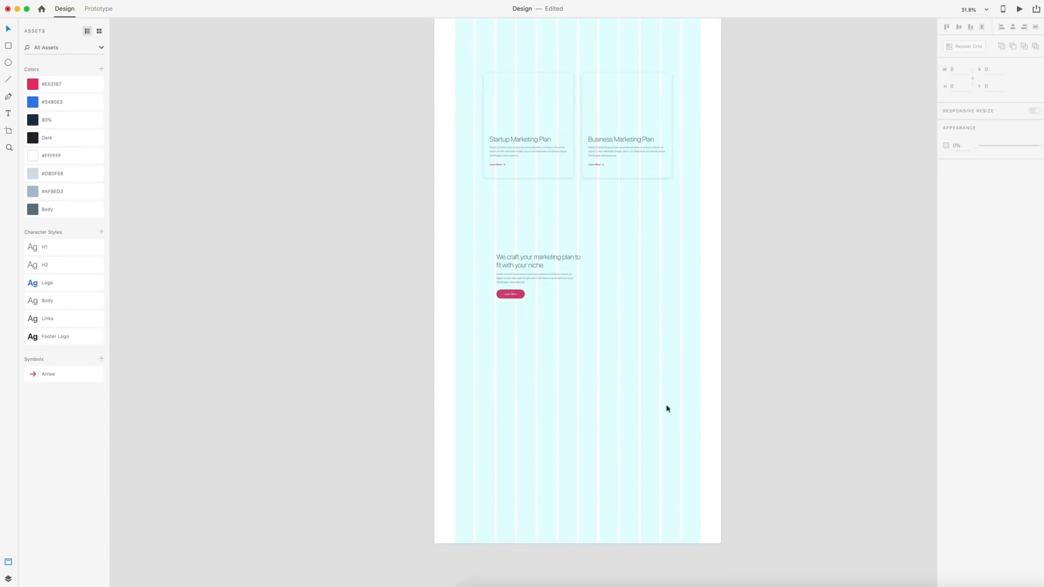
{"action": "scroll", "coordinate": [629, 447], "scroll_direction": "up", "scroll_amount": 10}
{"action": "scroll", "coordinate": [629, 448], "scroll_direction": "right", "scroll_amount": 2}
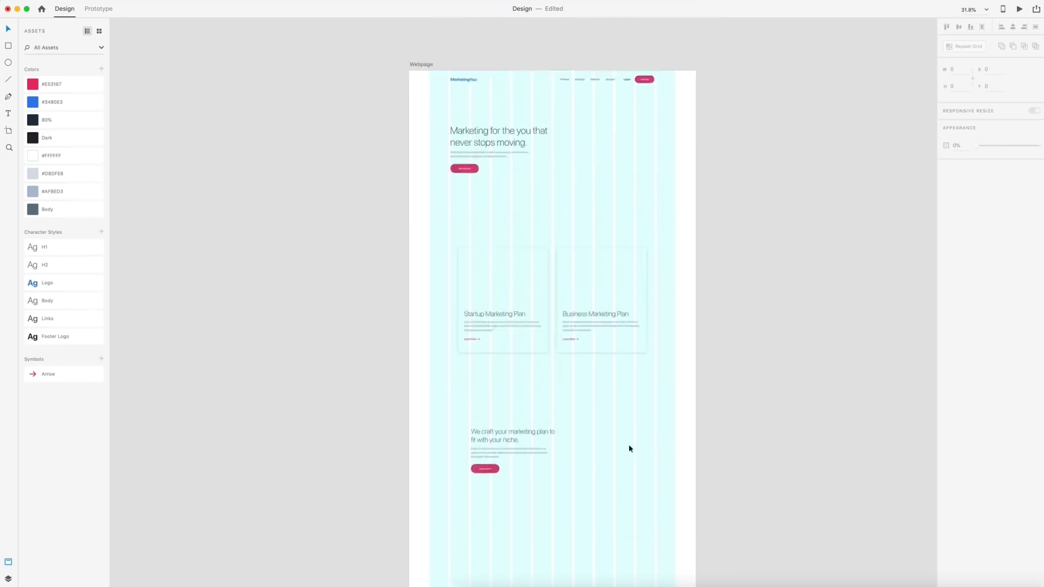
{"action": "scroll", "coordinate": [572, 273], "scroll_direction": "up", "scroll_amount": 5}
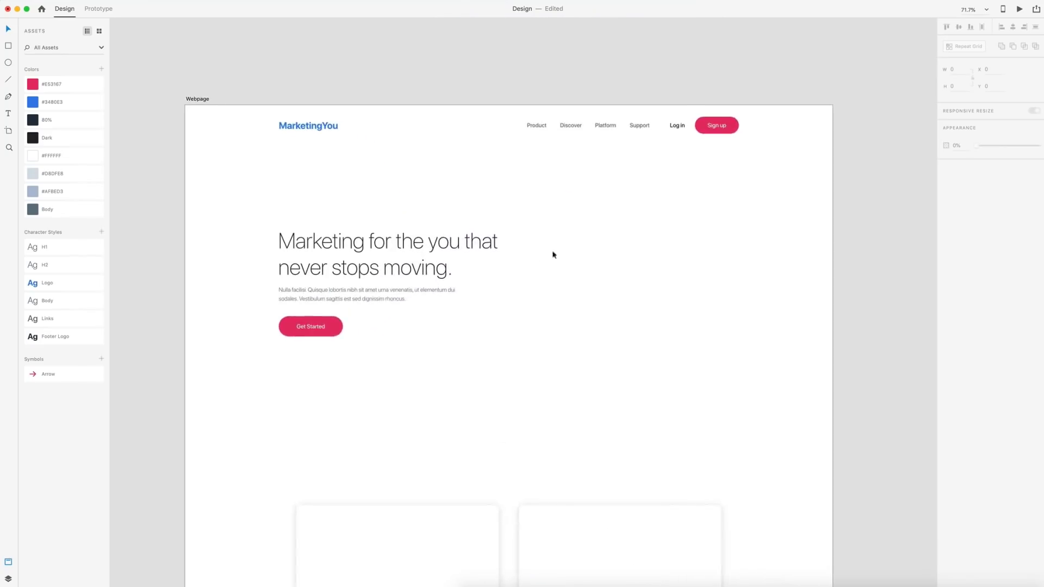
{"action": "scroll", "coordinate": [733, 249], "scroll_direction": "down", "scroll_amount": 2}
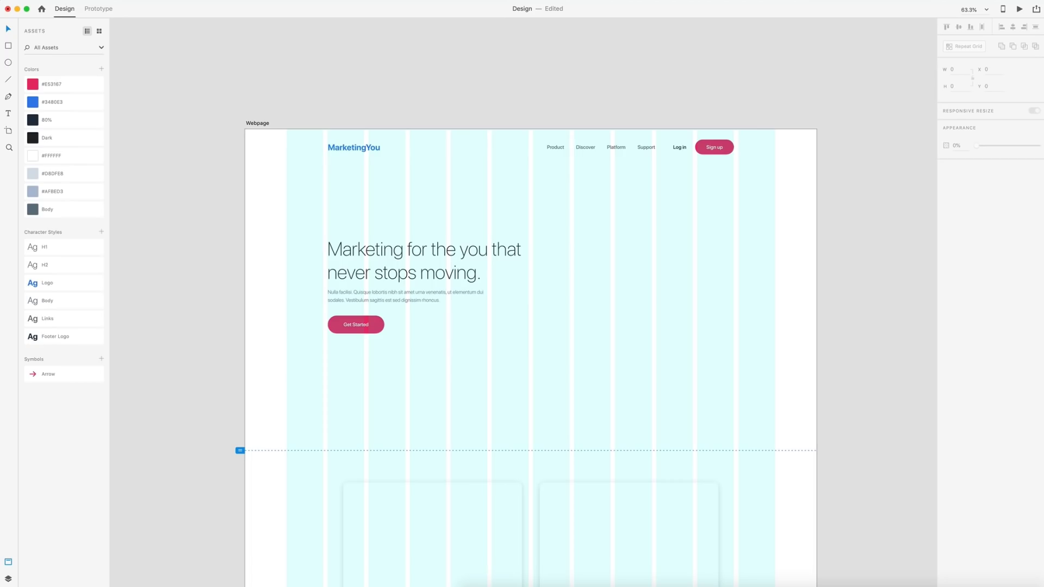
{"action": "scroll", "coordinate": [600, 152], "scroll_direction": "down", "scroll_amount": 3}
{"action": "scroll", "coordinate": [601, 151], "scroll_direction": "right", "scroll_amount": 2}
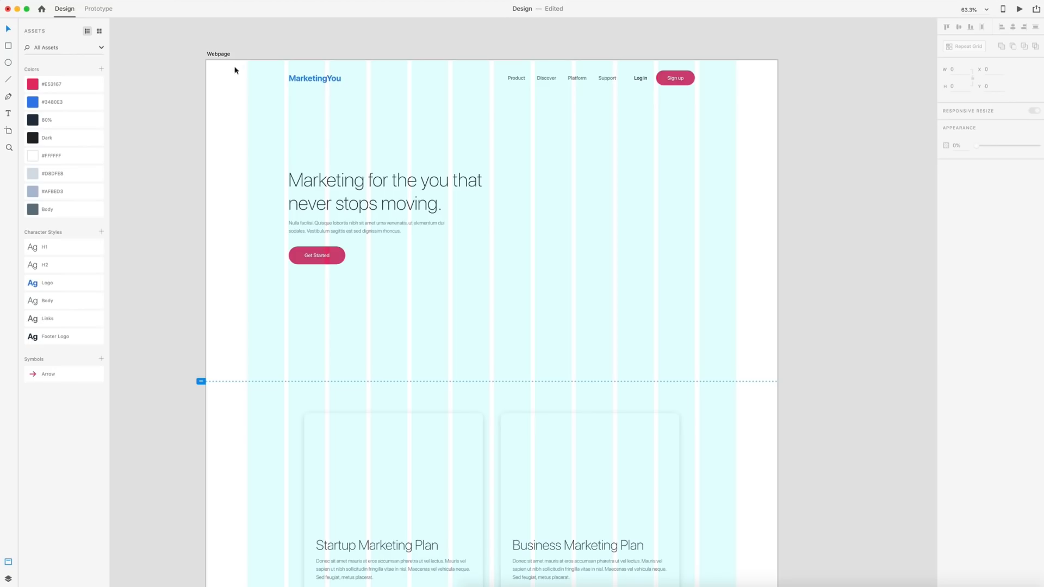
Draw a closed, curved blob with the Pen tool over the artboard's upper-left corner, overlapping its edges
{"action": "left_click", "coordinate": [8, 98]}
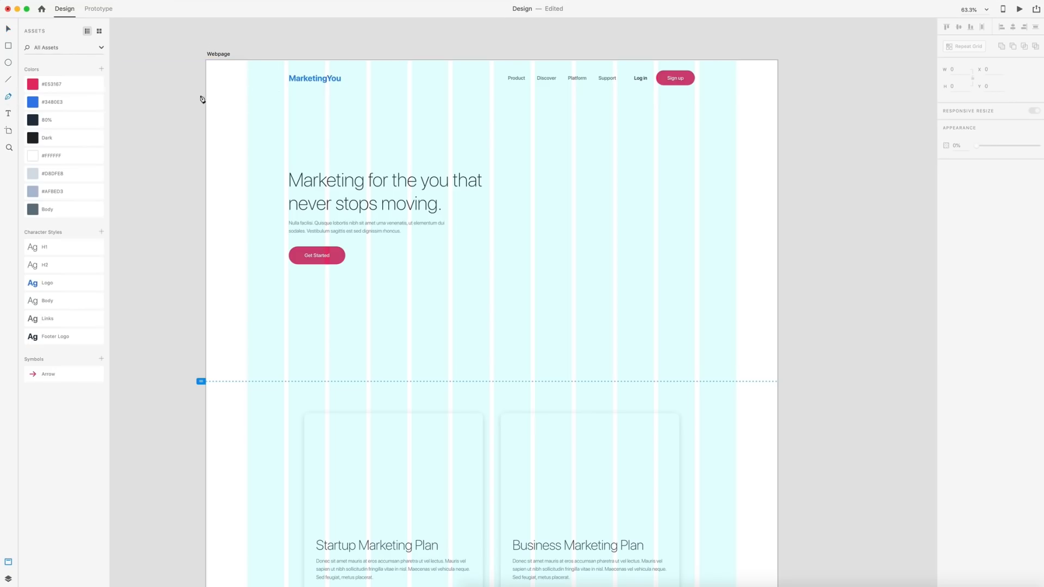
{"action": "left_click", "coordinate": [274, 52]}
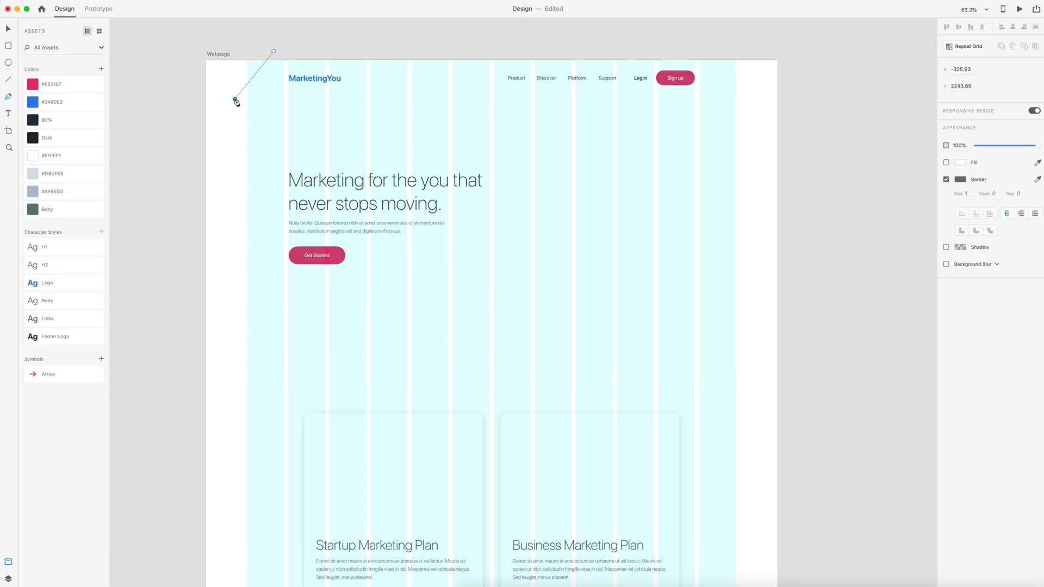
{"action": "left_click_drag", "start_coordinate": [235, 99], "coordinate": [191, 81]}
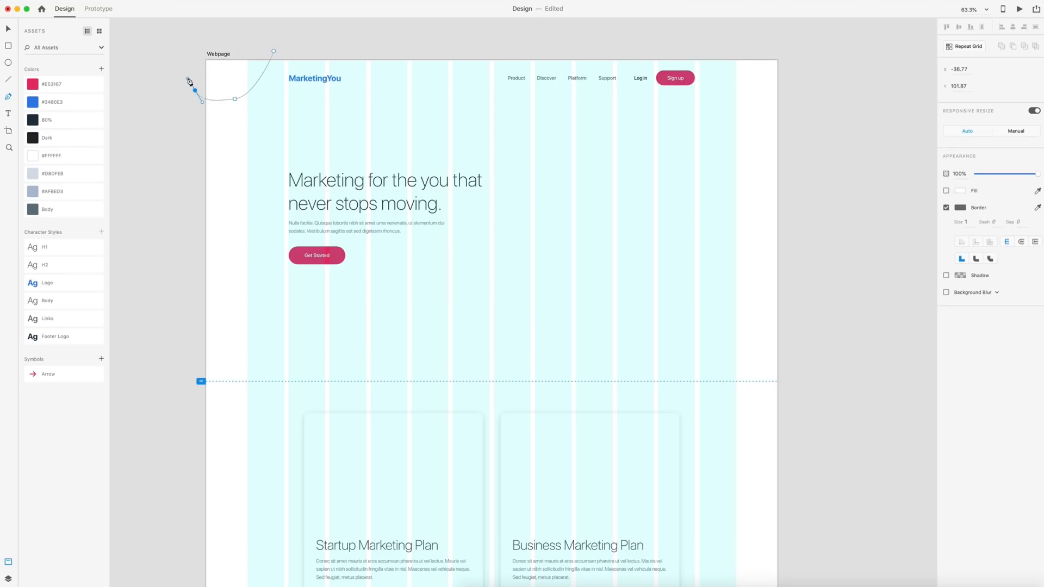
{"action": "left_click", "coordinate": [217, 26]}
{"action": "left_click", "coordinate": [273, 52]}
Give the corner blob a #3480E3 fill and remove its border
{"action": "left_click", "coordinate": [40, 106]}
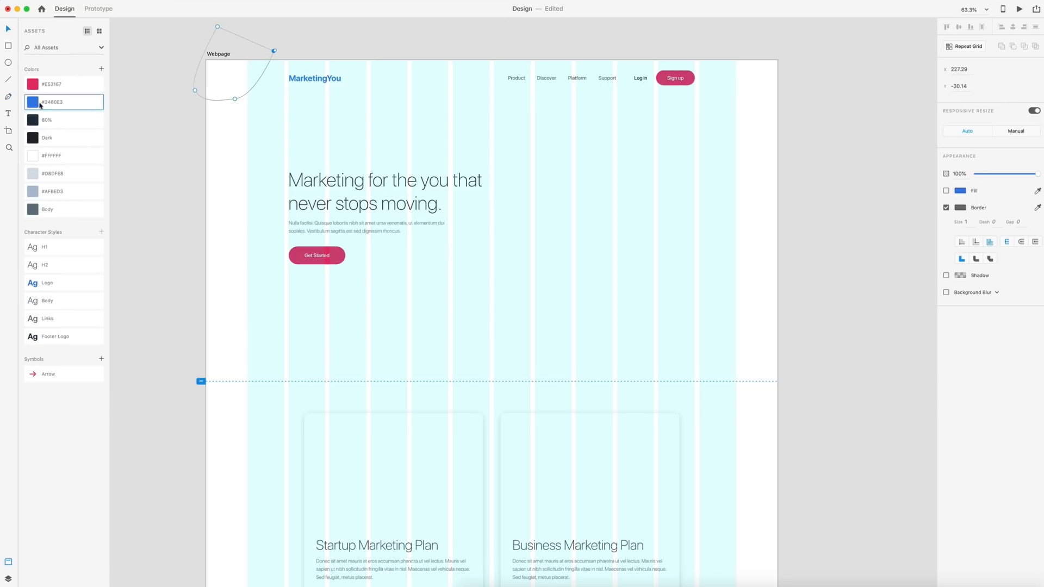
{"action": "left_click", "coordinate": [946, 191]}
{"action": "left_click", "coordinate": [946, 208]}
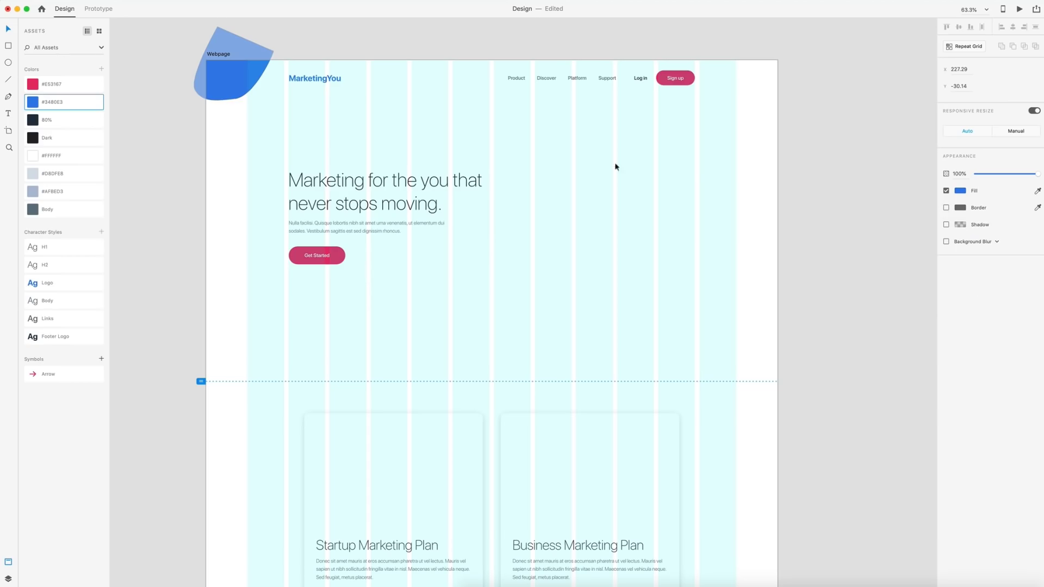
Smooth the blob's lower curve and move its left anchor point up to X -51.26, Y 40.32
{"action": "scroll", "coordinate": [250, 80], "scroll_direction": "up", "scroll_amount": 5}
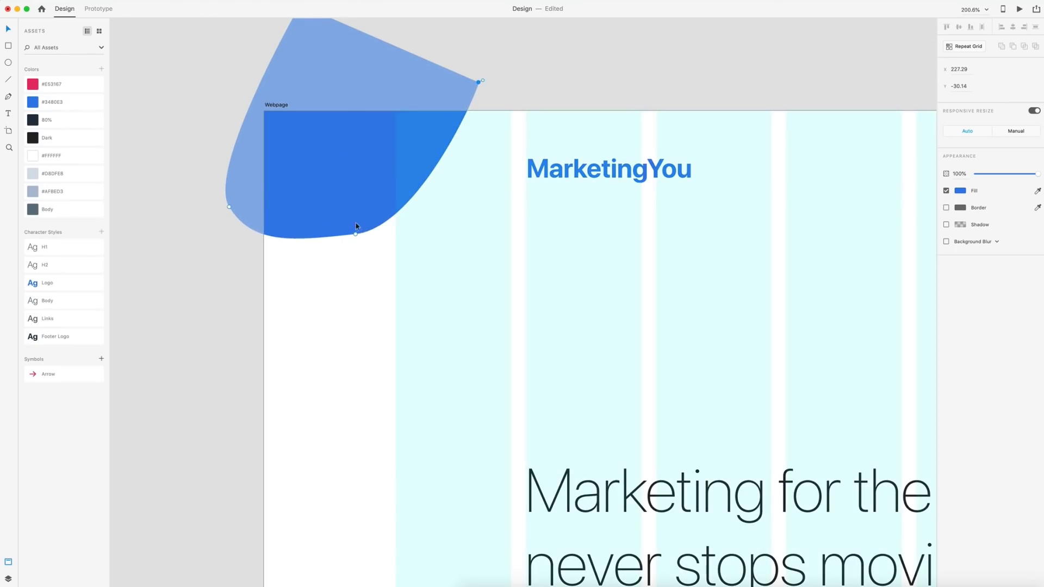
{"action": "left_click", "coordinate": [357, 231]}
{"action": "left_click_drag", "start_coordinate": [422, 228], "coordinate": [400, 227]}
{"action": "left_click_drag", "start_coordinate": [227, 204], "coordinate": [214, 148]}
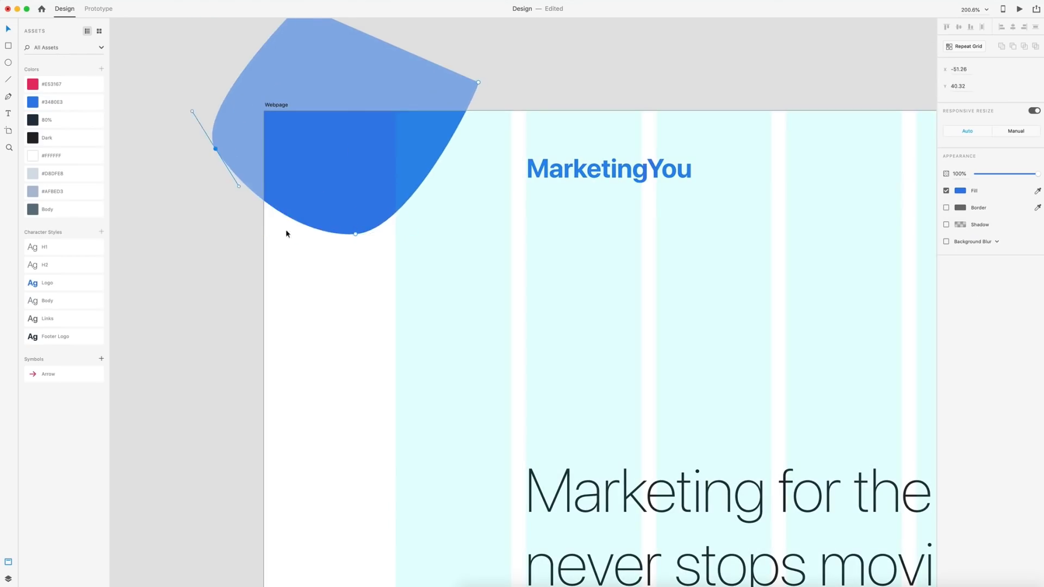
{"action": "left_click", "coordinate": [571, 250]}
{"action": "scroll", "coordinate": [571, 250], "scroll_direction": "down", "scroll_amount": 2}
{"action": "scroll", "coordinate": [571, 251], "scroll_direction": "down", "scroll_amount": 5}
{"action": "scroll", "coordinate": [580, 273], "scroll_direction": "up", "scroll_amount": 1}
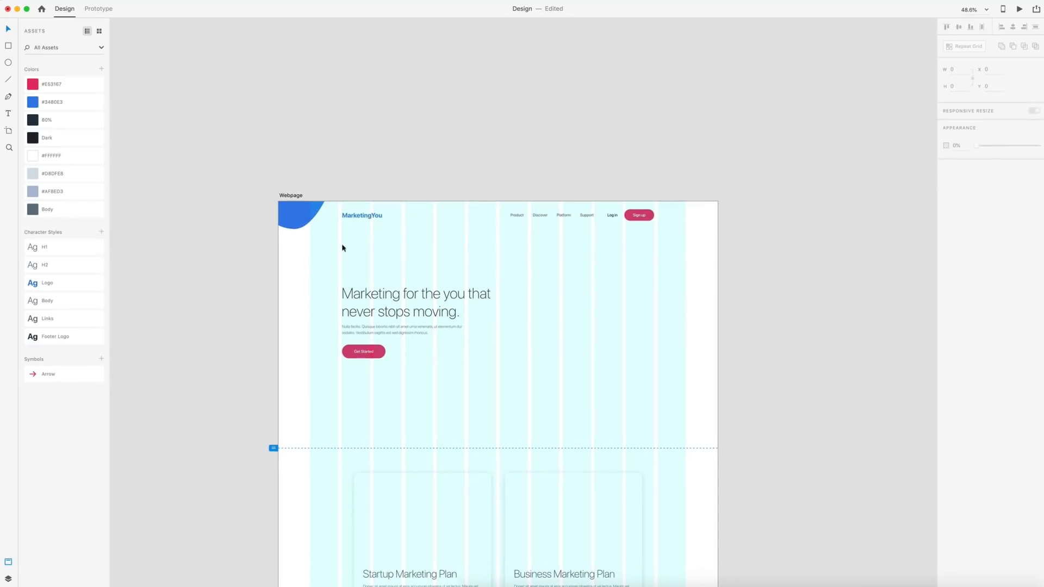
Reopen the corner blob's path for editing and nudge its left anchor point slightly downward
{"action": "left_click", "coordinate": [293, 212]}
{"action": "double_click", "coordinate": [289, 213]}
{"action": "scroll", "coordinate": [280, 217], "scroll_direction": "up", "scroll_amount": 3}
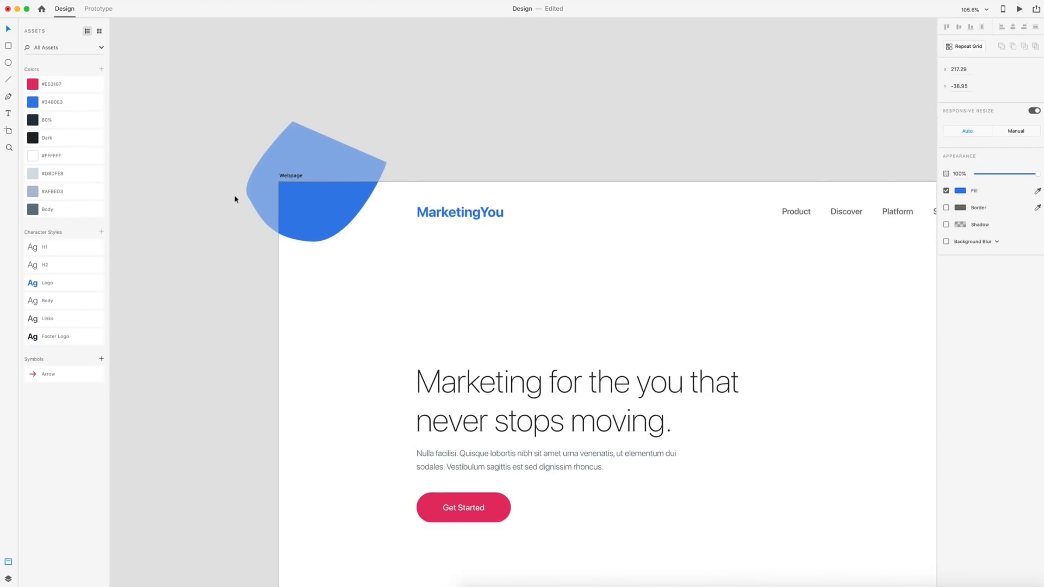
{"action": "mouse_move", "coordinate": [247, 200]}
{"action": "left_mouse_down"}
{"action": "mouse_move", "coordinate": [248, 180]}
{"action": "mouse_move", "coordinate": [249, 215]}
{"action": "left_mouse_up"}
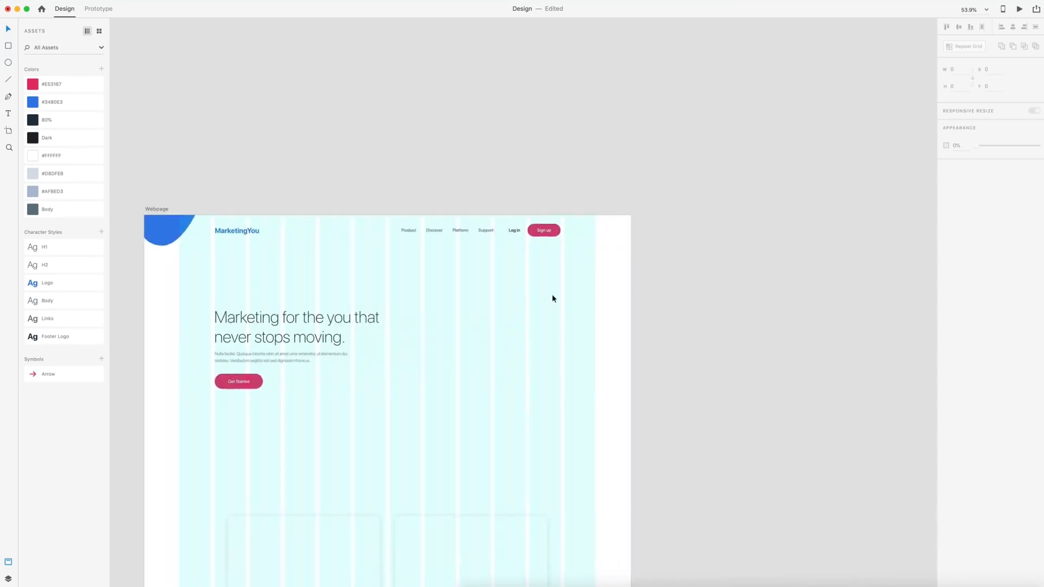
Draw an ellipse about 92 by 114 beside the hero heading and paragraph
{"action": "scroll", "coordinate": [553, 295], "scroll_direction": "down", "scroll_amount": 3}
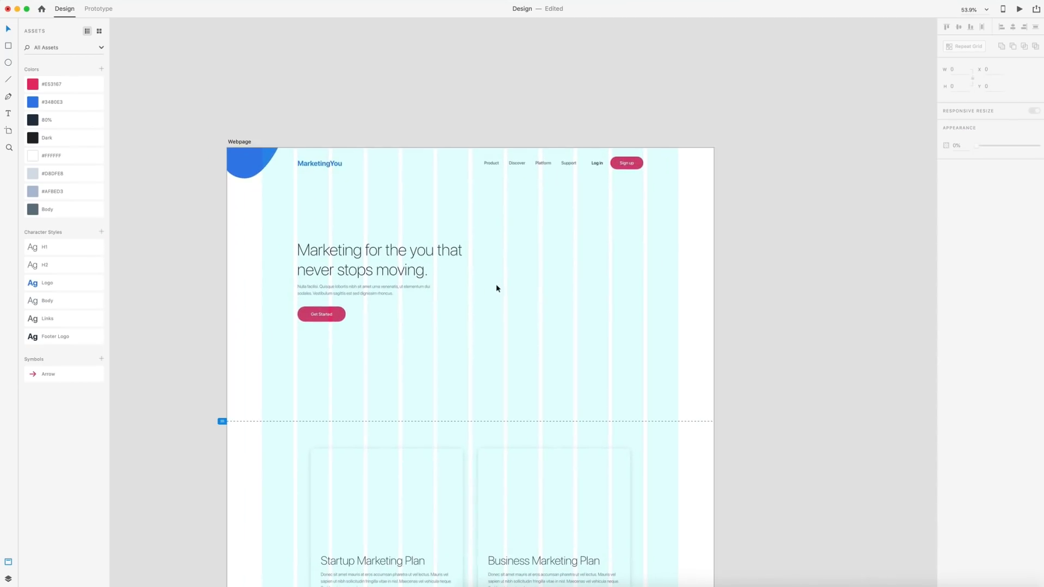
{"action": "scroll", "coordinate": [500, 285], "scroll_direction": "up", "scroll_amount": 2}
{"action": "scroll", "coordinate": [502, 299], "scroll_direction": "down", "scroll_amount": 1}
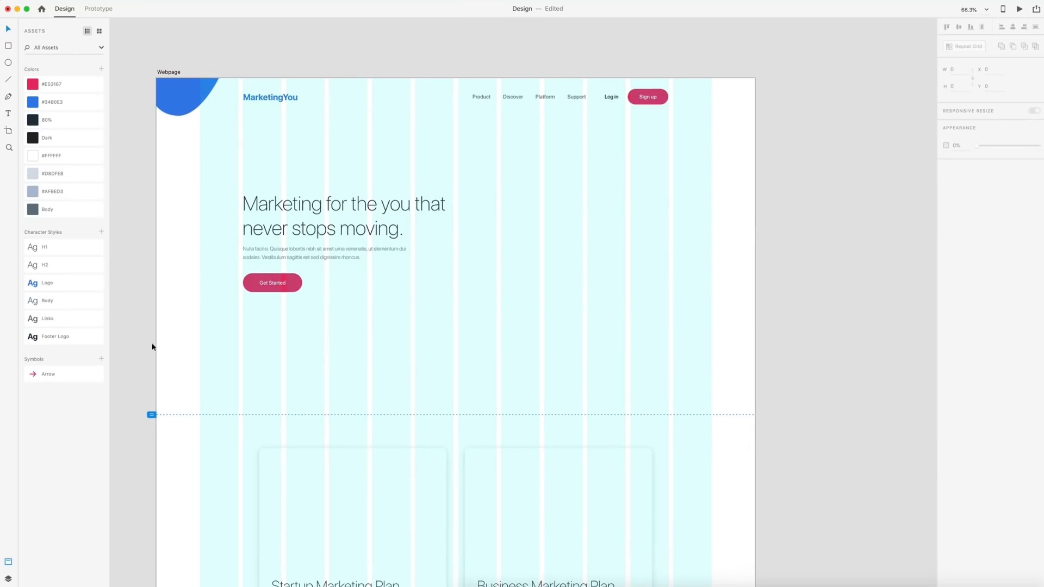
{"action": "scroll", "coordinate": [163, 353], "scroll_direction": "left", "scroll_amount": 2}
{"action": "scroll", "coordinate": [163, 353], "scroll_direction": "down", "scroll_amount": 1}
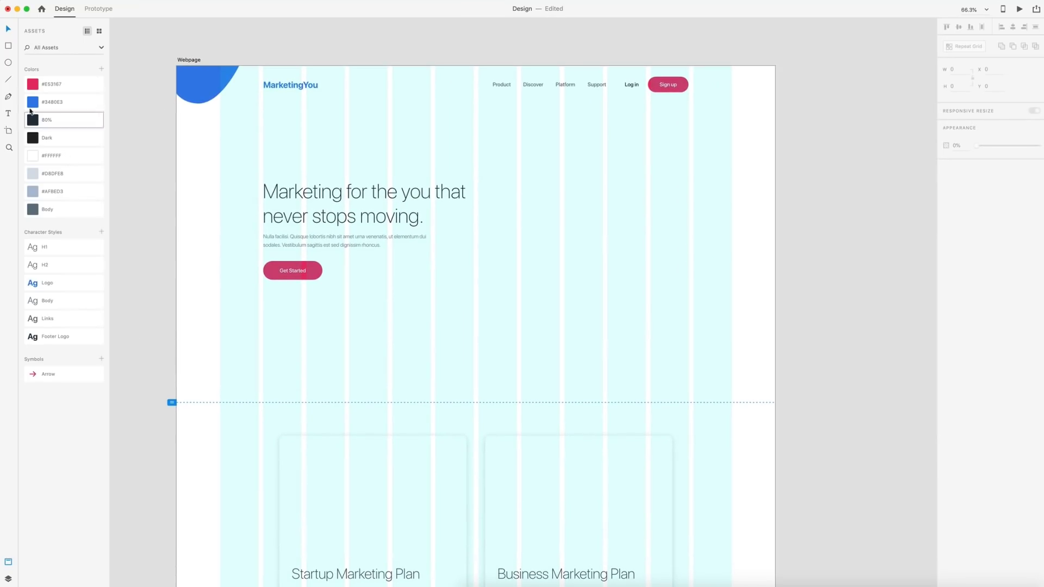
{"action": "left_click", "coordinate": [9, 64]}
{"action": "left_click_drag", "start_coordinate": [476, 212], "coordinate": [505, 246]}
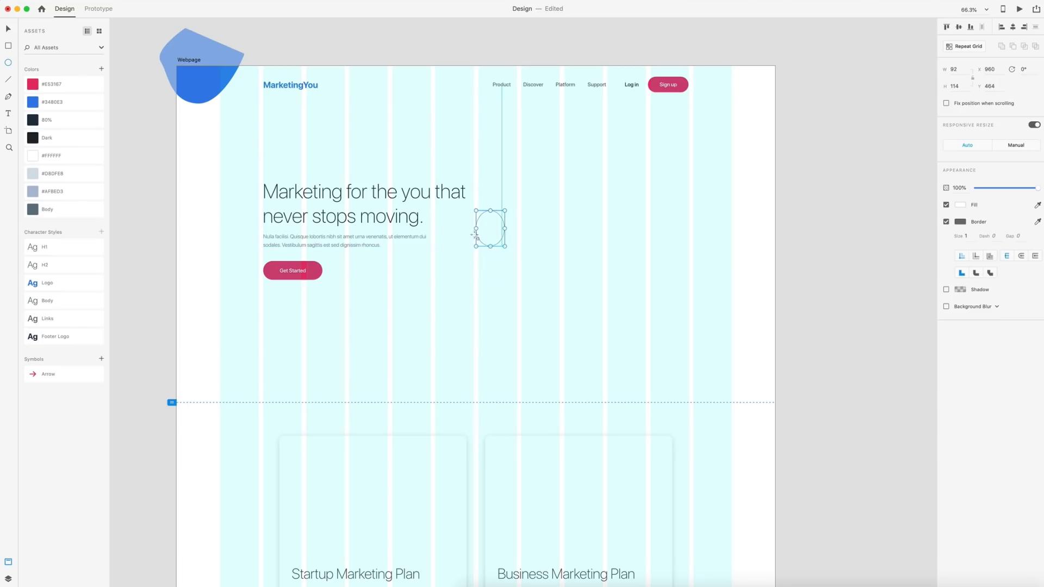
Give the ellipse a #E53167 fill without a border and move it partly off the artboard's left edge, below the Get Started button
{"action": "left_click", "coordinate": [33, 86]}
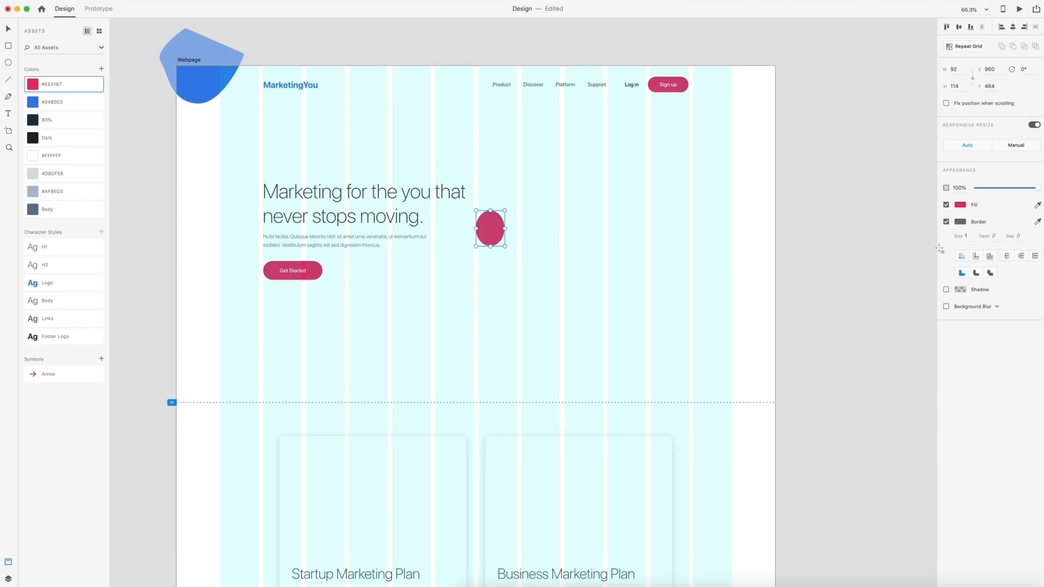
{"action": "left_click", "coordinate": [946, 221]}
{"action": "left_click_drag", "start_coordinate": [494, 232], "coordinate": [191, 332]}
{"action": "left_click", "coordinate": [202, 334]}
Draw a closed curved blob with the Pen tool over the Startup Marketing Plan card's upper-left corner, starting at about X 611, Y 1294
{"action": "scroll", "coordinate": [203, 333], "scroll_direction": "down", "scroll_amount": 3}
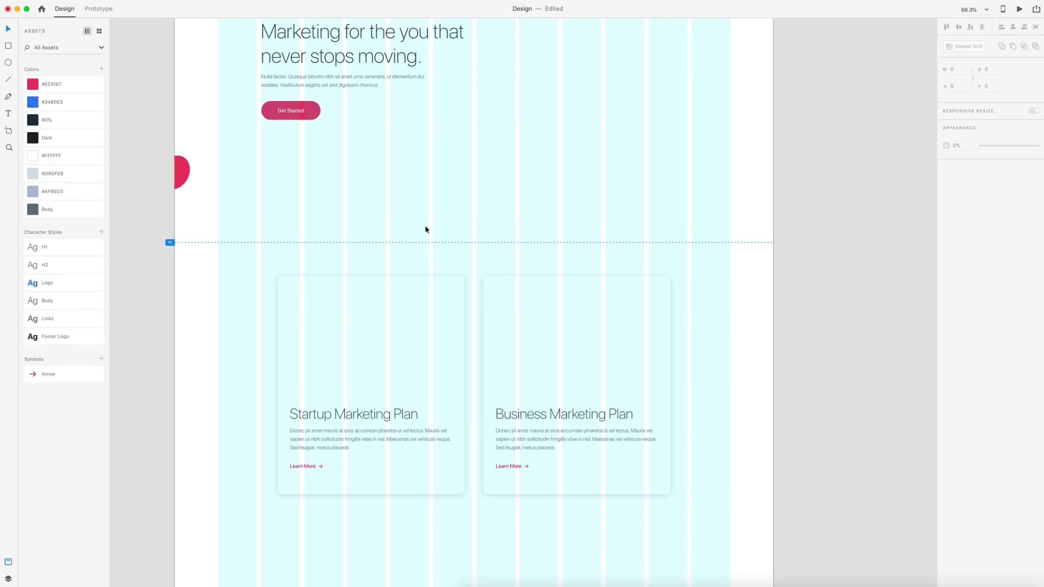
{"action": "scroll", "coordinate": [496, 239], "scroll_direction": "down", "scroll_amount": 3}
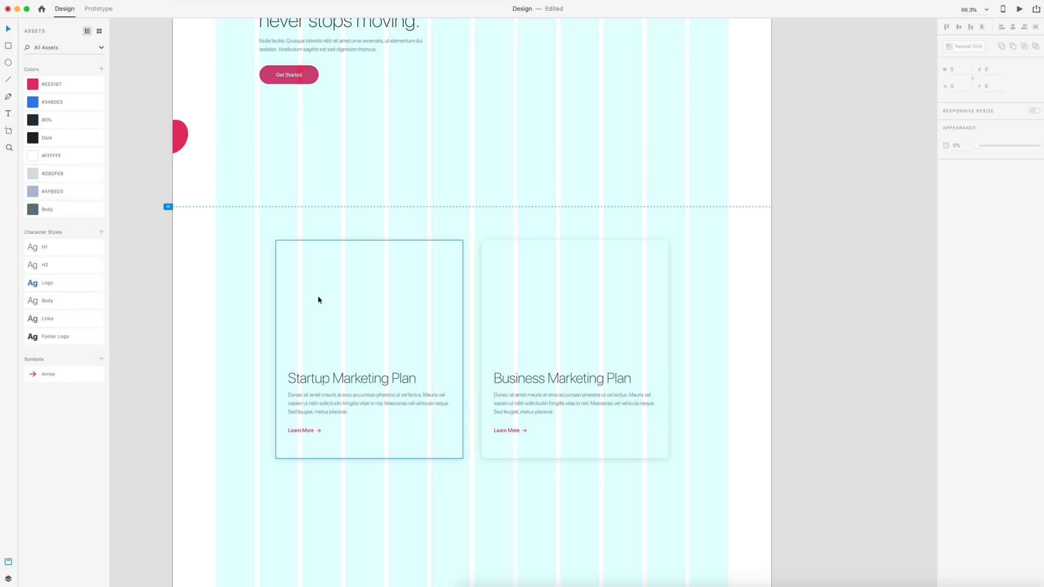
{"action": "key", "text": "p"}
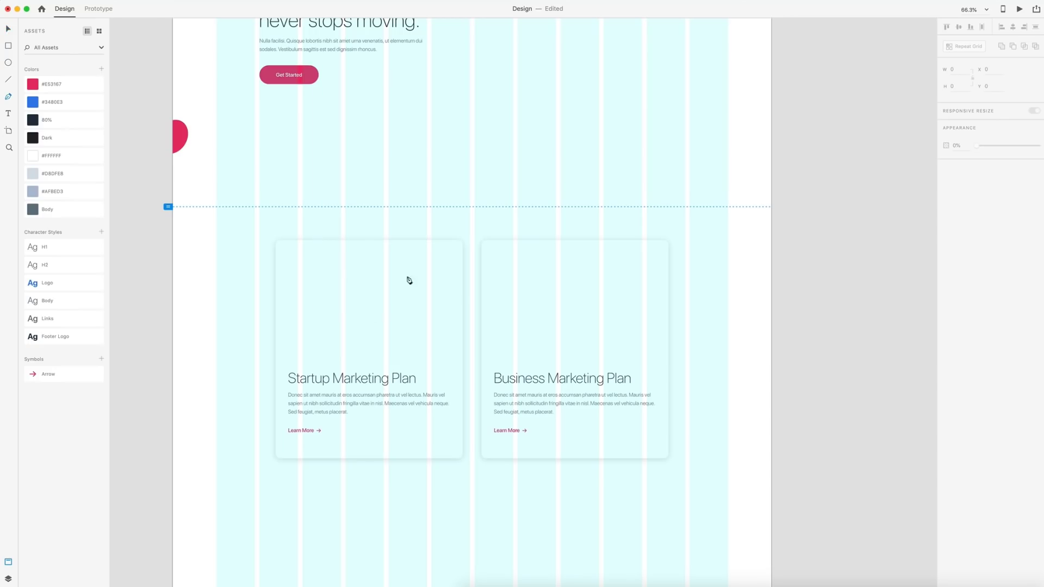
{"action": "left_click", "coordinate": [363, 274]}
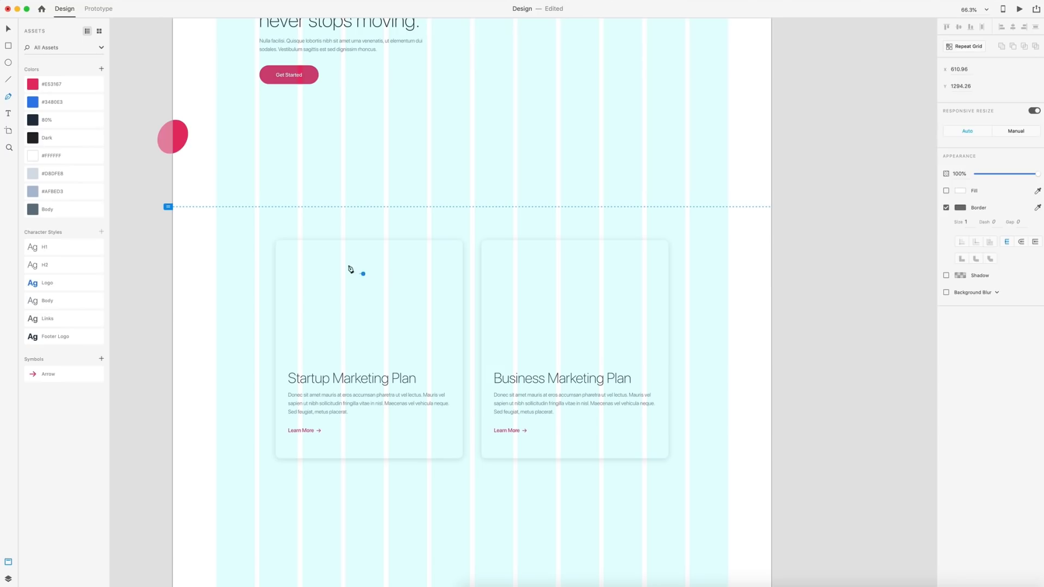
{"action": "left_click_drag", "start_coordinate": [286, 219], "coordinate": [283, 188]}
{"action": "left_click_drag", "start_coordinate": [280, 156], "coordinate": [273, 145]}
{"action": "left_click_drag", "start_coordinate": [216, 185], "coordinate": [211, 204]}
{"action": "left_click_drag", "start_coordinate": [216, 291], "coordinate": [234, 303]}
{"action": "left_click_drag", "start_coordinate": [319, 315], "coordinate": [337, 308]}
{"action": "left_click", "coordinate": [363, 274]}
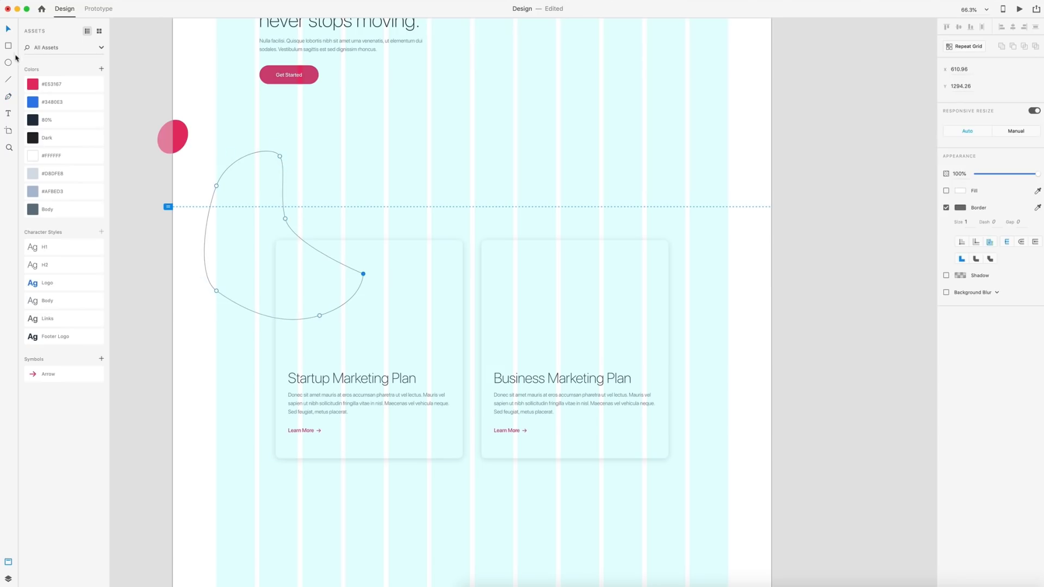
Give the new blob the saved blue color as its fill and remove its border
{"action": "left_click", "coordinate": [55, 102]}
{"action": "left_click", "coordinate": [946, 191]}
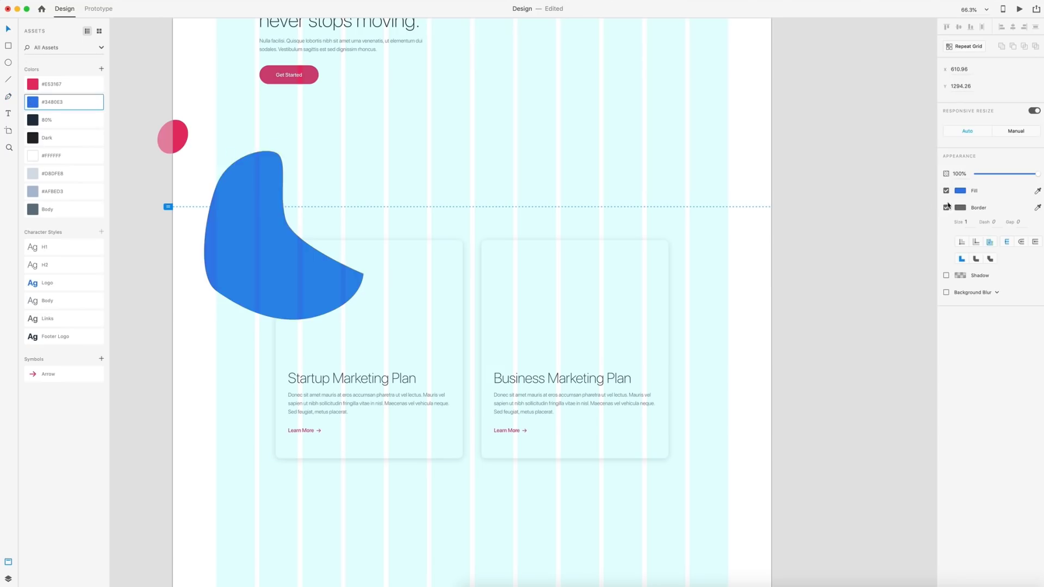
{"action": "left_click", "coordinate": [946, 207]}
Smooth the curve at the blob's upper-right anchor points and rotate the whole shape to -5°
{"action": "left_click", "coordinate": [237, 213]}
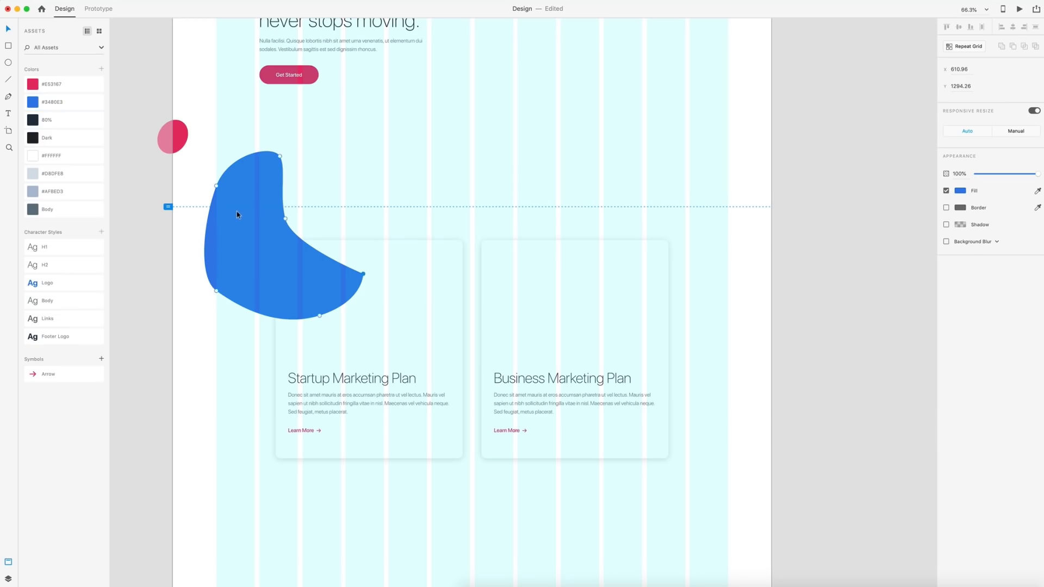
{"action": "scroll", "coordinate": [237, 213], "scroll_direction": "up", "scroll_amount": 5}
{"action": "scroll", "coordinate": [236, 213], "scroll_direction": "left", "scroll_amount": 3}
{"action": "scroll", "coordinate": [434, 203], "scroll_direction": "down", "scroll_amount": 6}
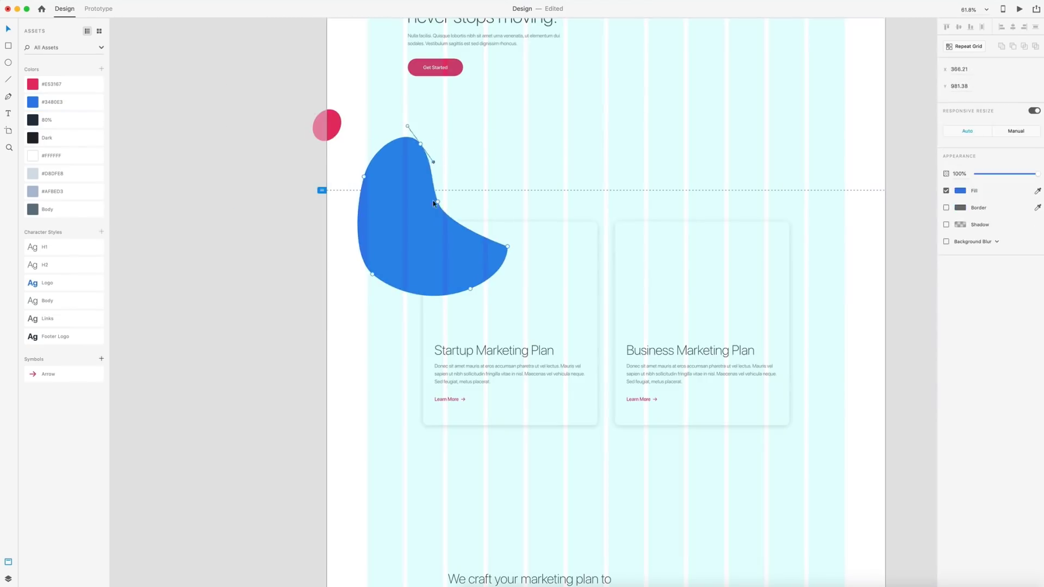
{"action": "key", "text": "Escape"}
{"action": "scroll", "coordinate": [434, 203], "scroll_direction": "down", "scroll_amount": 3}
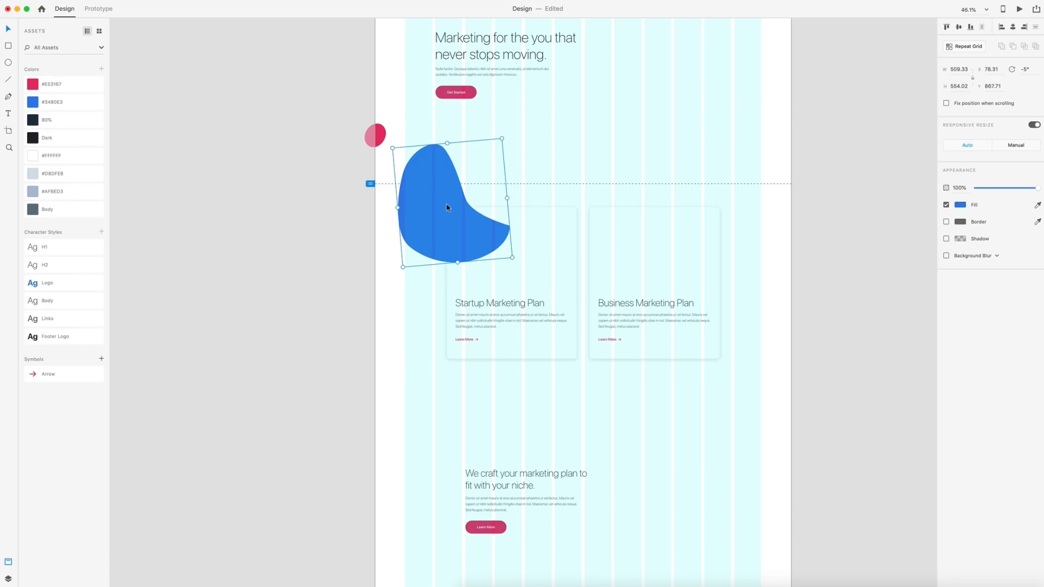
Place the blue blob behind the Startup Marketing Plan card and shift it slightly to the left
{"action": "scroll", "coordinate": [315, 217], "scroll_direction": "up", "scroll_amount": 3}
{"action": "scroll", "coordinate": [316, 216], "scroll_direction": "right", "scroll_amount": 5}
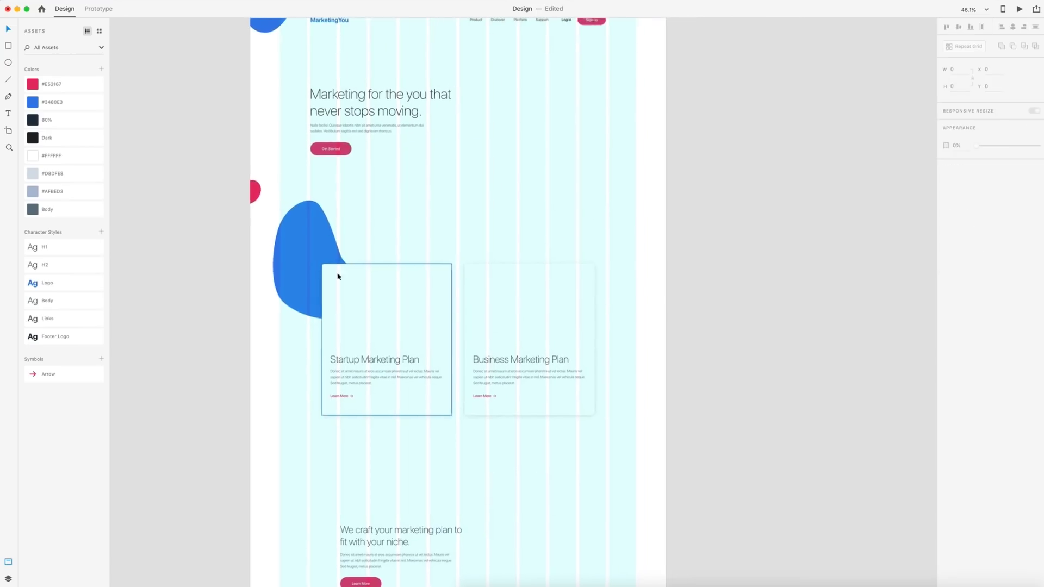
{"action": "left_click_drag", "start_coordinate": [271, 265], "coordinate": [259, 263]}
Rotate the pink ellipse on the artboard's left edge to 31° and move it slightly down toward the blue blob
{"action": "left_click", "coordinate": [245, 264]}
{"action": "left_click_drag", "start_coordinate": [256, 196], "coordinate": [255, 209]}
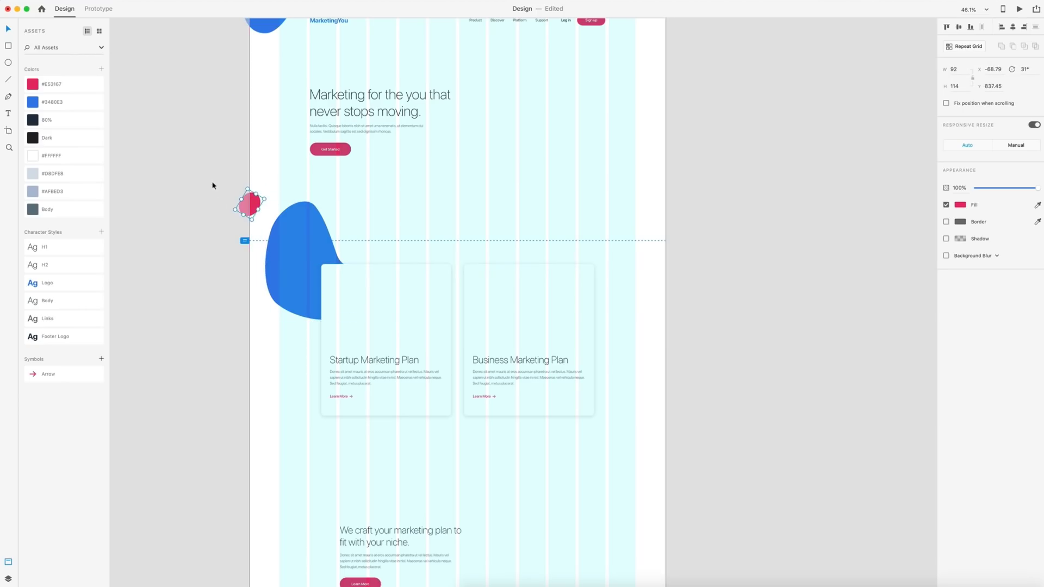
{"action": "left_click", "coordinate": [552, 152]}
Draw a large closed wavy blob with the Pen tool around the Business Marketing Plan card, extending past the artboard's right edge
{"action": "scroll", "coordinate": [565, 201], "scroll_direction": "up", "scroll_amount": 2}
{"action": "scroll", "coordinate": [566, 201], "scroll_direction": "left", "scroll_amount": 3}
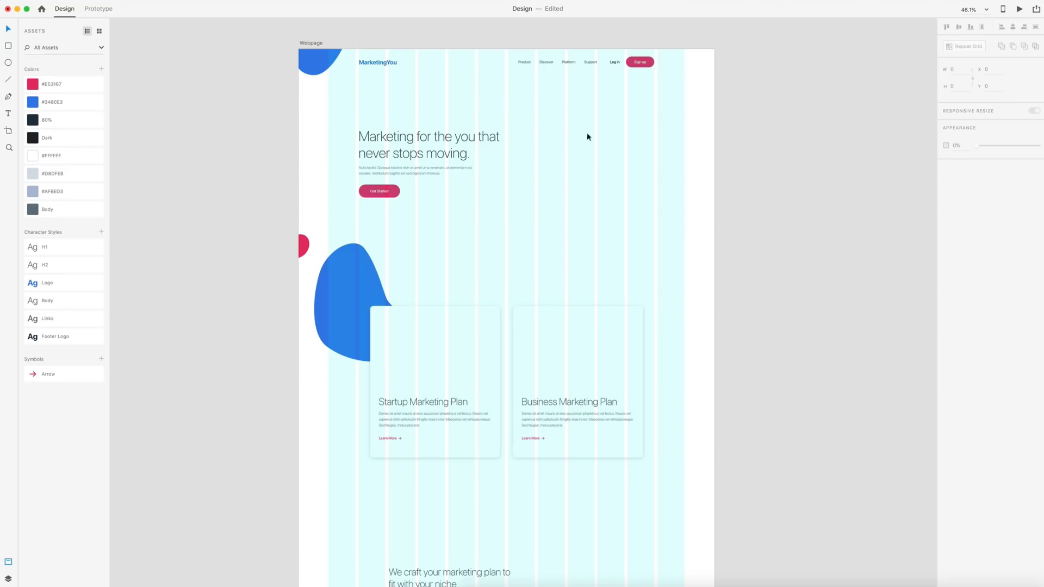
{"action": "scroll", "coordinate": [601, 222], "scroll_direction": "down", "scroll_amount": 2}
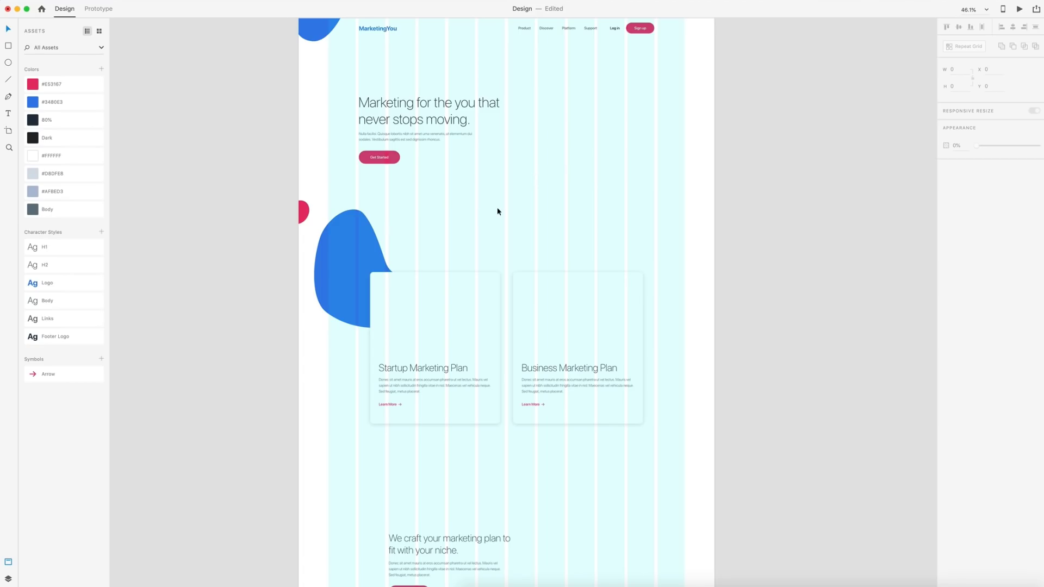
{"action": "scroll", "coordinate": [510, 210], "scroll_direction": "up", "scroll_amount": 2}
{"action": "scroll", "coordinate": [509, 210], "scroll_direction": "down", "scroll_amount": 3}
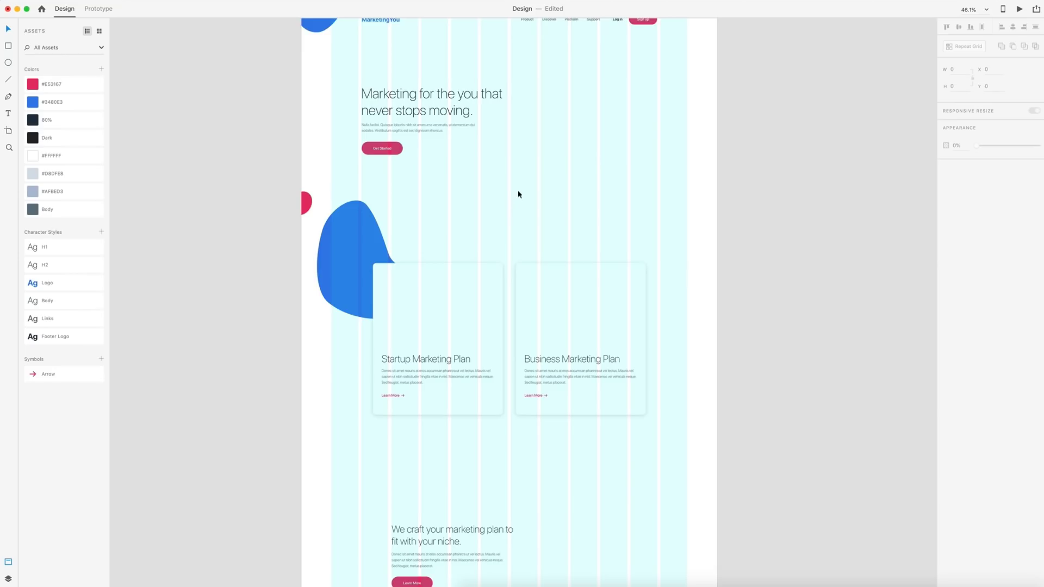
{"action": "scroll", "coordinate": [518, 194], "scroll_direction": "down", "scroll_amount": 2}
{"action": "scroll", "coordinate": [527, 204], "scroll_direction": "right", "scroll_amount": 2}
{"action": "scroll", "coordinate": [628, 209], "scroll_direction": "left", "scroll_amount": 1}
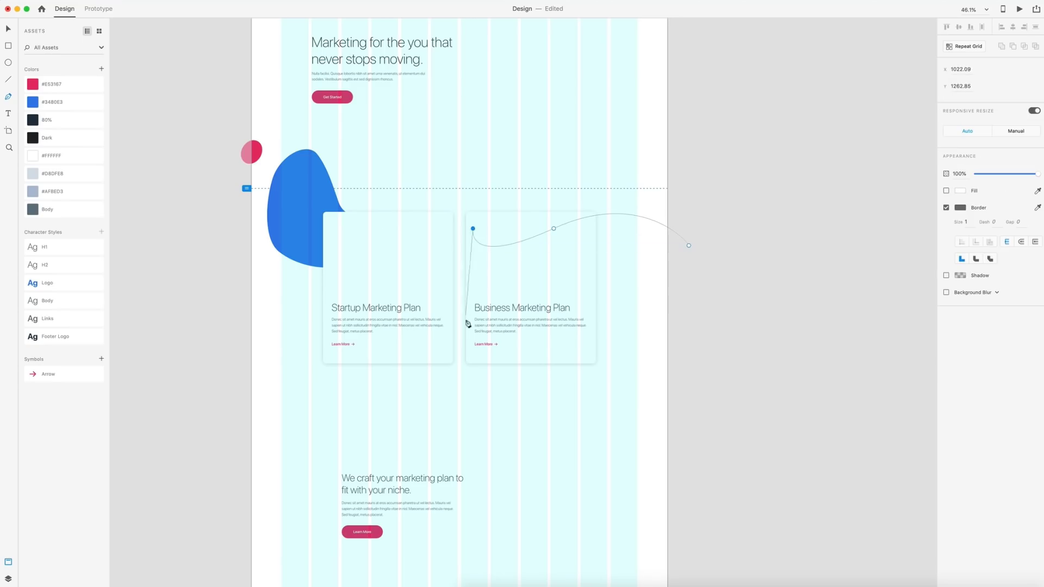
{"action": "left_click", "coordinate": [470, 329]}
{"action": "left_click", "coordinate": [570, 393]}
{"action": "left_click", "coordinate": [689, 397]}
{"action": "left_click", "coordinate": [689, 245]}
Fill the large wavy blob with the saved blue color and turn off its border
{"action": "left_click", "coordinate": [44, 98]}
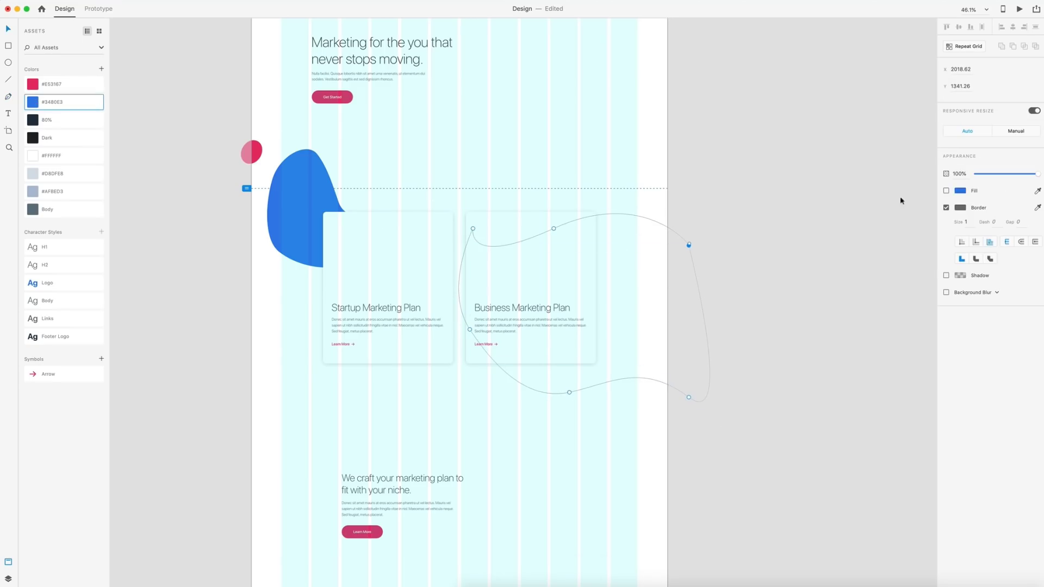
{"action": "left_click", "coordinate": [946, 191]}
{"action": "left_click", "coordinate": [946, 207]}
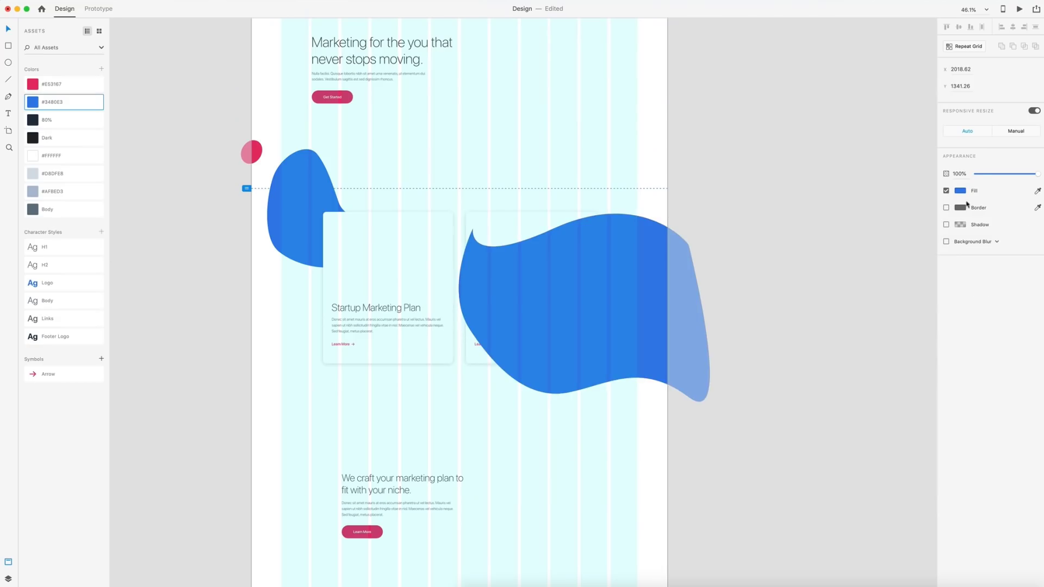
Set the wavy blob's opacity to 10% and send it behind the Business Marketing Plan card
{"action": "left_click", "coordinate": [967, 174]}
{"action": "type", "text": "10"}
{"action": "key", "text": "Return"}
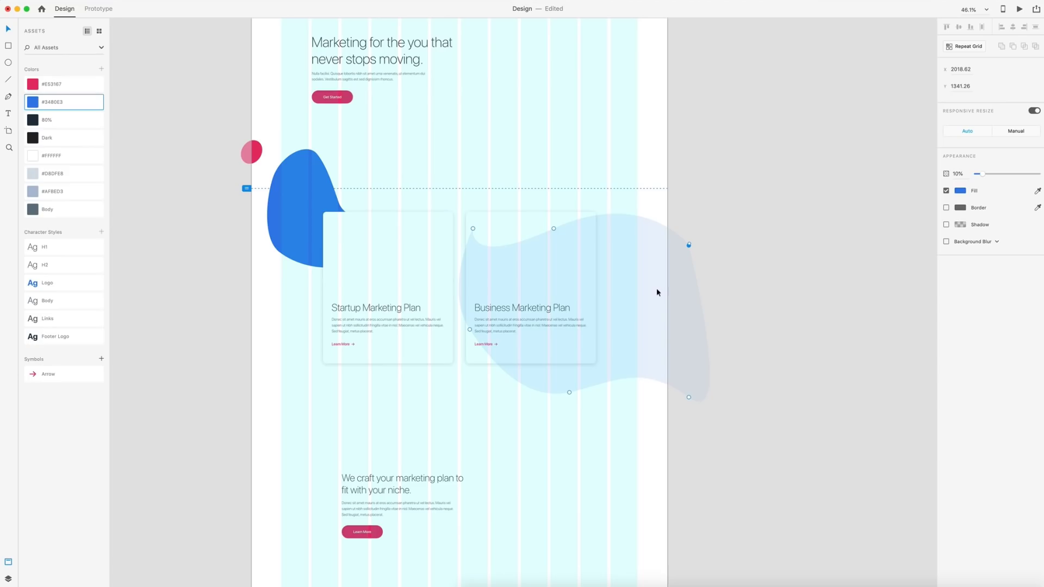
{"action": "key", "text": "super+bracketleft"}
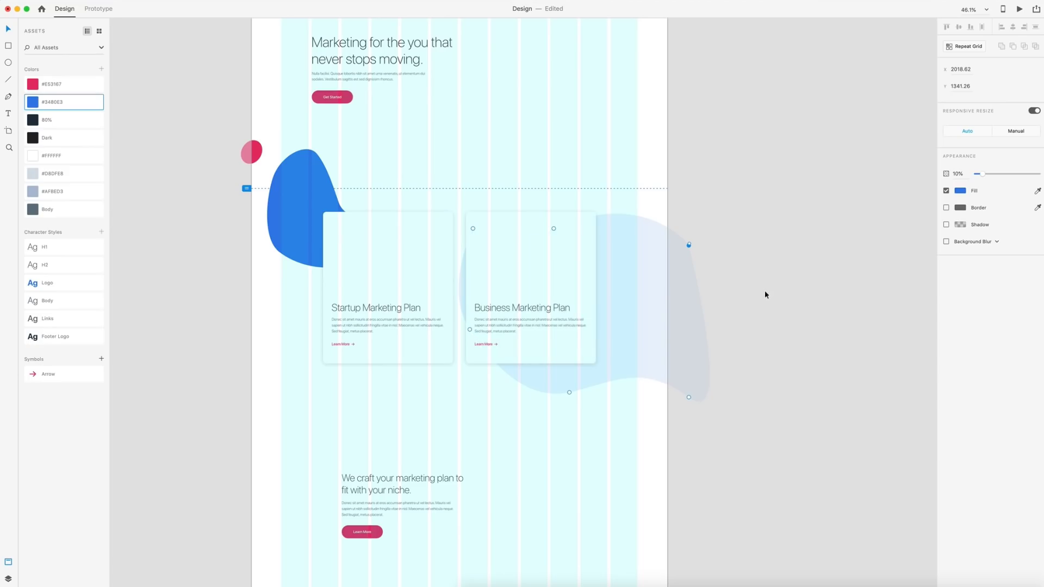
Turn off the layout grid on the webpage artboard
{"action": "left_click", "coordinate": [659, 145]}
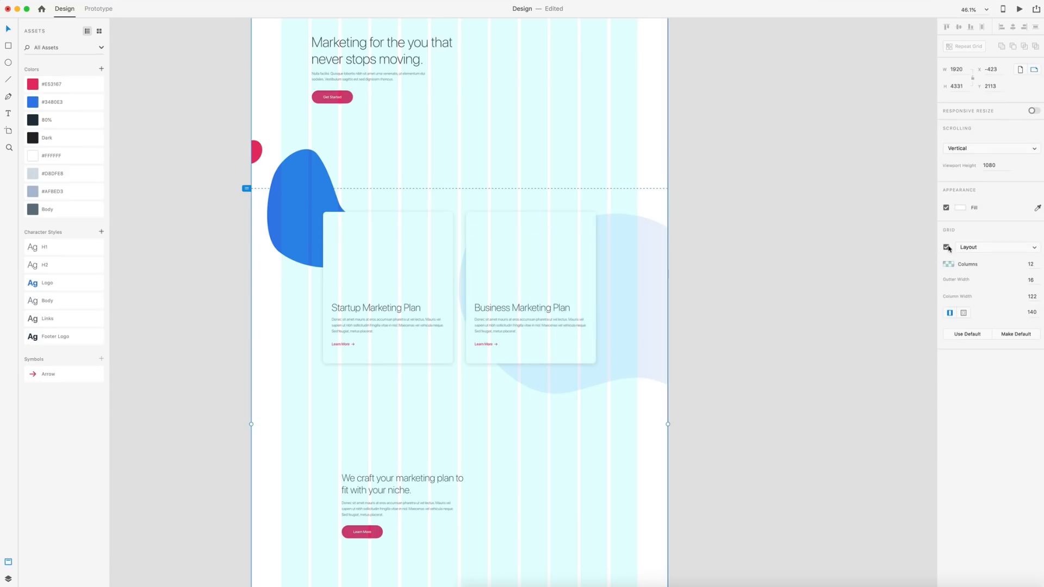
{"action": "left_click", "coordinate": [947, 249]}
Reshape the pale blue blob by adjusting its top, left and bottom anchor points and lowering the one beyond the artboard's right edge
{"action": "double_click", "coordinate": [638, 234]}
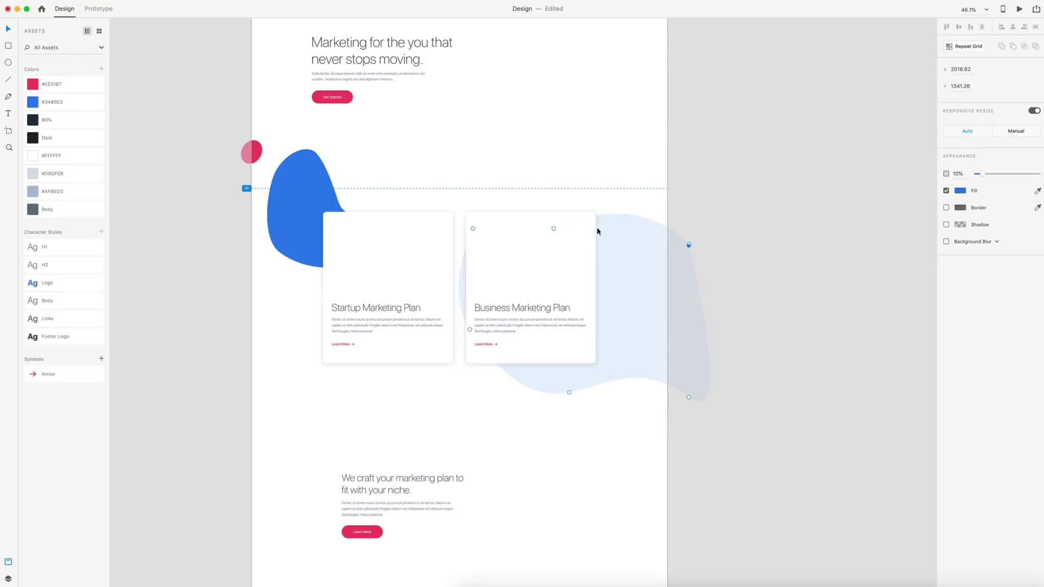
{"action": "left_click_drag", "start_coordinate": [553, 229], "coordinate": [563, 224]}
{"action": "left_click_drag", "start_coordinate": [470, 330], "coordinate": [469, 323]}
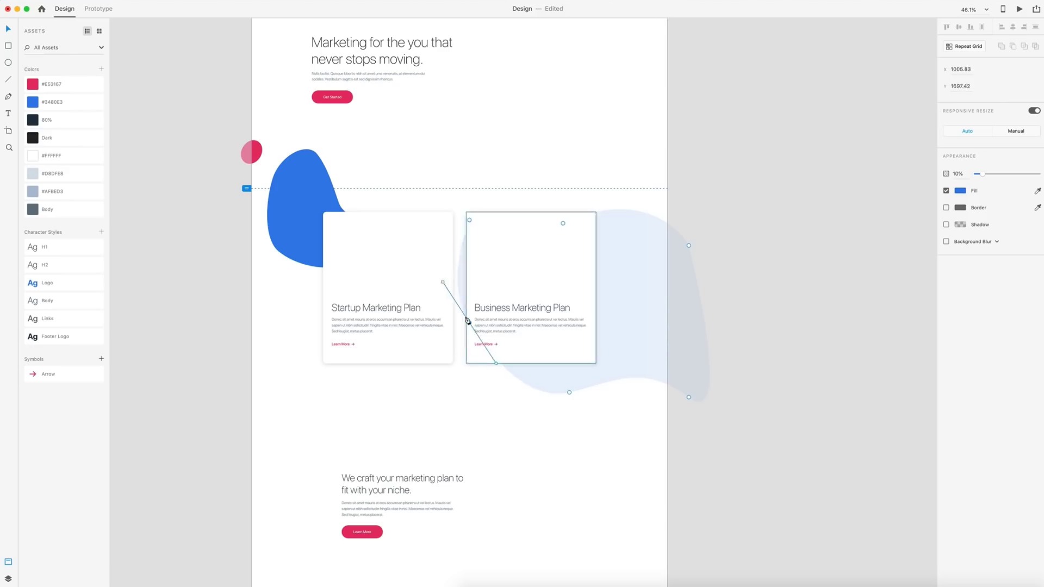
{"action": "left_click_drag", "start_coordinate": [569, 393], "coordinate": [571, 388]}
{"action": "left_click_drag", "start_coordinate": [688, 398], "coordinate": [684, 417]}
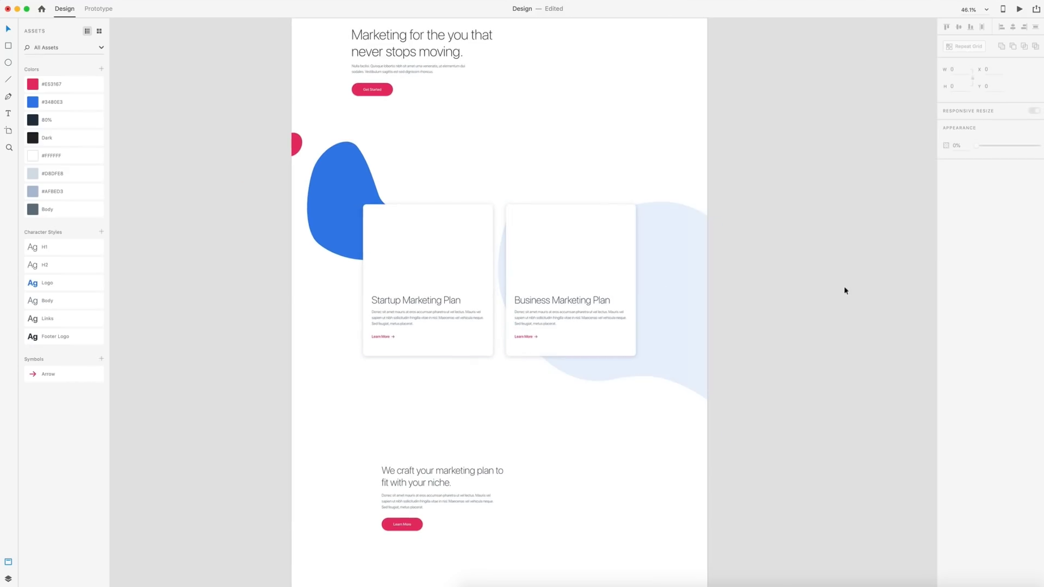
Duplicate the pink ellipse to the upper left of the tailored-plan heading and rotate the copy to -44°
{"action": "left_click_drag", "start_coordinate": [802, 291], "coordinate": [823, 303]}
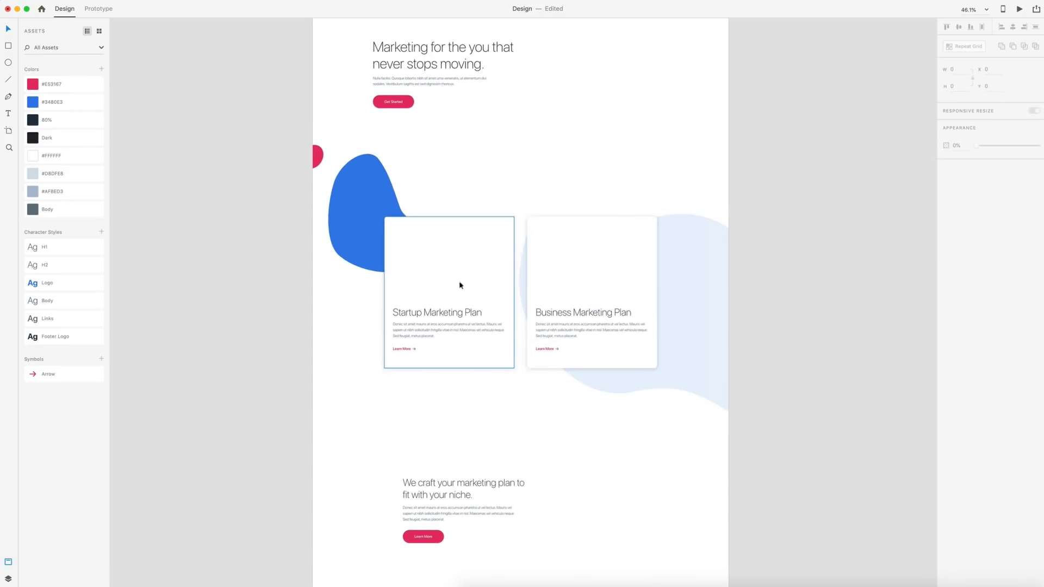
{"action": "left_click_drag", "start_coordinate": [629, 158], "coordinate": [631, 124]}
{"action": "left_click_drag", "start_coordinate": [612, 389], "coordinate": [602, 291]}
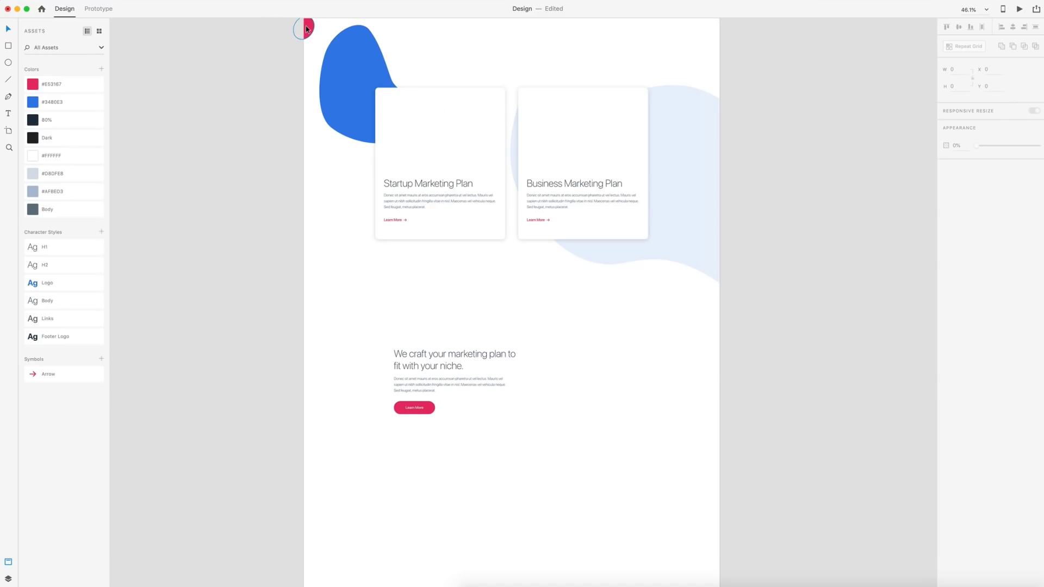
{"action": "left_click_drag", "start_coordinate": [307, 28], "coordinate": [335, 302]}
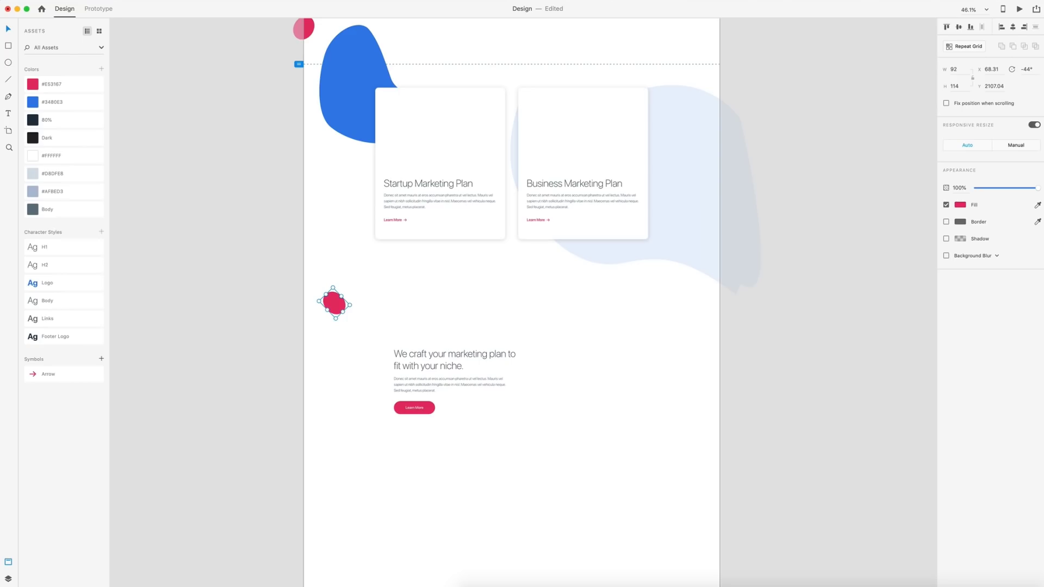
Set the duplicated ellipse's opacity to 10%
{"action": "left_click", "coordinate": [964, 187]}
{"action": "key", "text": "BackSpace"}
{"action": "type", "text": "10"}
{"action": "key", "text": "Return"}
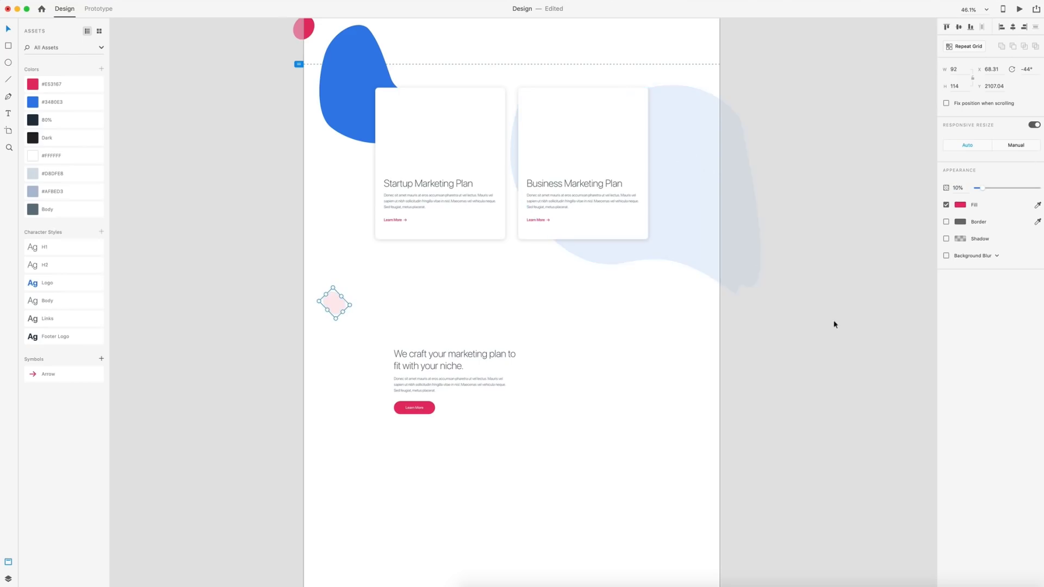
{"action": "left_click", "coordinate": [674, 375]}
Draw a large closed wavy path with the Pen tool along the artboard's left edge, beside and below the tailored-plan section
{"action": "key", "text": "super+minus"}
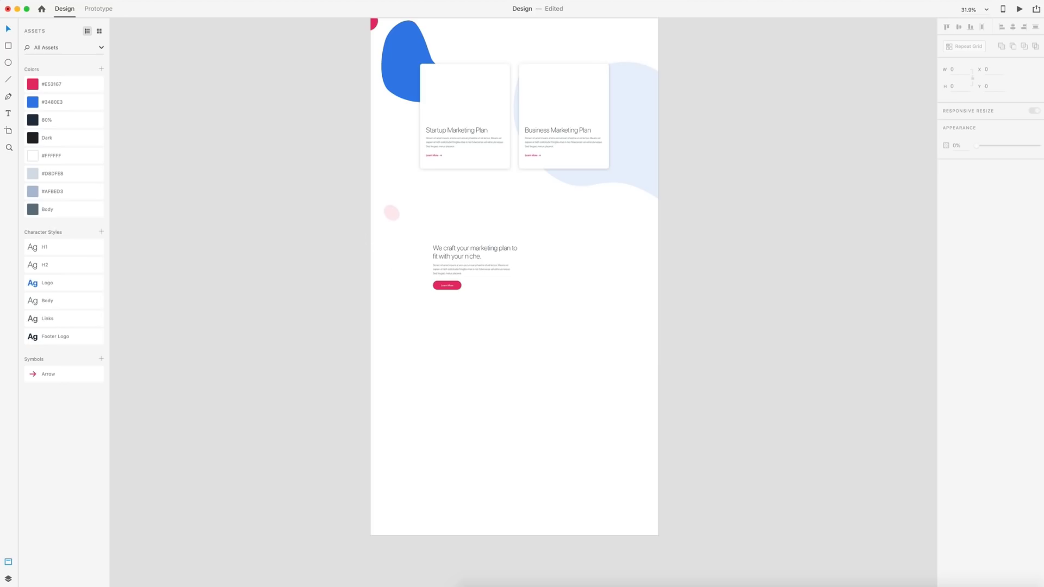
{"action": "key", "text": "p"}
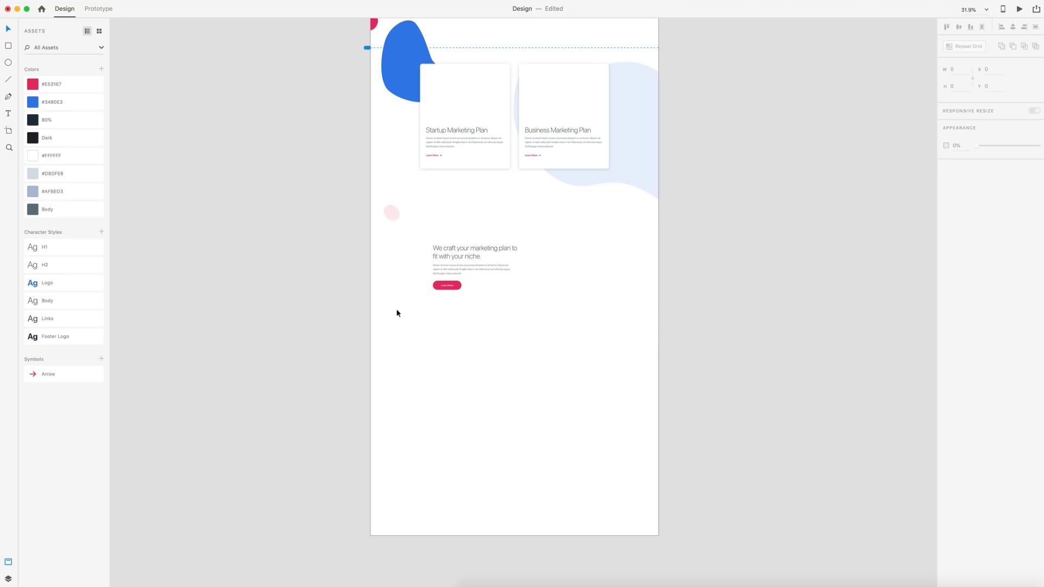
{"action": "left_click", "coordinate": [362, 234]}
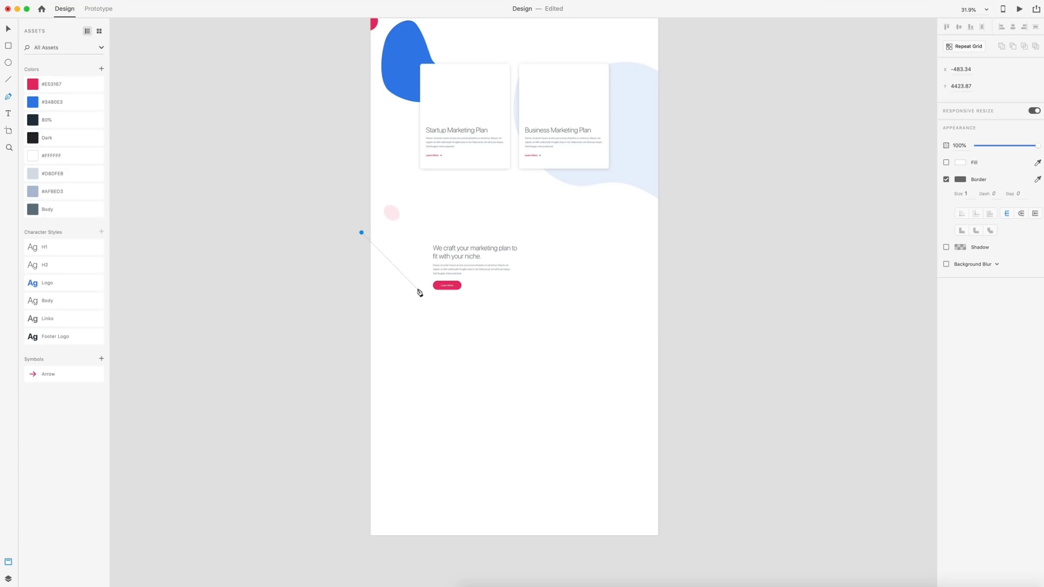
{"action": "left_click_drag", "start_coordinate": [410, 291], "coordinate": [464, 343]}
{"action": "left_click_drag", "start_coordinate": [448, 398], "coordinate": [414, 424]}
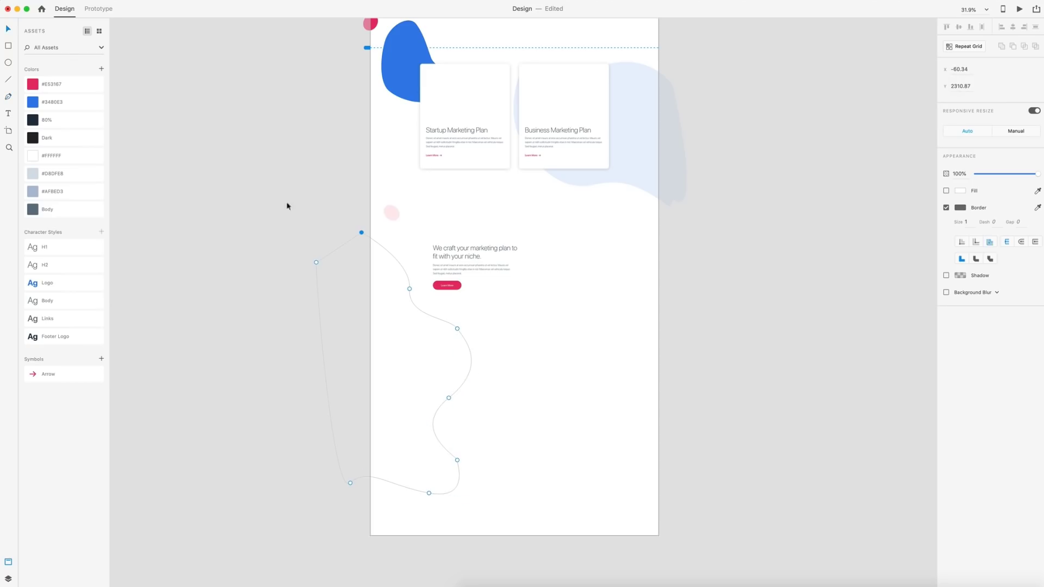
Give the large left-edge shape the saved blue fill and no border
{"action": "left_click", "coordinate": [35, 103]}
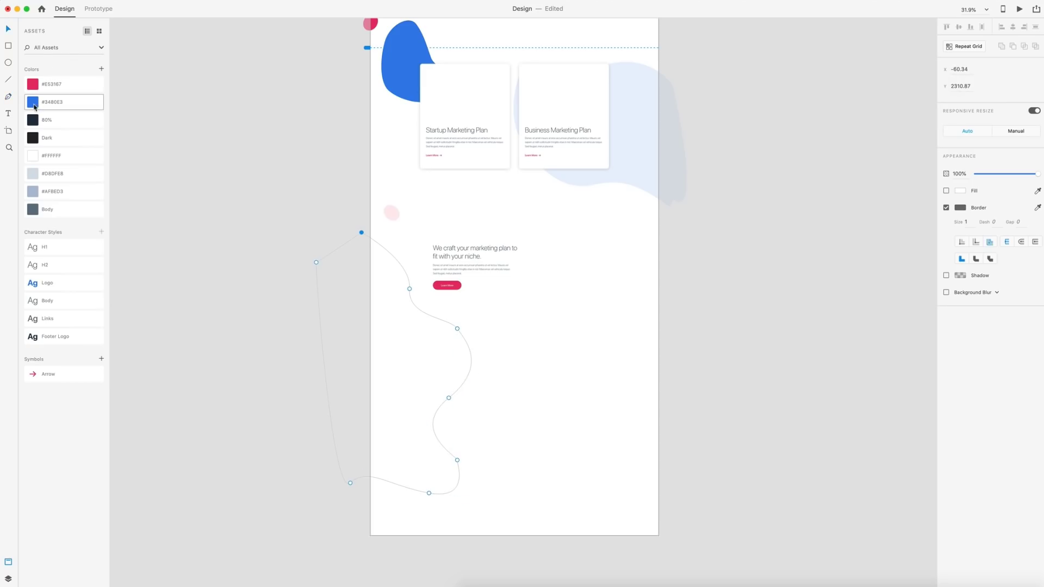
{"action": "left_click", "coordinate": [947, 191]}
{"action": "left_click", "coordinate": [946, 208]}
{"action": "left_click", "coordinate": [711, 294]}
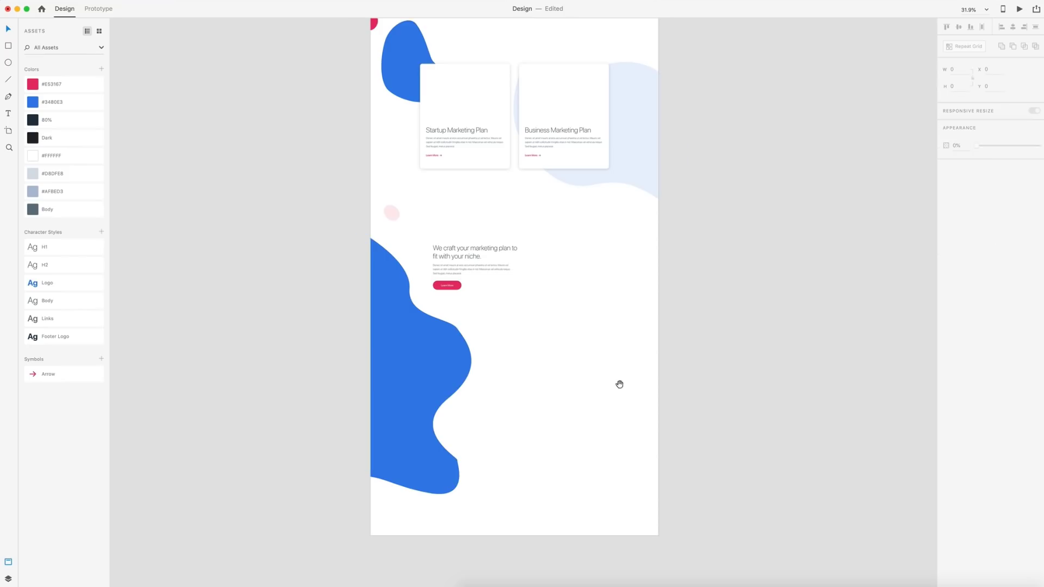
Show the 12-column layout grid on the webpage artboard
{"action": "scroll", "coordinate": [620, 385], "scroll_direction": "down", "scroll_amount": 2}
{"action": "scroll", "coordinate": [613, 367], "scroll_direction": "down", "scroll_amount": 1}
{"action": "scroll", "coordinate": [613, 367], "scroll_direction": "right", "scroll_amount": 1}
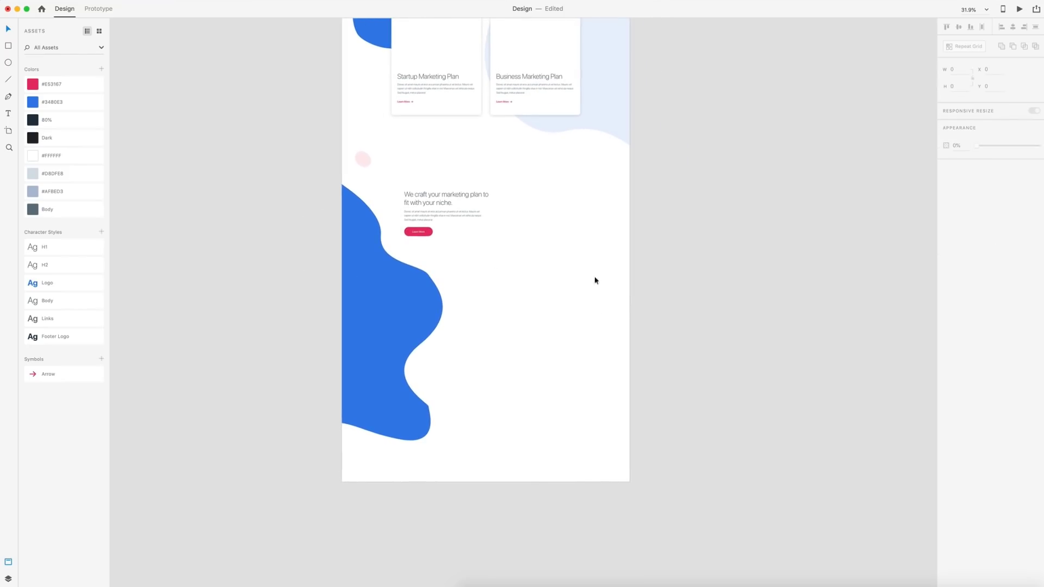
{"action": "left_click", "coordinate": [582, 245]}
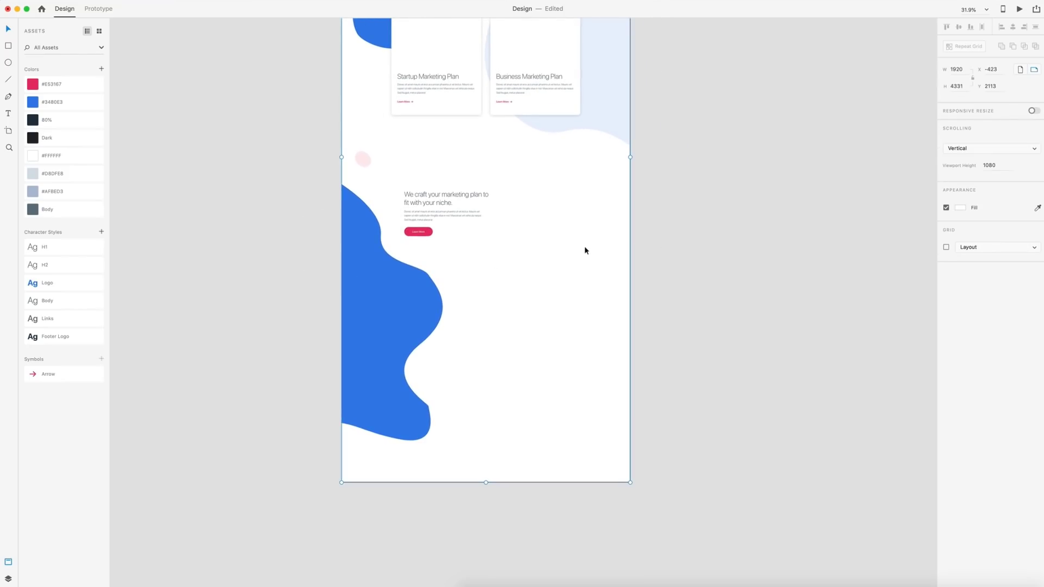
{"action": "left_click", "coordinate": [946, 248]}
{"action": "left_click_drag", "start_coordinate": [787, 332], "coordinate": [762, 325]}
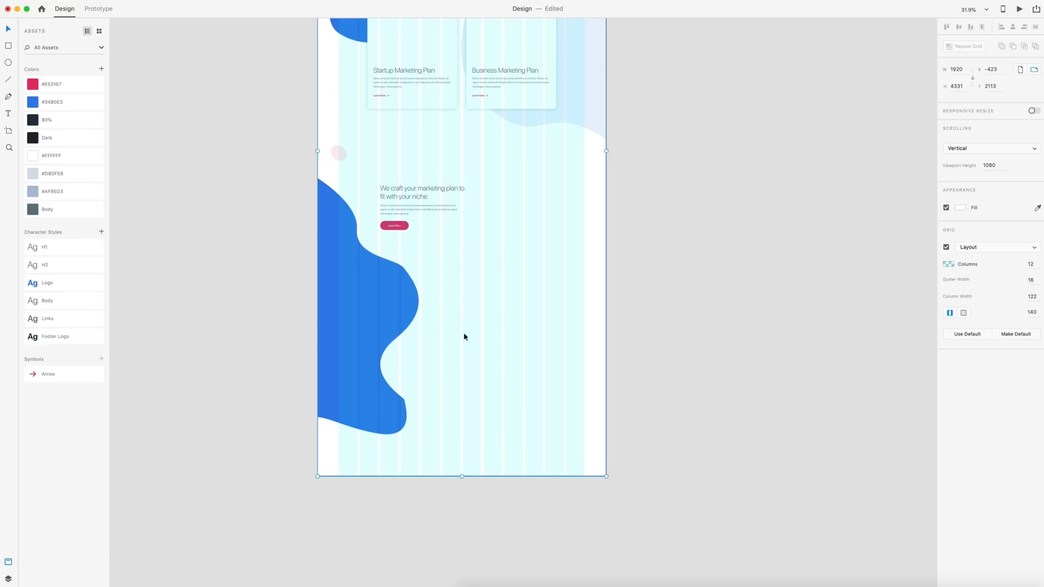
{"action": "left_click", "coordinate": [503, 311]}
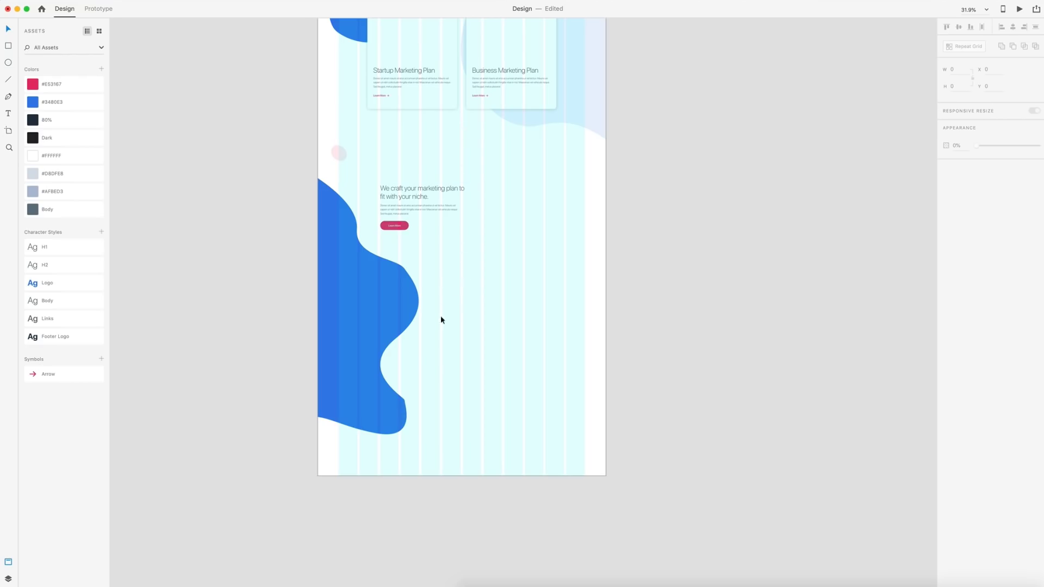
Widen the large blue left-edge shape to about 1177 and smooth its inner wavy edge by adjusting the anchor points
{"action": "left_click", "coordinate": [401, 320]}
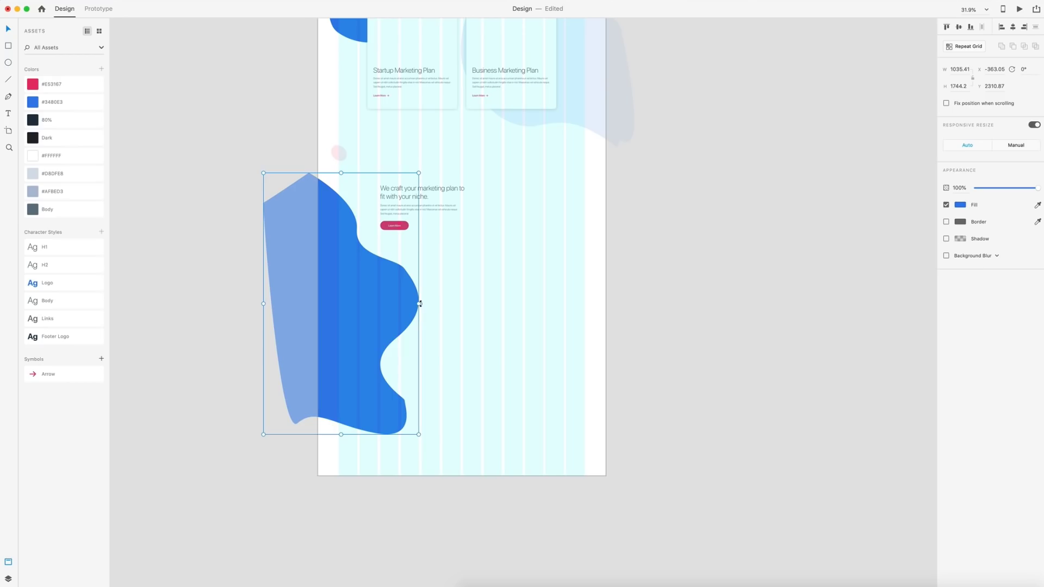
{"action": "left_click_drag", "start_coordinate": [419, 304], "coordinate": [440, 304]}
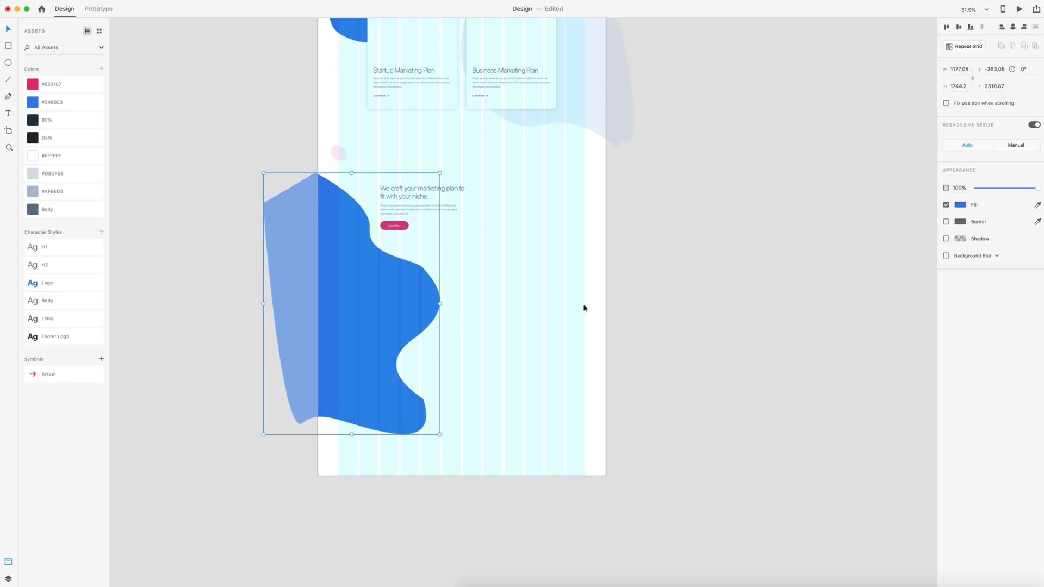
{"action": "scroll", "coordinate": [583, 308], "scroll_direction": "up", "scroll_amount": 5}
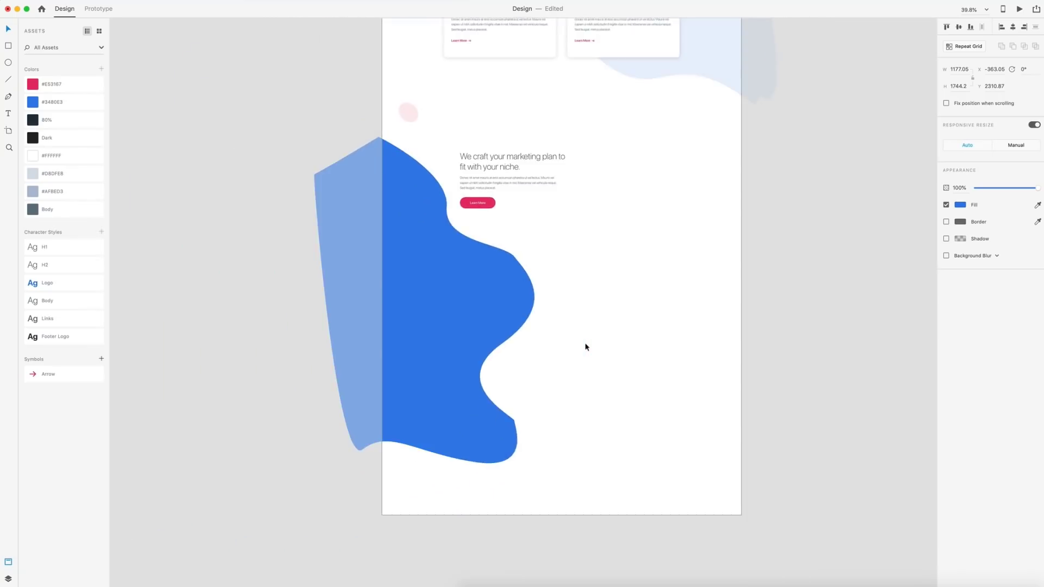
{"action": "double_click", "coordinate": [407, 257]}
{"action": "left_click", "coordinate": [493, 317]}
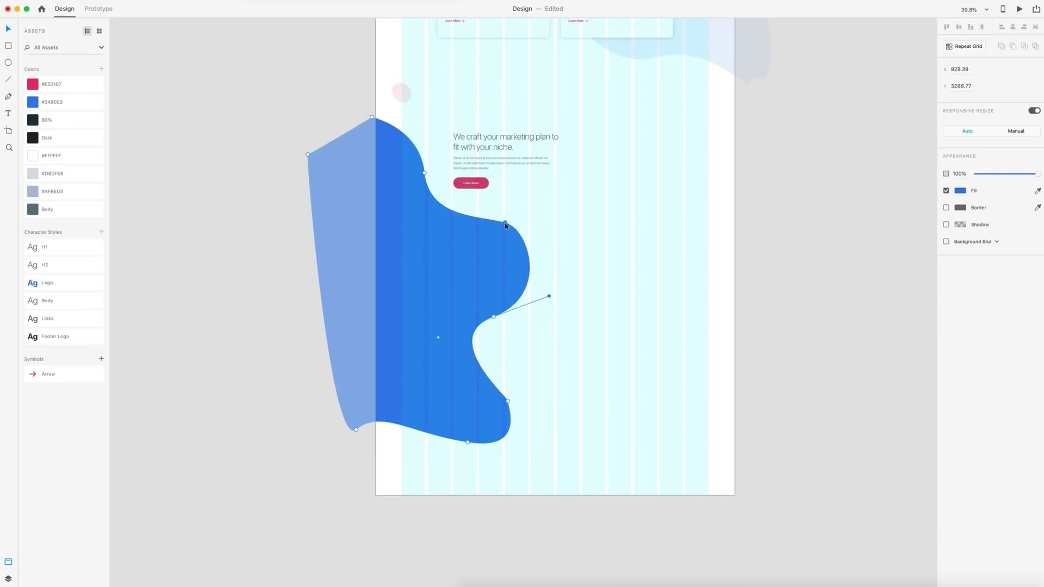
{"action": "left_click", "coordinate": [529, 377]}
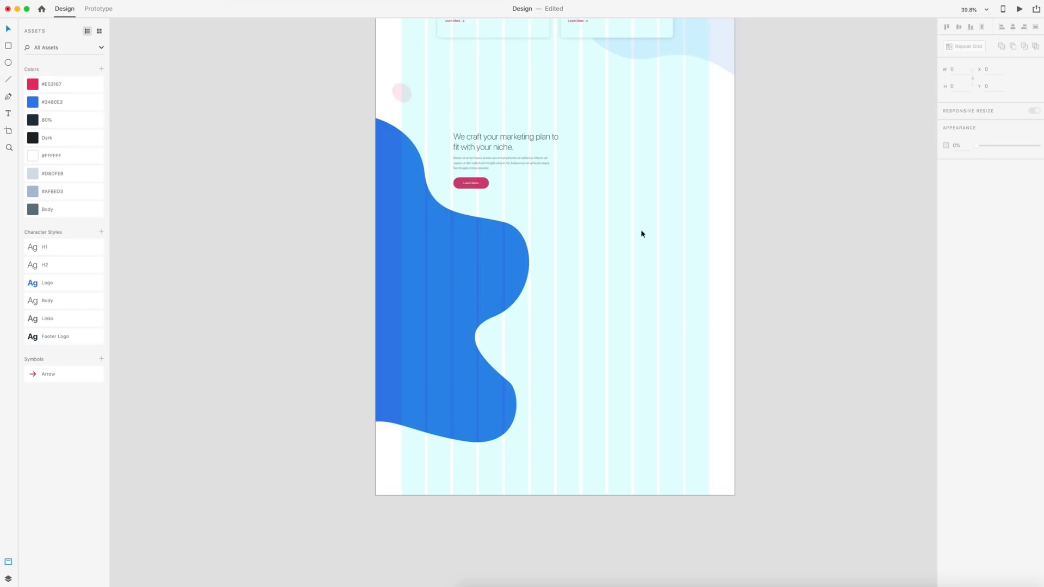
Duplicate the tailored-plan heading, paragraph and button beside the large blue shape at X 930, Y 3107
{"action": "scroll", "coordinate": [666, 240], "scroll_direction": "up", "scroll_amount": 2}
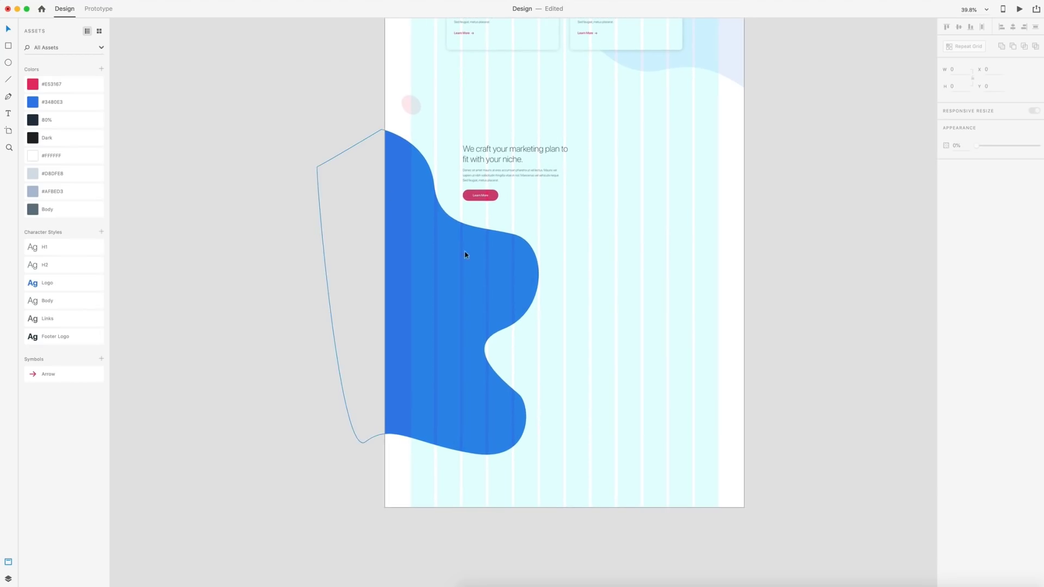
{"action": "left_click_drag", "start_coordinate": [660, 231], "coordinate": [462, 142]}
{"action": "left_click_drag", "start_coordinate": [476, 204], "coordinate": [569, 297]}
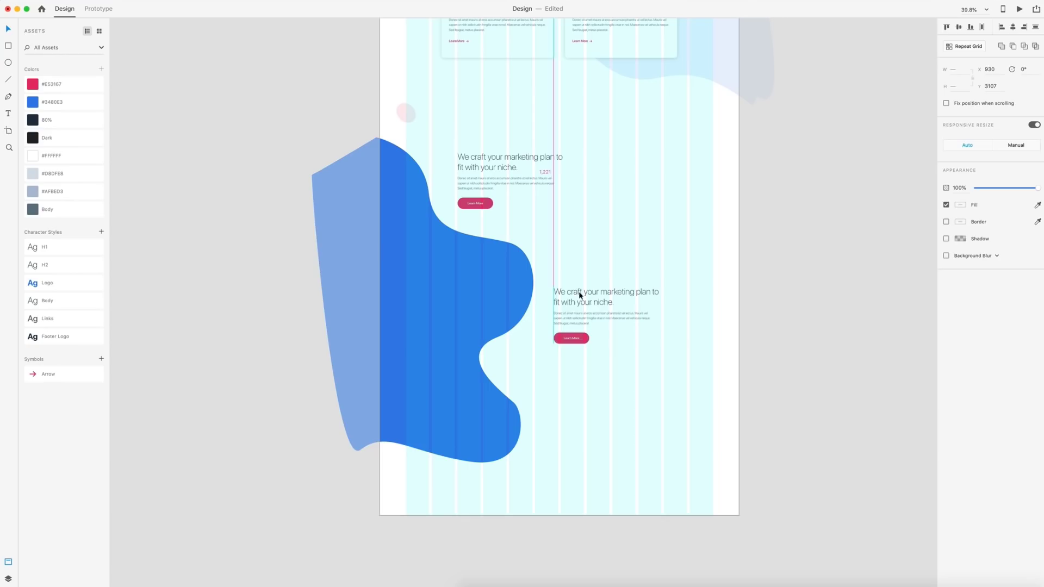
{"action": "left_click", "coordinate": [643, 227]}
{"action": "scroll", "coordinate": [605, 251], "scroll_direction": "down", "scroll_amount": 3}
{"action": "scroll", "coordinate": [605, 252], "scroll_direction": "right", "scroll_amount": 2}
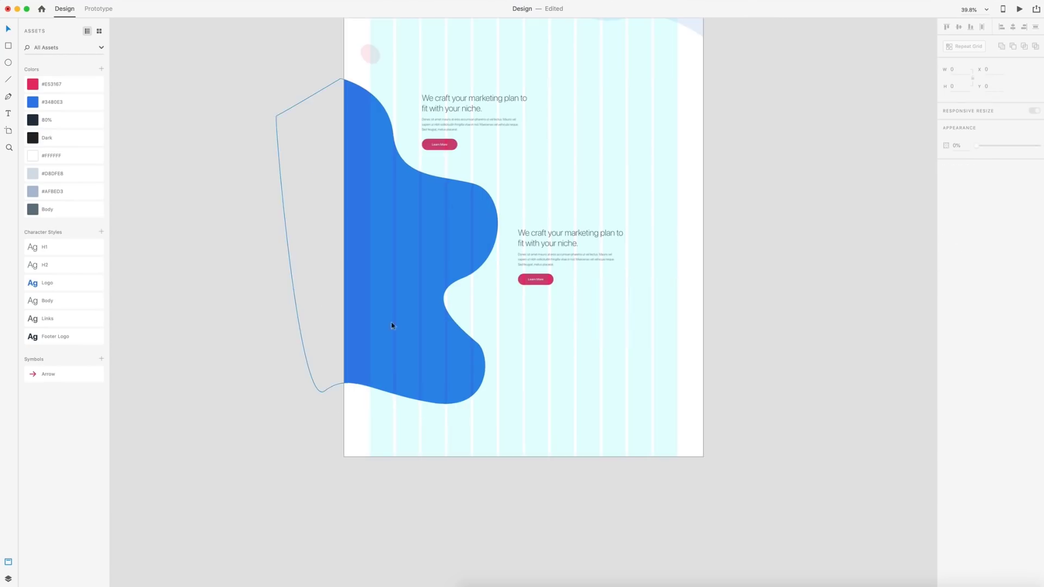
Duplicate the faint pink ellipse below the large blue shape as a solid accent in the saved blue at 100% opacity, rotated to -72°
{"action": "left_click_drag", "start_coordinate": [372, 55], "coordinate": [379, 418]}
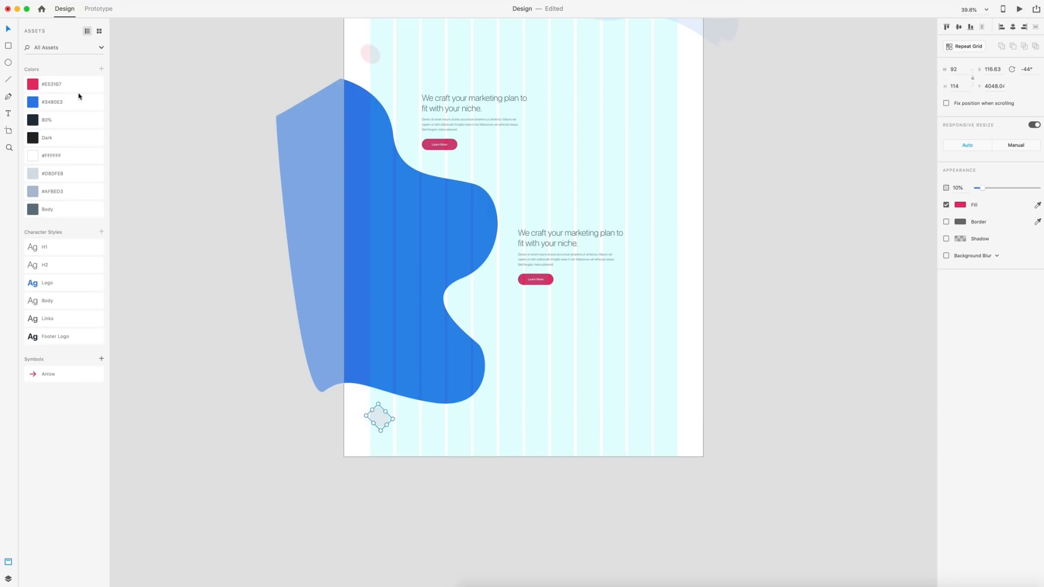
{"action": "left_click", "coordinate": [34, 106]}
{"action": "left_click_drag", "start_coordinate": [979, 187], "coordinate": [1042, 191]}
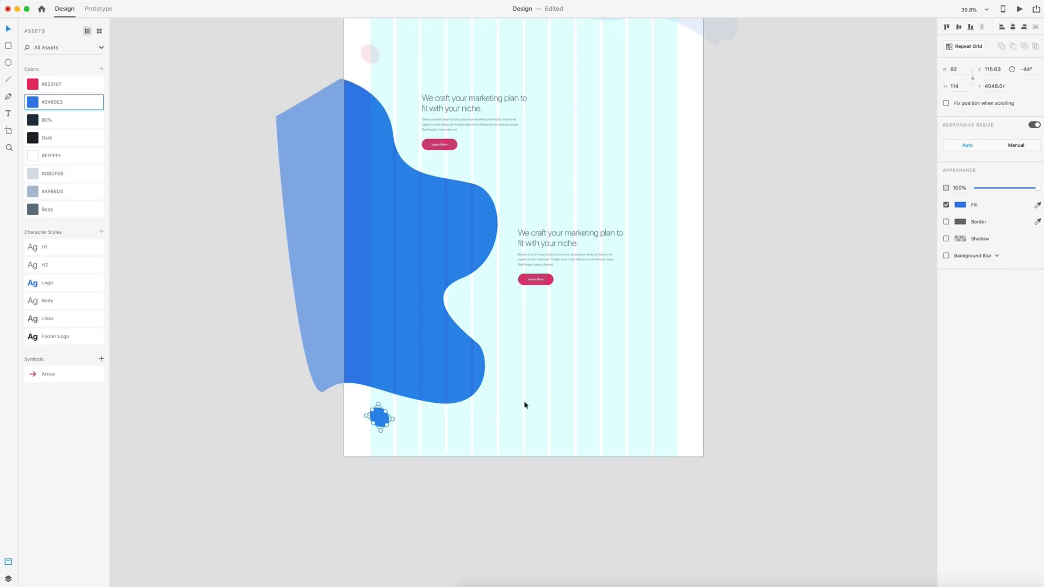
{"action": "left_click_drag", "start_coordinate": [378, 433], "coordinate": [364, 410]}
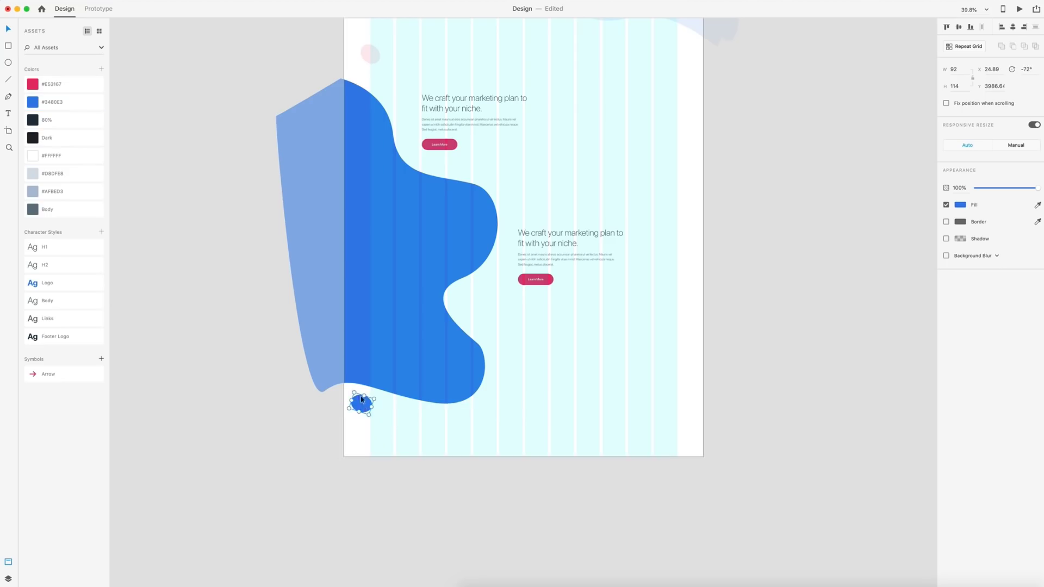
Paste the illustration of the businessman on the phone into the hero section beside the heading
{"action": "scroll", "coordinate": [650, 374], "scroll_direction": "down", "scroll_amount": 5}
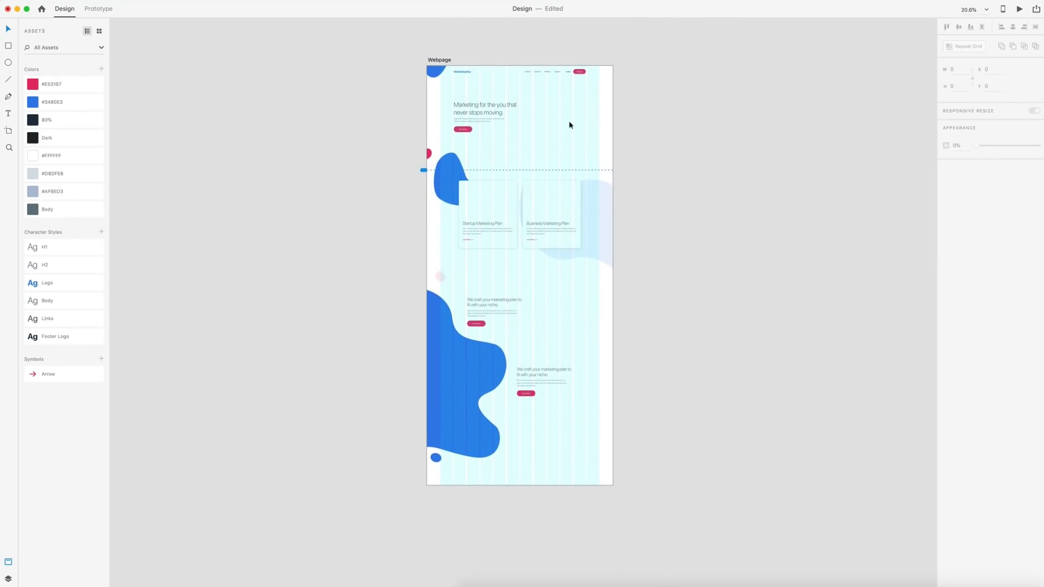
{"action": "scroll", "coordinate": [571, 298], "scroll_direction": "right", "scroll_amount": 3}
{"action": "scroll", "coordinate": [571, 298], "scroll_direction": "down", "scroll_amount": 1}
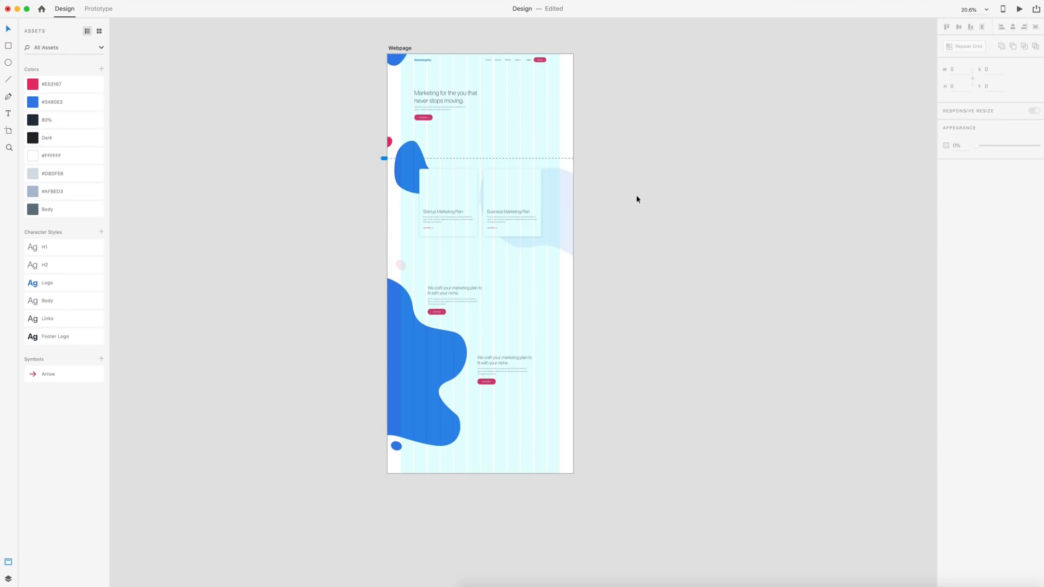
{"action": "scroll", "coordinate": [636, 198], "scroll_direction": "up", "scroll_amount": 5}
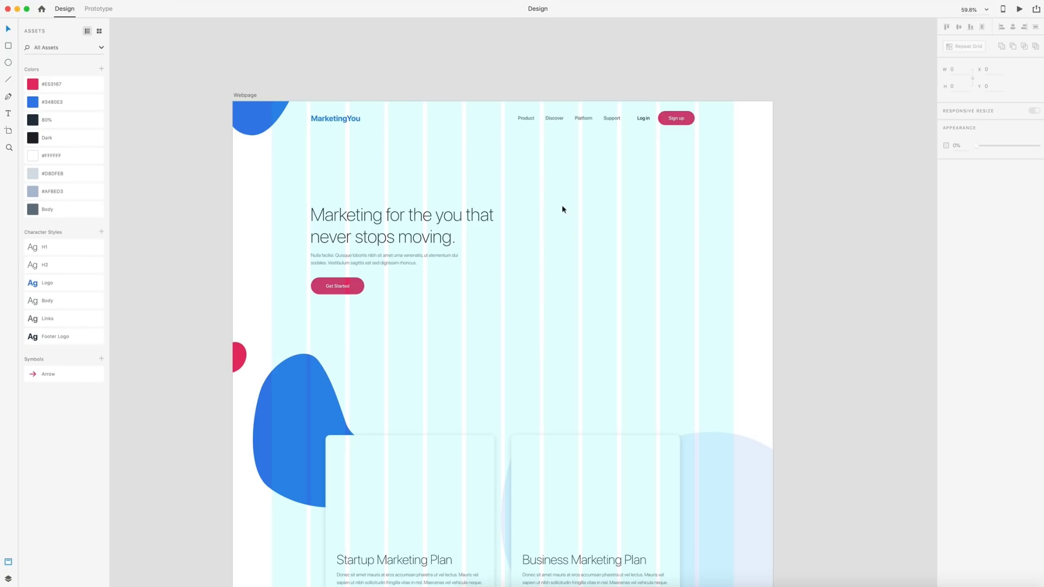
{"action": "left_click_drag", "start_coordinate": [562, 101], "coordinate": [562, 404]}
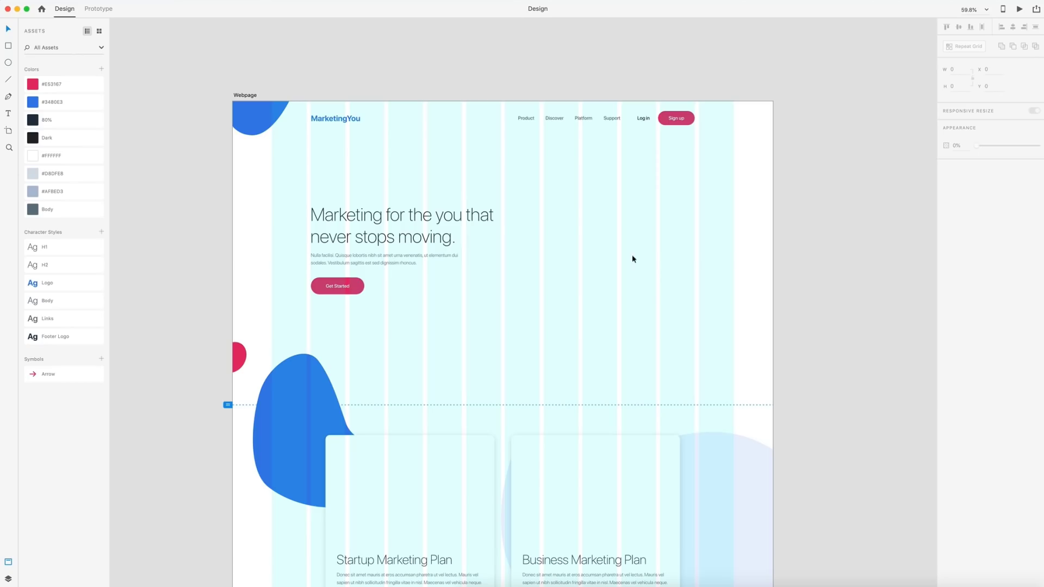
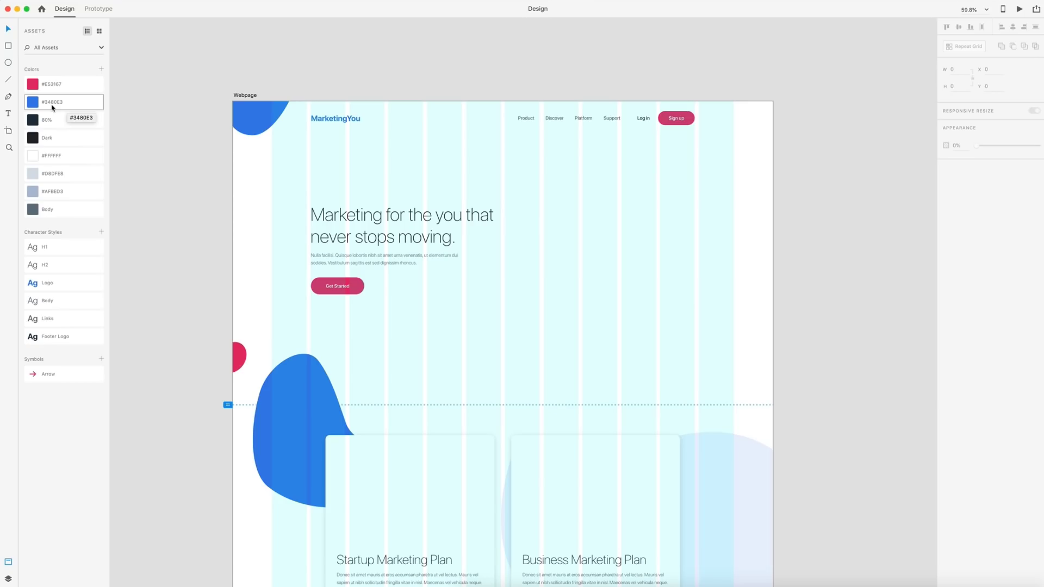
{"action": "key", "text": "super+v"}
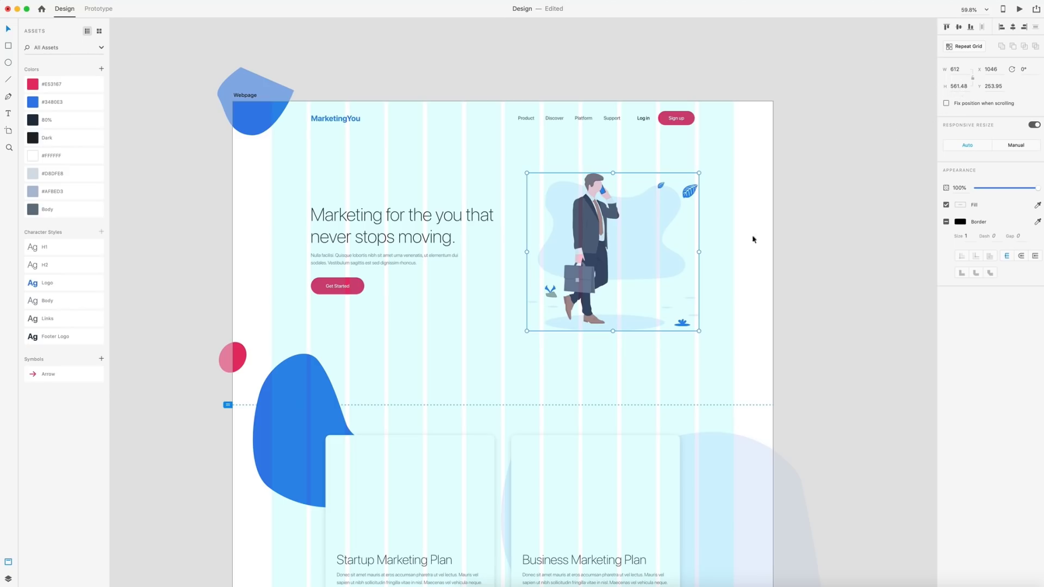
Try small position shifts of the businessman illustration to balance it against the hero text, checking its distances to the artboard edges
{"action": "key", "text": "alt"}
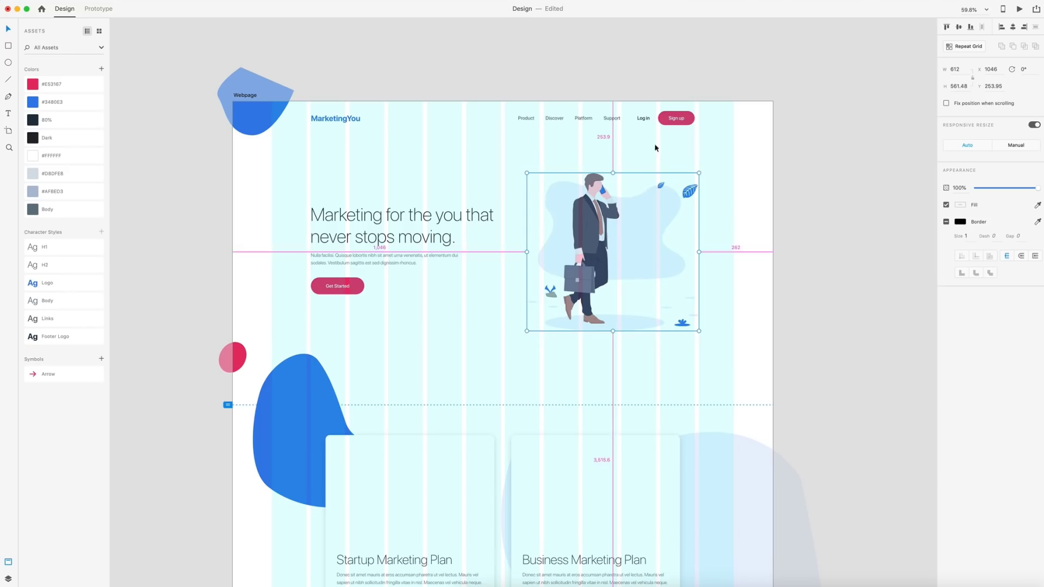
{"action": "left_click_drag", "start_coordinate": [601, 205], "coordinate": [629, 207]}
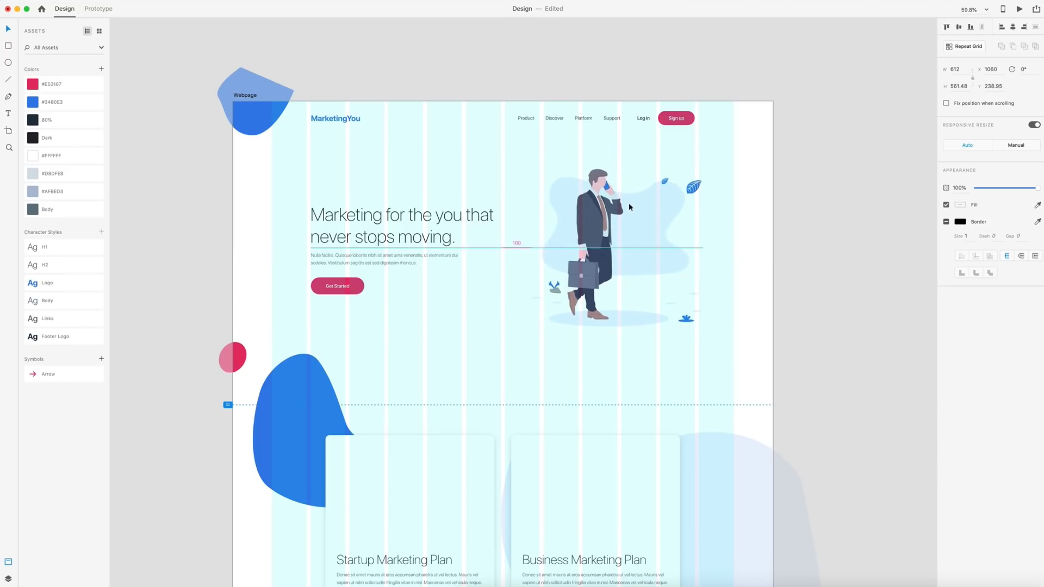
{"action": "left_click_drag", "start_coordinate": [466, 314], "coordinate": [282, 170]}
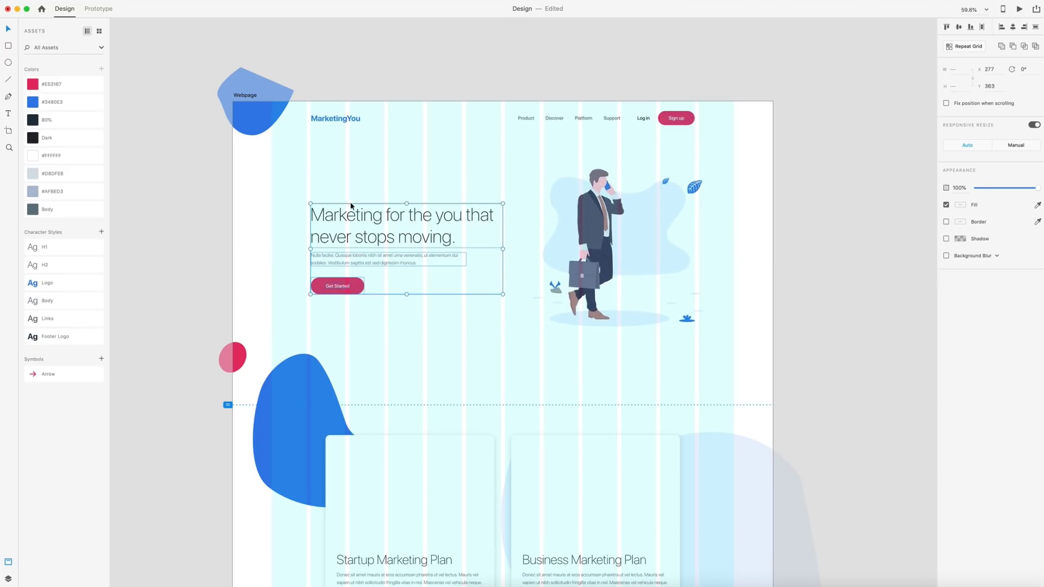
{"action": "left_click_drag", "start_coordinate": [618, 217], "coordinate": [620, 219]}
{"action": "left_click_drag", "start_coordinate": [678, 251], "coordinate": [670, 247]}
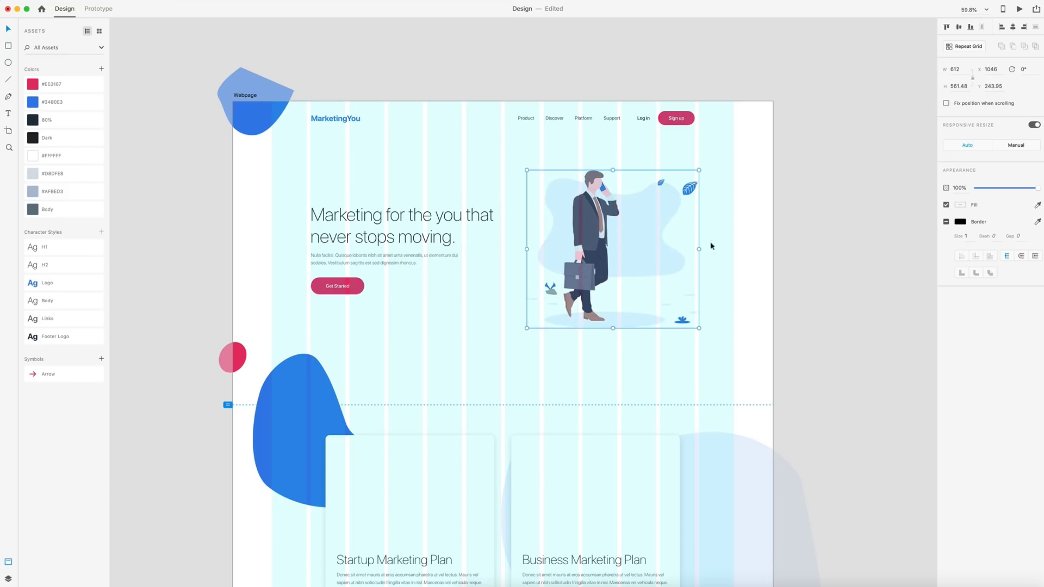
{"action": "key", "text": "shift+Down"}
{"action": "left_click", "coordinate": [726, 170]}
{"action": "key", "text": "alt"}
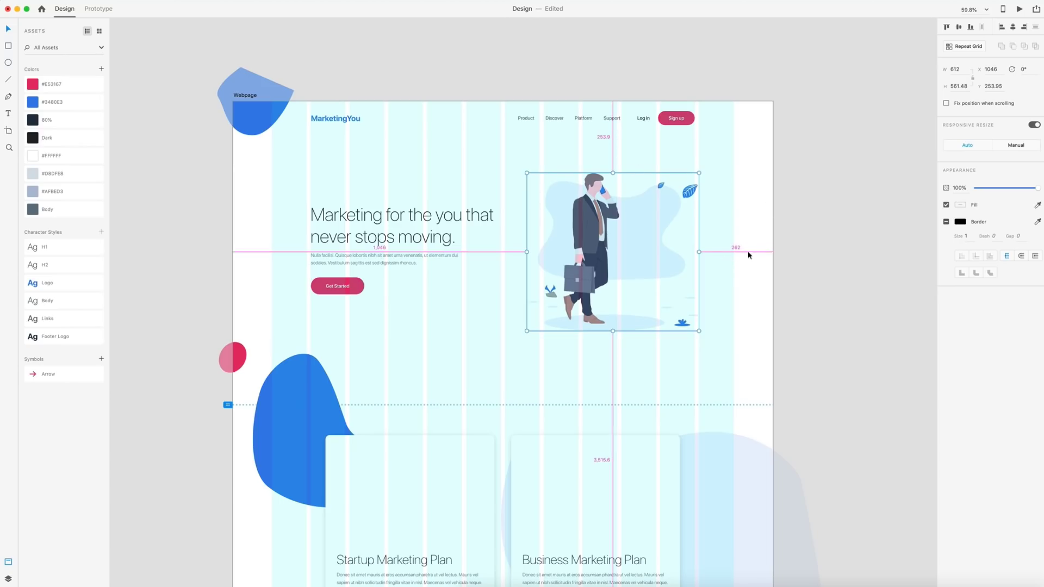
{"action": "left_click", "coordinate": [747, 283]}
Preview the webpage's hero section with its new illustration, and return to the design
{"action": "scroll", "coordinate": [849, 294], "scroll_direction": "down", "scroll_amount": 2}
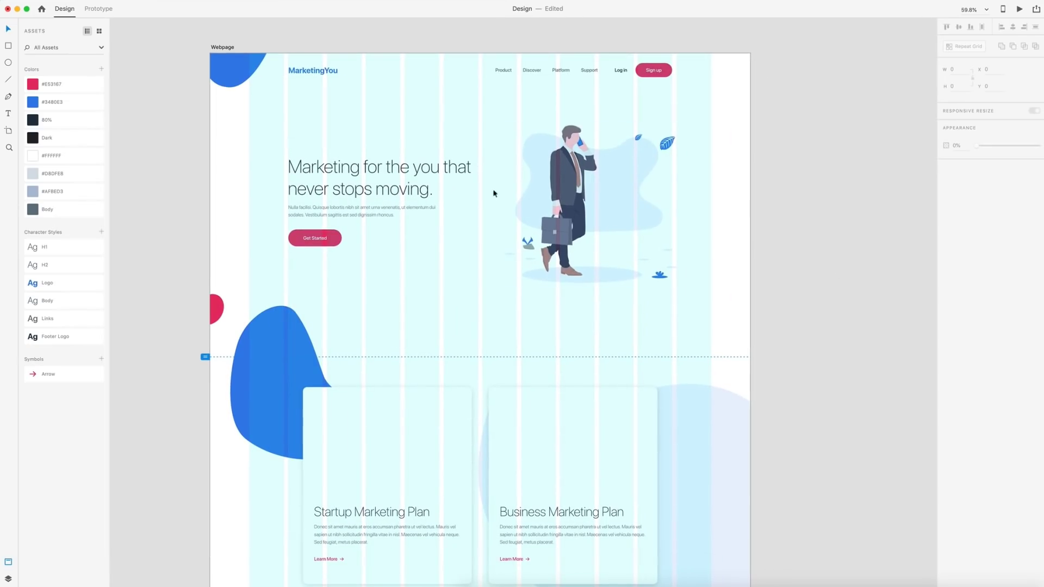
{"action": "left_click", "coordinate": [1020, 9]}
{"action": "left_click_drag", "start_coordinate": [867, 30], "coordinate": [821, 34]}
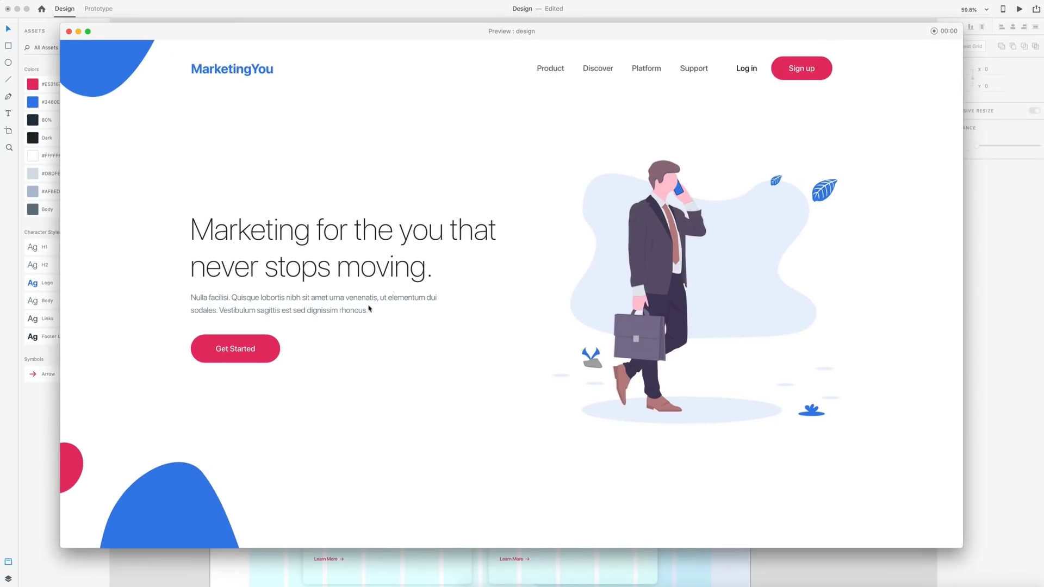
{"action": "left_click", "coordinate": [52, 51]}
Paste the rocket and business-meeting illustrations into the plan cards section
{"action": "scroll", "coordinate": [665, 170], "scroll_direction": "down", "scroll_amount": 5}
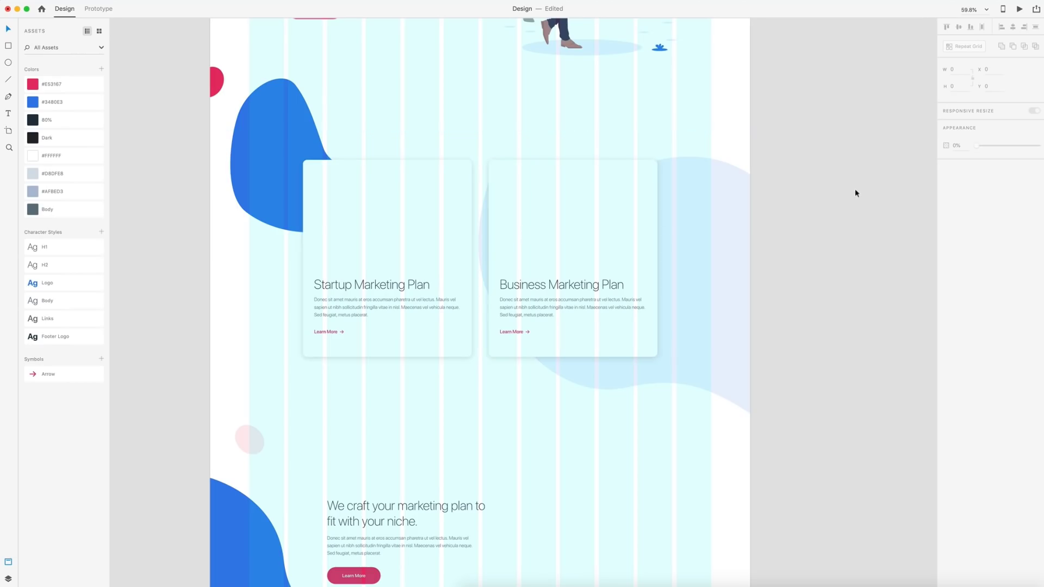
{"action": "key", "text": "super+v"}
{"action": "left_click", "coordinate": [763, 356]}
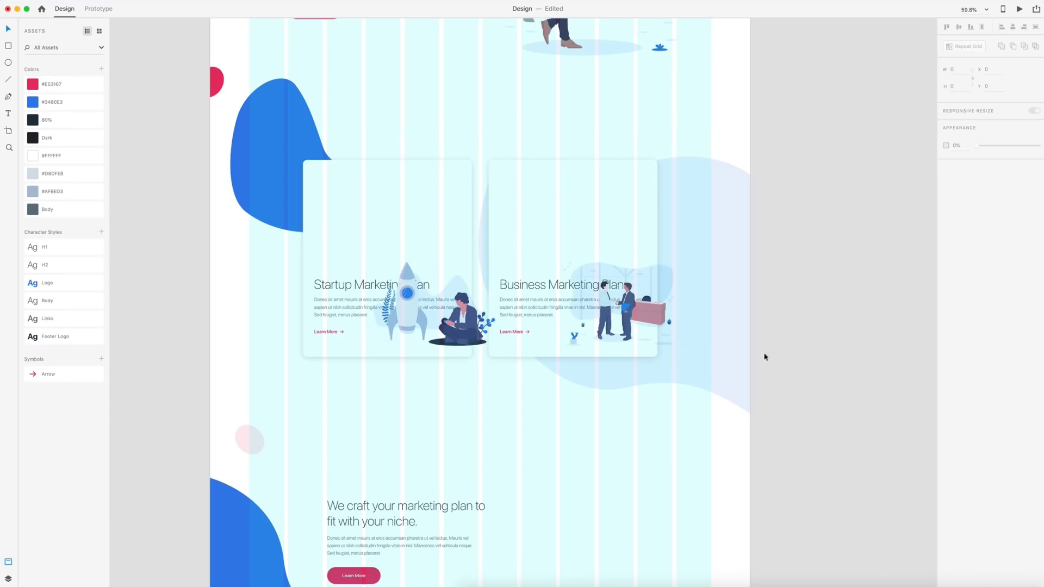
Place the rocket illustration above the Startup Marketing Plan heading and centre it horizontally with its card
{"action": "left_click_drag", "start_coordinate": [430, 322], "coordinate": [408, 217]}
{"action": "left_click", "coordinate": [450, 168], "text": "shift"}
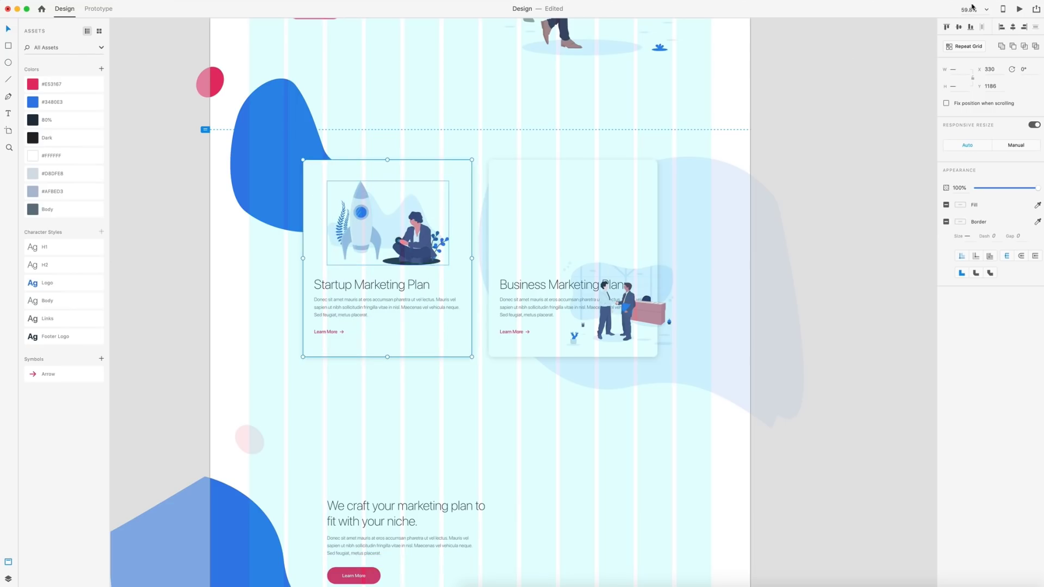
{"action": "left_click", "coordinate": [1013, 28]}
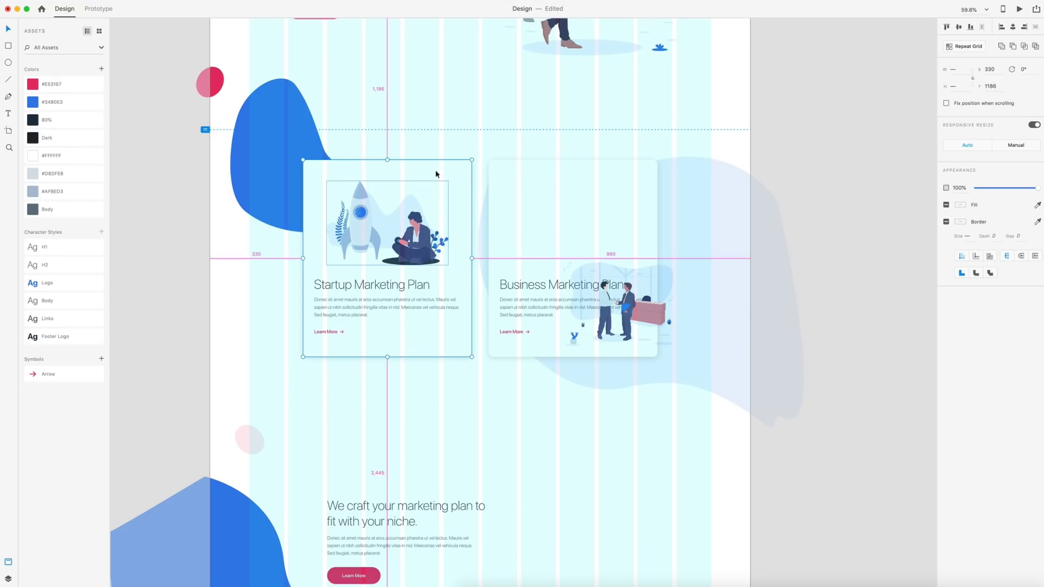
{"action": "left_click", "coordinate": [867, 217]}
Nudge the rocket illustration down within its card to Y 1266
{"action": "left_click", "coordinate": [395, 255]}
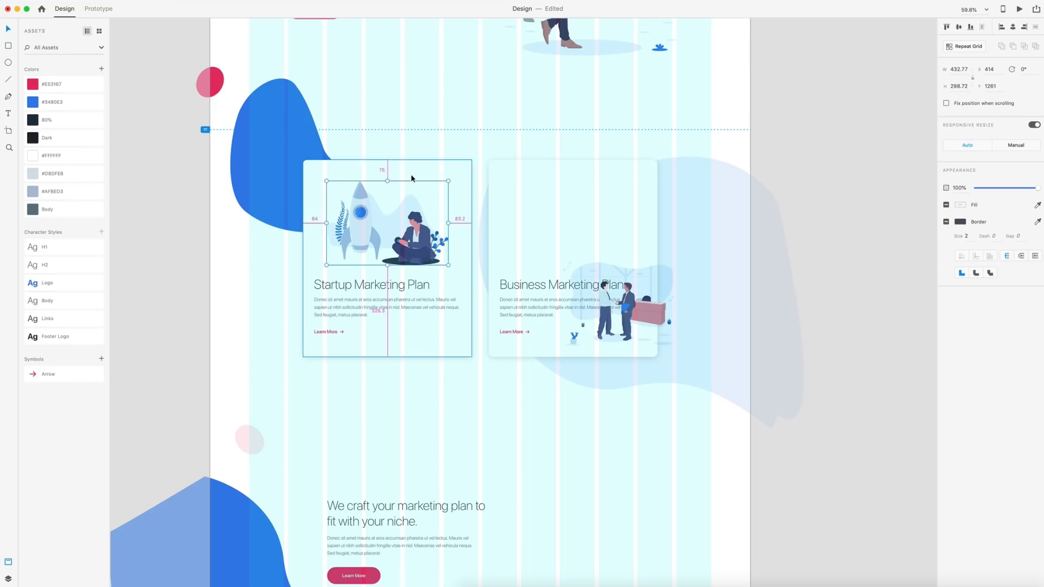
{"action": "key", "text": "Down"}
{"action": "key", "text": "Down"}
{"action": "key", "text": "Down"}
{"action": "key", "text": "Down"}
{"action": "key", "text": "Down"}
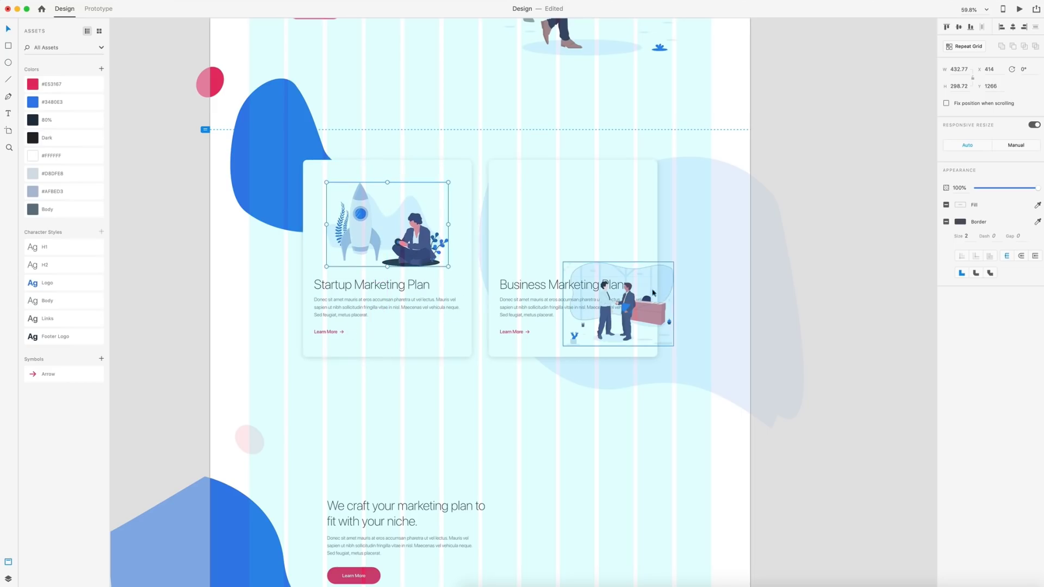
Place the business-meeting illustration above the Business Marketing Plan heading, centred in its card
{"action": "left_click_drag", "start_coordinate": [648, 296], "coordinate": [601, 213]}
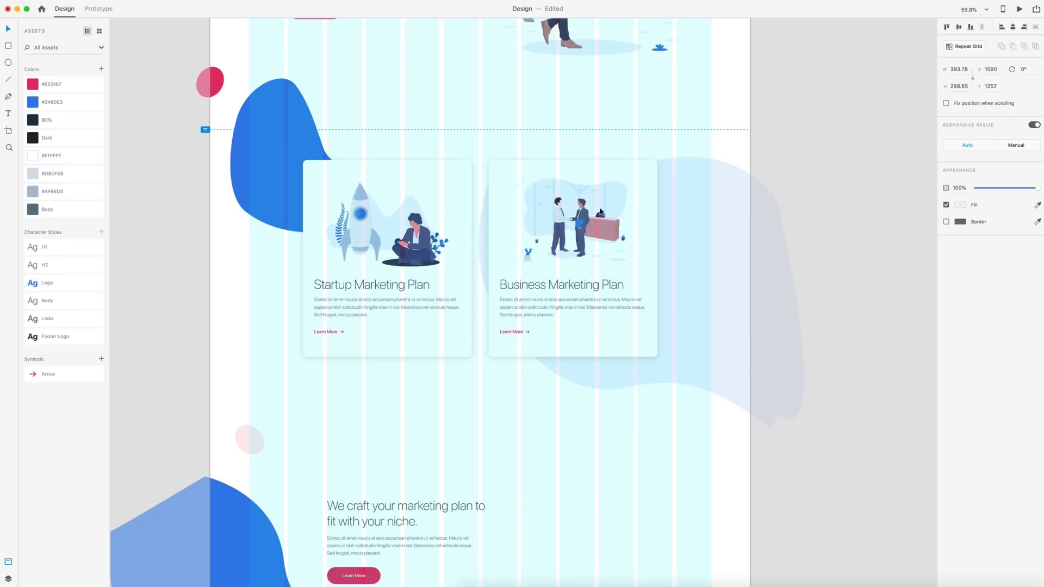
{"action": "key", "text": "Escape"}
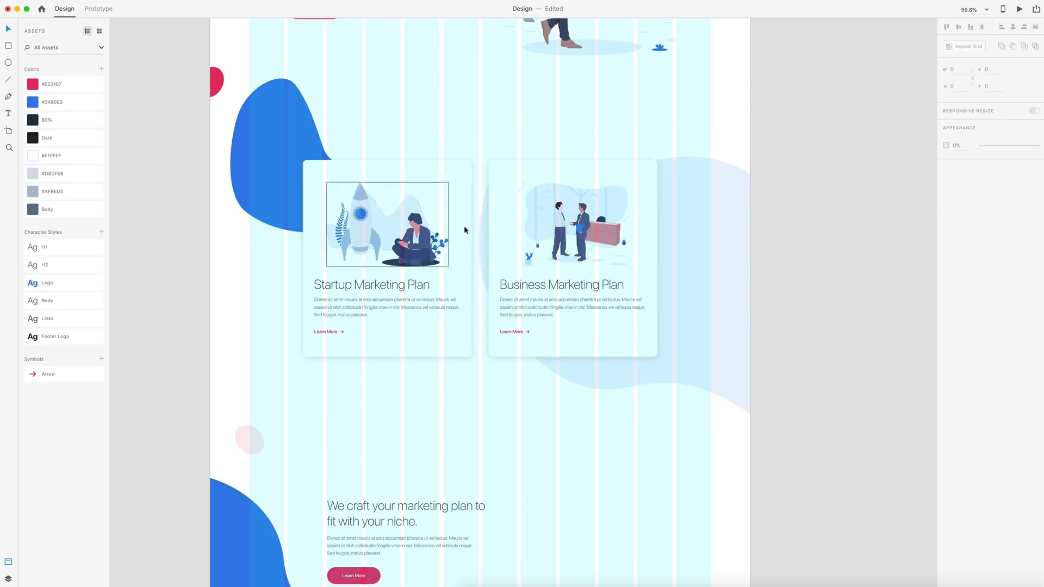
Hide the webpage artboard's layout grid and review the page from the hero down to the tailored-plan sections
{"action": "scroll", "coordinate": [660, 100], "scroll_direction": "down", "scroll_amount": 1}
{"action": "left_click", "coordinate": [694, 116]}
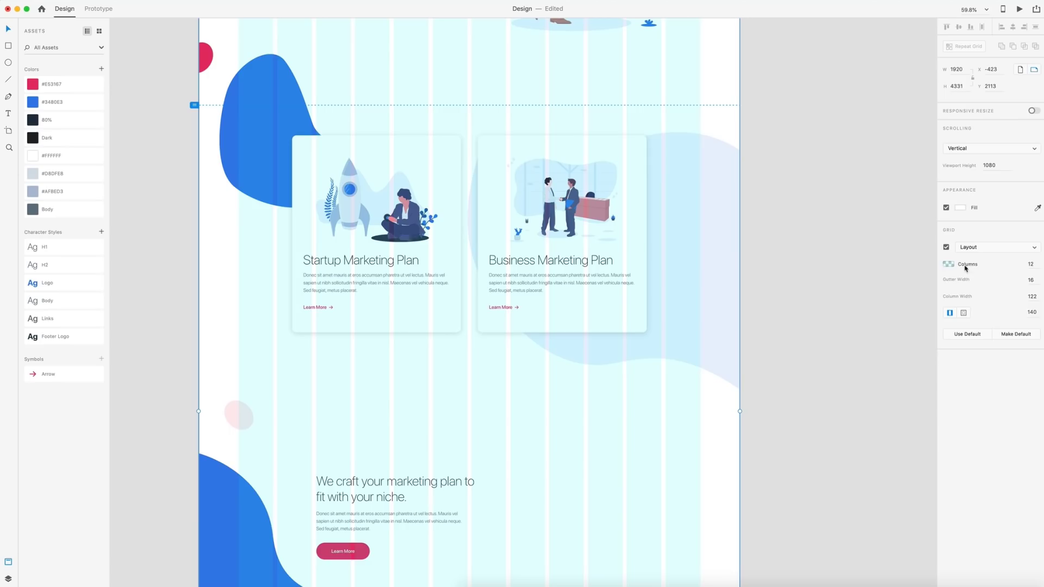
{"action": "left_click", "coordinate": [946, 248]}
{"action": "scroll", "coordinate": [834, 263], "scroll_direction": "up", "scroll_amount": 6}
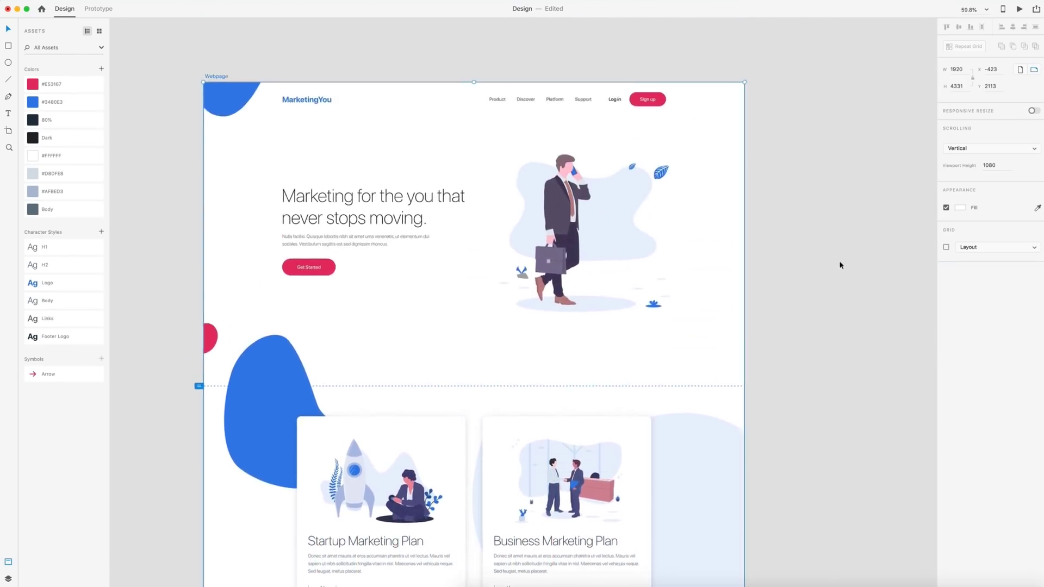
{"action": "scroll", "coordinate": [840, 265], "scroll_direction": "down", "scroll_amount": 7}
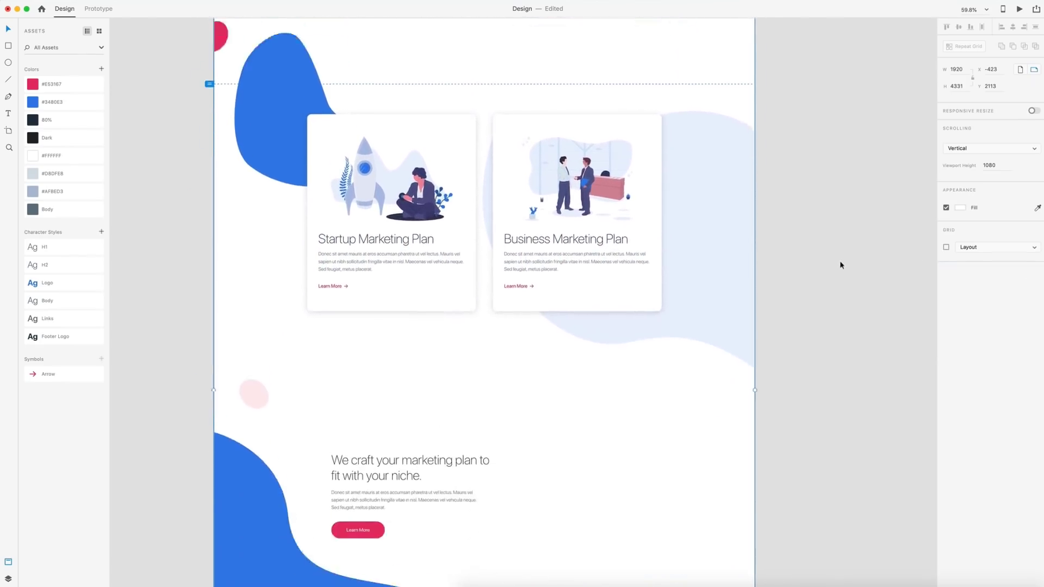
{"action": "scroll", "coordinate": [840, 265], "scroll_direction": "down", "scroll_amount": 3}
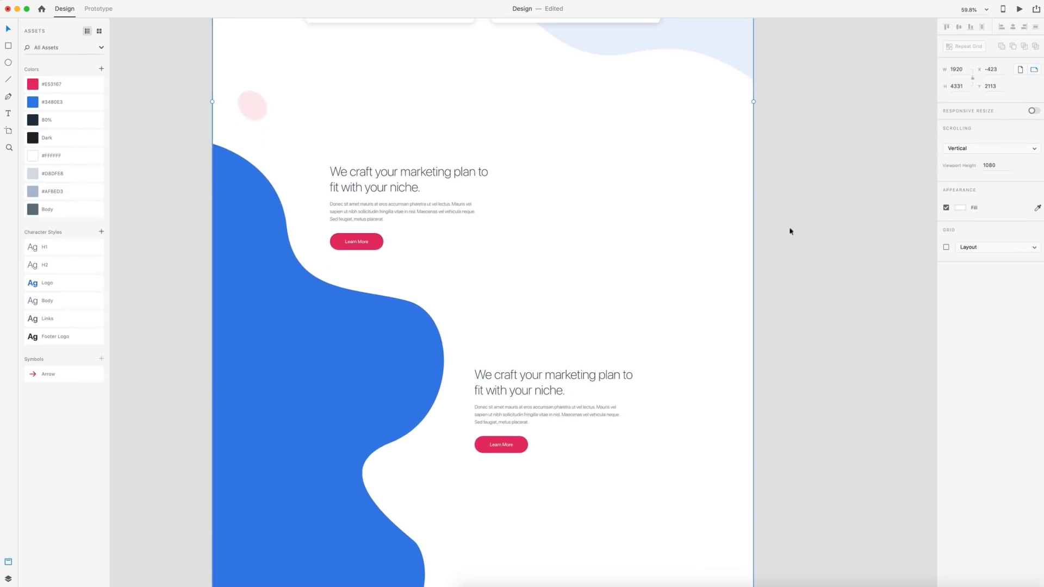
Paste the mobile marketing illustration beside the first "We craft your marketing plan" text block and shift it slightly down to about Y 2259
{"action": "left_click", "coordinate": [870, 473]}
{"action": "scroll", "coordinate": [707, 326], "scroll_direction": "up", "scroll_amount": 2}
{"action": "left_click", "coordinate": [495, 305]}
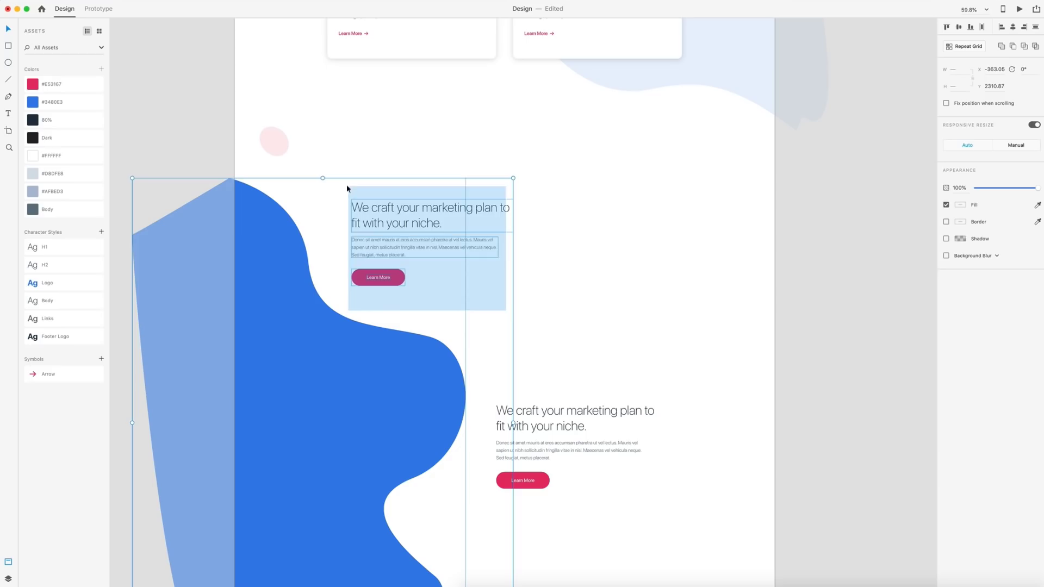
{"action": "left_click", "coordinate": [486, 257]}
{"action": "left_click", "coordinate": [687, 266]}
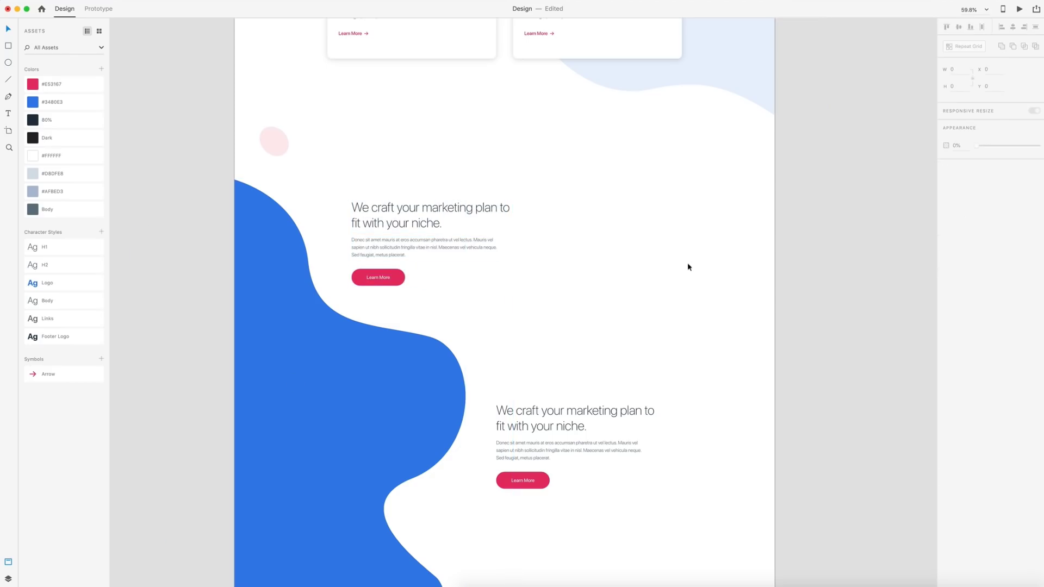
{"action": "key", "text": "ctrl+v"}
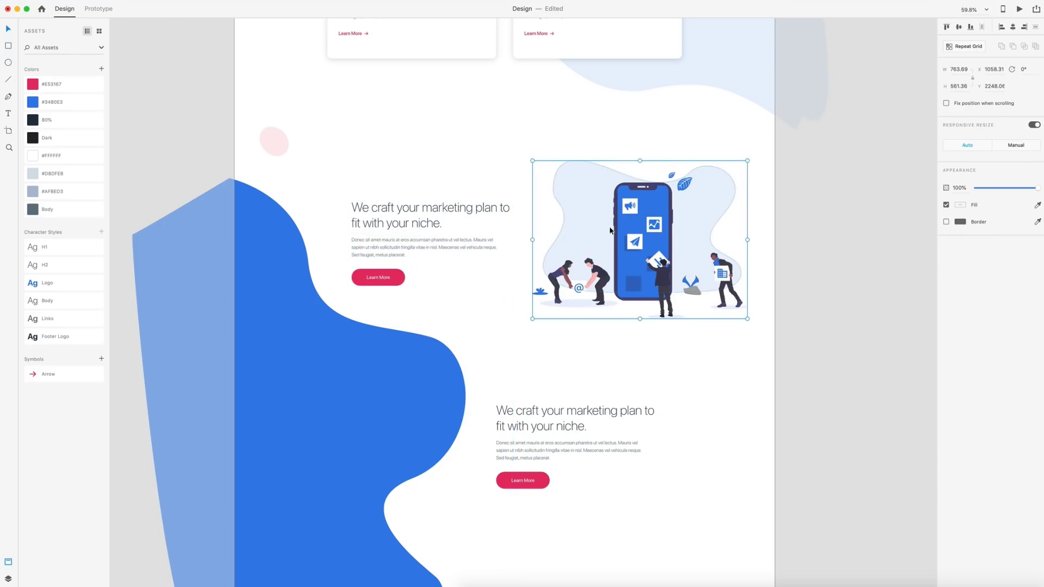
{"action": "left_click_drag", "start_coordinate": [611, 230], "coordinate": [610, 232]}
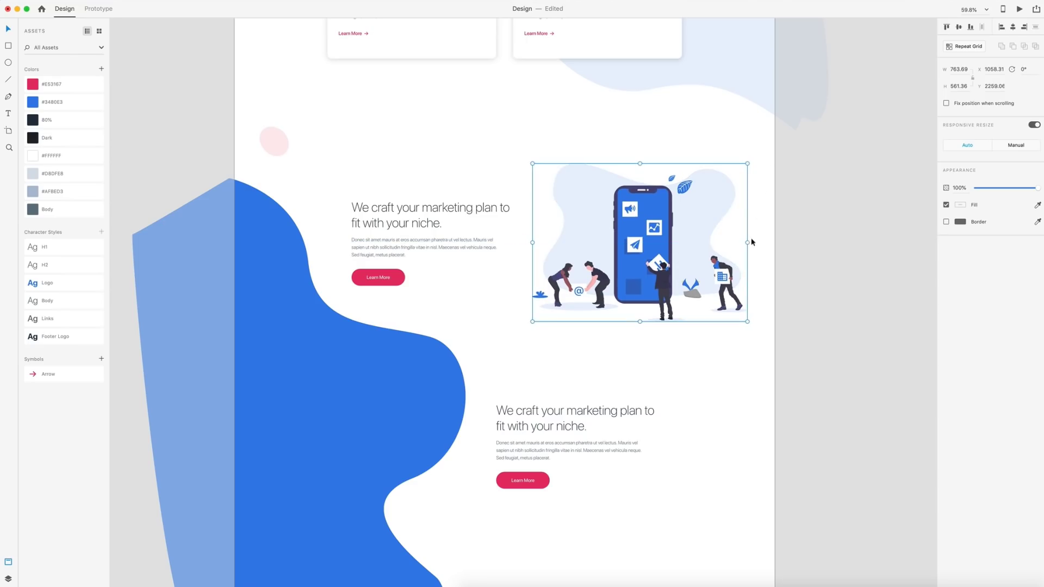
Show the layout grid to check the mobile marketing illustration's alignment, and hide the grid again
{"action": "left_click", "coordinate": [761, 227]}
{"action": "left_click", "coordinate": [946, 246]}
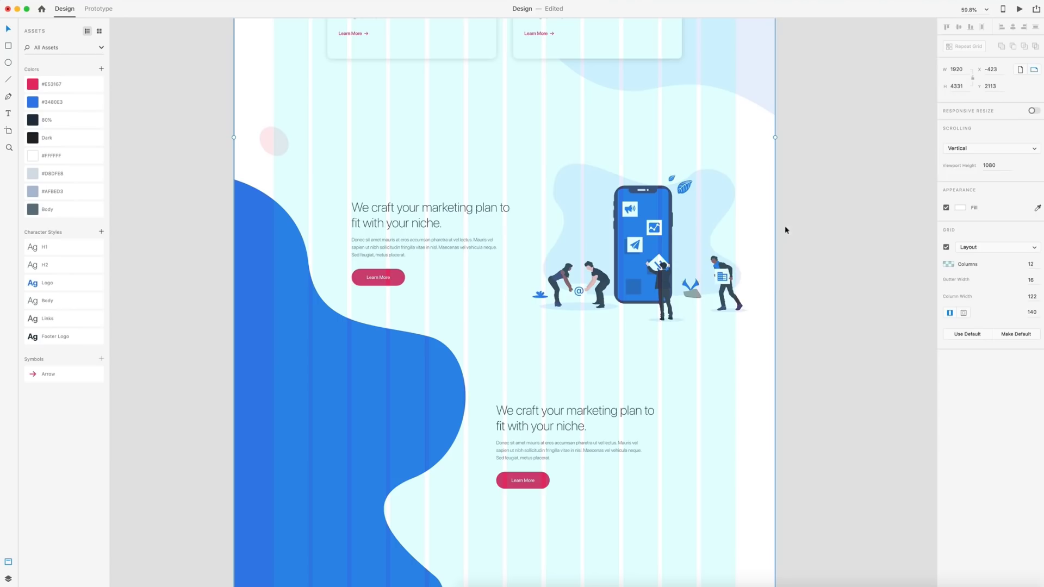
{"action": "left_click", "coordinate": [872, 252]}
{"action": "scroll", "coordinate": [865, 228], "scroll_direction": "up", "scroll_amount": 2}
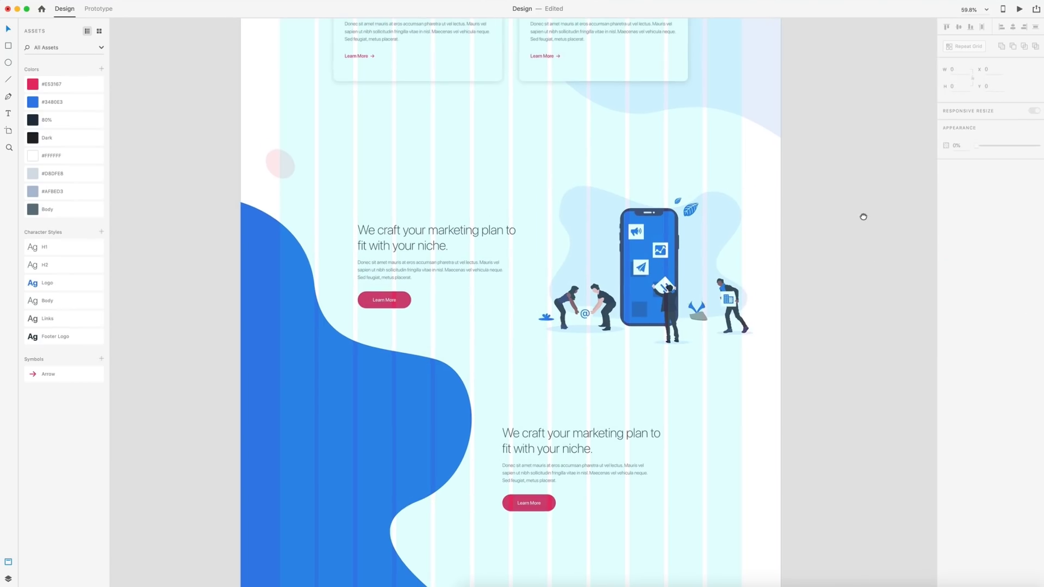
{"action": "left_click", "coordinate": [723, 169]}
{"action": "left_click", "coordinate": [946, 247]}
{"action": "left_click", "coordinate": [871, 214]}
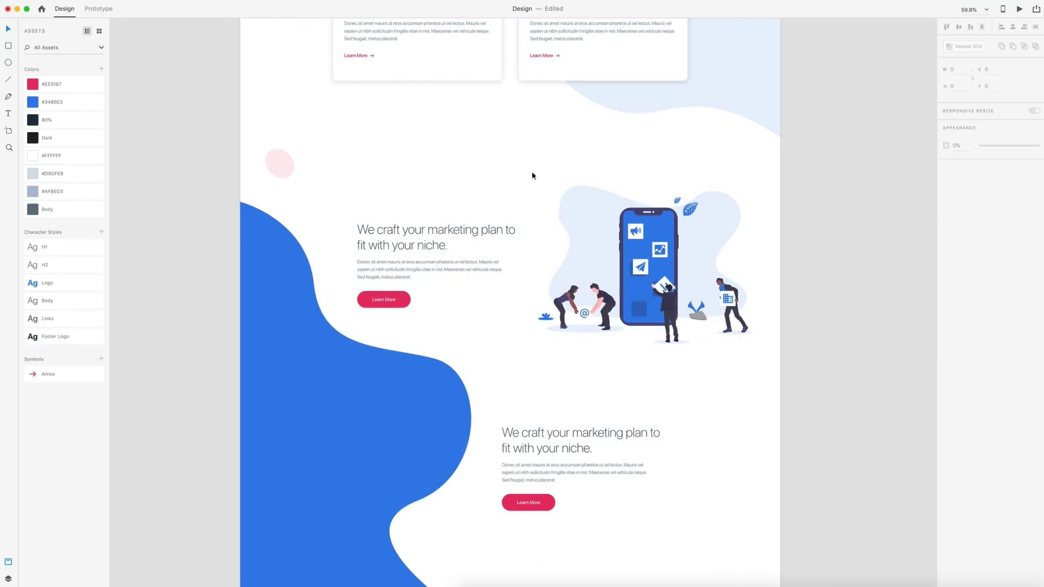
Switch to the unDraw site in the browser and set the illustration colour to #3480e3
{"action": "scroll", "coordinate": [532, 174], "scroll_direction": "down", "scroll_amount": 3}
{"action": "scroll", "coordinate": [599, 253], "scroll_direction": "up", "scroll_amount": 1}
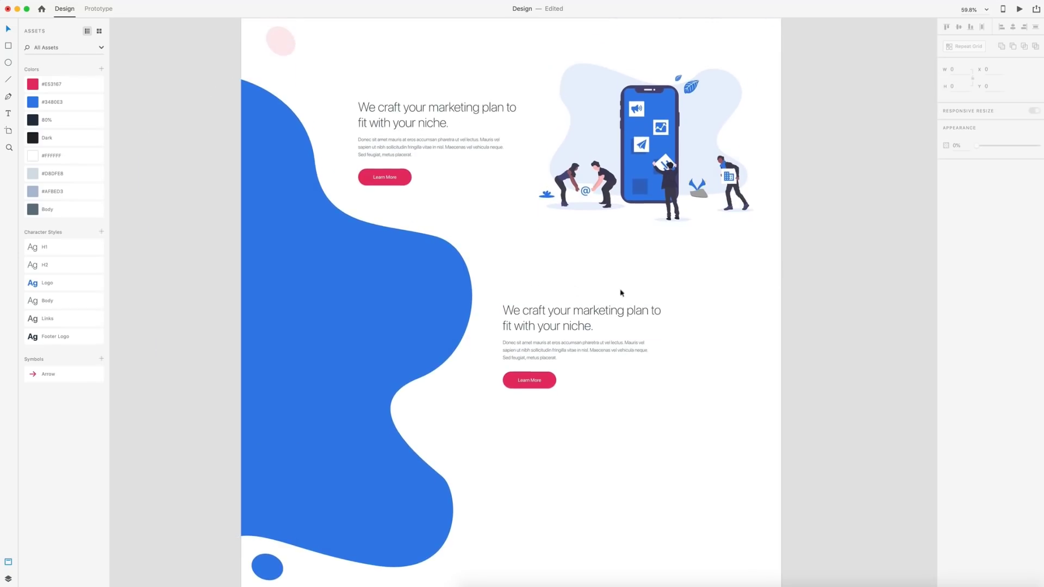
{"action": "scroll", "coordinate": [764, 418], "scroll_direction": "down", "scroll_amount": 4}
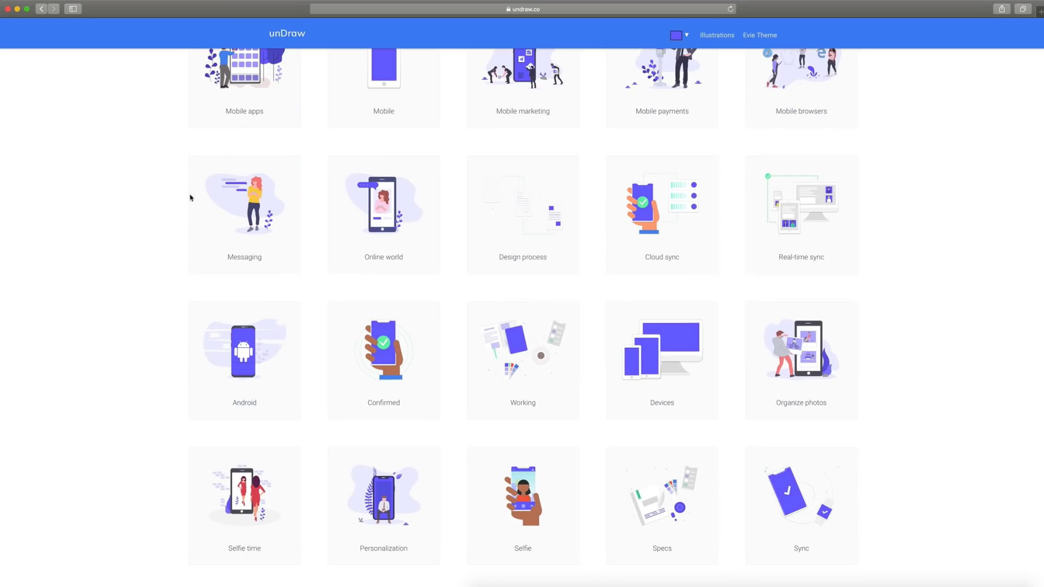
{"action": "scroll", "coordinate": [205, 158], "scroll_direction": "down", "scroll_amount": 1}
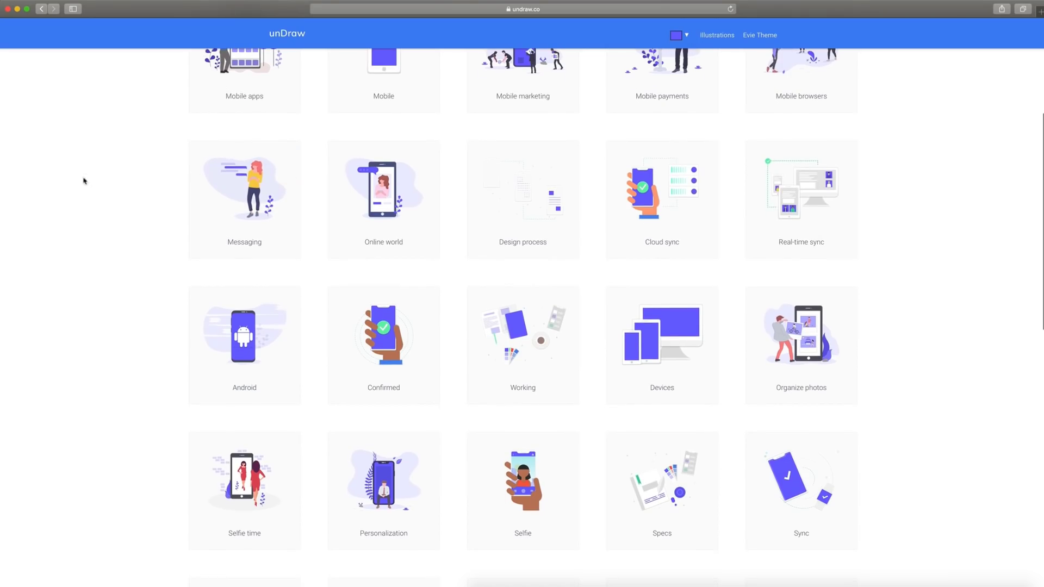
{"action": "left_click", "coordinate": [252, 193]}
{"action": "left_click", "coordinate": [968, 197]}
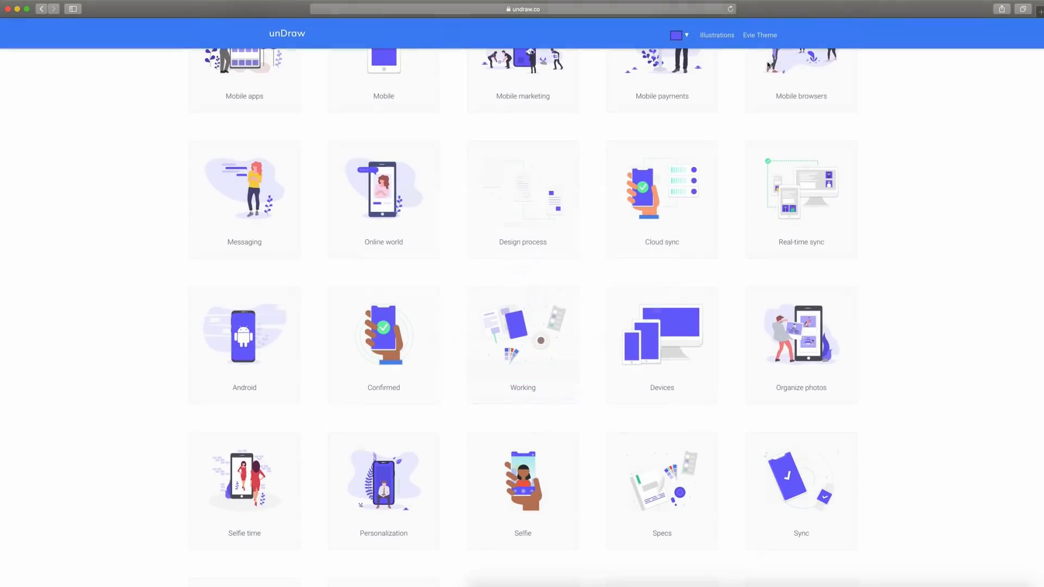
{"action": "left_click", "coordinate": [677, 36]}
{"action": "left_click", "coordinate": [746, 126]}
{"action": "type", "text": "#3480e3"}
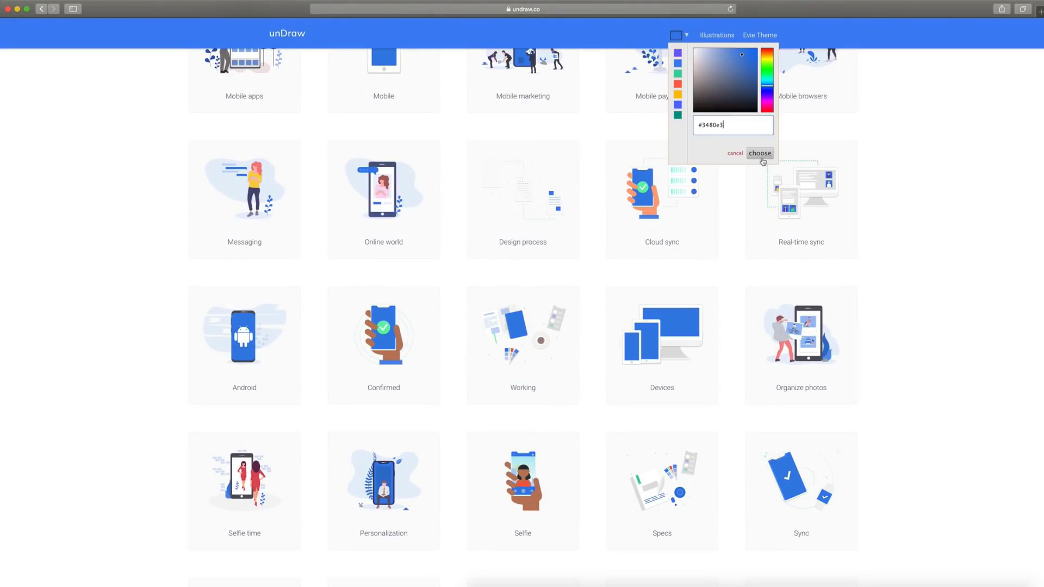
{"action": "left_click", "coordinate": [761, 153]}
Download the Messaging illustration as SVG and import it into the webpage design in Adobe XD
{"action": "left_click", "coordinate": [293, 203]}
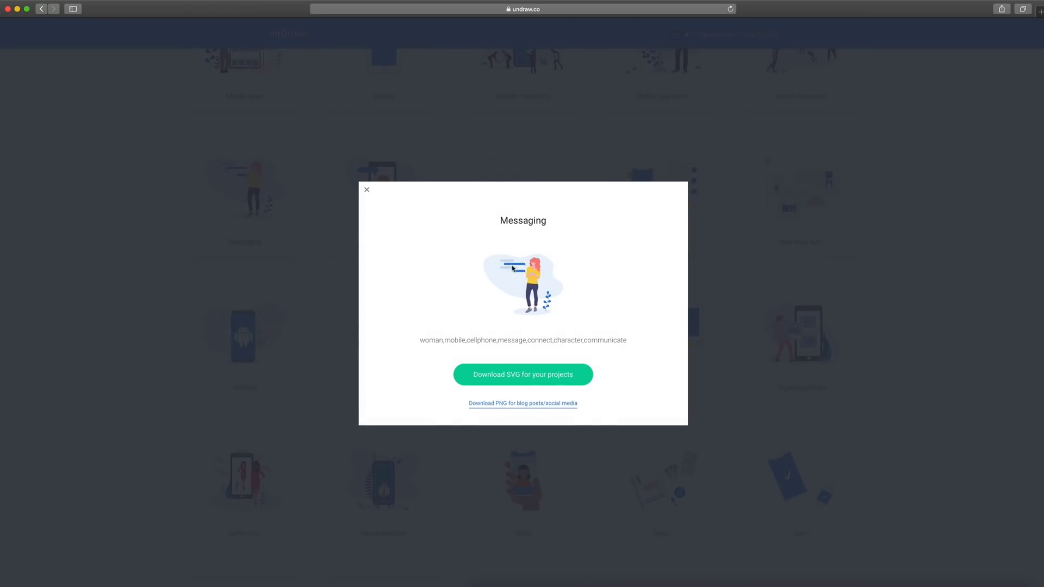
{"action": "left_click", "coordinate": [510, 378]}
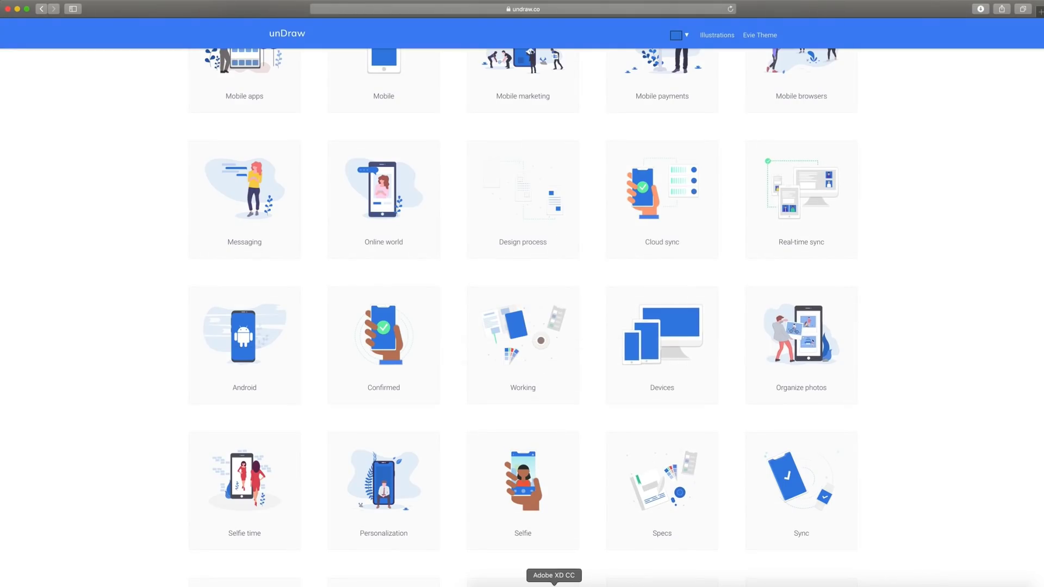
{"action": "left_click", "coordinate": [554, 584]}
{"action": "left_click_drag", "start_coordinate": [948, 576], "coordinate": [724, 348]}
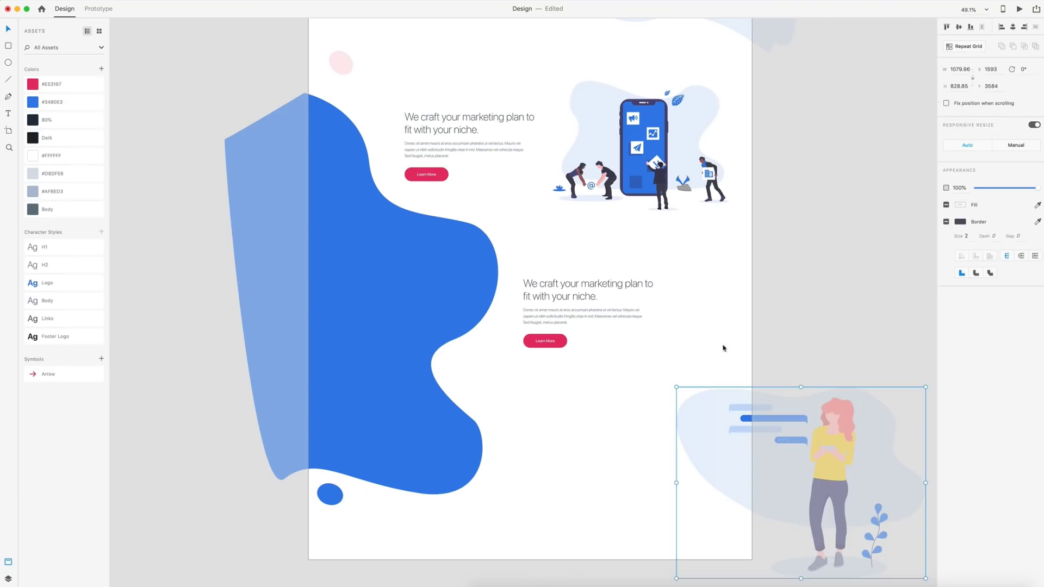
Move the messaging illustration clear of the large blue shape and delete its light-blue background blob
{"action": "left_click_drag", "start_coordinate": [829, 460], "coordinate": [442, 329]}
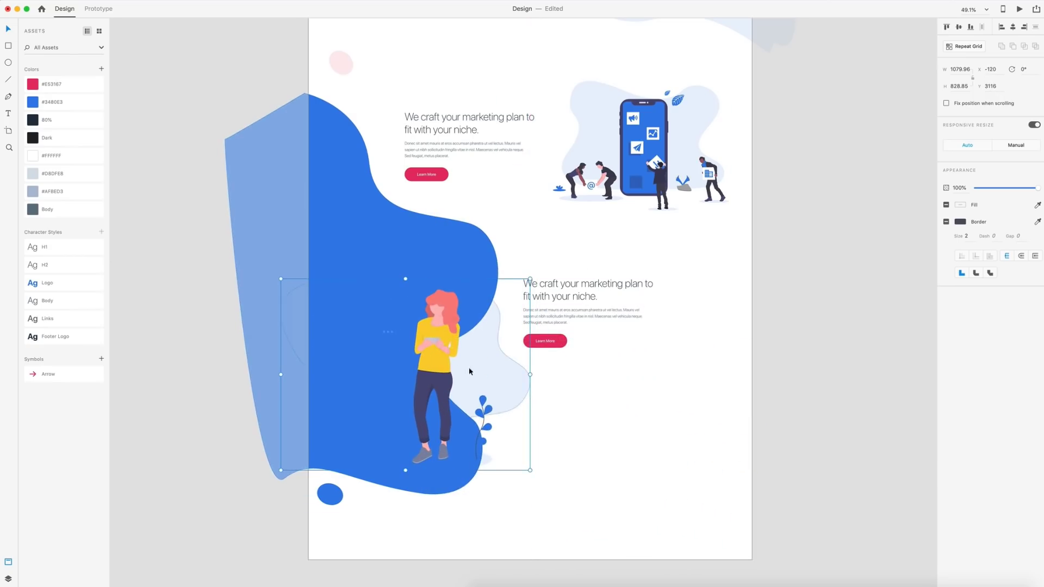
{"action": "left_click_drag", "start_coordinate": [437, 392], "coordinate": [697, 432]}
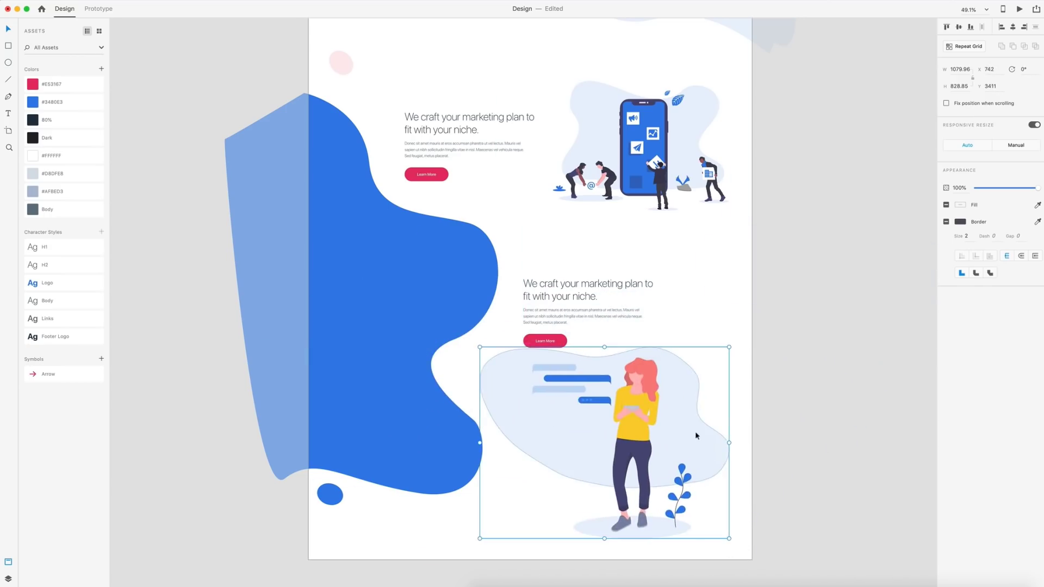
{"action": "double_click", "coordinate": [697, 431]}
{"action": "double_click", "coordinate": [694, 431]}
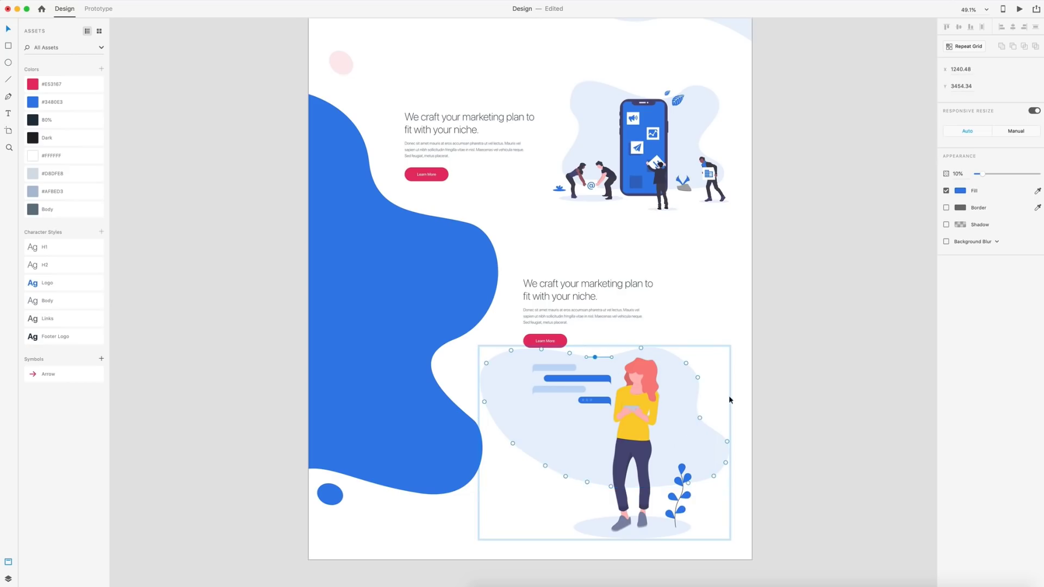
{"action": "key", "text": "Escape"}
{"action": "key", "text": "Delete"}
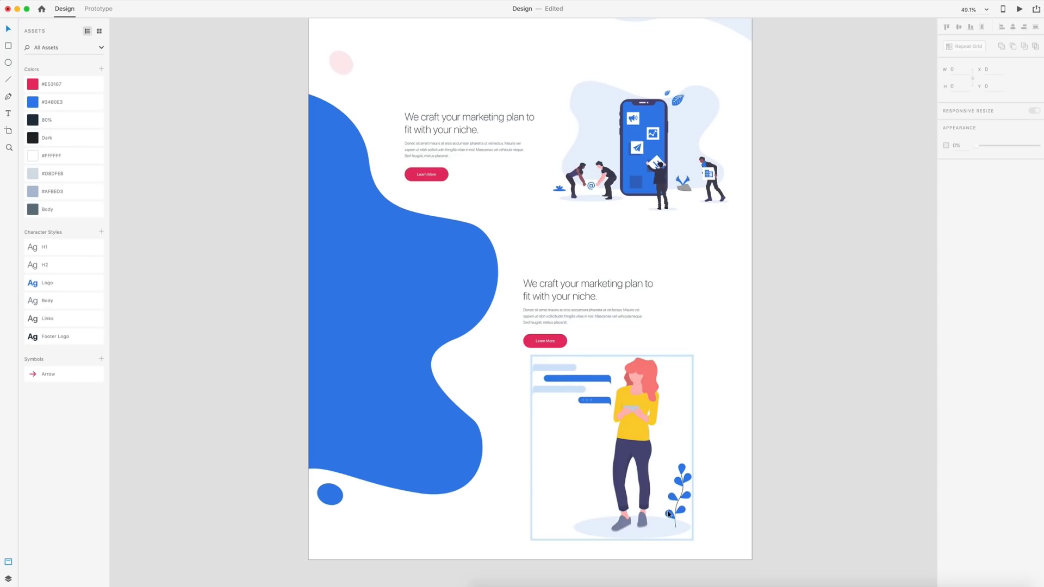
Recolour the illustration's message bubbles with the saved lightest grey and move the illustration onto the large blue shape beside the second text block
{"action": "left_click", "coordinate": [592, 400]}
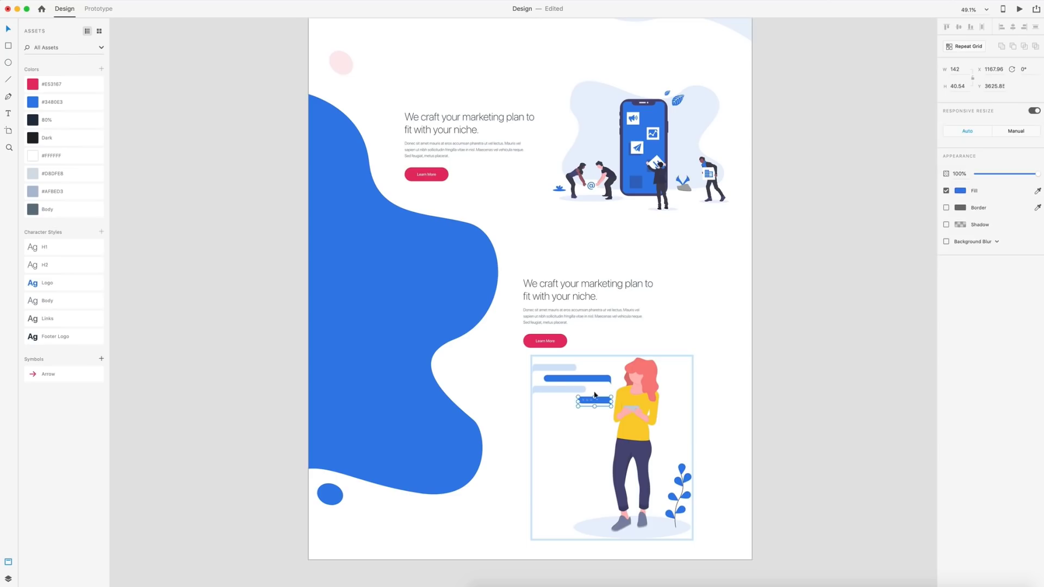
{"action": "left_click", "coordinate": [554, 369], "text": "shift"}
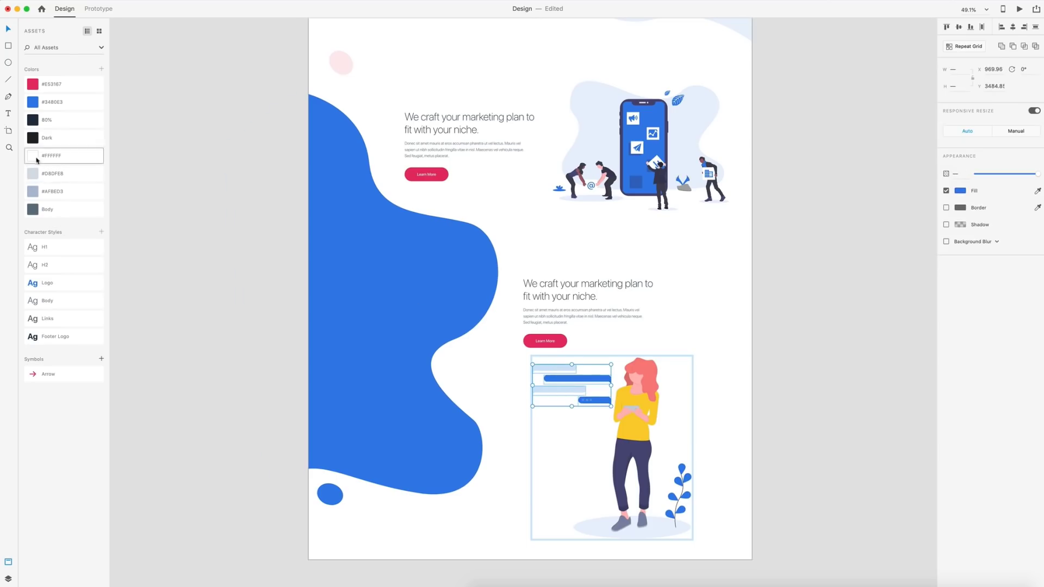
{"action": "left_click", "coordinate": [37, 178]}
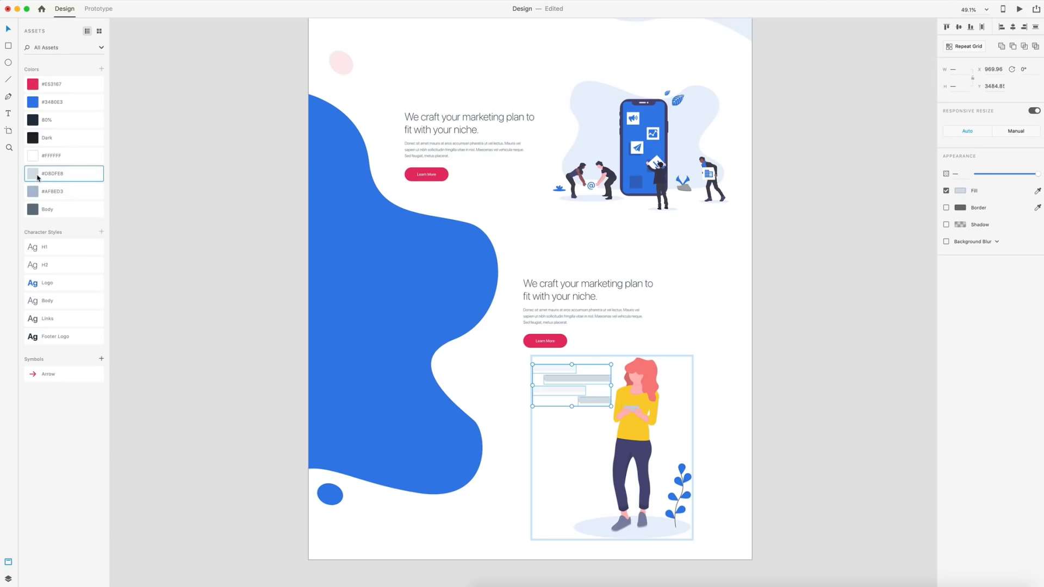
{"action": "left_click_drag", "start_coordinate": [645, 465], "coordinate": [461, 405]}
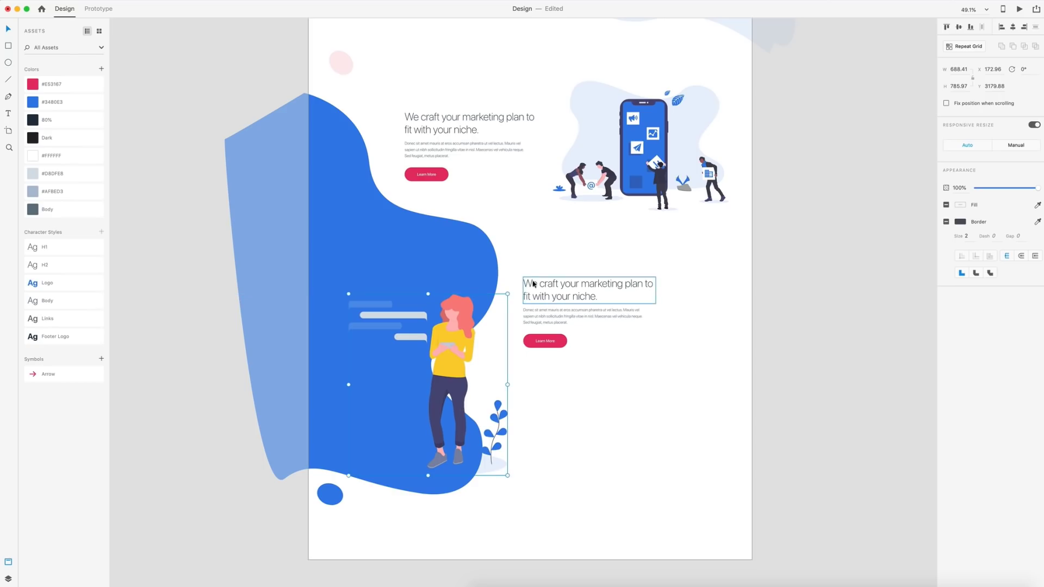
{"action": "mouse_move", "coordinate": [458, 361]}
{"action": "left_mouse_down"}
{"action": "mouse_move", "coordinate": [460, 333]}
{"action": "mouse_move", "coordinate": [460, 357]}
{"action": "mouse_move", "coordinate": [439, 366]}
{"action": "mouse_move", "coordinate": [464, 357]}
{"action": "mouse_move", "coordinate": [453, 346]}
{"action": "left_mouse_up"}
Try enlarging the woman illustration to about 881 by 1006, and undo the resizing and the other latest changes
{"action": "left_click_drag", "start_coordinate": [505, 455], "coordinate": [538, 498]}
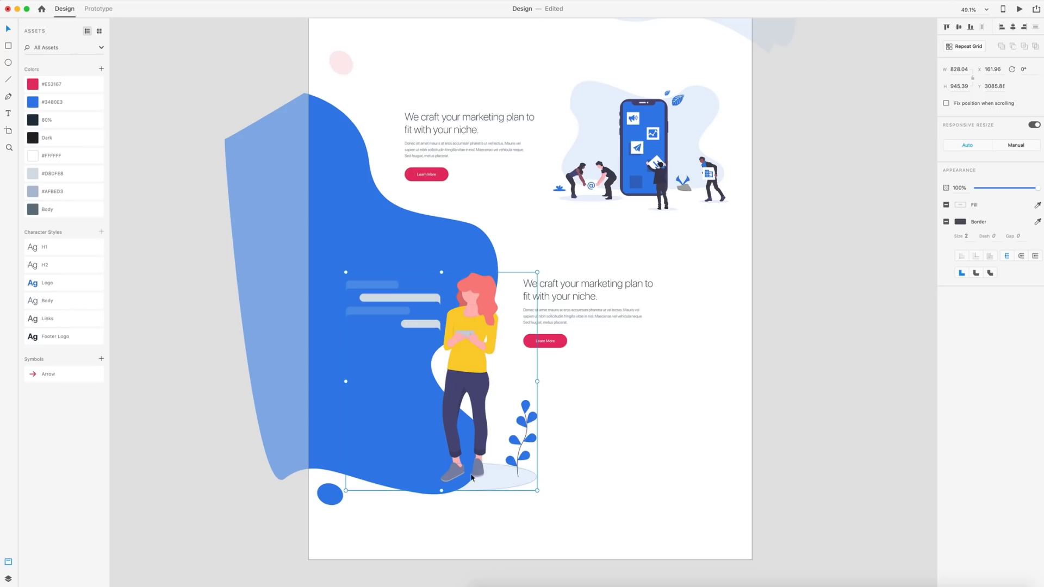
{"action": "left_click_drag", "start_coordinate": [537, 492], "coordinate": [549, 505]}
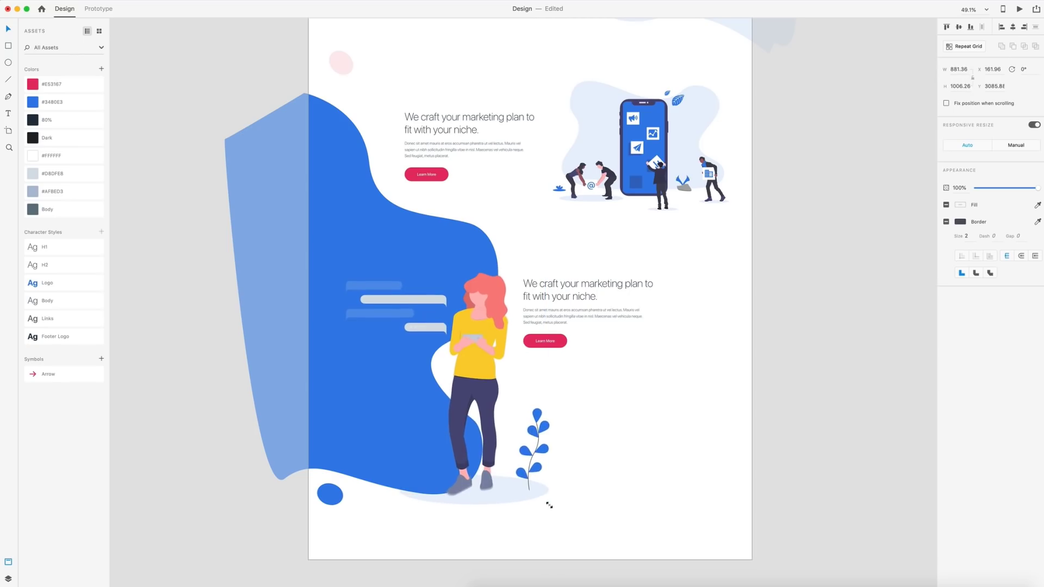
{"action": "key", "text": "ctrl+z"}
{"action": "key", "text": "ctrl+z"}
{"action": "key", "text": "ctrl+z"}
{"action": "key", "text": "ctrl+z"}
{"action": "key", "text": "ctrl+z"}
{"action": "key", "text": "ctrl+z"}
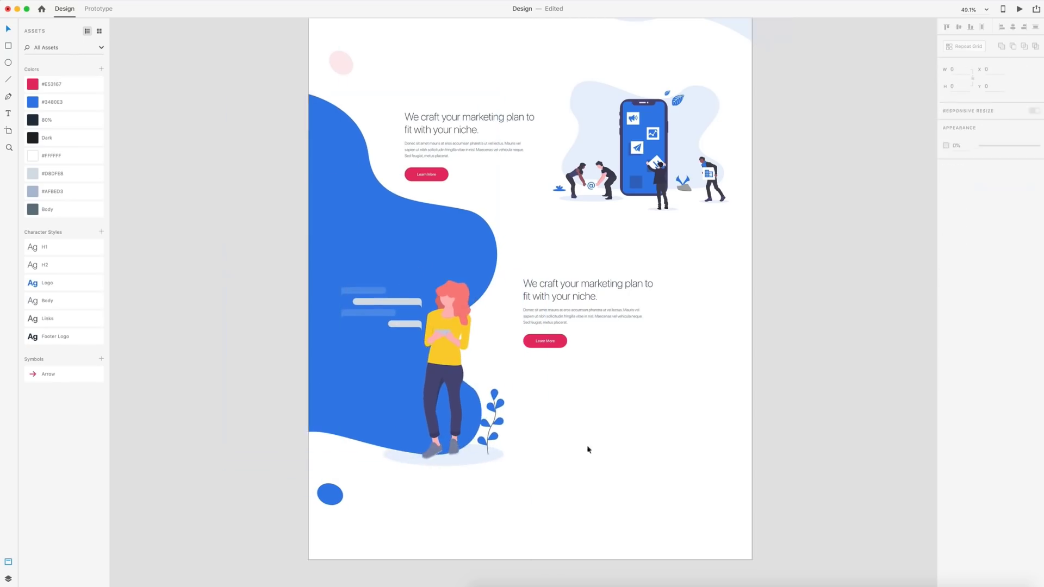
{"action": "key", "text": "ctrl+z"}
{"action": "key", "text": "ctrl+z"}
{"action": "key", "text": "ctrl+z"}
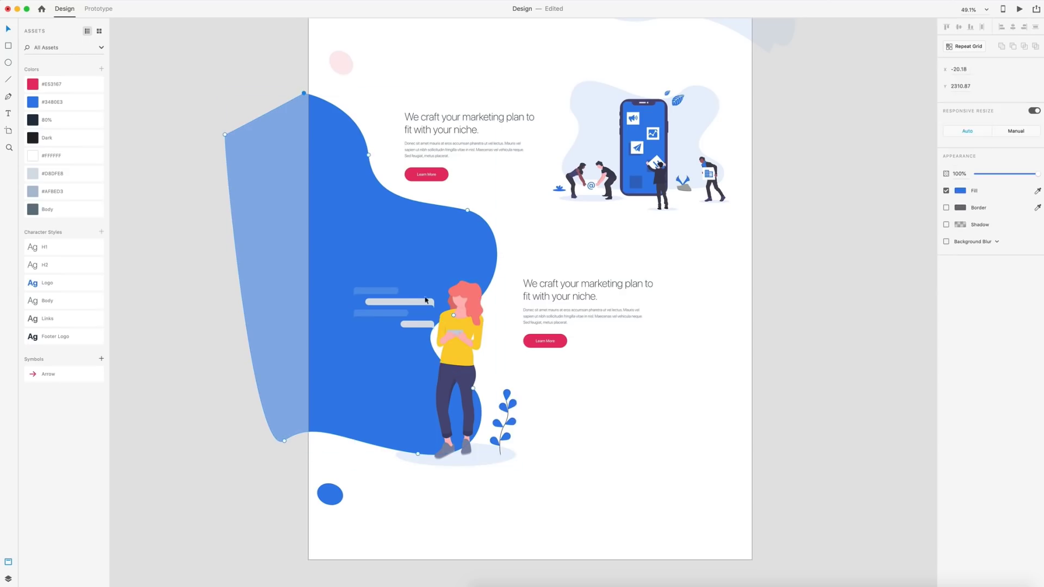
Move the large blue shape's inner anchor point behind the woman's head to fill the gap behind her
{"action": "left_click", "coordinate": [453, 314]}
{"action": "left_click_drag", "start_coordinate": [403, 335], "coordinate": [466, 303]}
{"action": "left_click", "coordinate": [625, 430]}
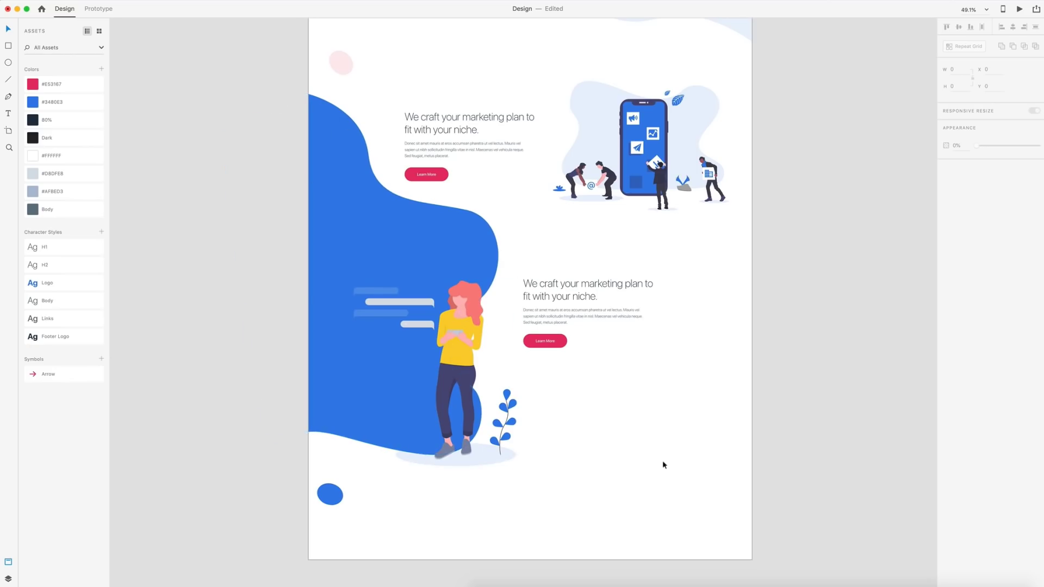
Move the small blue blob up so it sits close beneath the lower edge of the large blue shape
{"action": "scroll", "coordinate": [379, 436], "scroll_direction": "down", "scroll_amount": 2}
{"action": "left_click_drag", "start_coordinate": [325, 468], "coordinate": [326, 402]}
{"action": "left_click", "coordinate": [334, 386]}
{"action": "double_click", "coordinate": [285, 391]}
{"action": "left_click", "coordinate": [375, 476]}
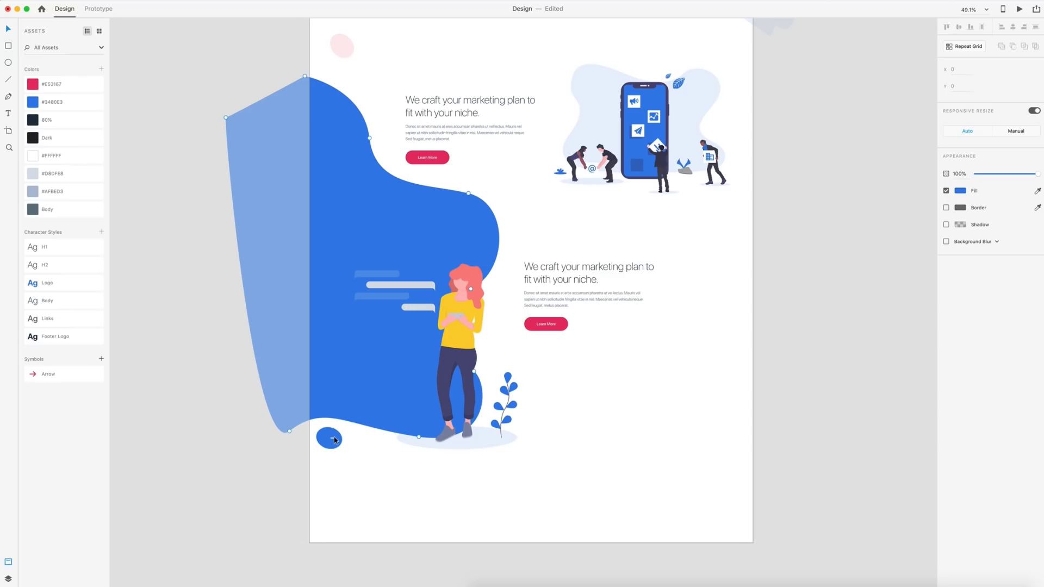
{"action": "left_click", "coordinate": [338, 448]}
{"action": "left_click_drag", "start_coordinate": [335, 439], "coordinate": [336, 440]}
{"action": "left_click", "coordinate": [555, 464]}
Extend the artboard downward to a height of 4691 to make room for a footer, and show its layout grid
{"action": "scroll", "coordinate": [559, 474], "scroll_direction": "right", "scroll_amount": 3}
{"action": "scroll", "coordinate": [559, 474], "scroll_direction": "up", "scroll_amount": 3}
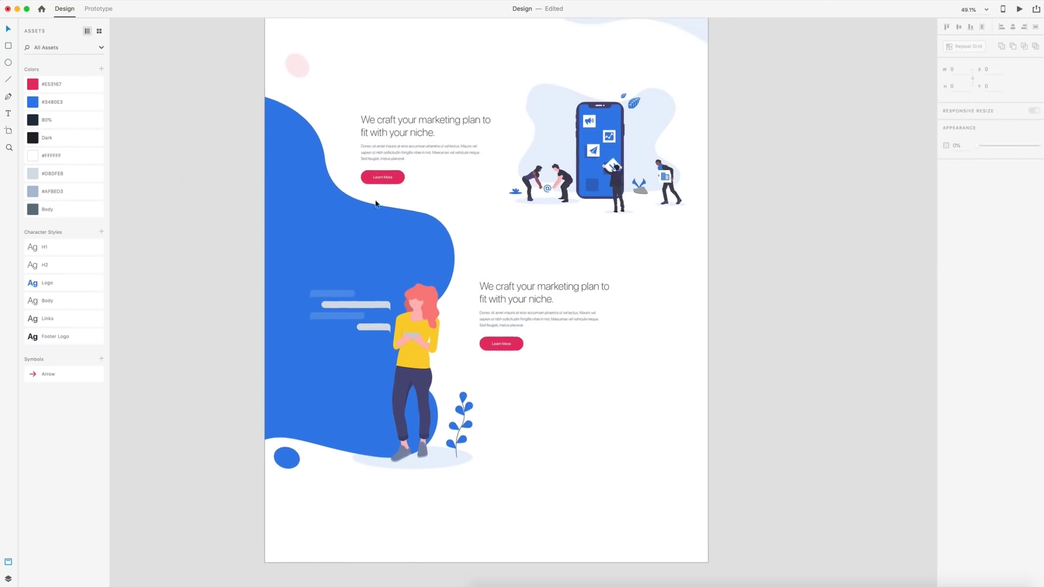
{"action": "scroll", "coordinate": [641, 376], "scroll_direction": "up", "scroll_amount": 2}
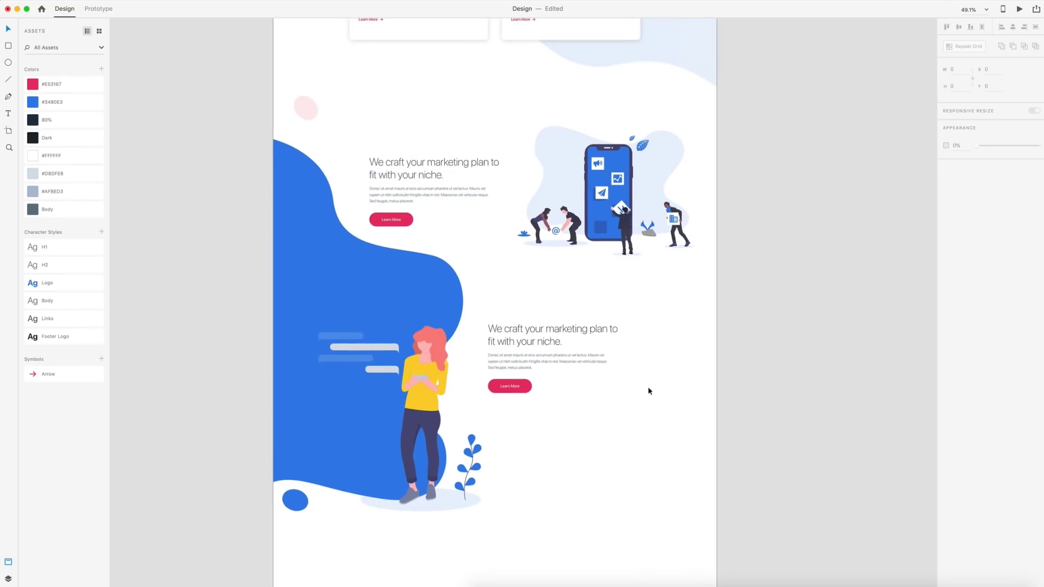
{"action": "scroll", "coordinate": [649, 391], "scroll_direction": "down", "scroll_amount": 3}
{"action": "scroll", "coordinate": [688, 387], "scroll_direction": "up", "scroll_amount": 1}
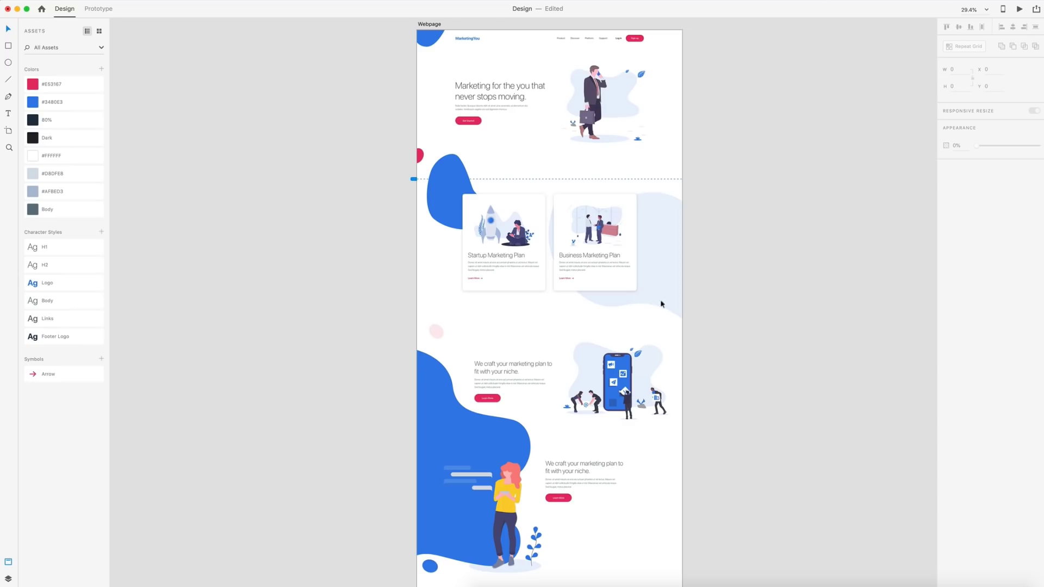
{"action": "scroll", "coordinate": [578, 175], "scroll_direction": "down", "scroll_amount": 10}
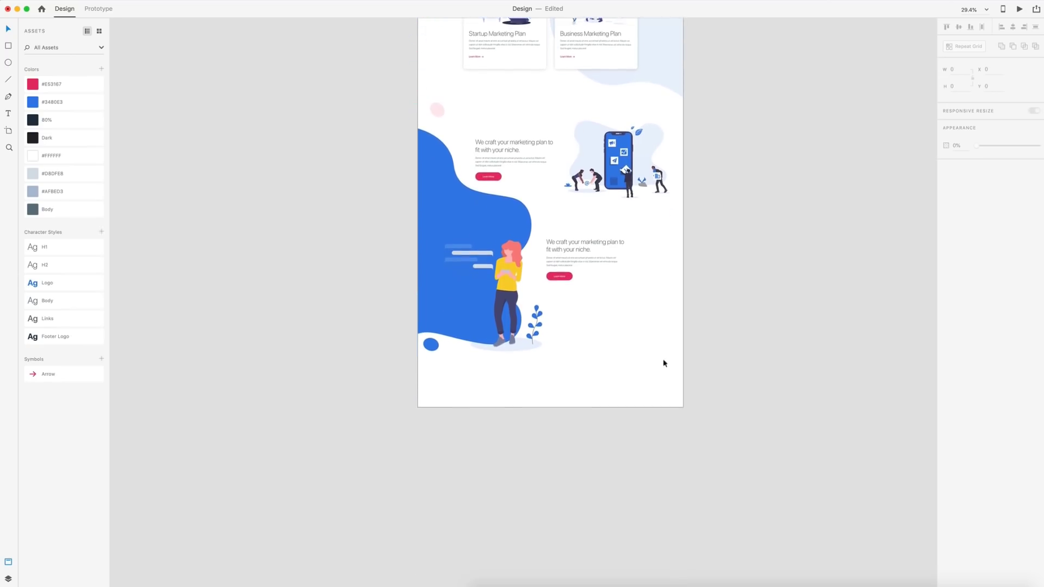
{"action": "left_click", "coordinate": [638, 367]}
{"action": "left_click_drag", "start_coordinate": [550, 403], "coordinate": [552, 452]}
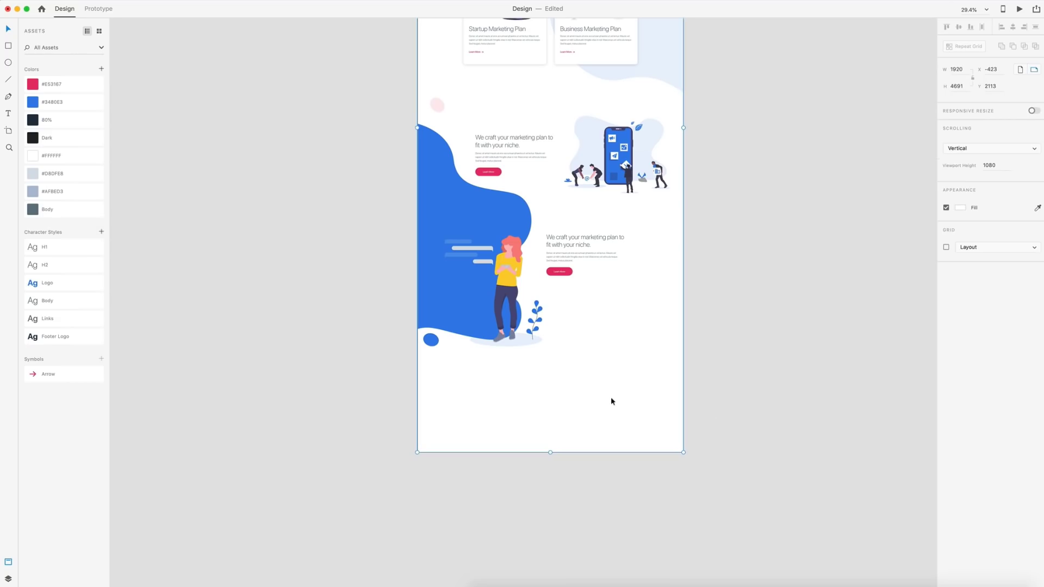
{"action": "left_click", "coordinate": [946, 247]}
Copy the MarketingYou logo from the page header and paste it into the empty space below the last section
{"action": "scroll", "coordinate": [600, 378], "scroll_direction": "up", "scroll_amount": 5}
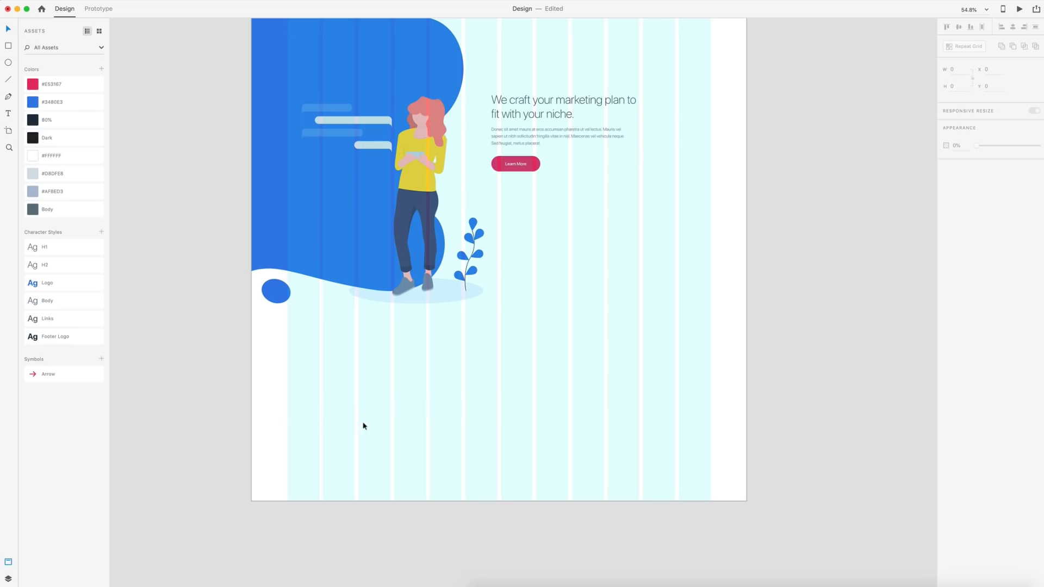
{"action": "scroll", "coordinate": [363, 426], "scroll_direction": "up", "scroll_amount": 10}
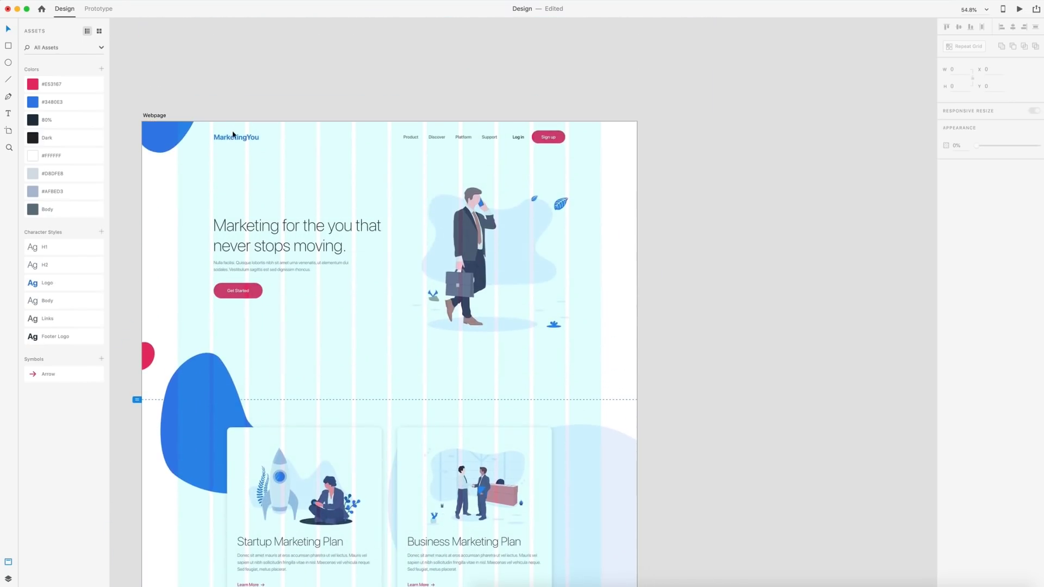
{"action": "left_click", "coordinate": [233, 136]}
{"action": "scroll", "coordinate": [266, 220], "scroll_direction": "down", "scroll_amount": 20}
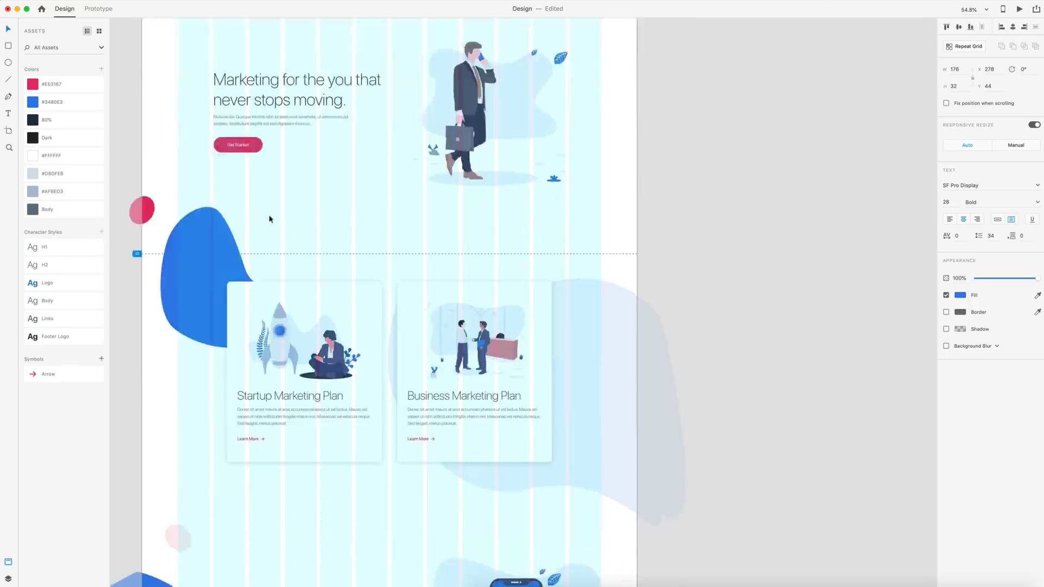
{"action": "scroll", "coordinate": [250, 196], "scroll_direction": "up", "scroll_amount": 2}
{"action": "key", "text": "ctrl+v"}
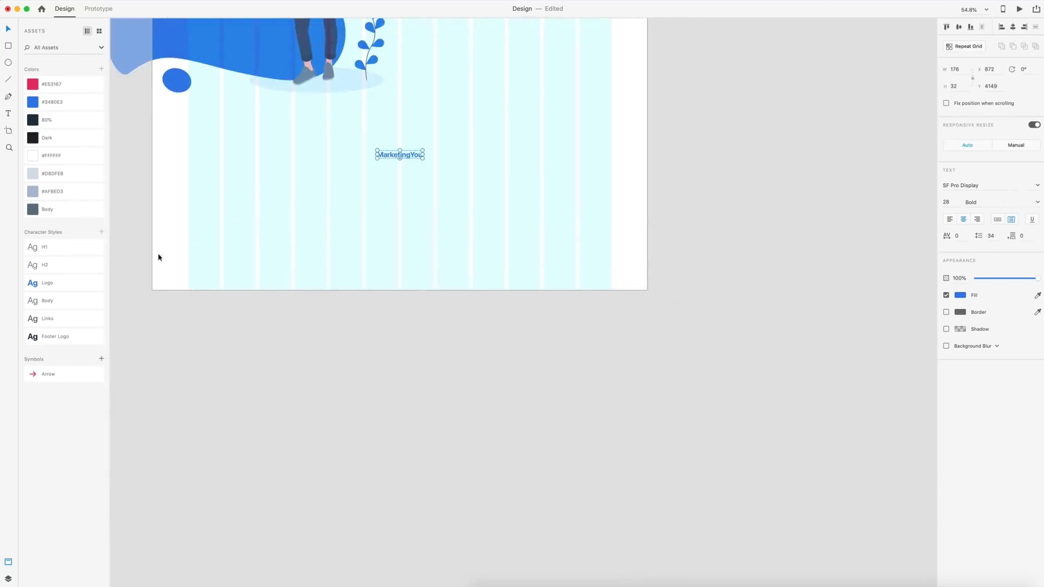
Give the pasted logo the Footer Logo style as left-aligned point text and place it at the start of the second grid column
{"action": "left_click", "coordinate": [75, 340]}
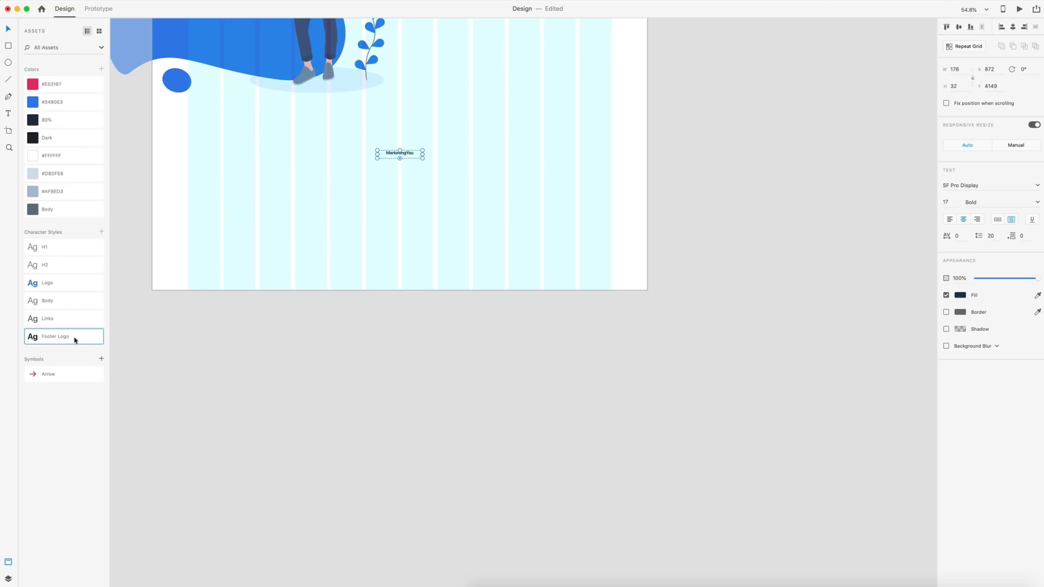
{"action": "left_click", "coordinate": [951, 220]}
{"action": "left_click", "coordinate": [998, 220]}
{"action": "left_click", "coordinate": [566, 195]}
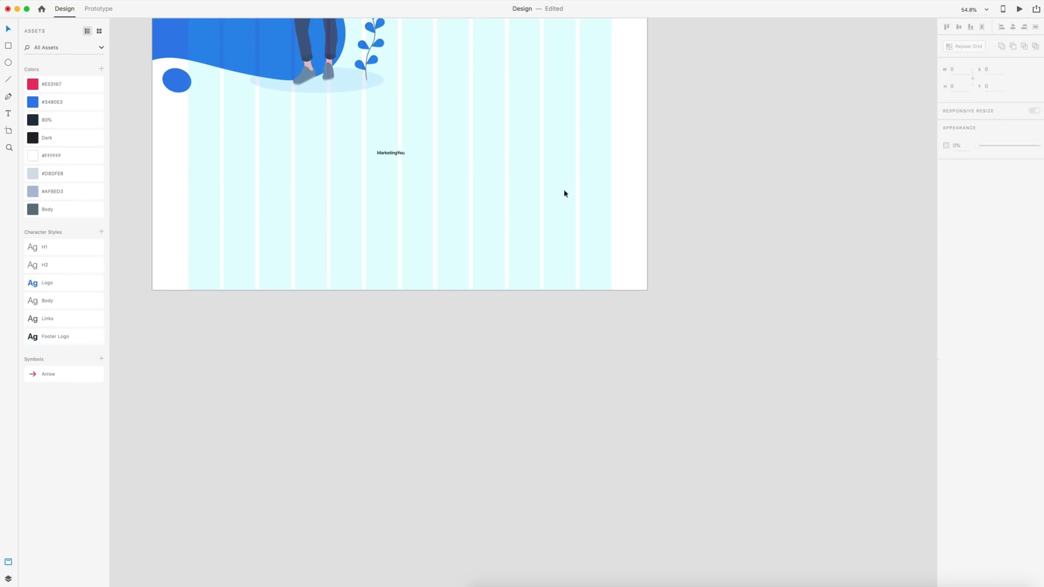
{"action": "scroll", "coordinate": [393, 217], "scroll_direction": "left", "scroll_amount": 5}
{"action": "left_click_drag", "start_coordinate": [468, 169], "coordinate": [326, 208]}
{"action": "left_click", "coordinate": [322, 248]}
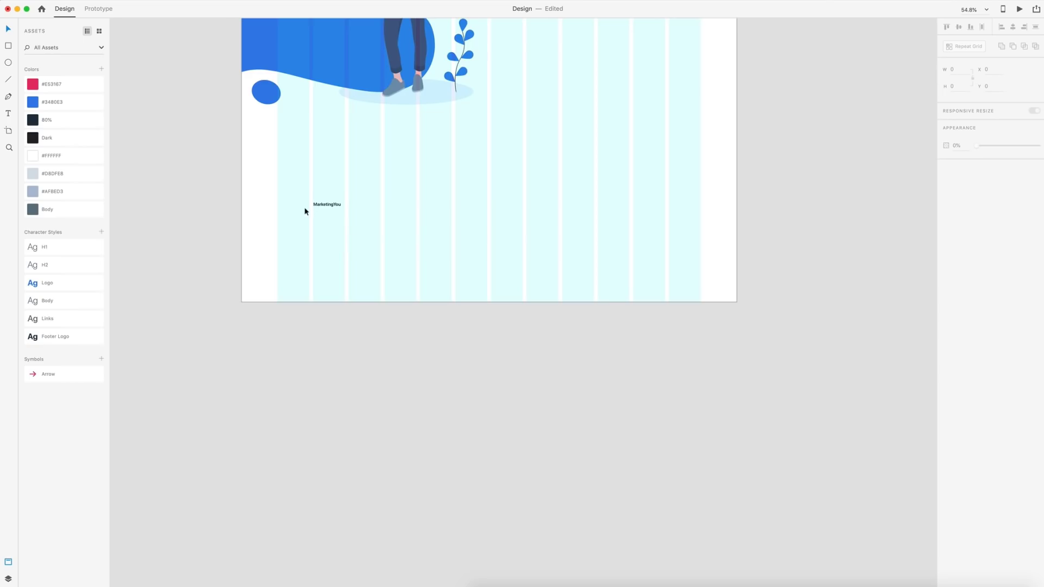
Duplicate the footer logo across to X 968, set the copy's weight to Medium and change its text to Navigation
{"action": "scroll", "coordinate": [305, 212], "scroll_direction": "up", "scroll_amount": 5}
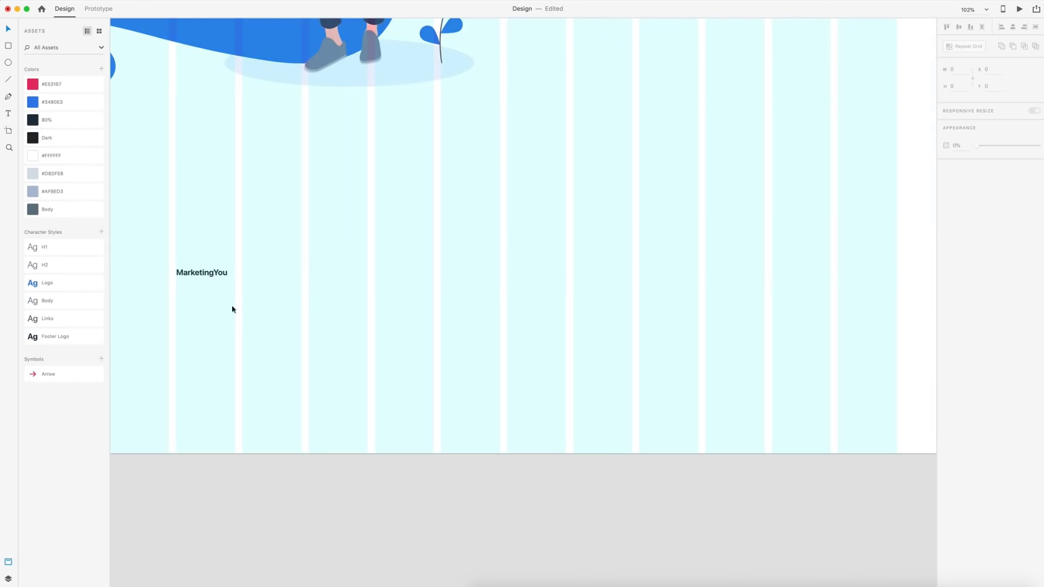
{"action": "left_click_drag", "start_coordinate": [215, 281], "coordinate": [540, 281]}
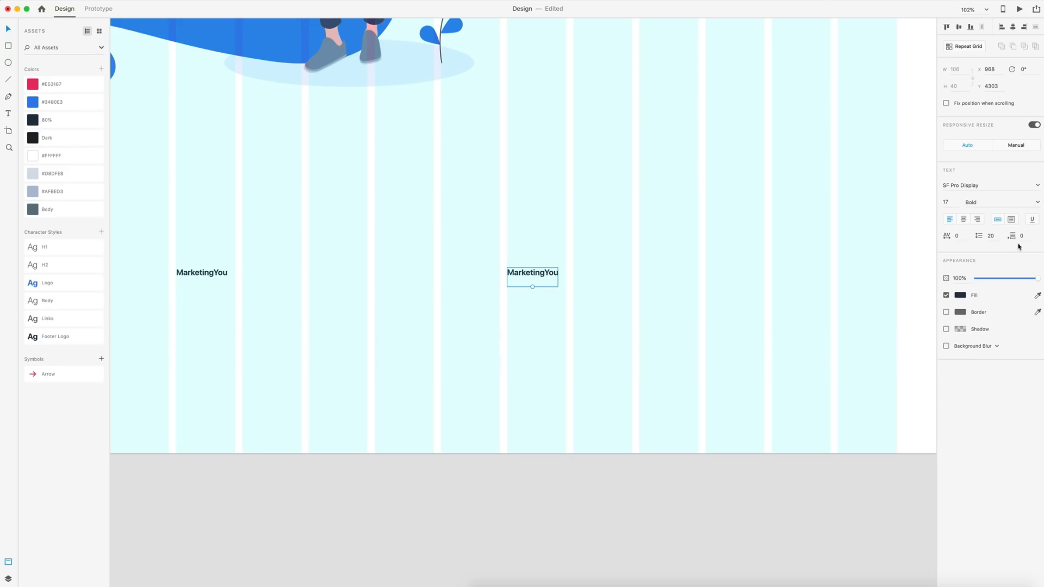
{"action": "left_click", "coordinate": [1038, 203]}
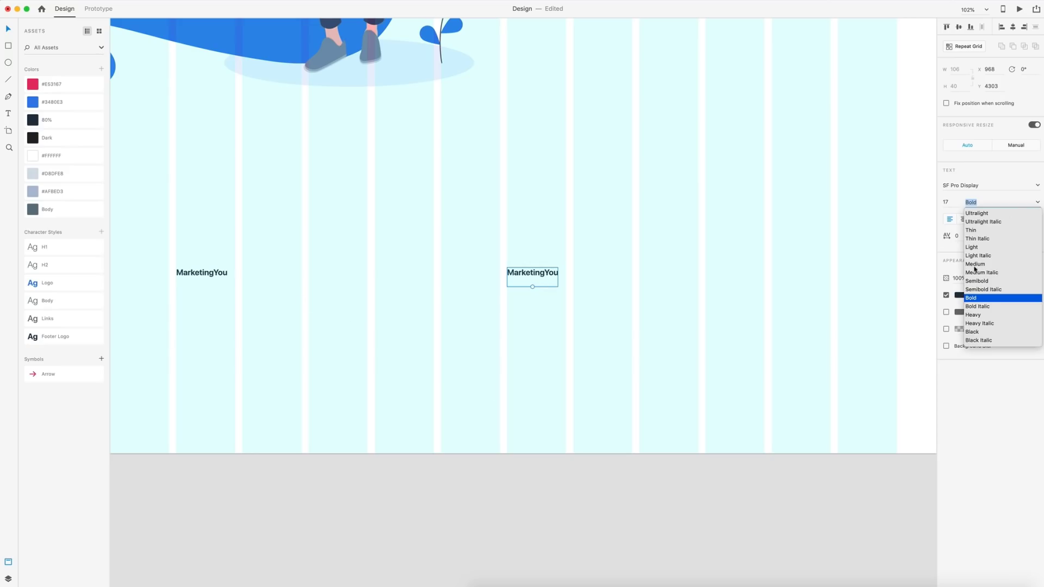
{"action": "left_click", "coordinate": [975, 265]}
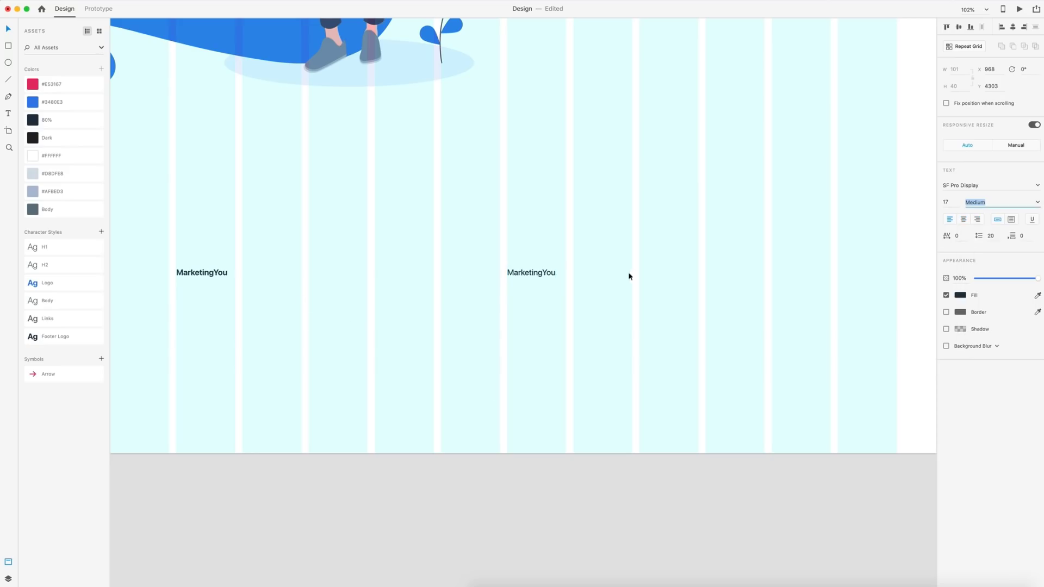
{"action": "double_click", "coordinate": [526, 270]}
{"action": "type", "text": "Nav"}
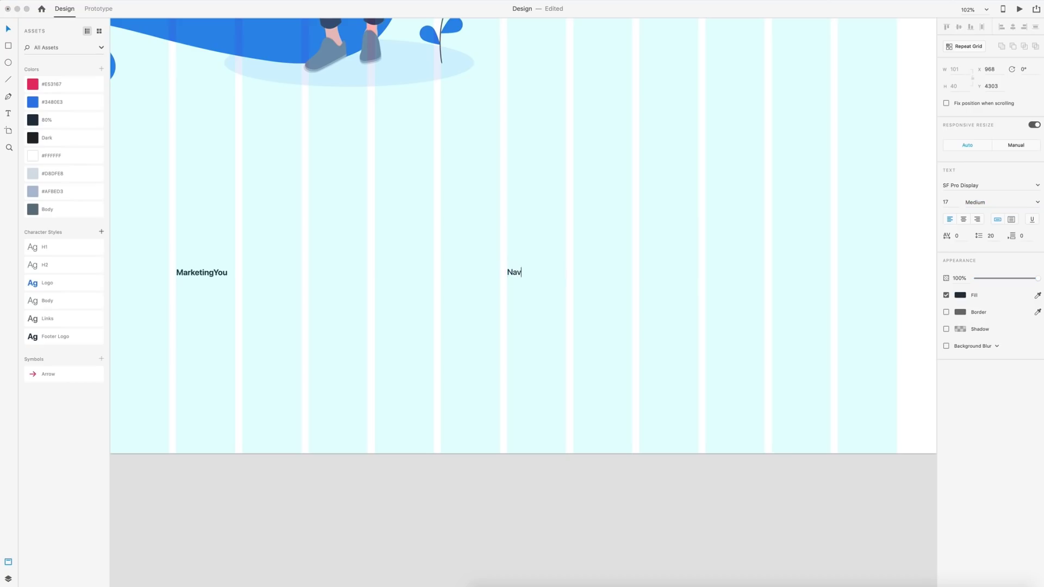
{"action": "type", "text": "igation"}
{"action": "key", "text": "Escape"}
Duplicate the Navigation heading twice along the same row, two grid columns apart, and name the copies Legal and Contact Us
{"action": "left_click_drag", "start_coordinate": [519, 273], "coordinate": [651, 274]}
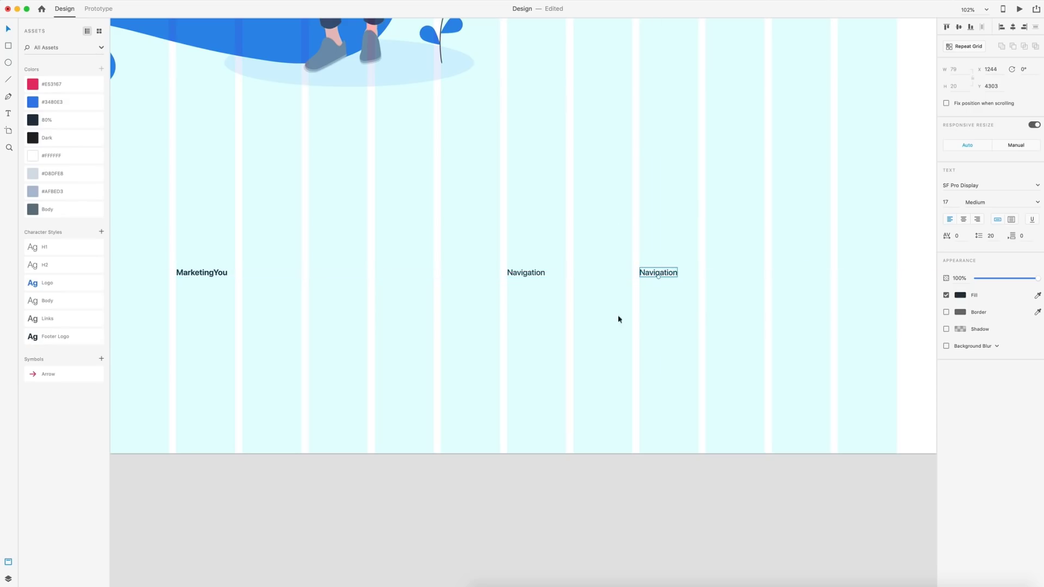
{"action": "double_click", "coordinate": [665, 272]}
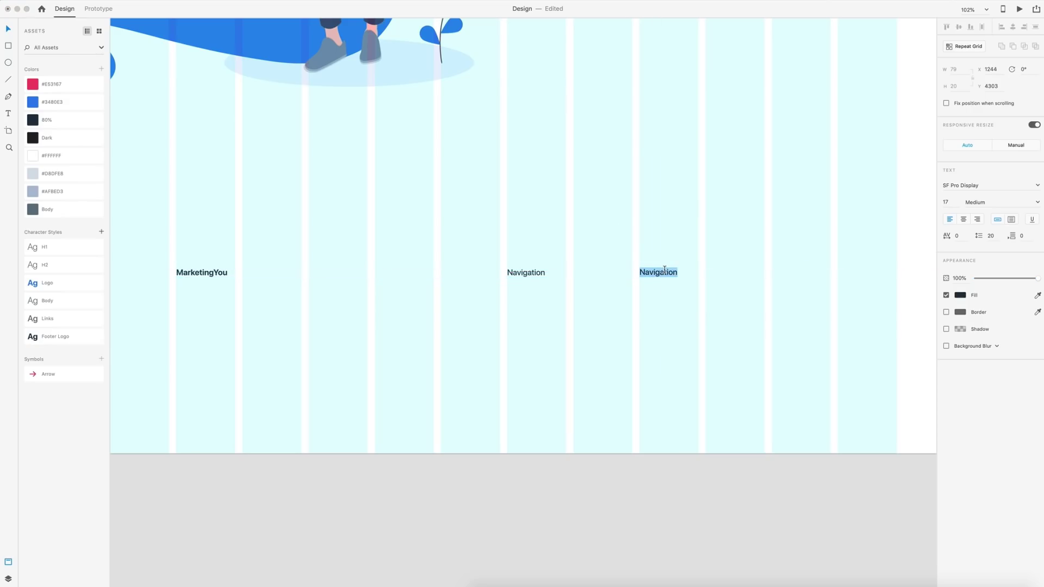
{"action": "type", "text": "Legal"}
{"action": "key", "text": "Escape"}
{"action": "left_click_drag", "start_coordinate": [648, 273], "coordinate": [782, 275]}
{"action": "double_click", "coordinate": [781, 273]}
{"action": "type", "text": "Contact Us"}
{"action": "left_click", "coordinate": [597, 354]}
{"action": "scroll", "coordinate": [596, 354], "scroll_direction": "right", "scroll_amount": 3}
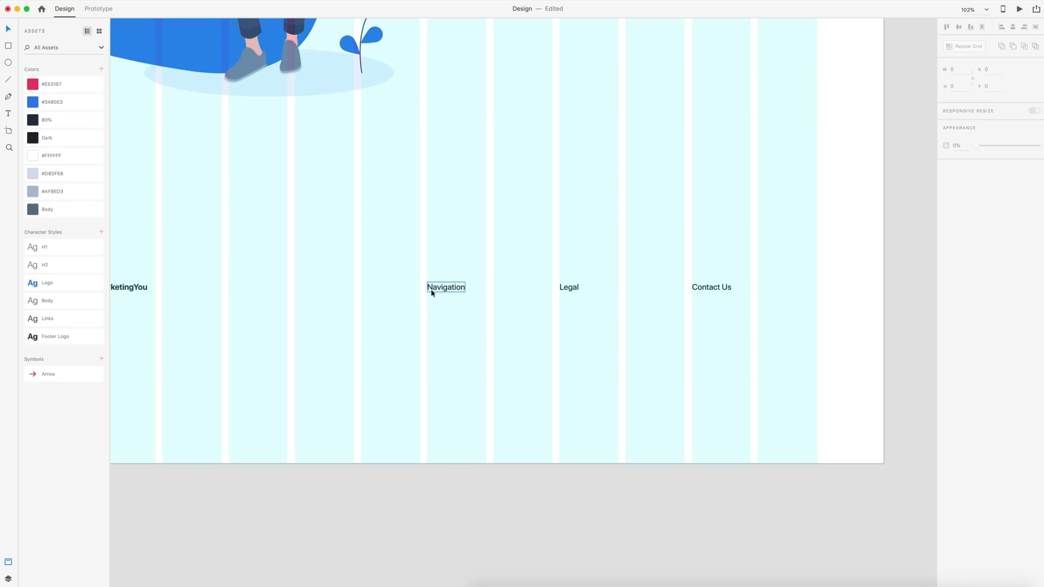
Duplicate the Navigation heading below itself at Y 4363 and apply the saved Body colour and Body character style
{"action": "left_click_drag", "start_coordinate": [433, 292], "coordinate": [436, 314]}
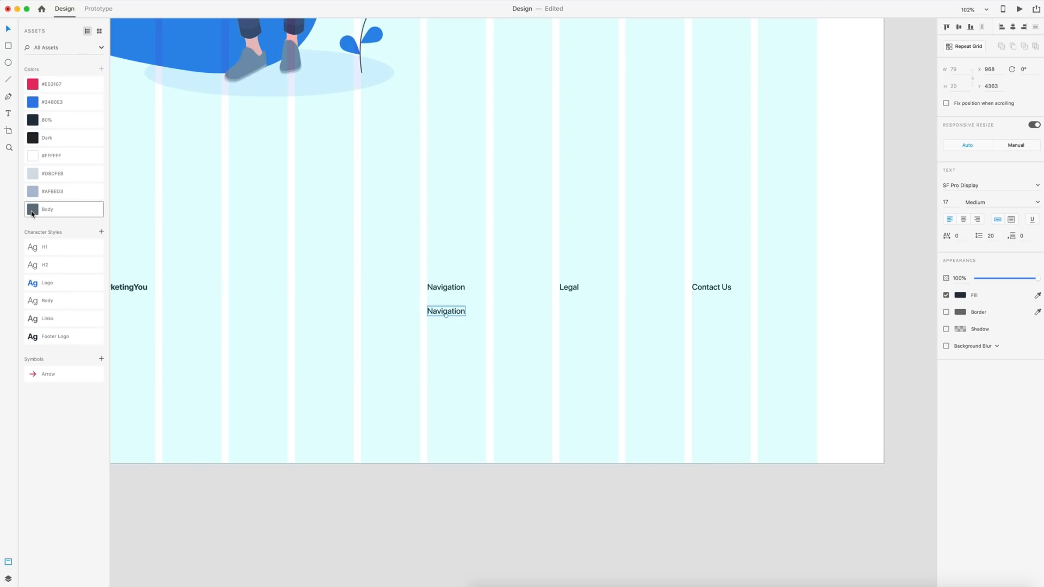
{"action": "left_click", "coordinate": [32, 212]}
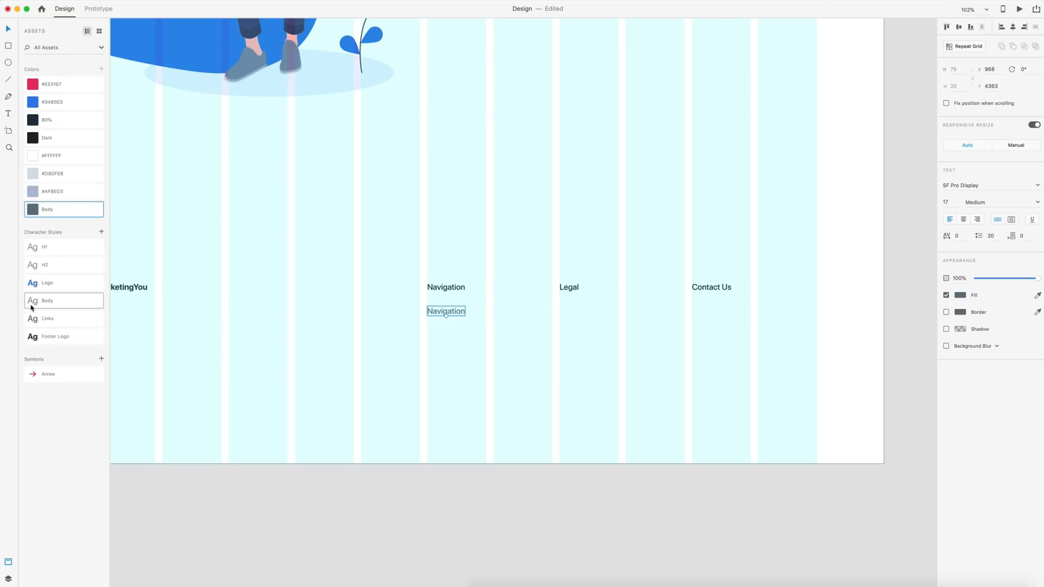
{"action": "left_click", "coordinate": [32, 306]}
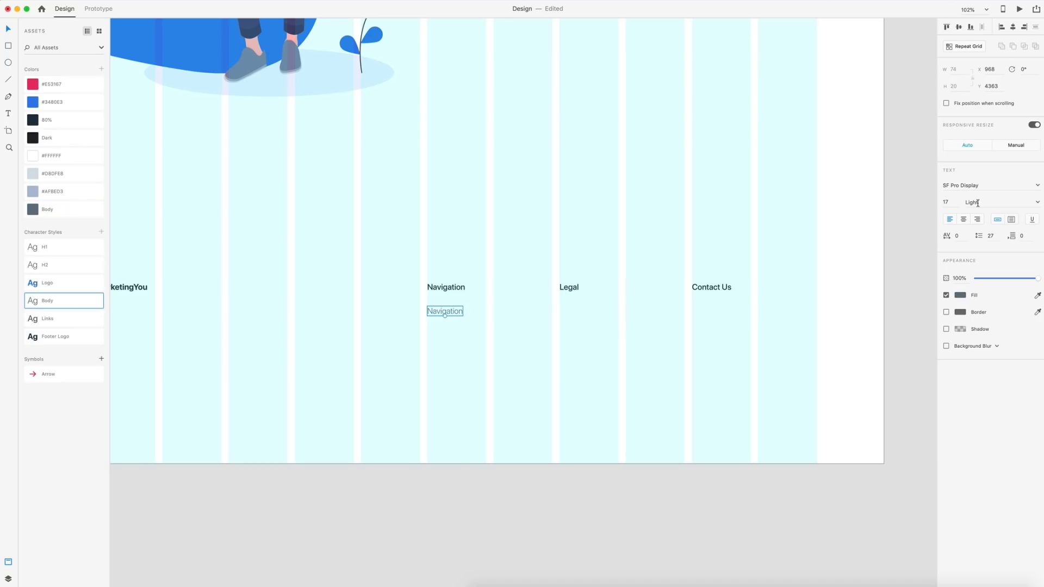
Change the text of the link under the Navigation heading to Home
{"action": "double_click", "coordinate": [451, 313]}
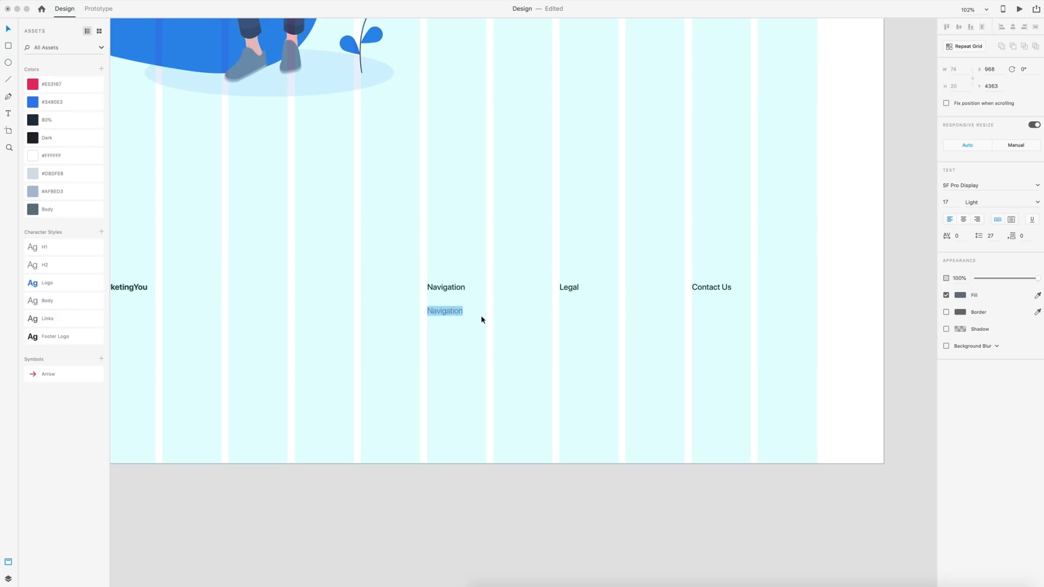
{"action": "type", "text": "HOme"}
{"action": "key", "text": "BackSpace"}
{"action": "key", "text": "BackSpace"}
{"action": "key", "text": "BackSpace"}
{"action": "type", "text": "ome"}
{"action": "key", "text": "Escape"}
Duplicate the Home link downward at equal spacing and name the copies Product, Discover and Platform
{"action": "left_click_drag", "start_coordinate": [438, 311], "coordinate": [445, 335]}
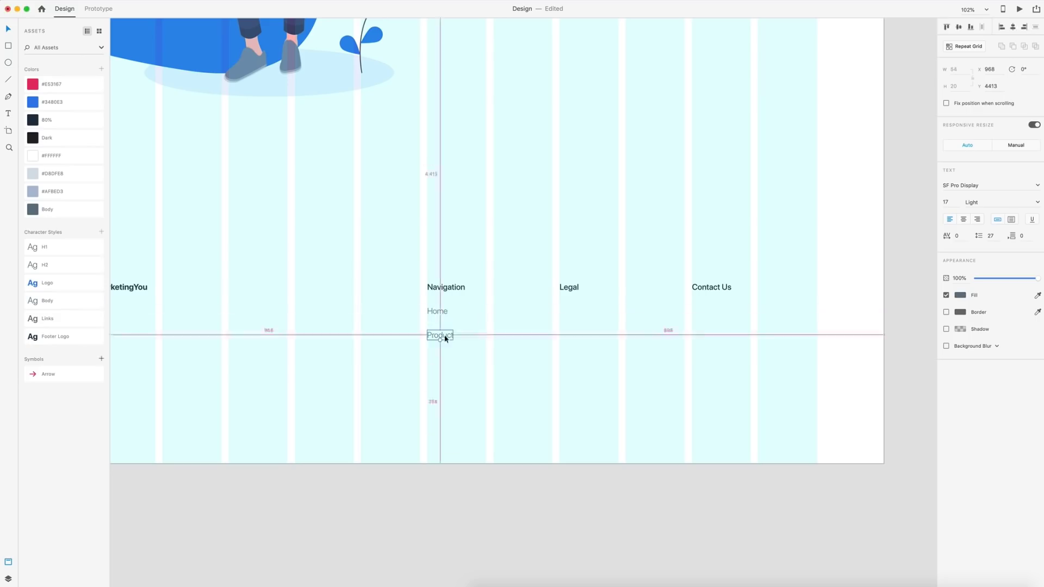
{"action": "key", "text": "ctrl+d"}
{"action": "key", "text": "ctrl+d"}
{"action": "double_click", "coordinate": [440, 383]}
{"action": "type", "text": "Platform"}
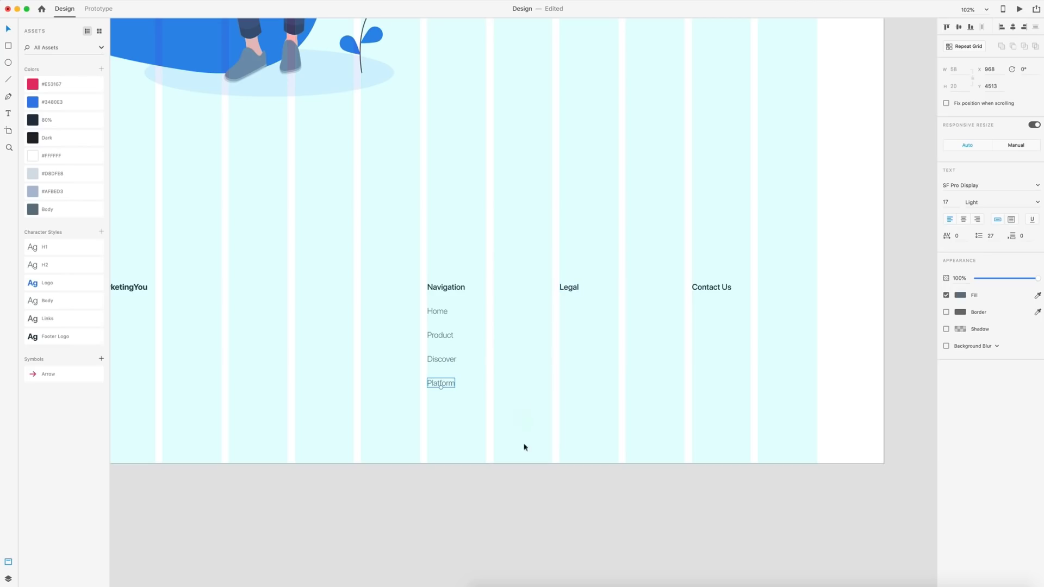
Copy the links to the other columns: Terms, Privacy, Cookies and Copyright under Legal; 24/7 Chat Support, contact e-mail and phone number under Contact Us
{"action": "left_click_drag", "start_coordinate": [517, 436], "coordinate": [569, 315]}
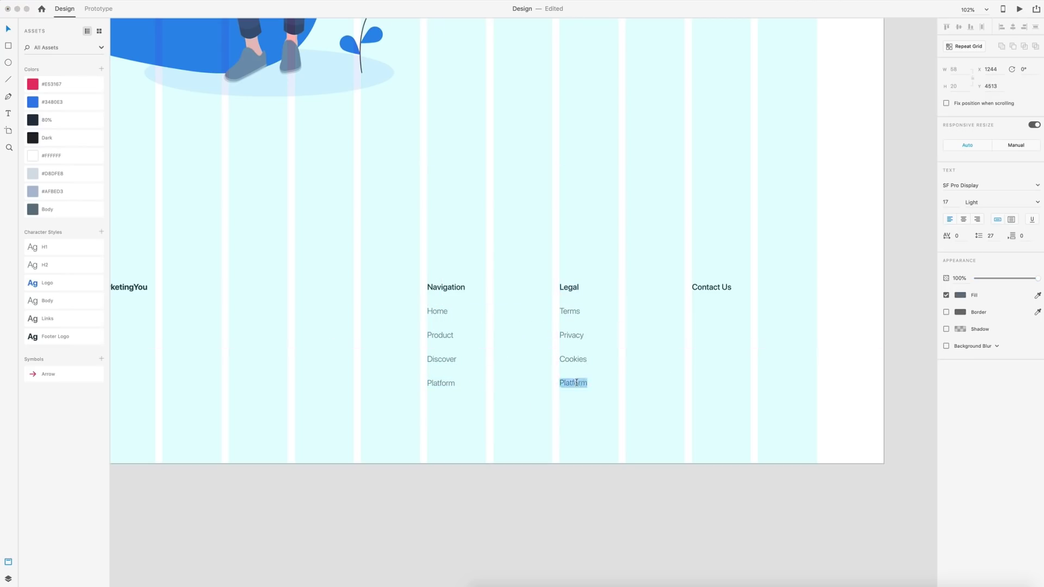
{"action": "left_click_drag", "start_coordinate": [662, 412], "coordinate": [719, 315]}
{"action": "key", "text": "ctrl+d"}
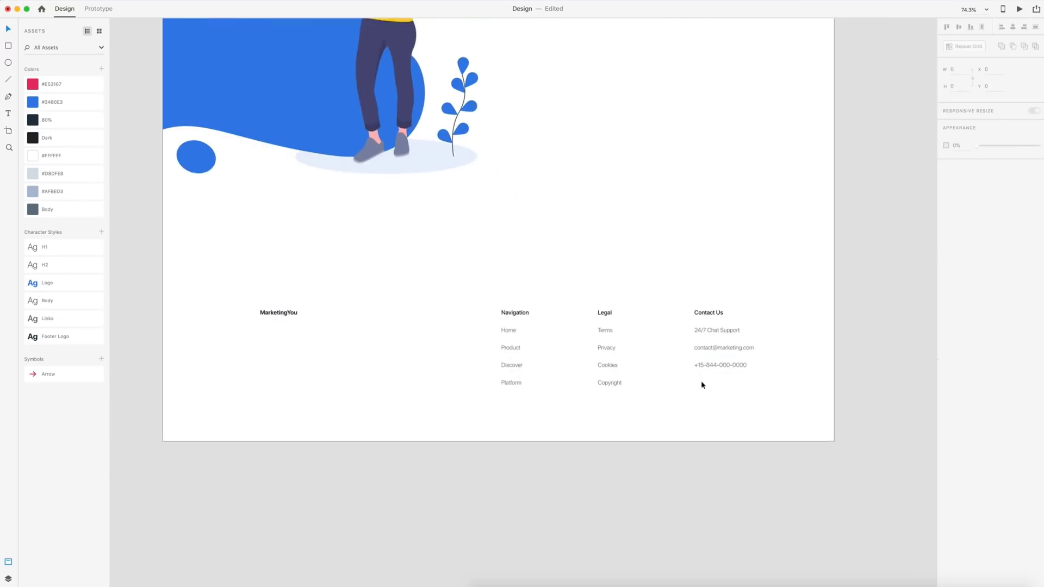
Show the layout grid again and move the second tailored-plan section's paragraph and button down, leaving space below the heading
{"action": "key", "text": "super+shift+apostrophe"}
{"action": "scroll", "coordinate": [700, 381], "scroll_direction": "up", "scroll_amount": 1}
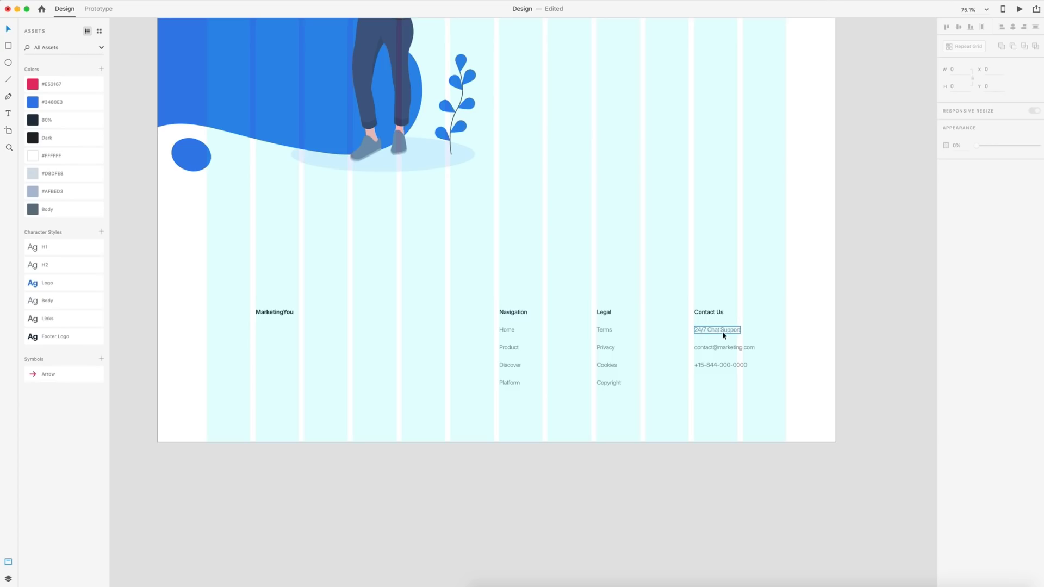
{"action": "scroll", "coordinate": [724, 332], "scroll_direction": "up", "scroll_amount": 10}
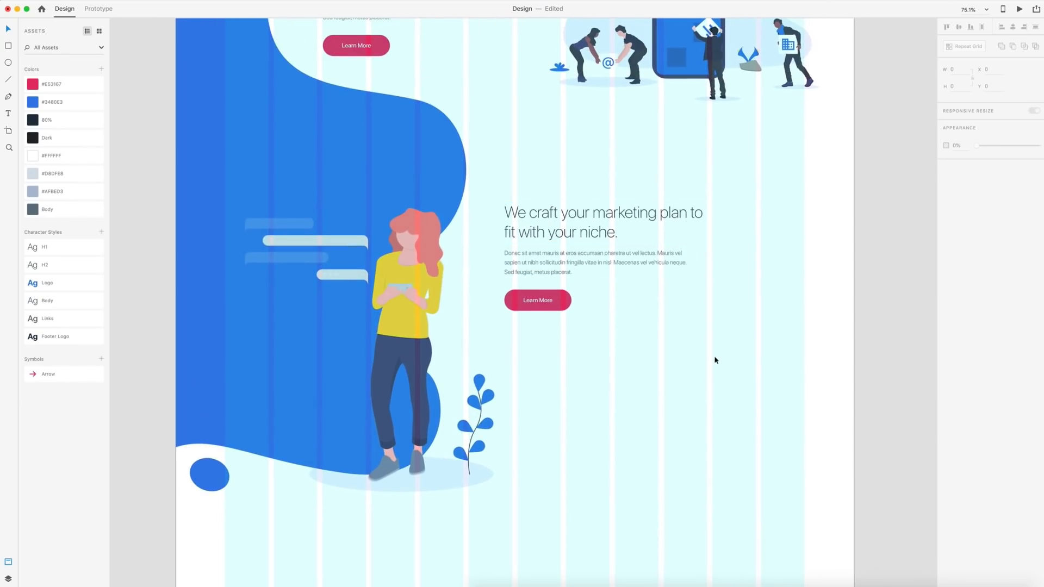
{"action": "left_click_drag", "start_coordinate": [699, 392], "coordinate": [549, 314]}
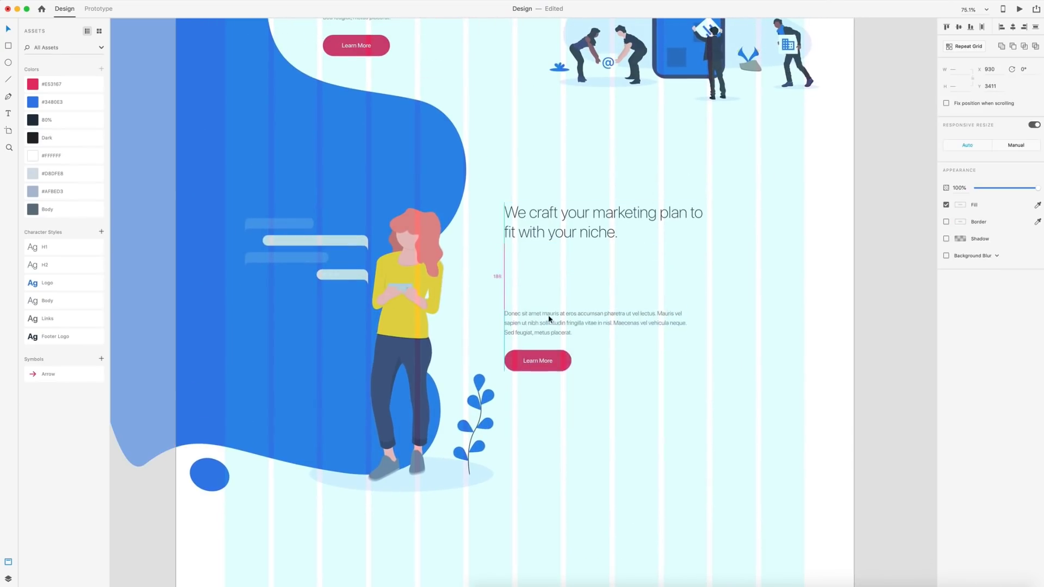
{"action": "left_click", "coordinate": [545, 272]}
Change the heading to "Working together to ensure your marketing plan is a success. We offer 24/7 chat support." and heighten its text box to fit
{"action": "double_click", "coordinate": [550, 207]}
{"action": "type", "text": "Working together to ensure your marketing plan is a success. We offer 24/7 chat support."}
{"action": "key", "text": "Escape"}
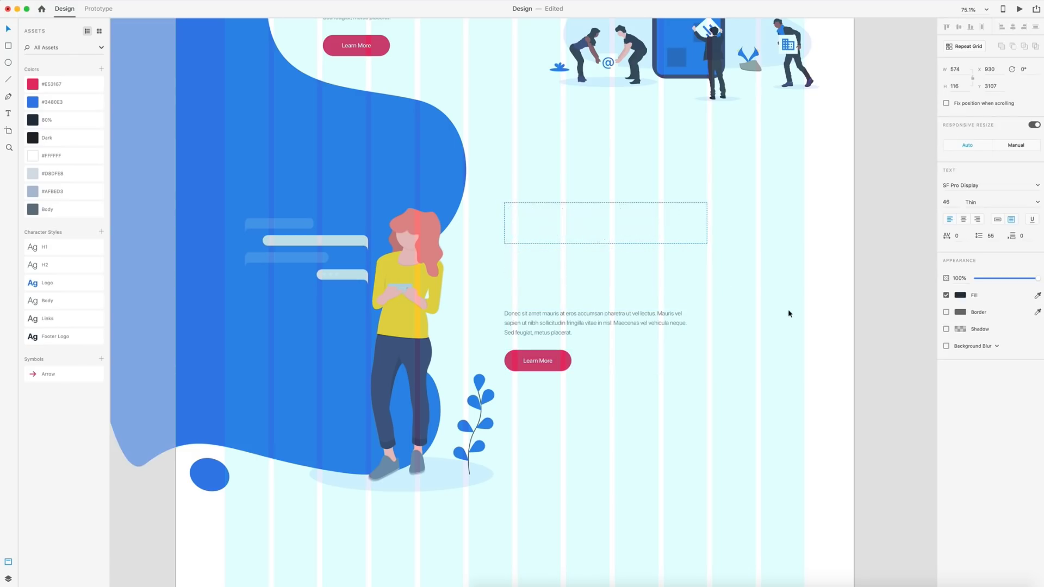
{"action": "left_click_drag", "start_coordinate": [606, 243], "coordinate": [607, 282]}
Move the paragraph and button up beneath the four-line heading and change the button label to Chat Support
{"action": "left_click_drag", "start_coordinate": [686, 422], "coordinate": [552, 301]}
{"action": "left_click", "coordinate": [533, 351]}
{"action": "double_click", "coordinate": [536, 340]}
{"action": "double_click", "coordinate": [534, 338]}
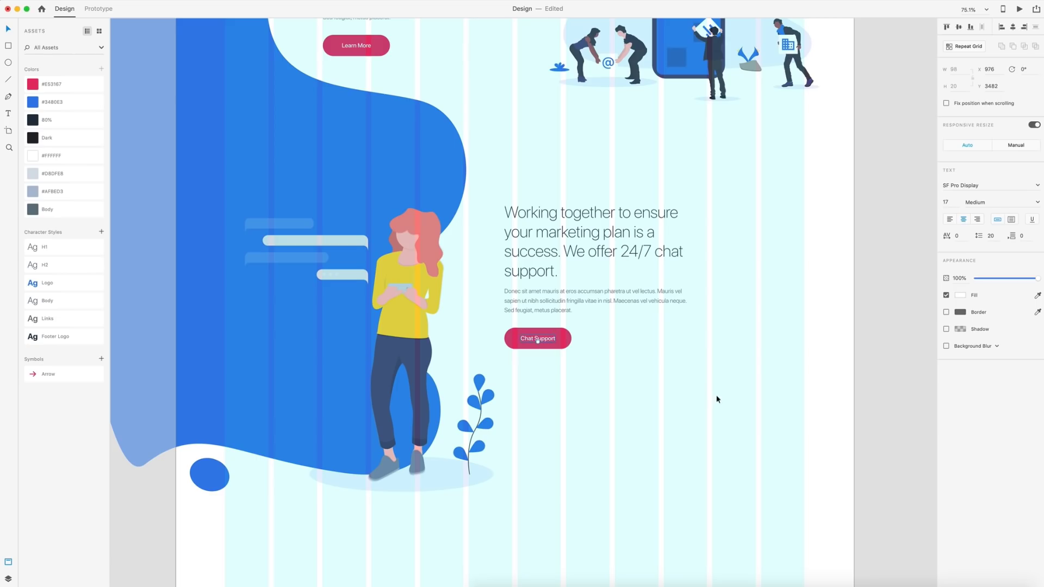
{"action": "key", "text": "Escape"}
{"action": "scroll", "coordinate": [716, 395], "scroll_direction": "down", "scroll_amount": 5}
{"action": "scroll", "coordinate": [720, 401], "scroll_direction": "up", "scroll_amount": 5}
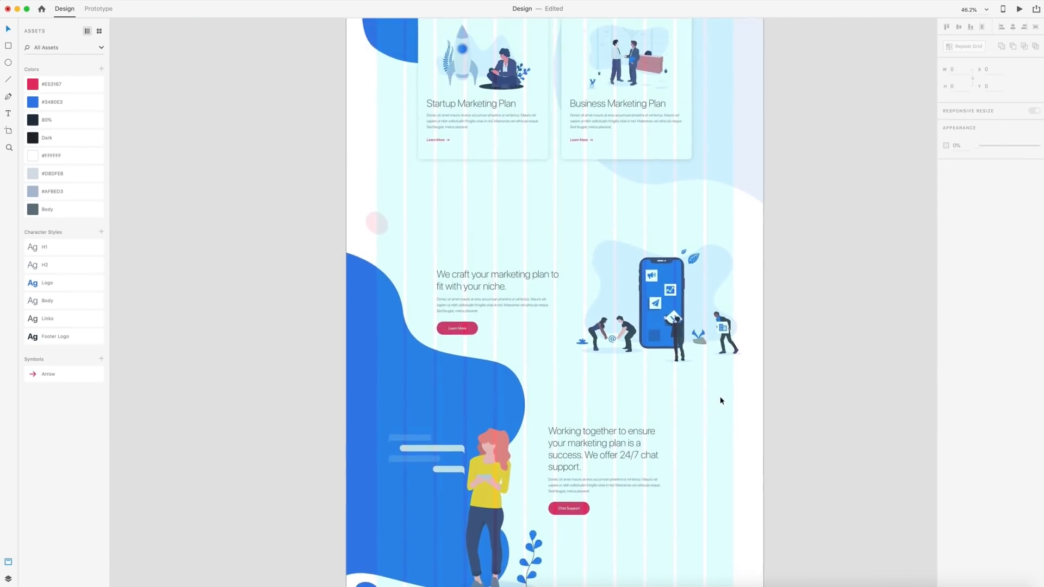
Place a copy of the three-line body paragraph beneath the footer's MarketingYou logo, level with the first row of links
{"action": "scroll", "coordinate": [720, 398], "scroll_direction": "up", "scroll_amount": 2}
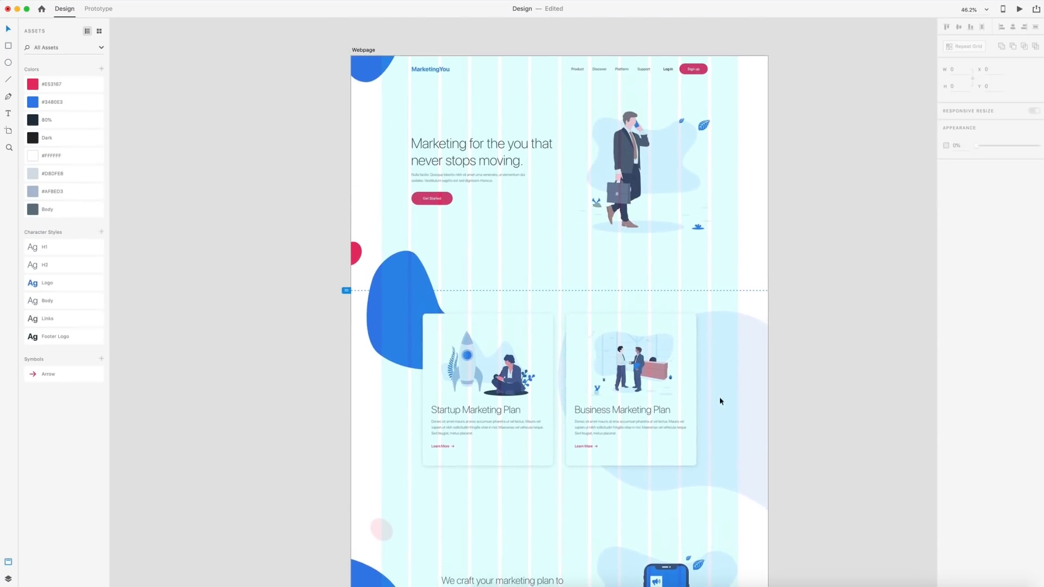
{"action": "scroll", "coordinate": [720, 401], "scroll_direction": "down", "scroll_amount": 12}
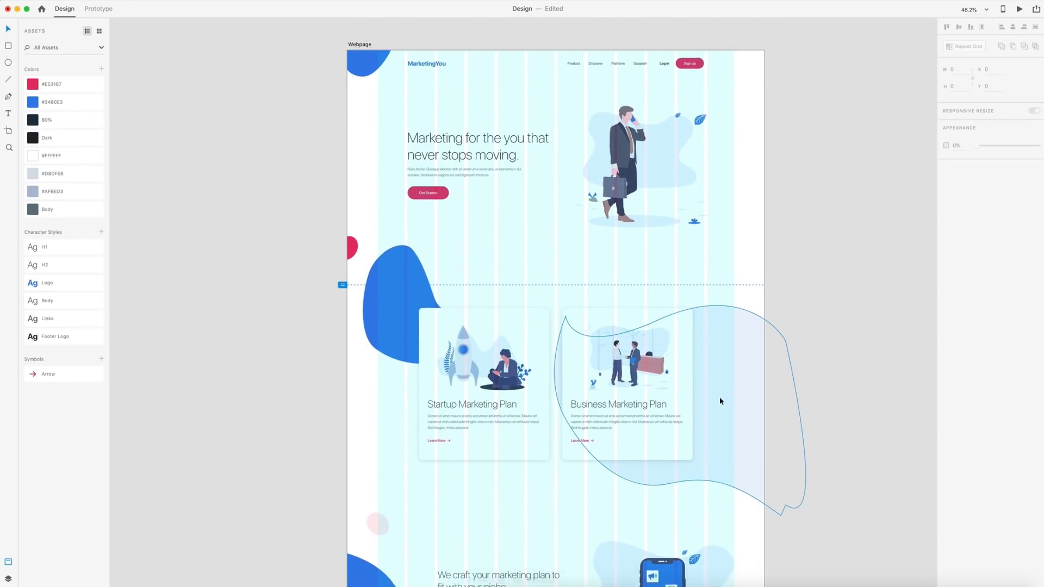
{"action": "scroll", "coordinate": [514, 436], "scroll_direction": "up", "scroll_amount": 5}
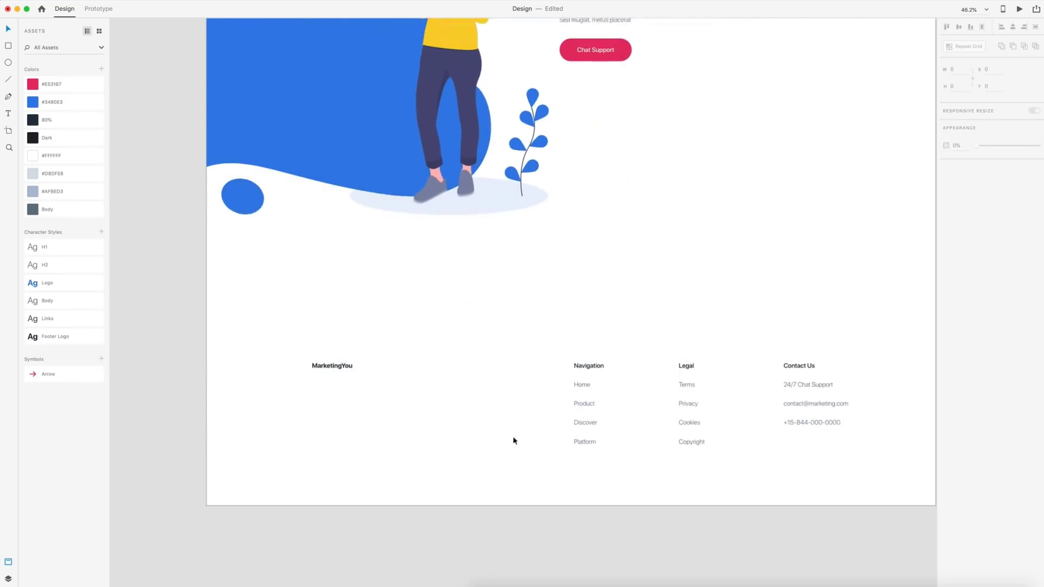
{"action": "scroll", "coordinate": [527, 425], "scroll_direction": "down", "scroll_amount": 1}
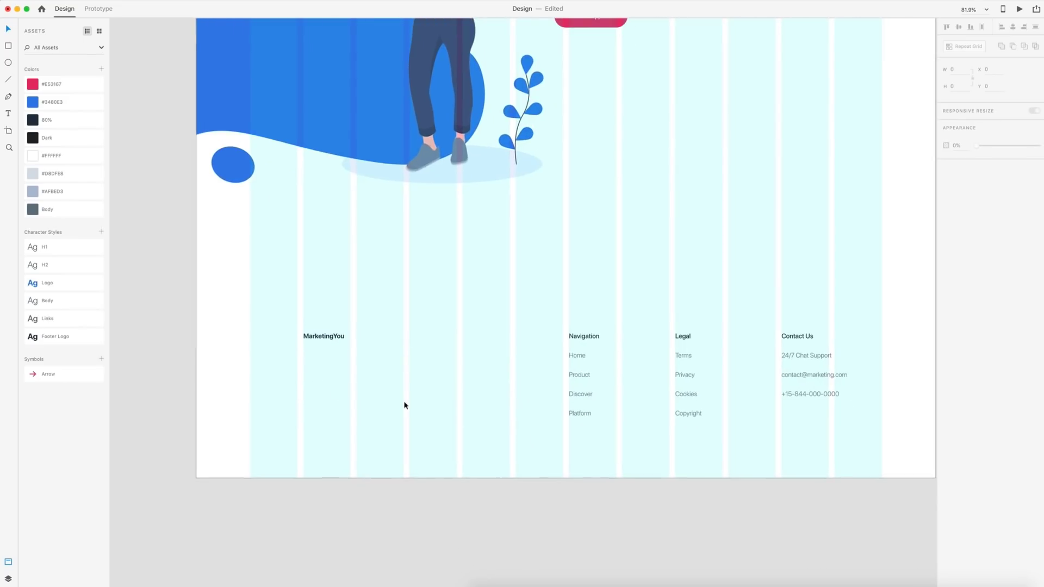
{"action": "scroll", "coordinate": [1016, 578], "scroll_direction": "up", "scroll_amount": 2}
{"action": "type", "text": "Donec sit amet mauris at eros accumsan pharetra ut vel lectus. Mauris vel sapien ut nibh sollicitudin fringilla vitae in nisl. Maecenas vel vehicula neque. Sed feugiat, metus placerat."}
{"action": "left_click_drag", "start_coordinate": [403, 396], "coordinate": [344, 445]}
{"action": "scroll", "coordinate": [410, 344], "scroll_direction": "down", "scroll_amount": 3}
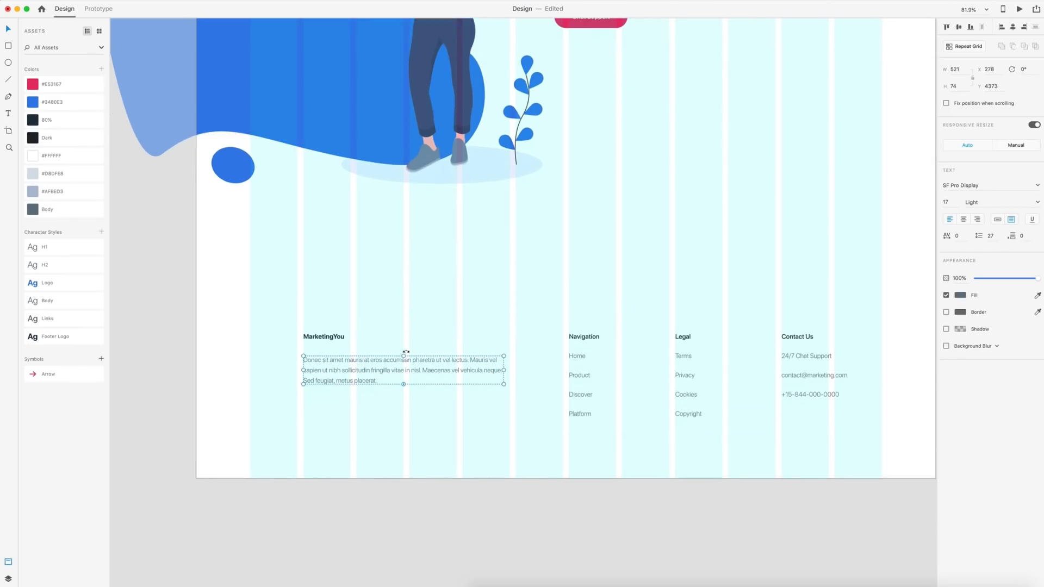
{"action": "left_click_drag", "start_coordinate": [333, 379], "coordinate": [332, 375]}
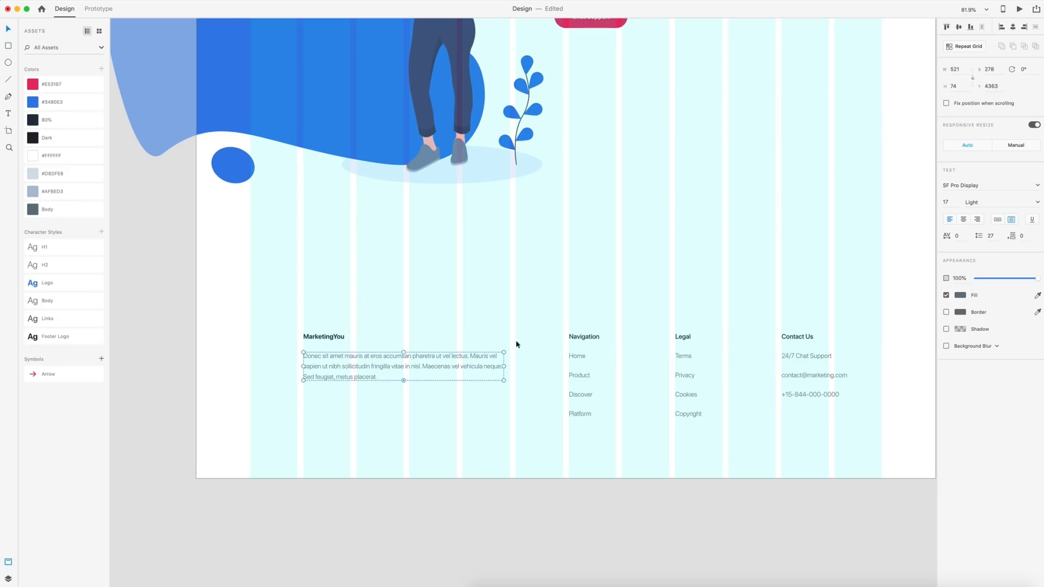
Shorten the footer paragraph to start at "Mauris vel sapien ut nibh" and fit its text box to the two lines
{"action": "double_click", "coordinate": [440, 367]}
{"action": "type", "text": "Mauris vel sapien ut nibh sollicitudin fringilla vitae in nisl. Maecenas vel vehicula neque. Sed feugiat, metus placerat."}
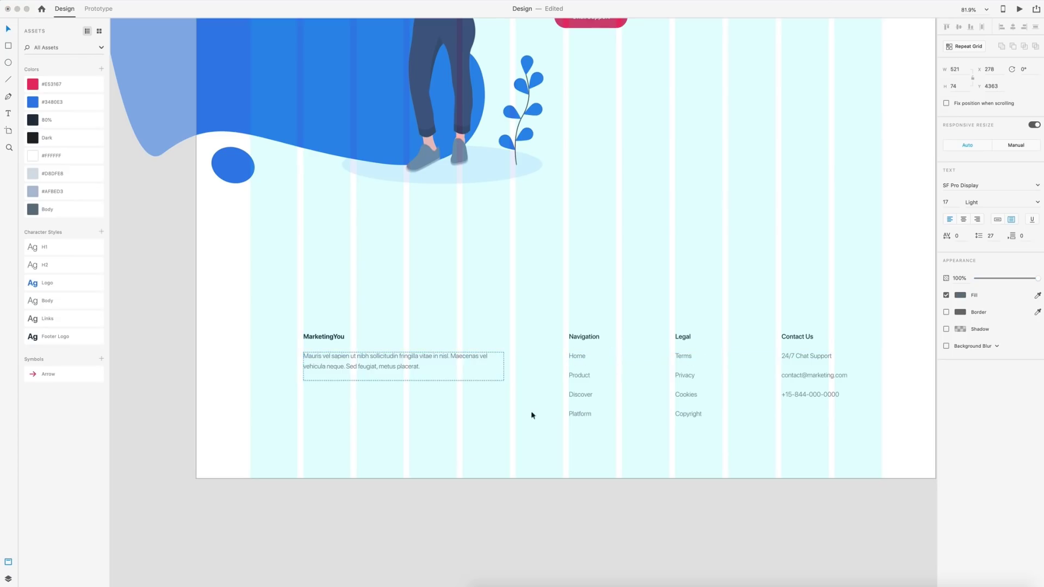
{"action": "left_click", "coordinate": [409, 373]}
{"action": "left_click_drag", "start_coordinate": [403, 380], "coordinate": [383, 400]}
Add a copy of the footer paragraph below it reading "© 2018 MarketingYou Inc. All rights reserved." and fit its box to the single line
{"action": "key", "text": "Return"}
{"action": "key", "text": "super+a"}
{"action": "type", "text": "© 2018 MarketingYou Inc. All rights reserved."}
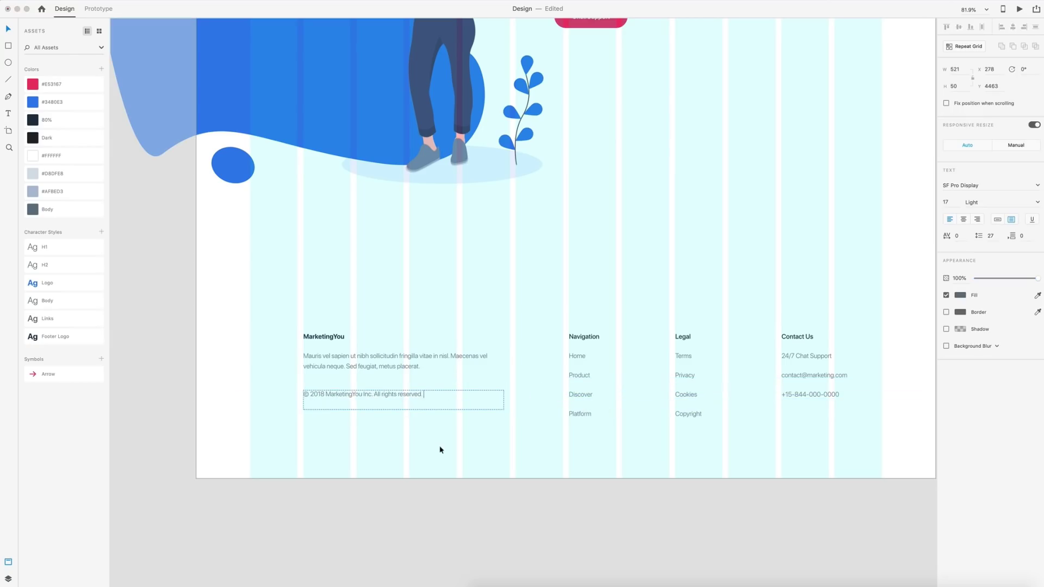
{"action": "key", "text": "Escape"}
{"action": "left_click_drag", "start_coordinate": [403, 409], "coordinate": [403, 398]}
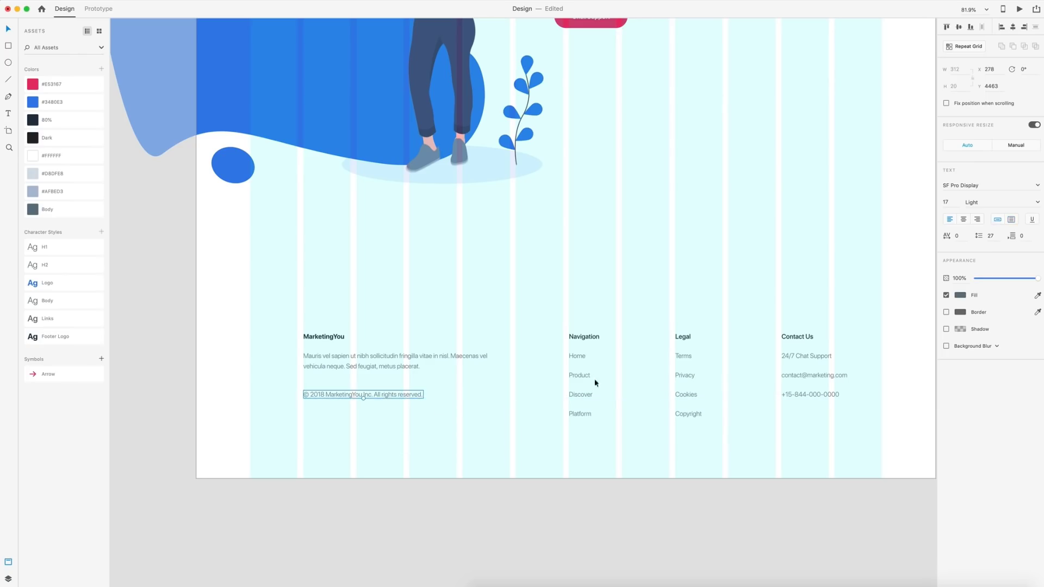
Hide the layout grid on the webpage artboard
{"action": "left_click", "coordinate": [487, 447]}
{"action": "scroll", "coordinate": [579, 448], "scroll_direction": "down", "scroll_amount": 3}
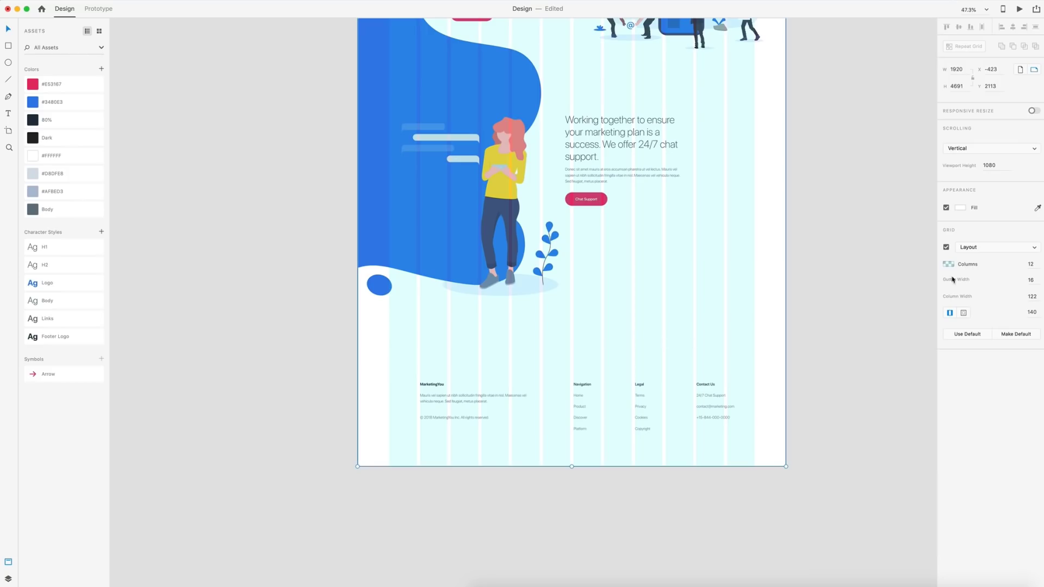
{"action": "left_click", "coordinate": [946, 247]}
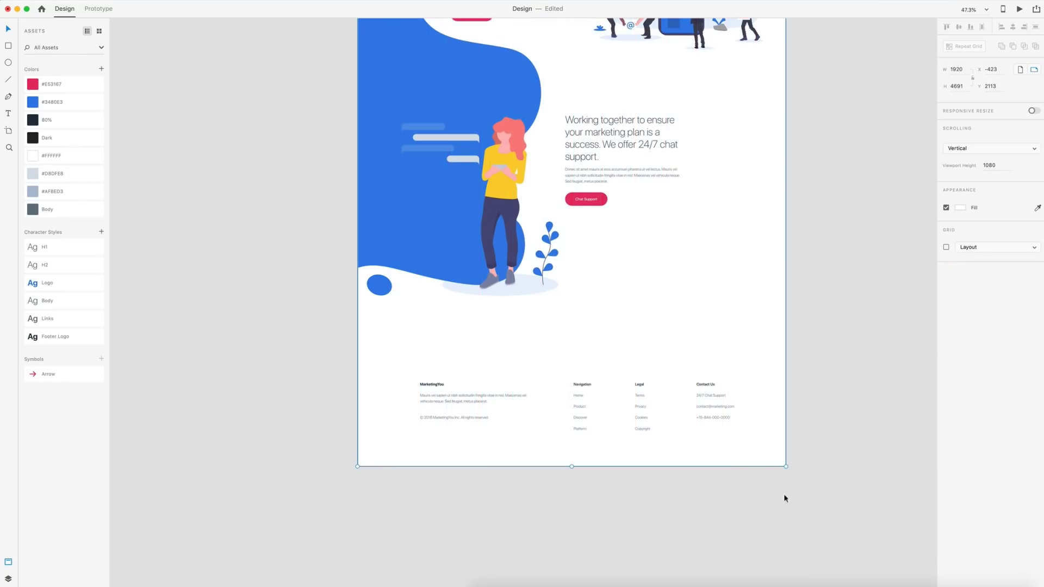
Group all the footer text and move the group up 170 px to Y 4143, closer to the chat-support section
{"action": "left_click_drag", "start_coordinate": [827, 503], "coordinate": [423, 365]}
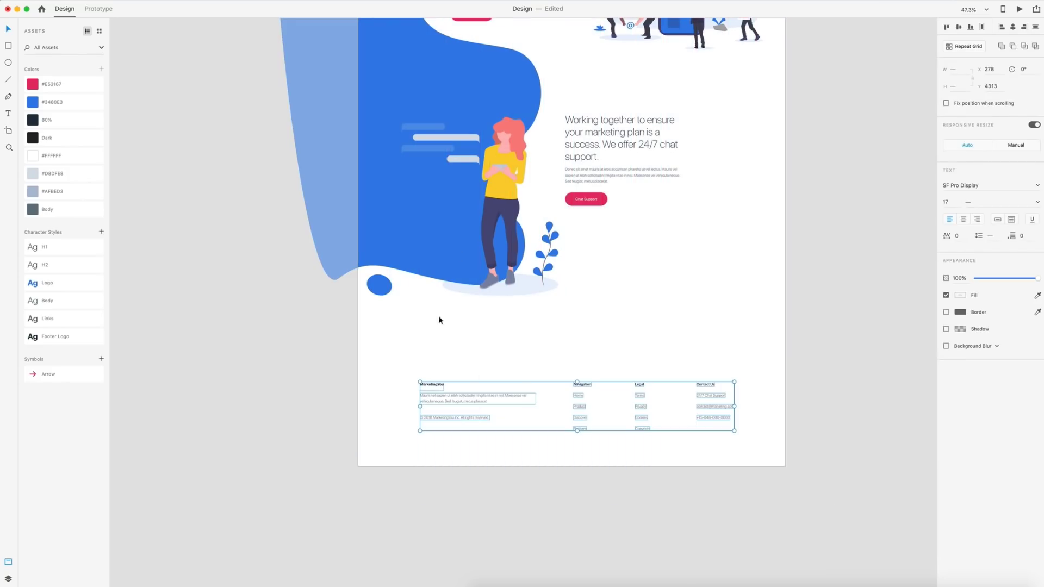
{"action": "key", "text": "super+g"}
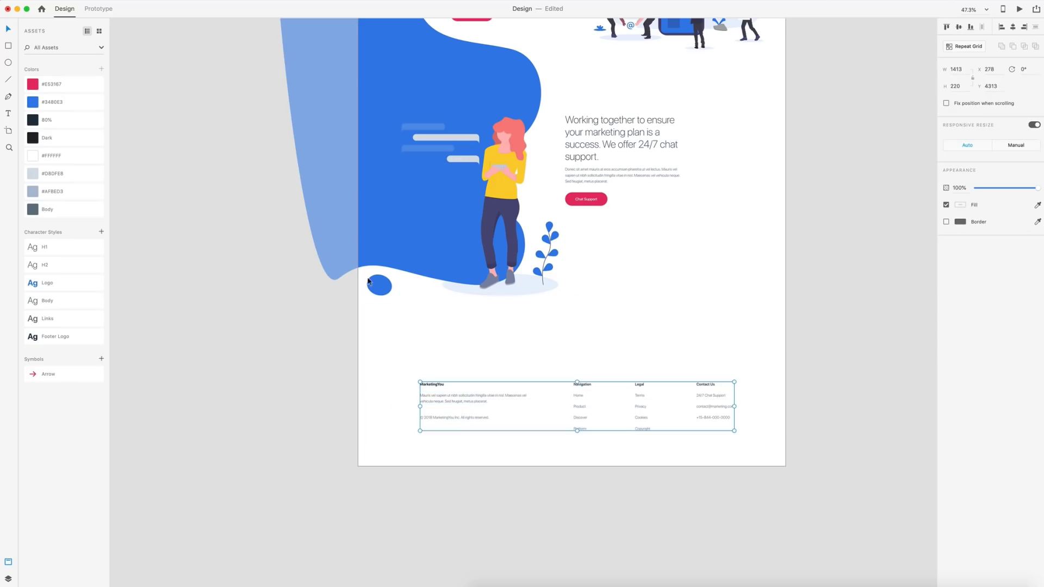
{"action": "key", "text": "alt"}
{"action": "key", "text": "shift+Up"}
{"action": "key", "text": "shift+Up"}
{"action": "key", "text": "shift+Up"}
{"action": "key", "text": "shift+Up"}
{"action": "key", "text": "shift+Up"}
{"action": "key", "text": "shift+Up"}
{"action": "key", "text": "shift+Up"}
{"action": "key", "text": "shift+Up"}
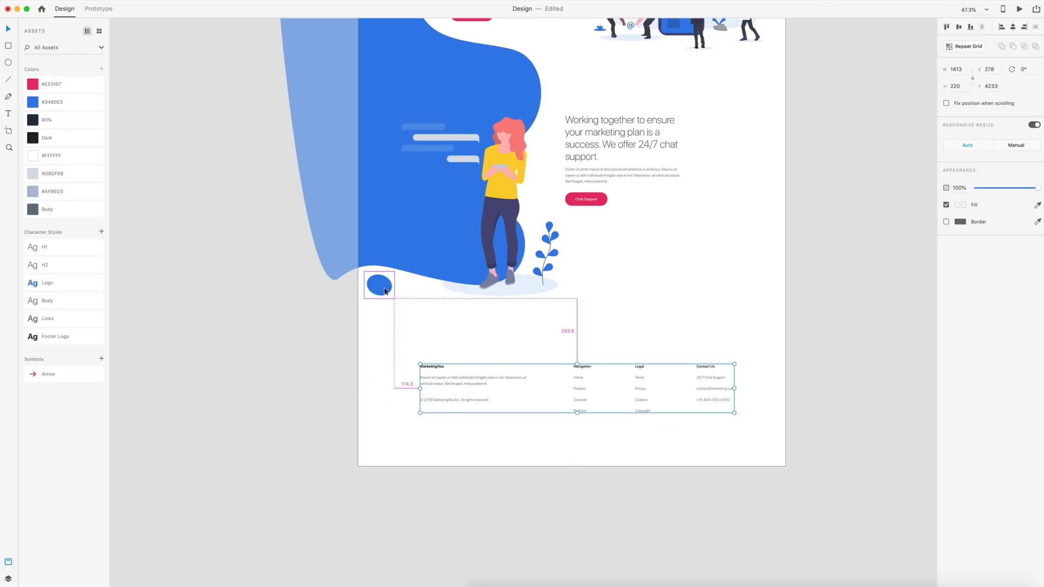
{"action": "key", "text": "shift+Up"}
{"action": "key", "text": "shift+Up"}
{"action": "key", "text": "shift+Up"}
{"action": "key", "text": "shift+Up"}
{"action": "key", "text": "shift+Up"}
{"action": "key", "text": "shift+Up"}
{"action": "key", "text": "shift+Up"}
{"action": "key", "text": "shift+Up"}
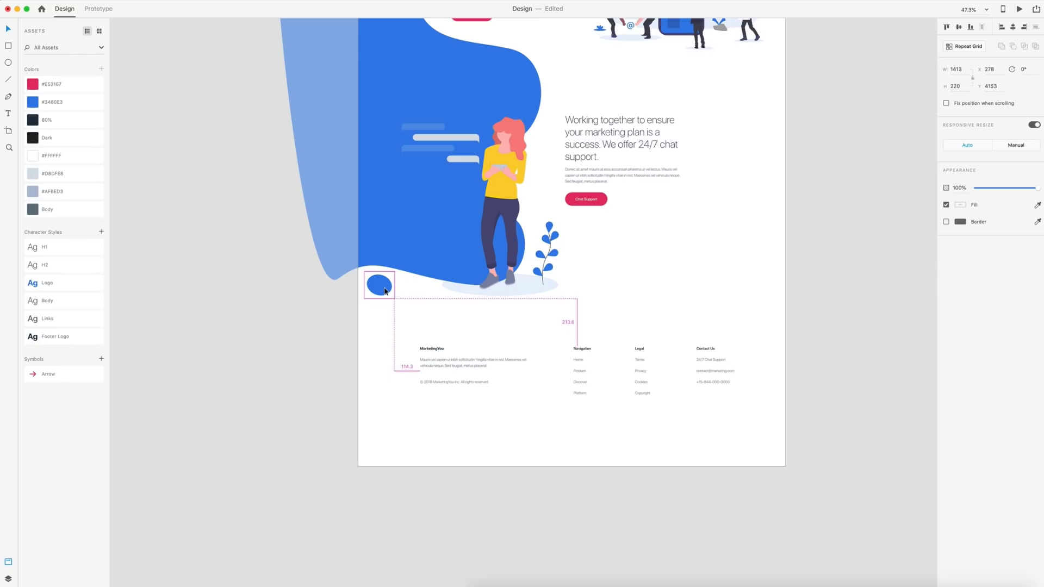
{"action": "key", "text": "shift+Up"}
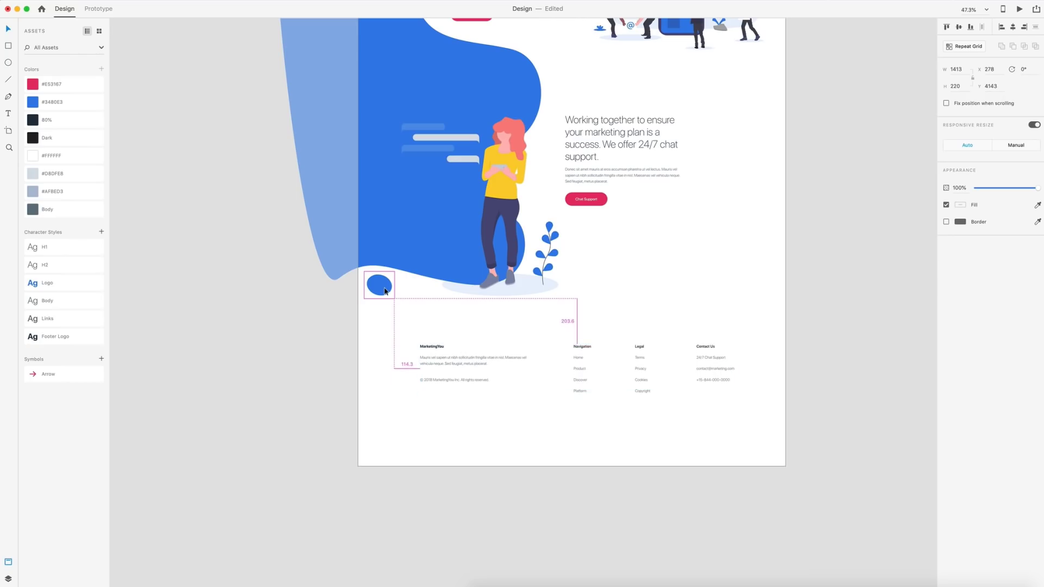
Shorten the artboard from its lower edge to a height of about 4468, just below the footer links
{"action": "left_click", "coordinate": [555, 450]}
{"action": "left_click_drag", "start_coordinate": [573, 466], "coordinate": [571, 417]}
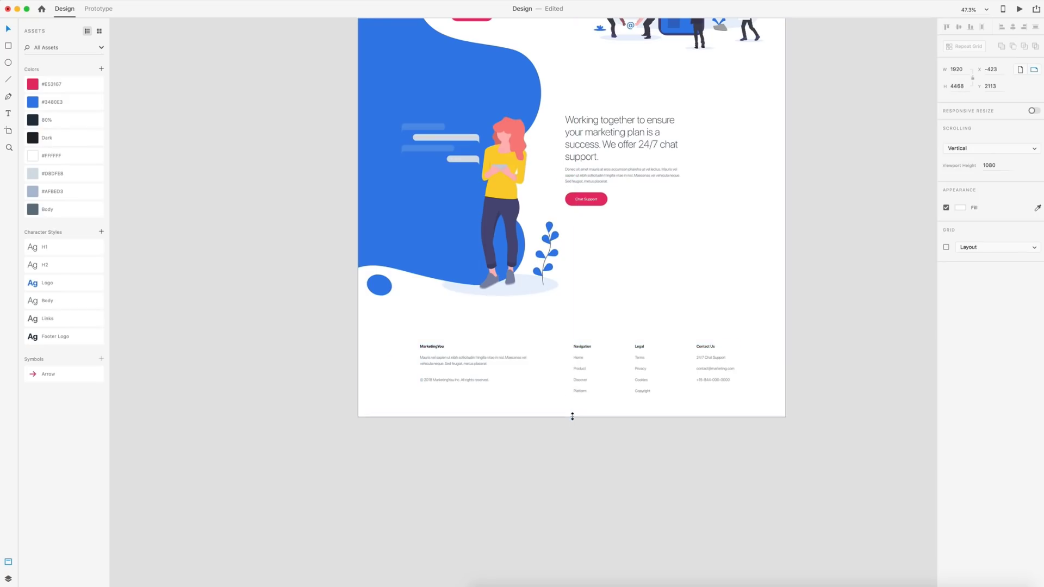
{"action": "left_click", "coordinate": [637, 411]}
Review the complete webpage zoomed out, checking the layout from the header down to the footer
{"action": "scroll", "coordinate": [648, 478], "scroll_direction": "down", "scroll_amount": 5}
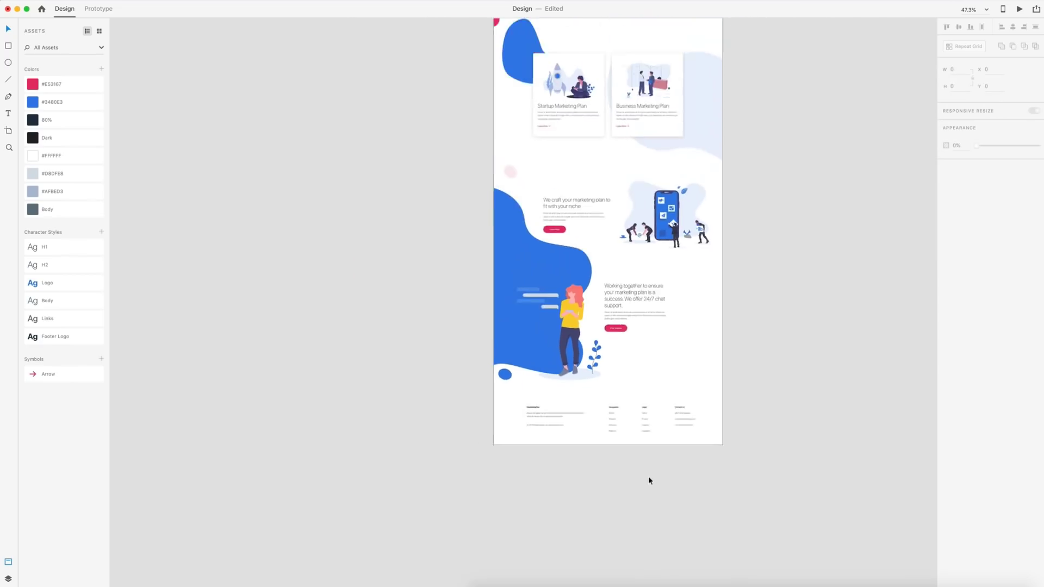
{"action": "scroll", "coordinate": [636, 479], "scroll_direction": "up", "scroll_amount": 4}
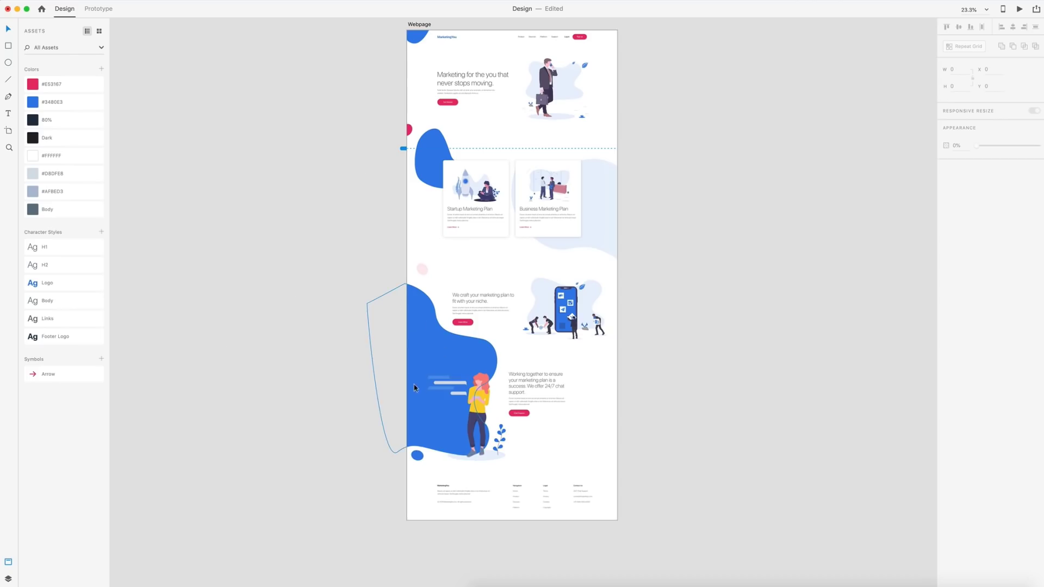
{"action": "scroll", "coordinate": [465, 210], "scroll_direction": "up", "scroll_amount": 2}
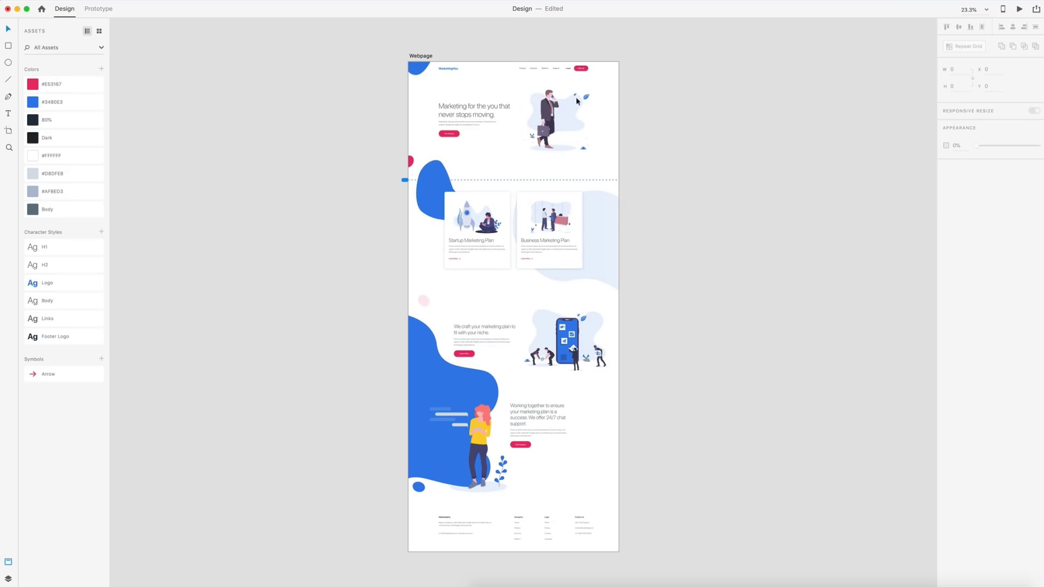
{"action": "scroll", "coordinate": [578, 101], "scroll_direction": "down", "scroll_amount": 2}
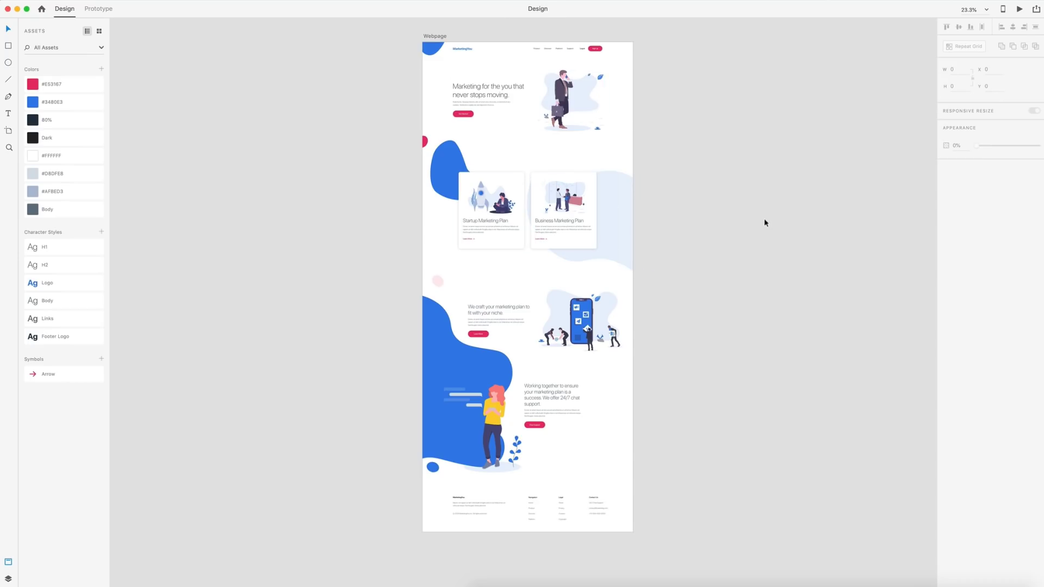
{"action": "scroll", "coordinate": [755, 216], "scroll_direction": "down", "scroll_amount": 1}
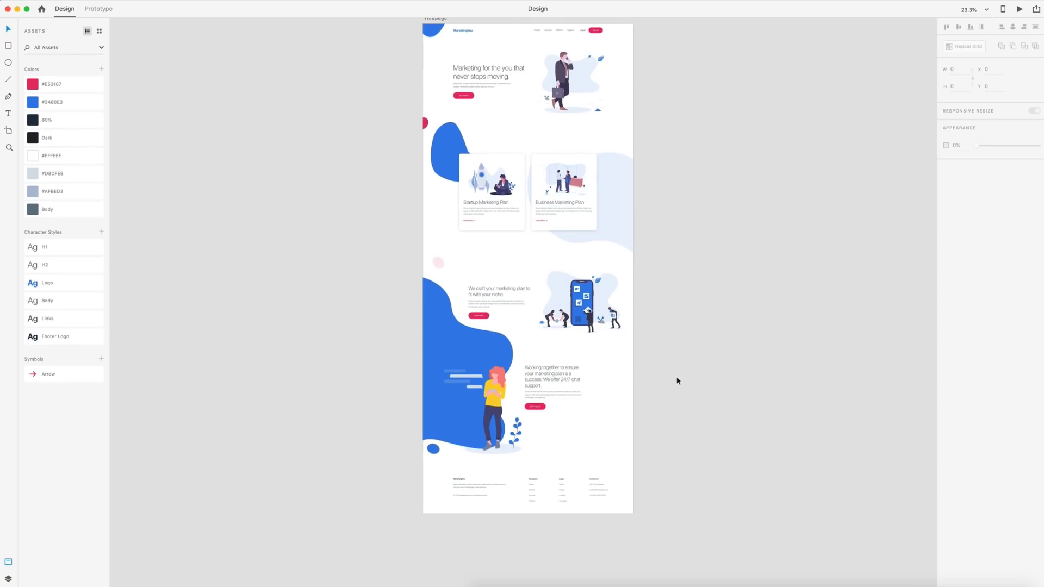
{"action": "scroll", "coordinate": [700, 284], "scroll_direction": "down", "scroll_amount": 1}
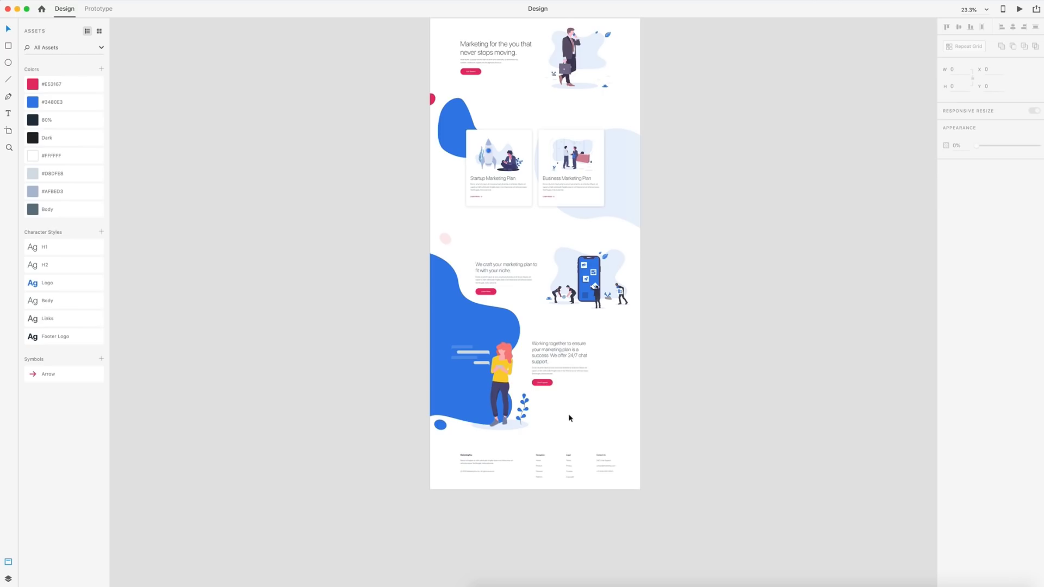
{"action": "scroll", "coordinate": [569, 418], "scroll_direction": "up", "scroll_amount": 3}
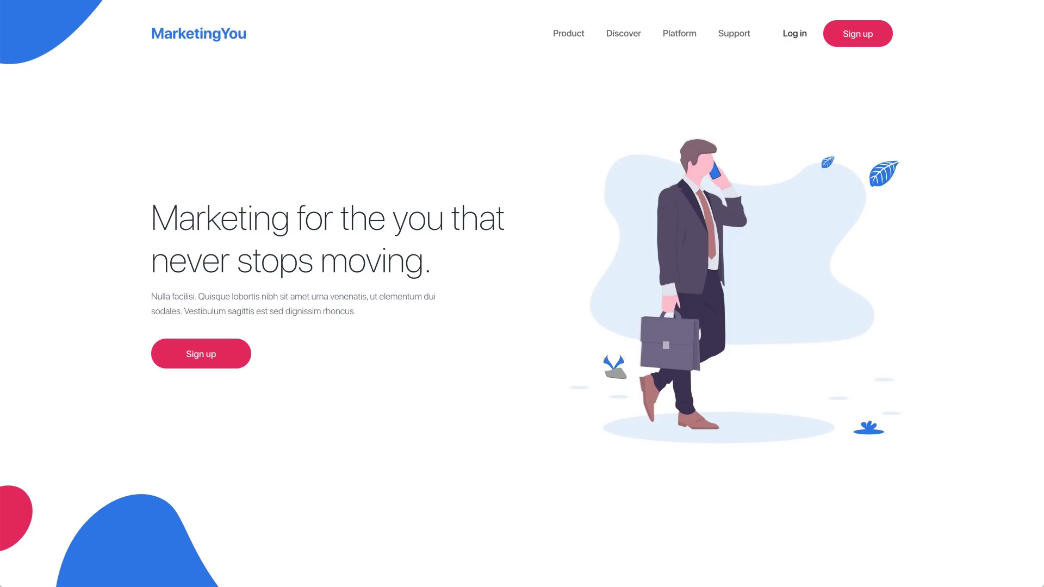
Examine the full-screen page preview from the hero through the plan cards and chat-support section, then back up
{"action": "scroll", "coordinate": [963, 194], "scroll_direction": "down", "scroll_amount": 6}
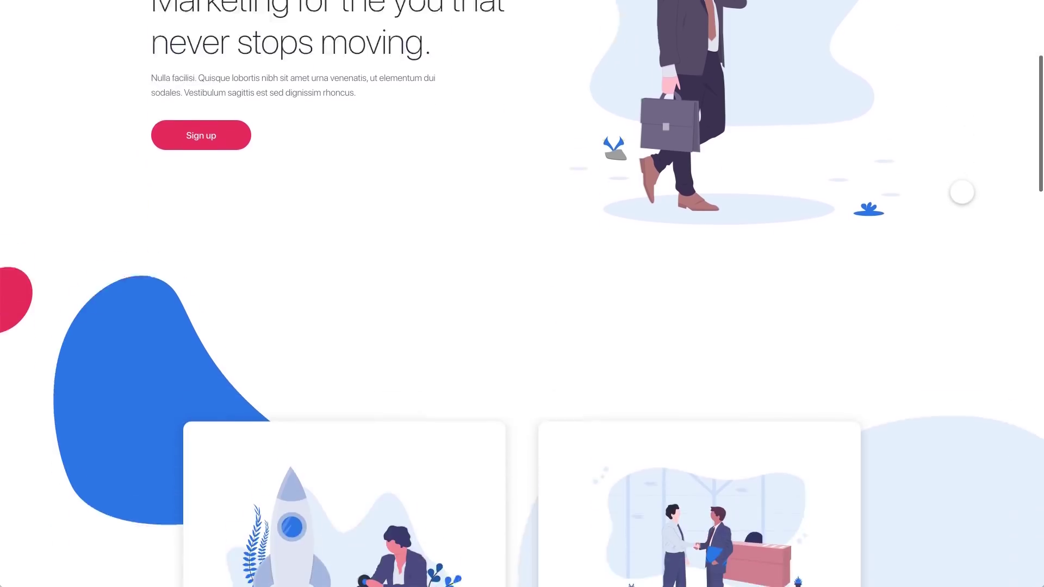
{"action": "scroll", "coordinate": [963, 192], "scroll_direction": "down", "scroll_amount": 5}
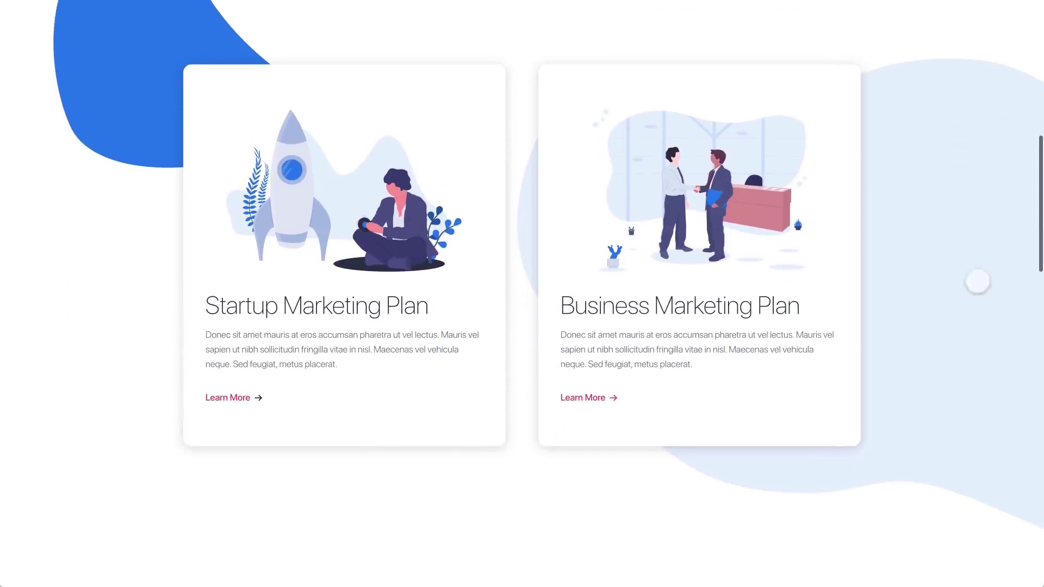
{"action": "scroll", "coordinate": [957, 514], "scroll_direction": "down", "scroll_amount": 9}
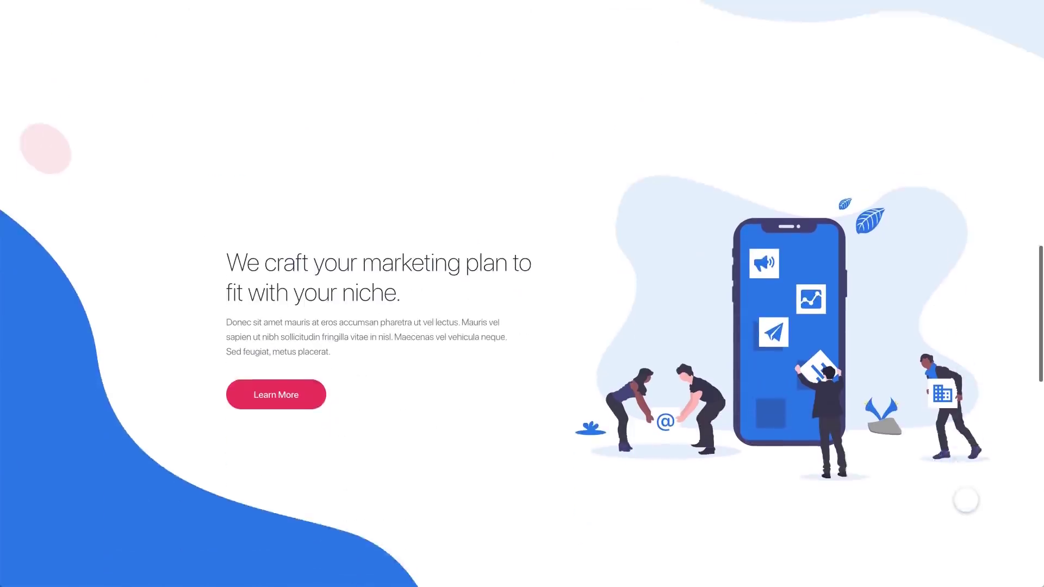
{"action": "scroll", "coordinate": [993, 431], "scroll_direction": "down", "scroll_amount": 8}
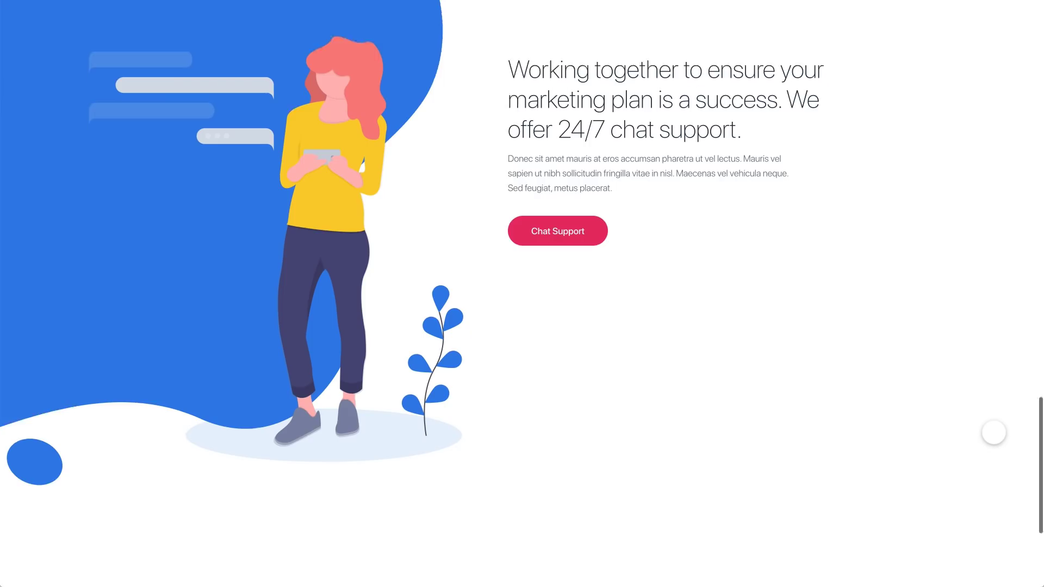
{"action": "scroll", "coordinate": [994, 432], "scroll_direction": "down", "scroll_amount": 4}
{"action": "scroll", "coordinate": [993, 433], "scroll_direction": "up", "scroll_amount": 8}
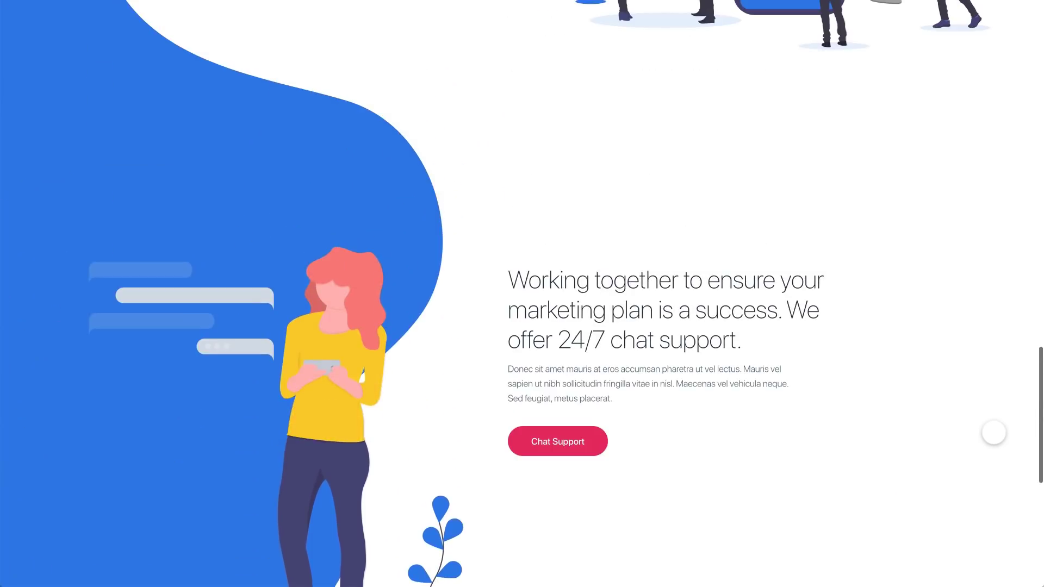
{"action": "scroll", "coordinate": [994, 432], "scroll_direction": "up", "scroll_amount": 6}
{"action": "scroll", "coordinate": [994, 433], "scroll_direction": "up", "scroll_amount": 10}
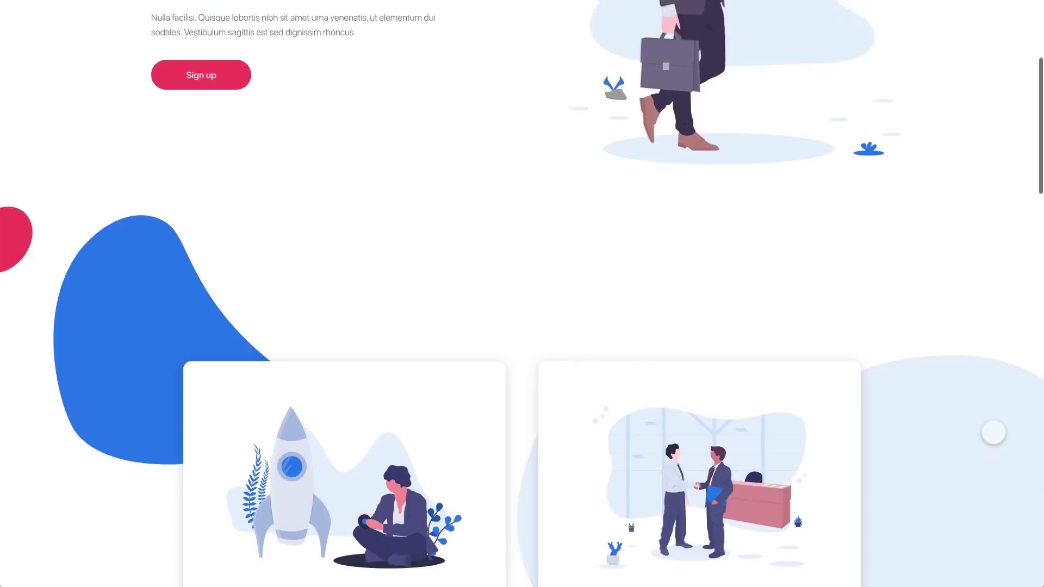
{"action": "scroll", "coordinate": [994, 433], "scroll_direction": "up", "scroll_amount": 5}
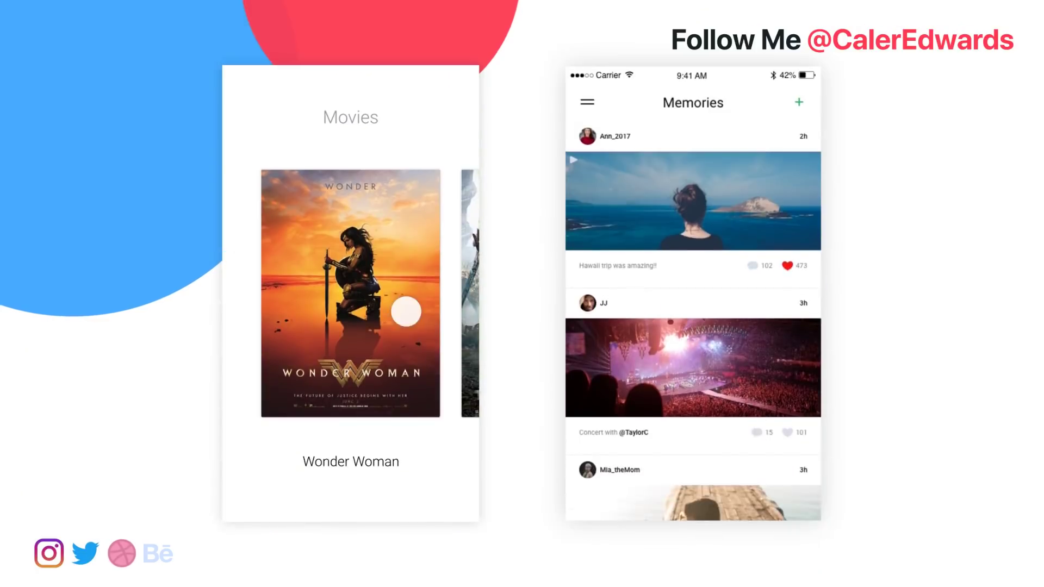